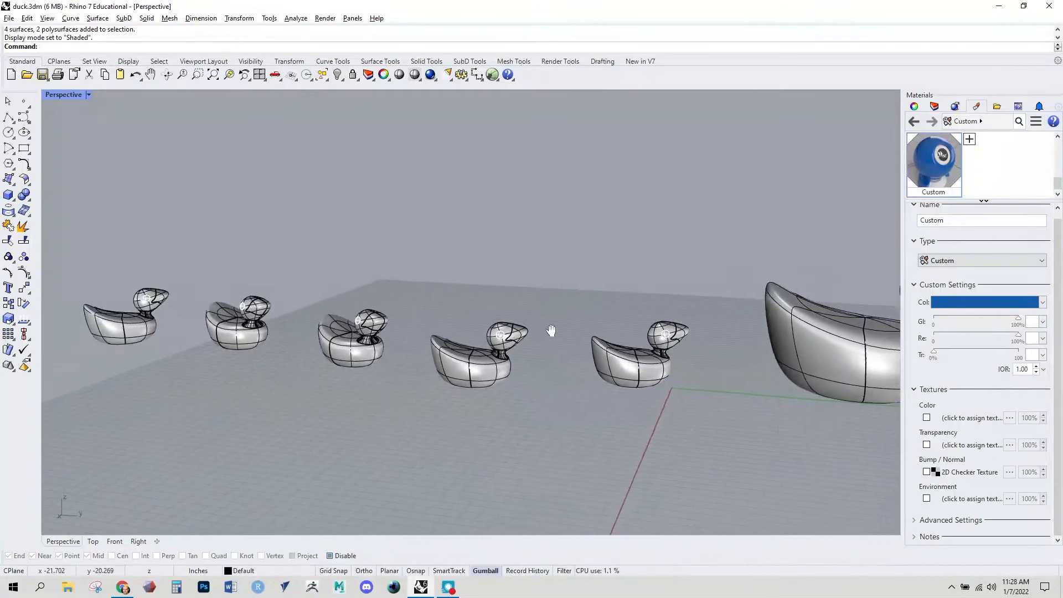
pyautogui.hotkey('alt', 'Tab')
pyautogui.hotkey('alt', 'Tab')
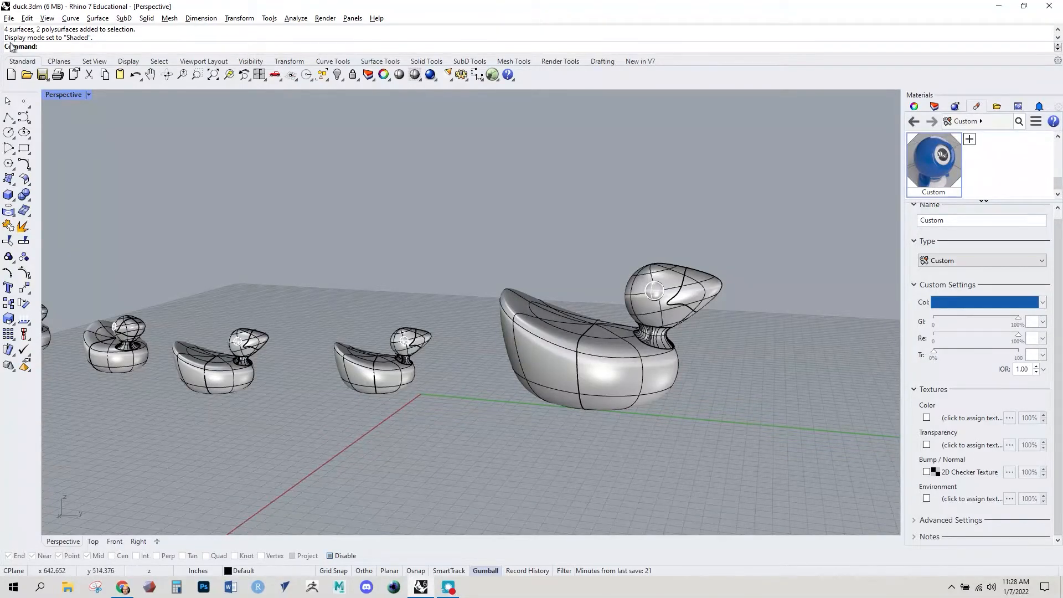
# - Create a new document from the "Small Objects - Inches.3dm" template and maximize the Perspective viewport
pyautogui.click(8, 18)
pyautogui.click(16, 29)
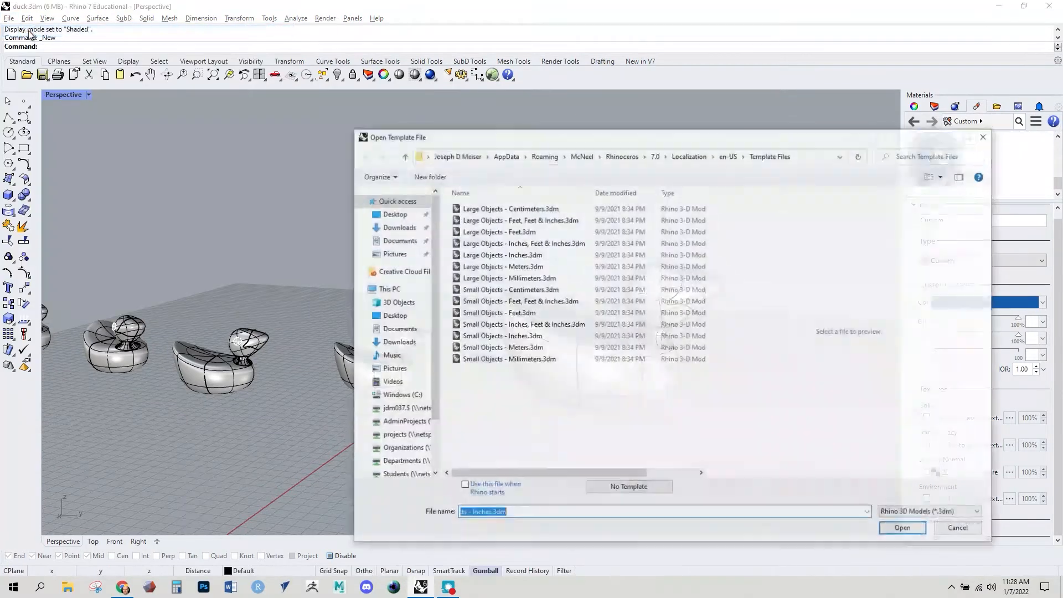
pyautogui.click(500, 335)
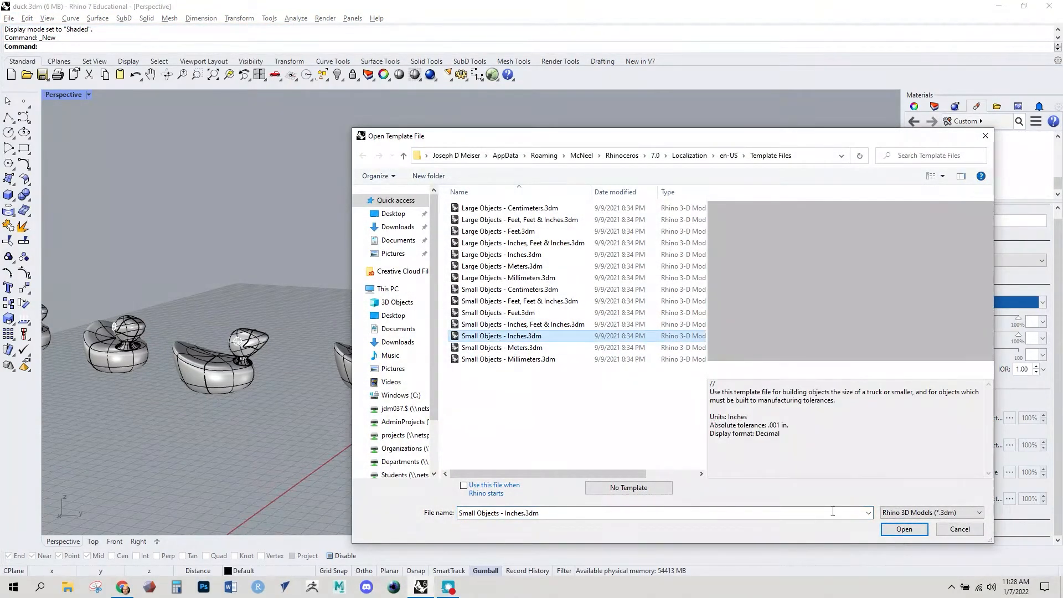
pyautogui.click(904, 529)
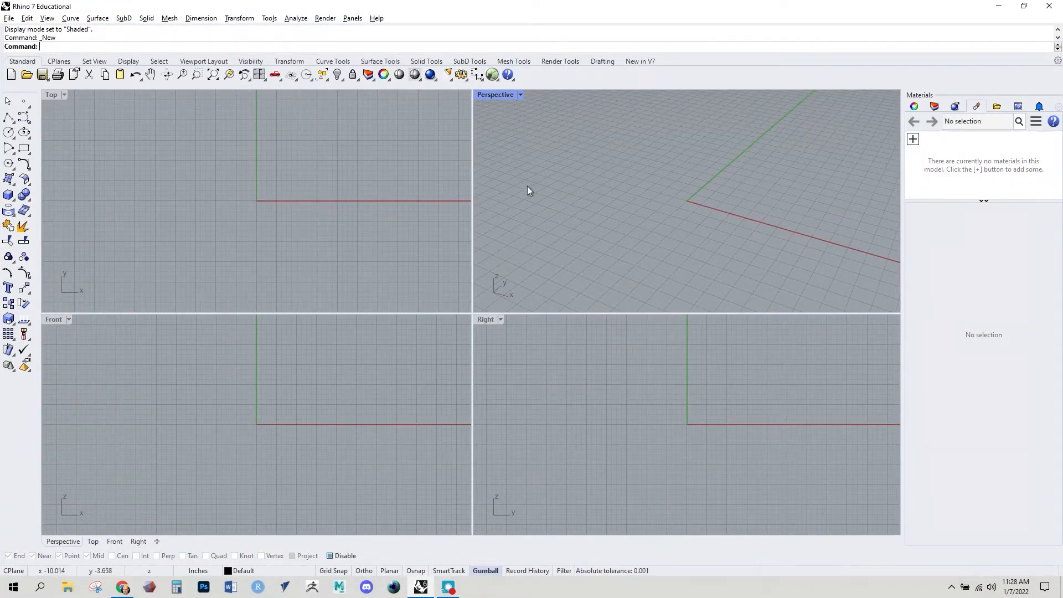
pyautogui.doubleClick(493, 96)
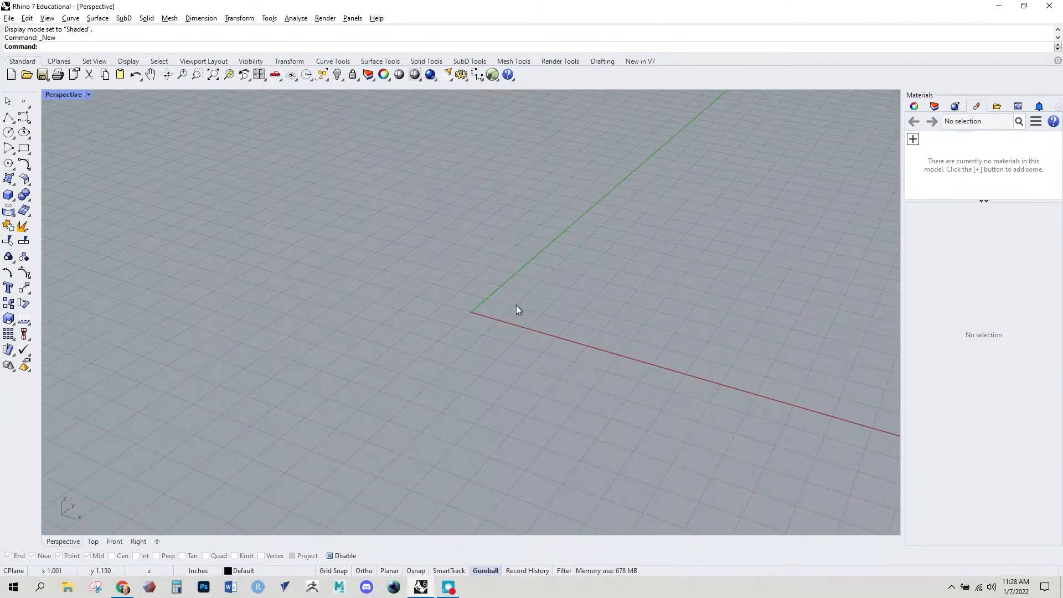
# - Insert rubber duck.jpg as a picture on the ground plane, with its first corner at the origin (0)
pyautogui.moveTo(631, 235); pyautogui.dragTo(390, 406, button='right')
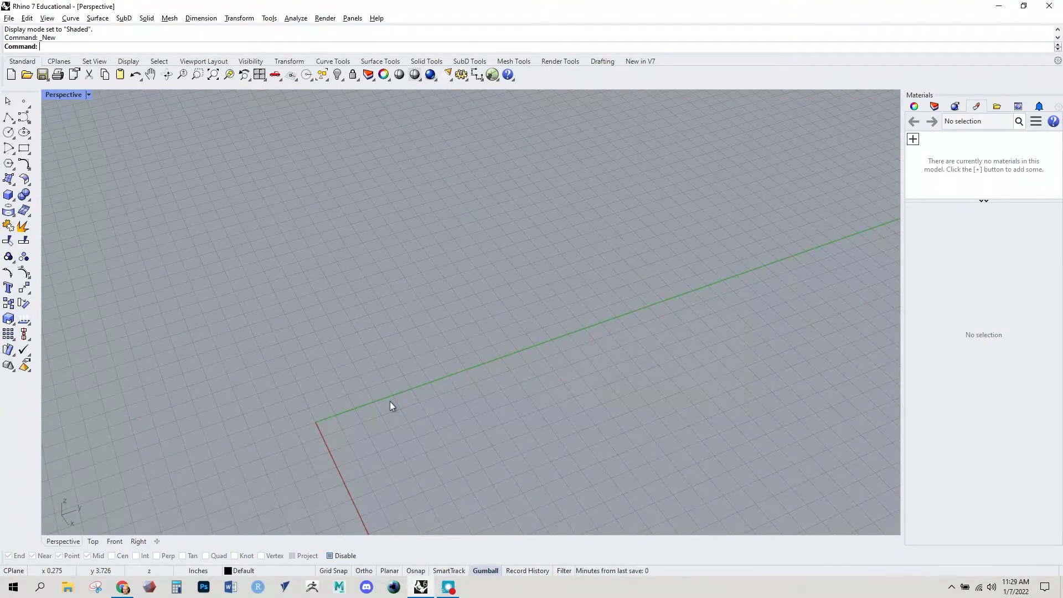
pyautogui.write('icture')
pyautogui.press('Return')
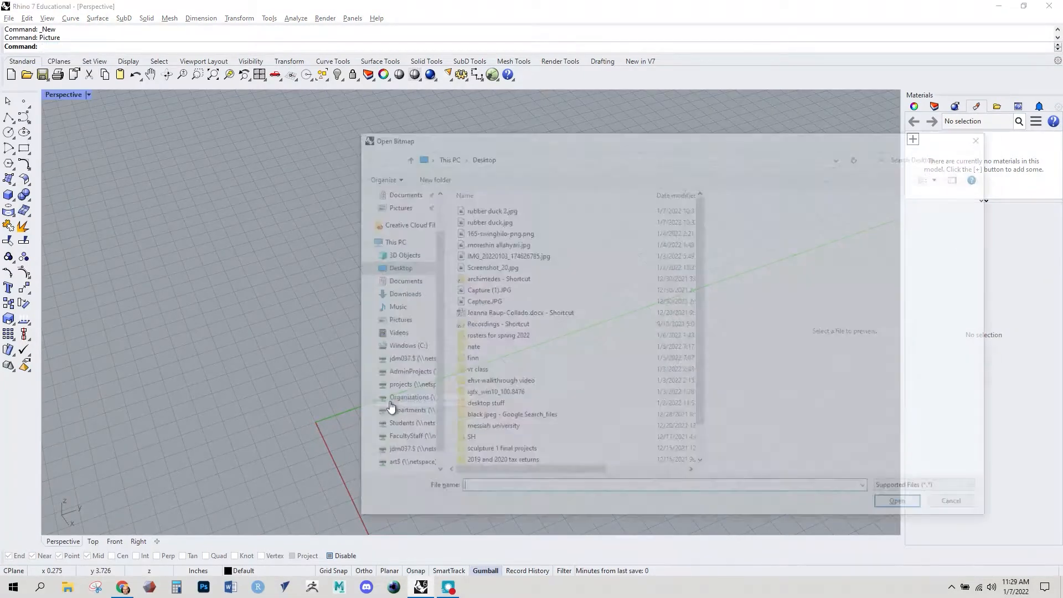
pyautogui.click(484, 219)
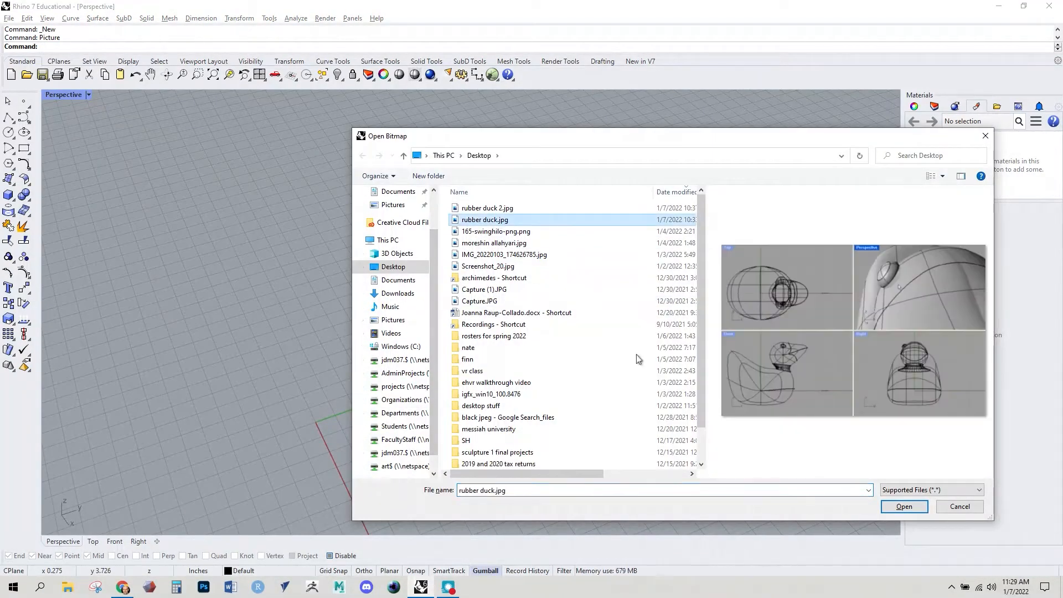
pyautogui.click(903, 507)
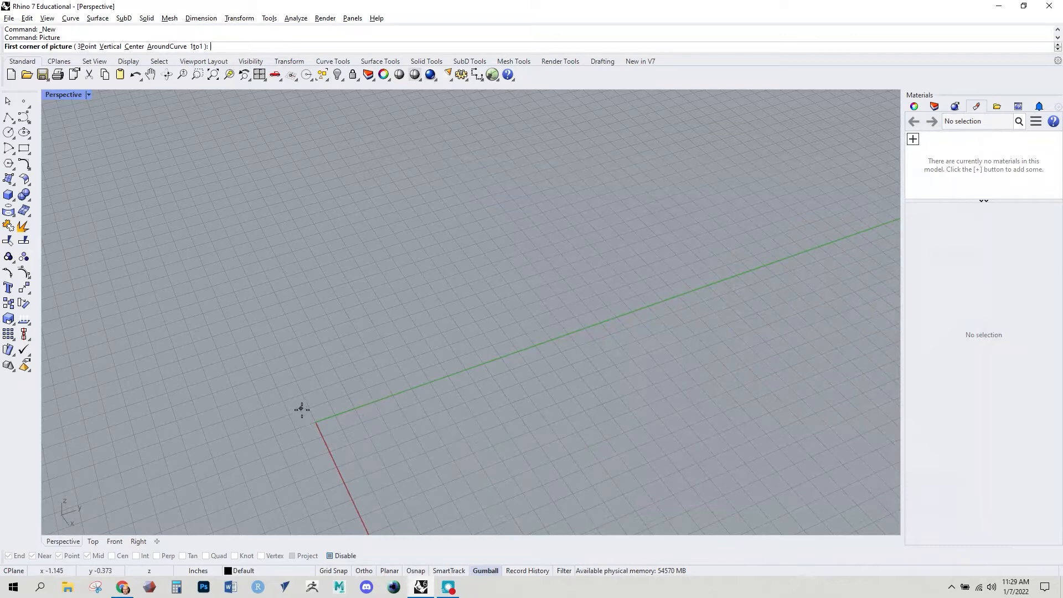
pyautogui.write('0')
pyautogui.press('Return')
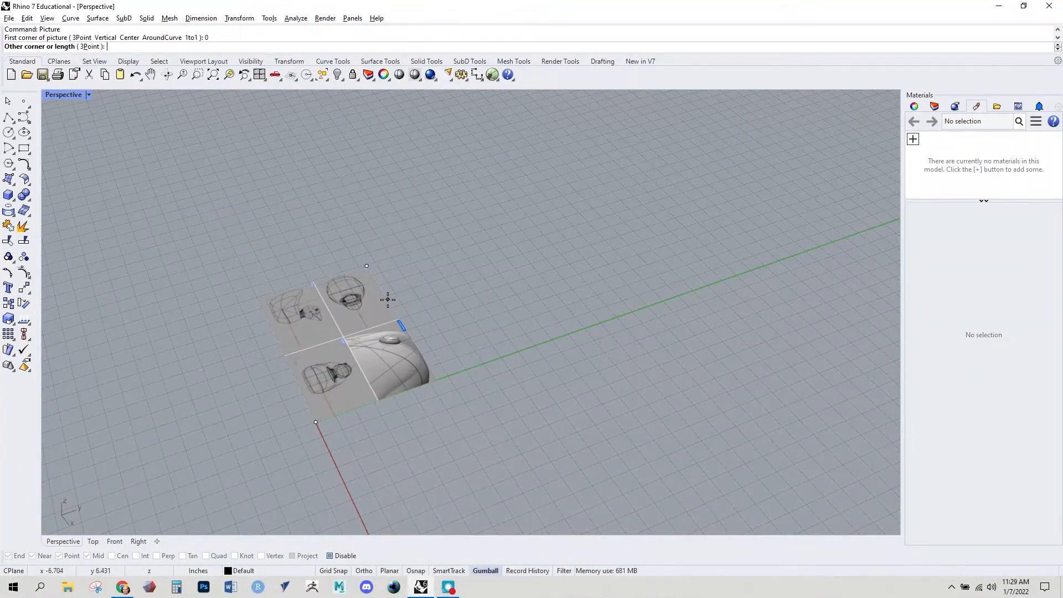
pyautogui.click(515, 344)
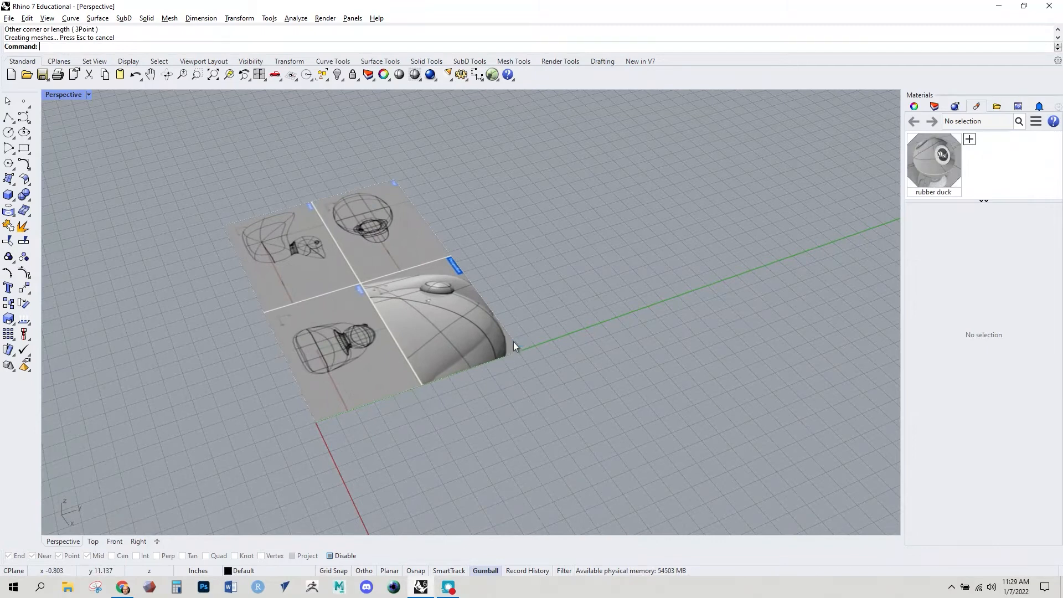
# - Insert rubber duck 2.jpg as a second picture starting at the far corner of the first, on the green axis
pyautogui.moveTo(454, 299); pyautogui.dragTo(471, 304, button='right')
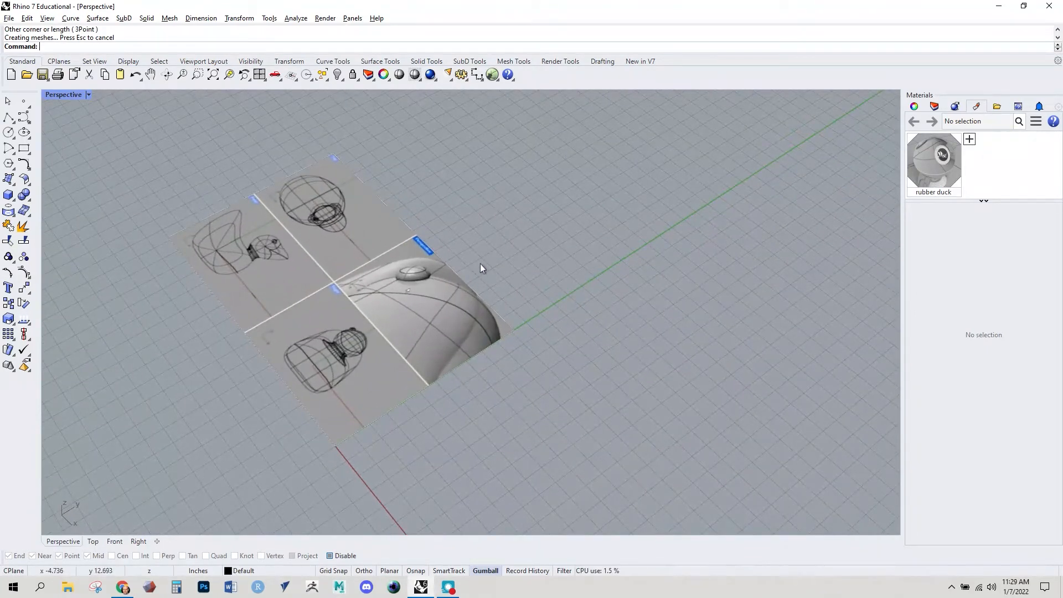
pyautogui.press('Return')
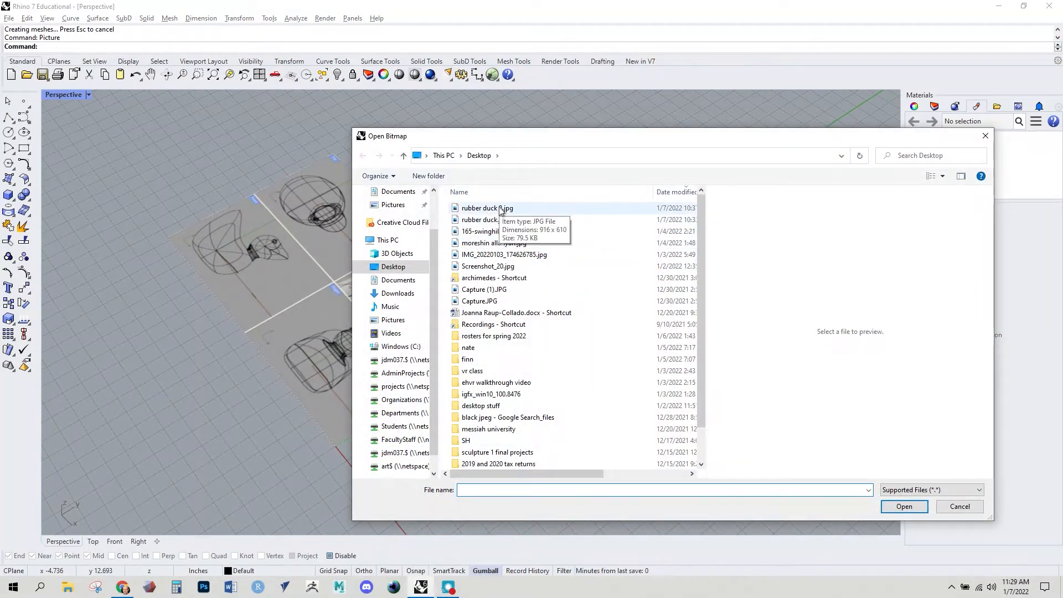
pyautogui.click(482, 213)
pyautogui.click(898, 507)
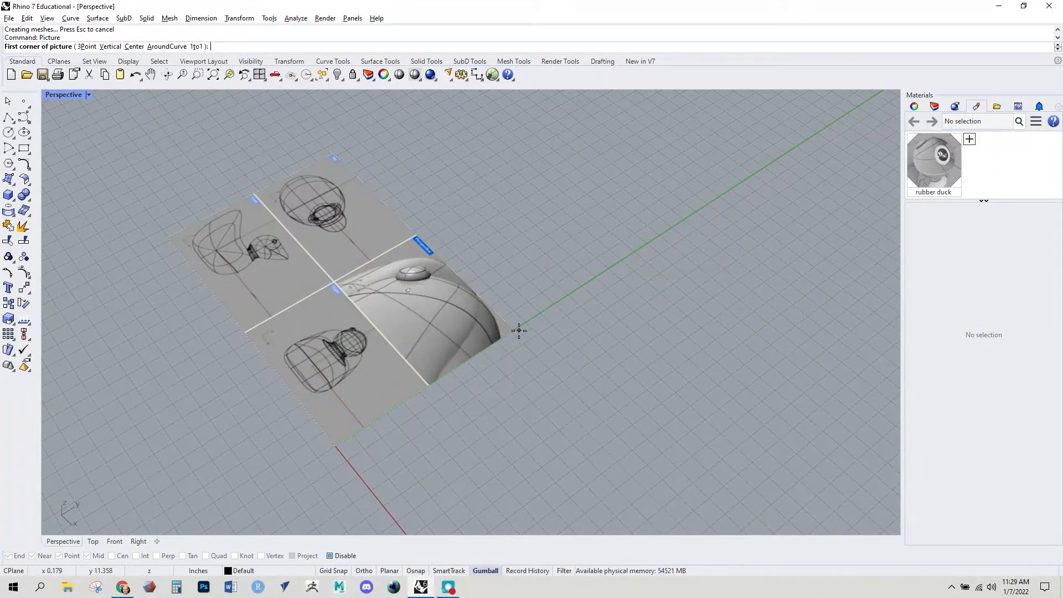
pyautogui.click(517, 327)
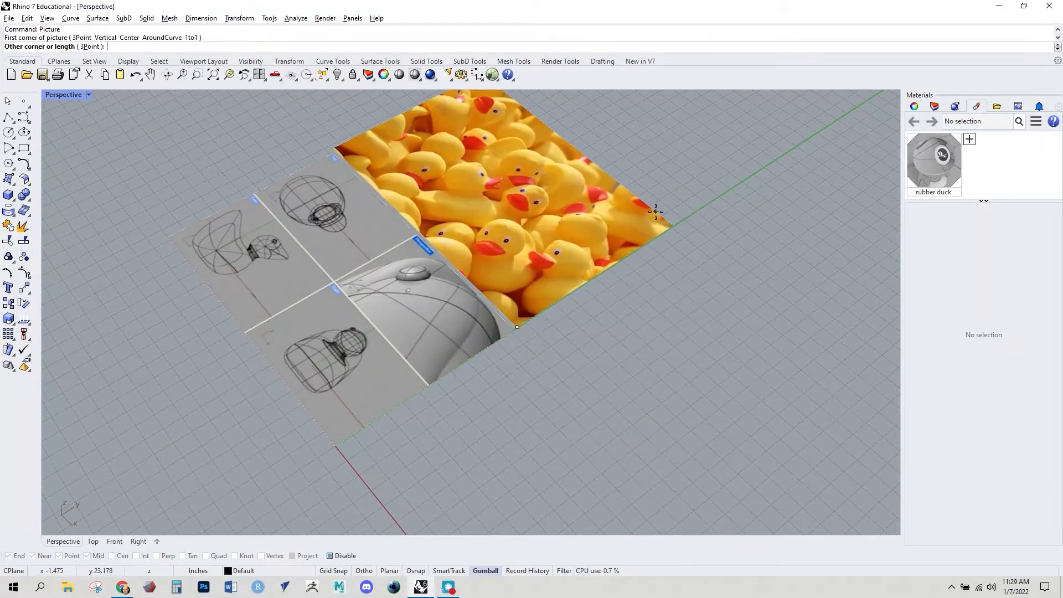
pyautogui.click(658, 218)
# - Move the yellow duck picture so it lies side by side with the wireframe duck picture
pyautogui.moveTo(597, 254); pyautogui.dragTo(481, 236, button='right')
pyautogui.click(467, 223)
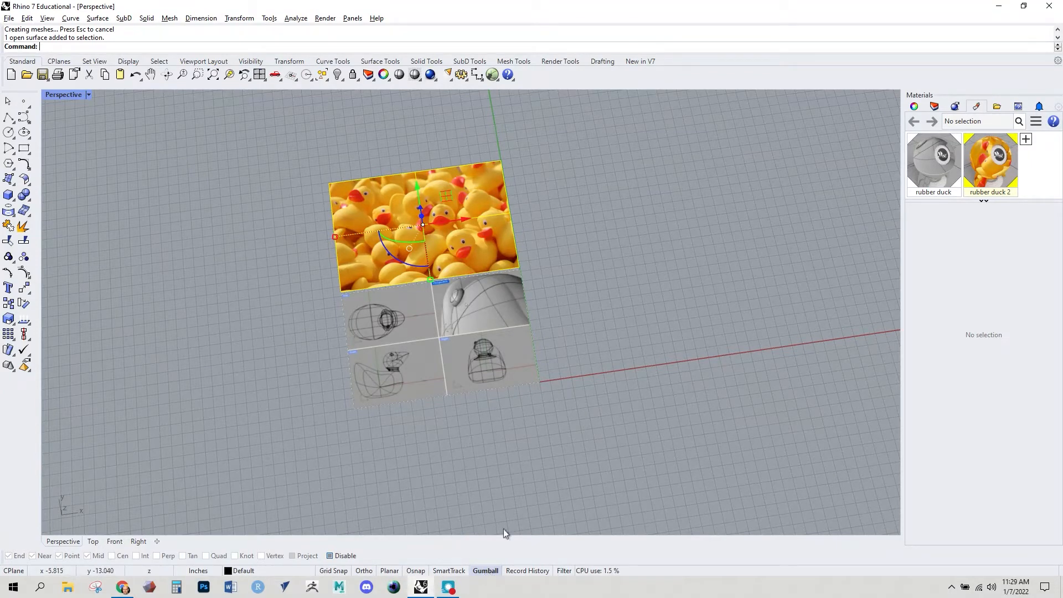
pyautogui.click(487, 573)
pyautogui.click(485, 570)
pyautogui.moveTo(514, 487); pyautogui.dragTo(591, 413, button='right')
pyautogui.moveTo(506, 234); pyautogui.dragTo(494, 239, button='right')
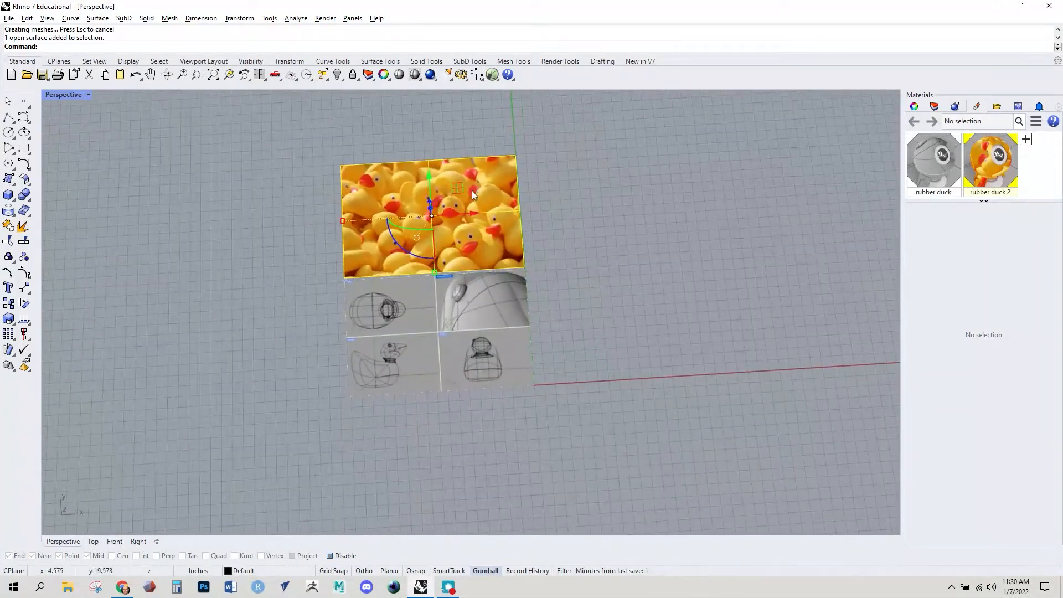
pyautogui.moveTo(461, 189); pyautogui.dragTo(654, 293)
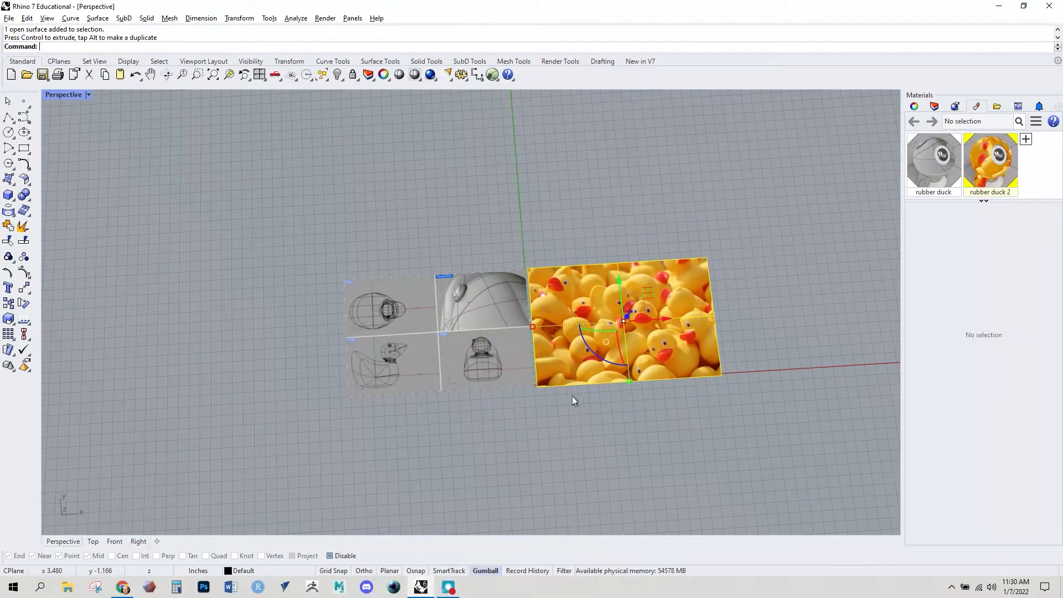
# - Select both pictures and rotate them together from lying flat to standing upright
pyautogui.keyDown('shift'); pyautogui.click(494, 360); pyautogui.keyUp('shift')
pyautogui.moveTo(539, 417); pyautogui.dragTo(613, 300, button='right')
pyautogui.moveTo(602, 373); pyautogui.dragTo(471, 377, button='right')
pyautogui.moveTo(483, 424)
pyautogui.mouseDown(button='right')
pyautogui.moveTo(508, 423)
pyautogui.moveTo(476, 414)
pyautogui.mouseUp(button='right')
pyautogui.moveTo(451, 394); pyautogui.dragTo(513, 405)
pyautogui.moveTo(512, 405); pyautogui.dragTo(531, 363, button='right')
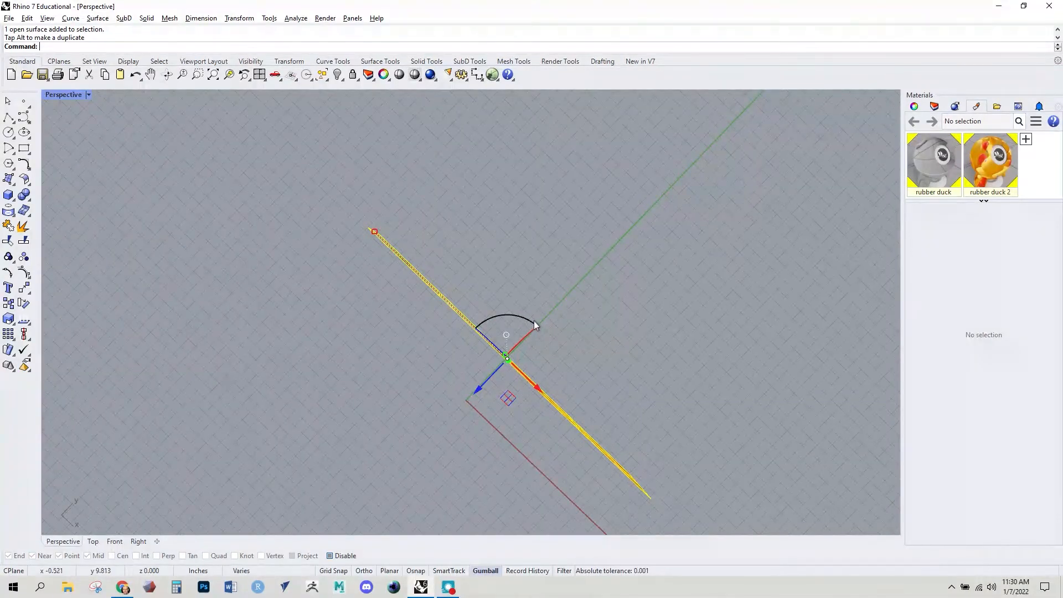
# - Turn both upright pictures about the vertical axis to run parallel to the green axis, and check them in the Right view
pyautogui.moveTo(535, 327); pyautogui.dragTo(467, 339)
pyautogui.moveTo(467, 339); pyautogui.dragTo(466, 389, button='right')
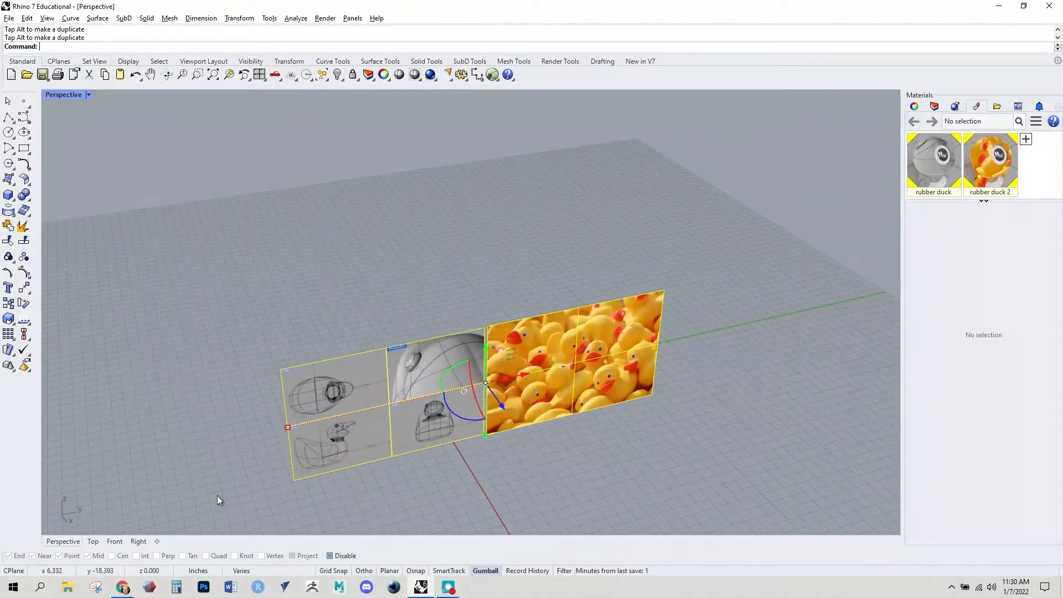
pyautogui.moveTo(245, 442); pyautogui.dragTo(168, 521, button='right')
pyautogui.click(138, 541)
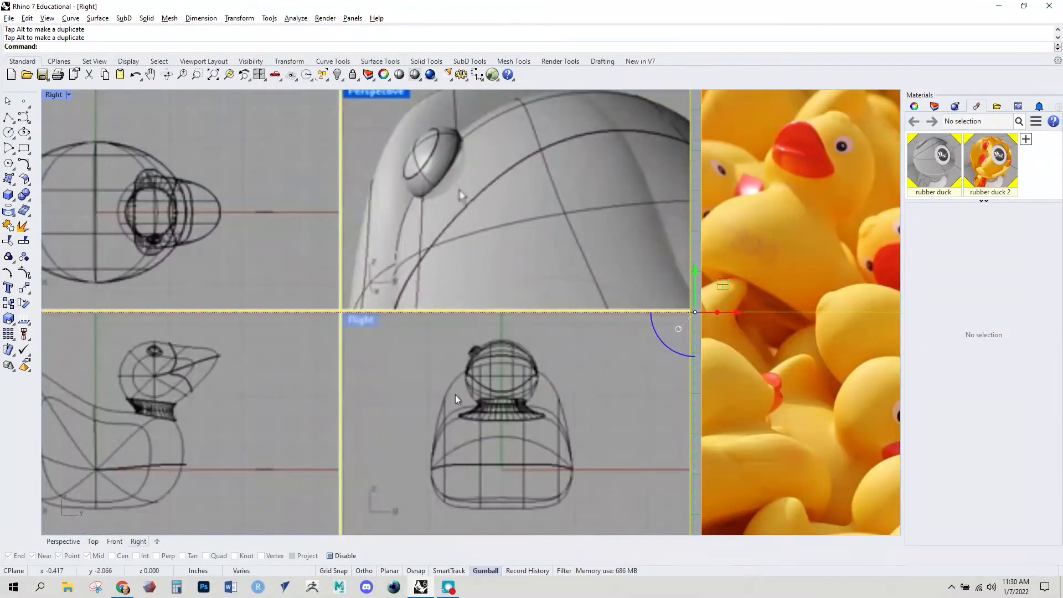
pyautogui.scroll(-5, 447, 397)
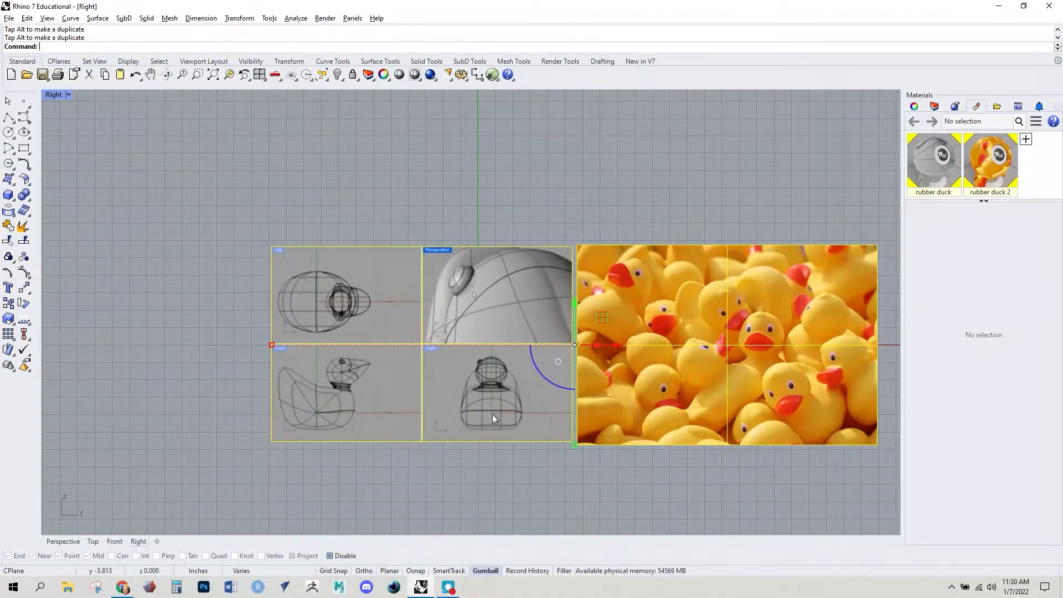
pyautogui.click(63, 541)
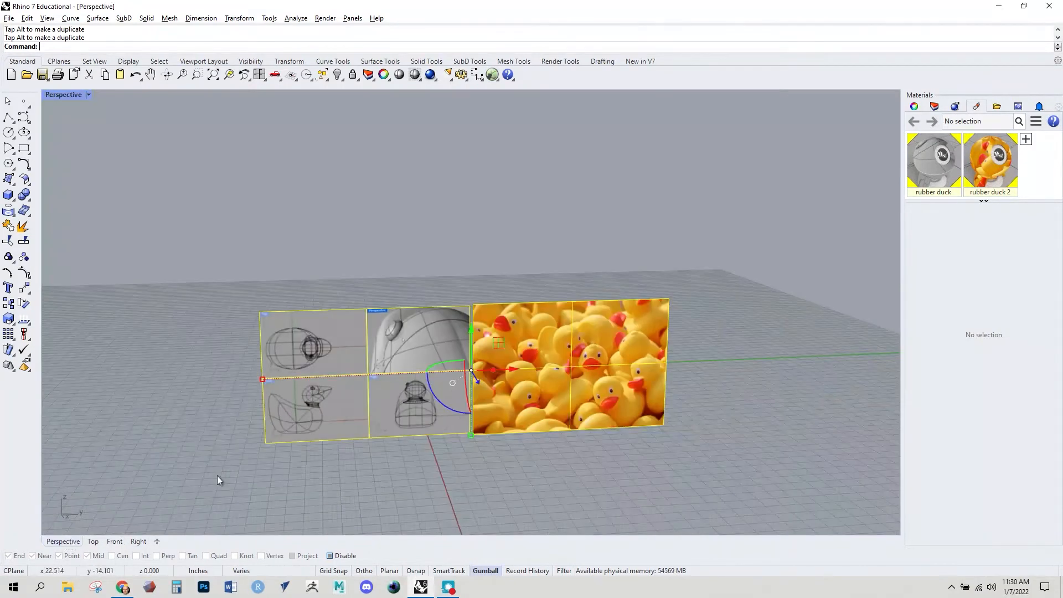
# - Move both pictures so their lower edges stand on the ground plane along the green axis
pyautogui.moveTo(500, 340); pyautogui.dragTo(635, 265)
pyautogui.moveTo(582, 372); pyautogui.dragTo(487, 370, button='right')
pyautogui.click(486, 370)
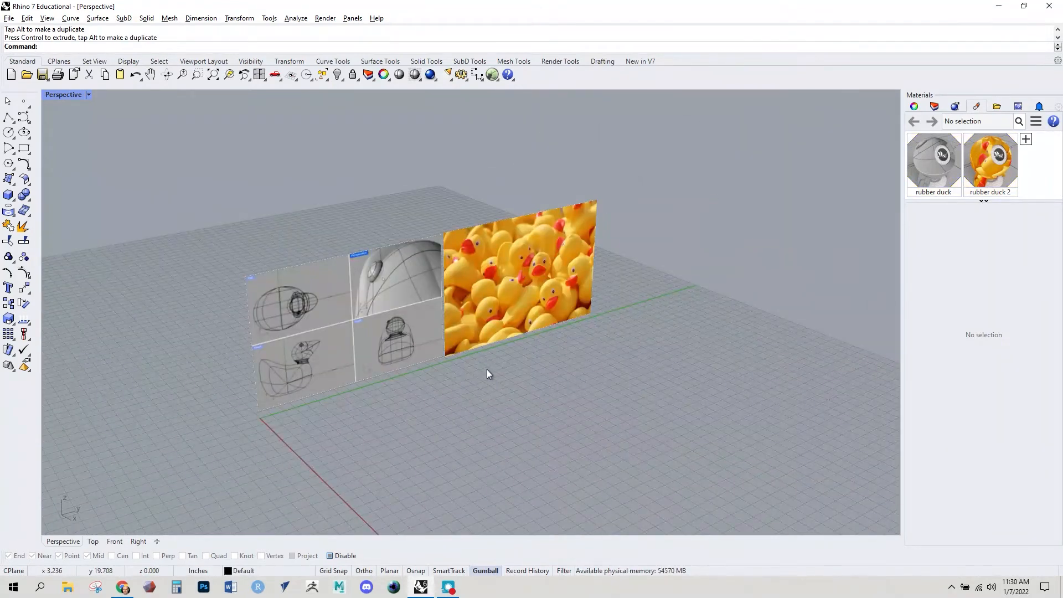
# - Rename Layer 01 to "pics"
pyautogui.click(935, 108)
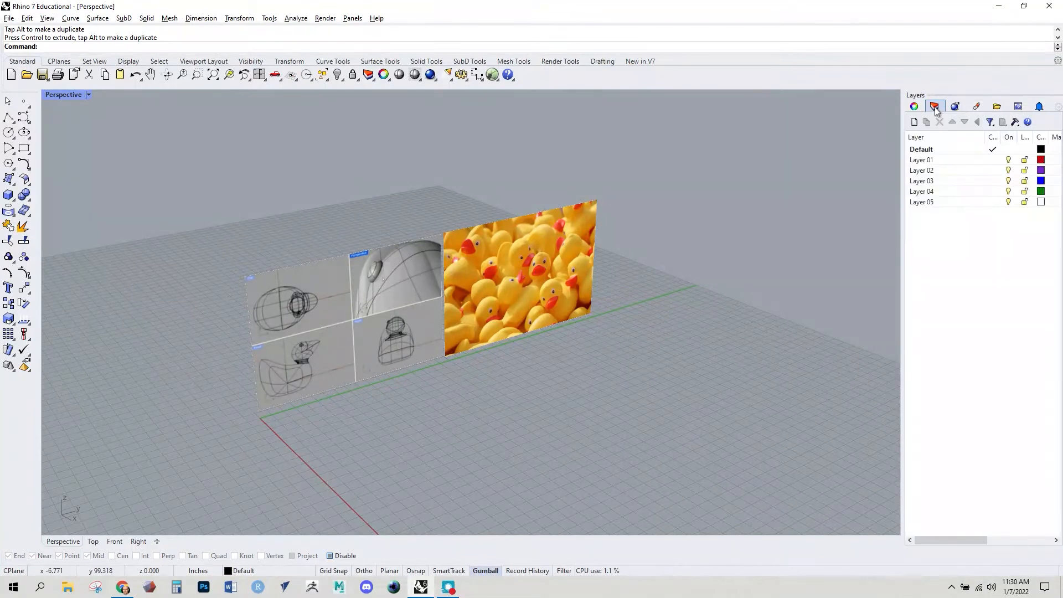
pyautogui.click(922, 161)
pyautogui.click(925, 162)
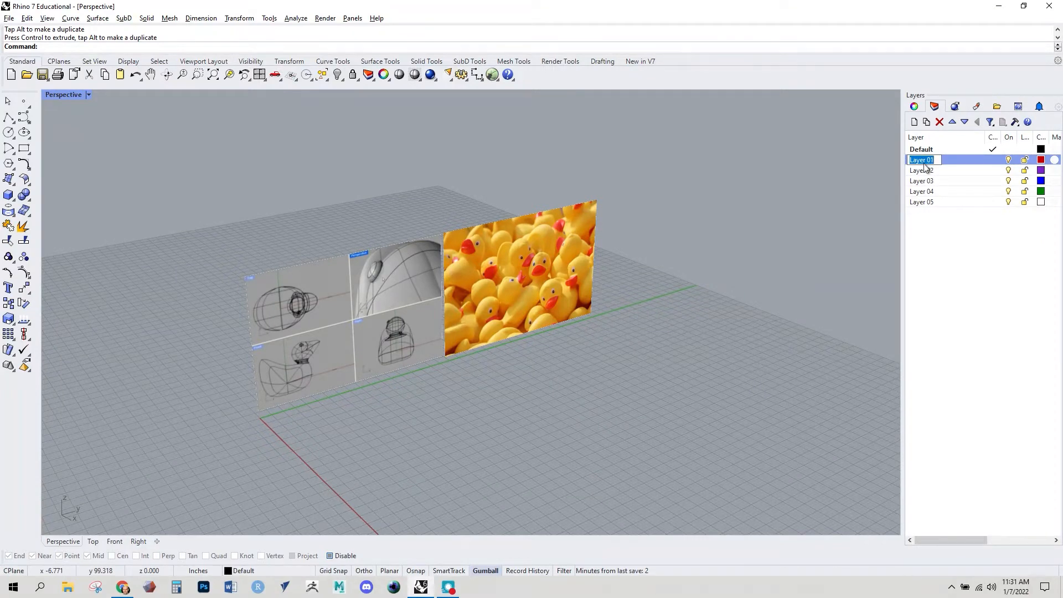
pyautogui.write('pics')
pyautogui.press('Return')
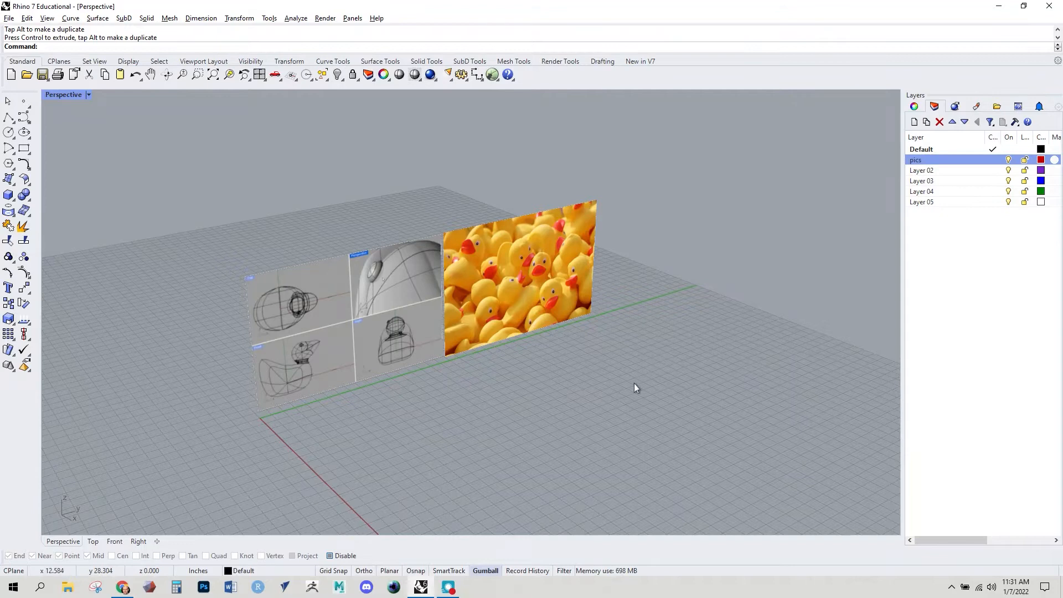
# - Move both duck pictures onto the pics layer and lock that layer
pyautogui.moveTo(559, 166); pyautogui.dragTo(398, 287)
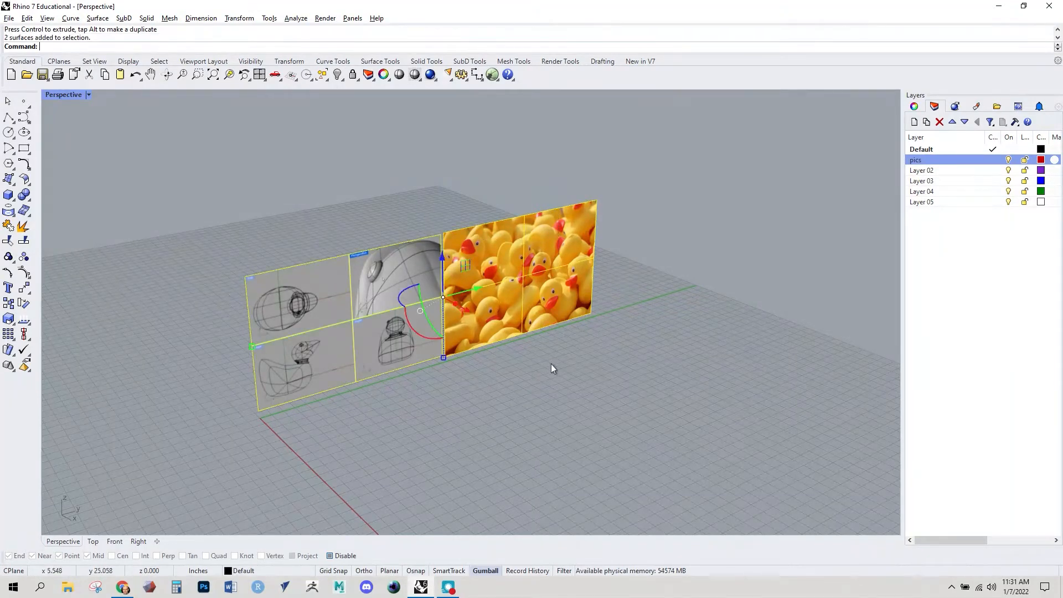
pyautogui.rightClick(919, 164)
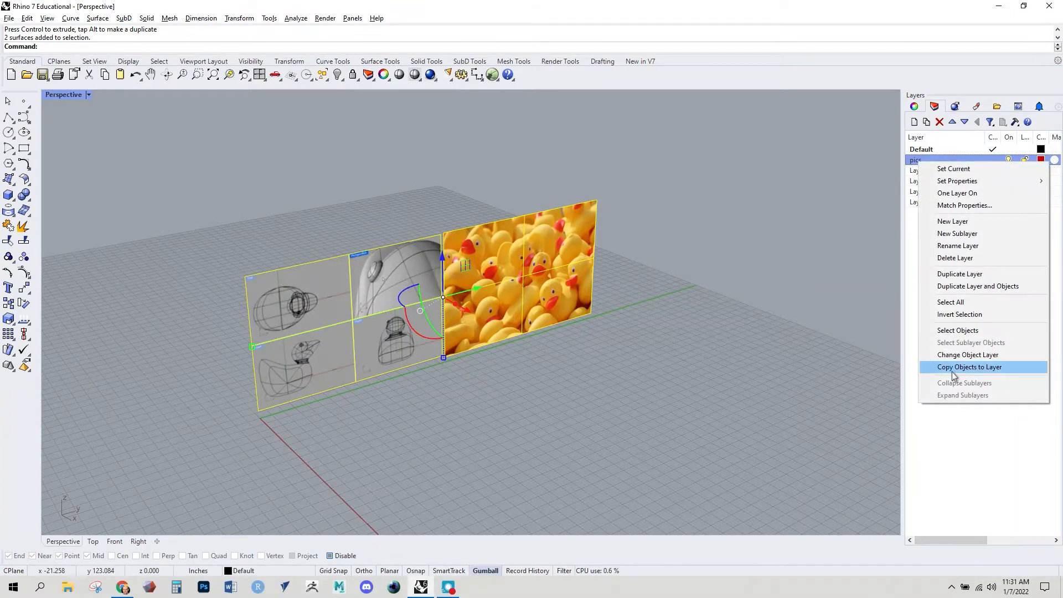
pyautogui.click(960, 357)
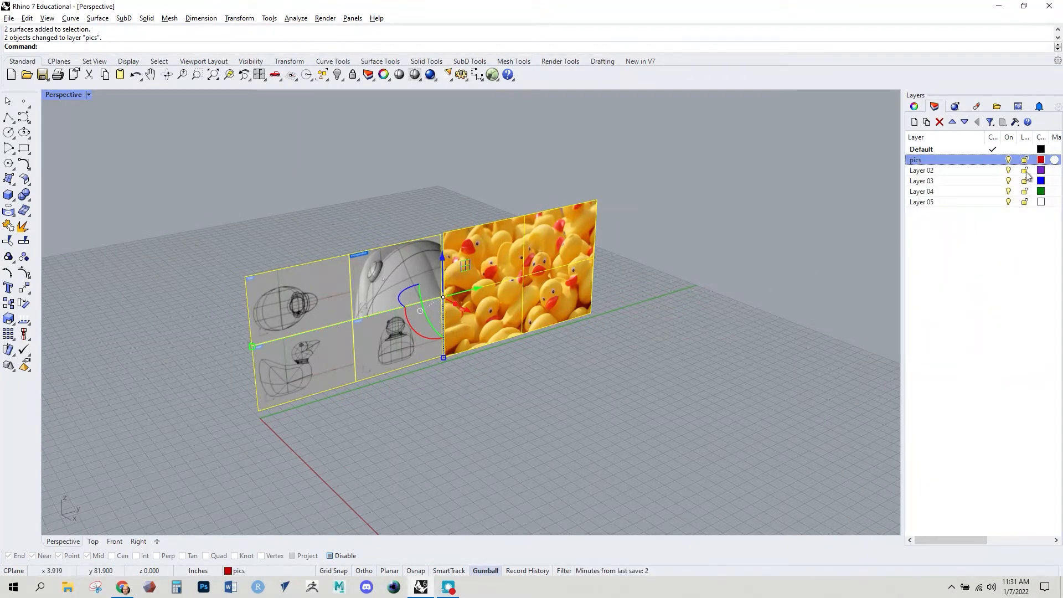
pyautogui.click(1024, 161)
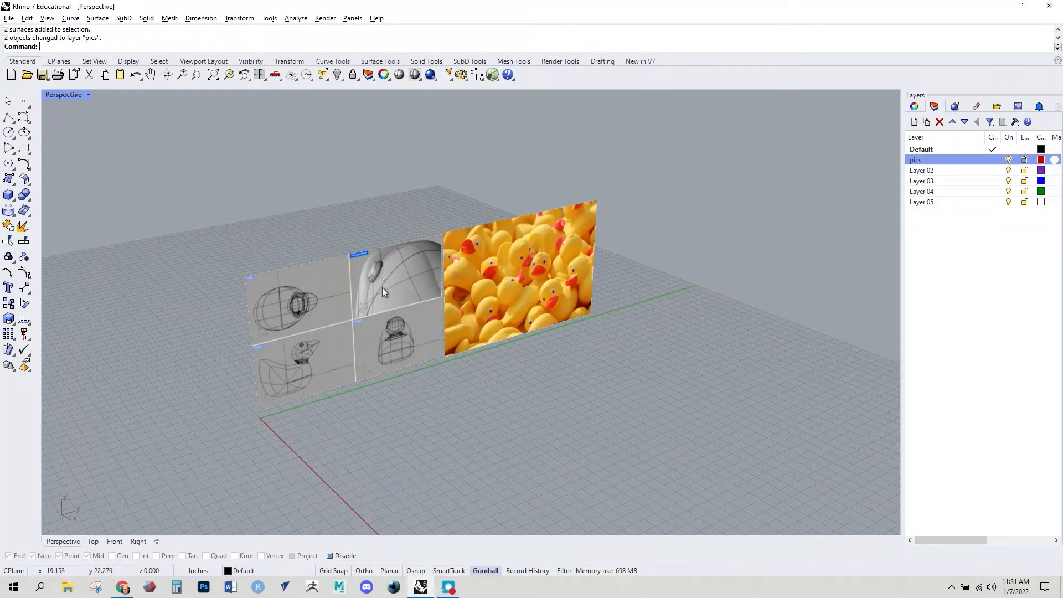
pyautogui.moveTo(393, 327); pyautogui.dragTo(386, 314, button='right')
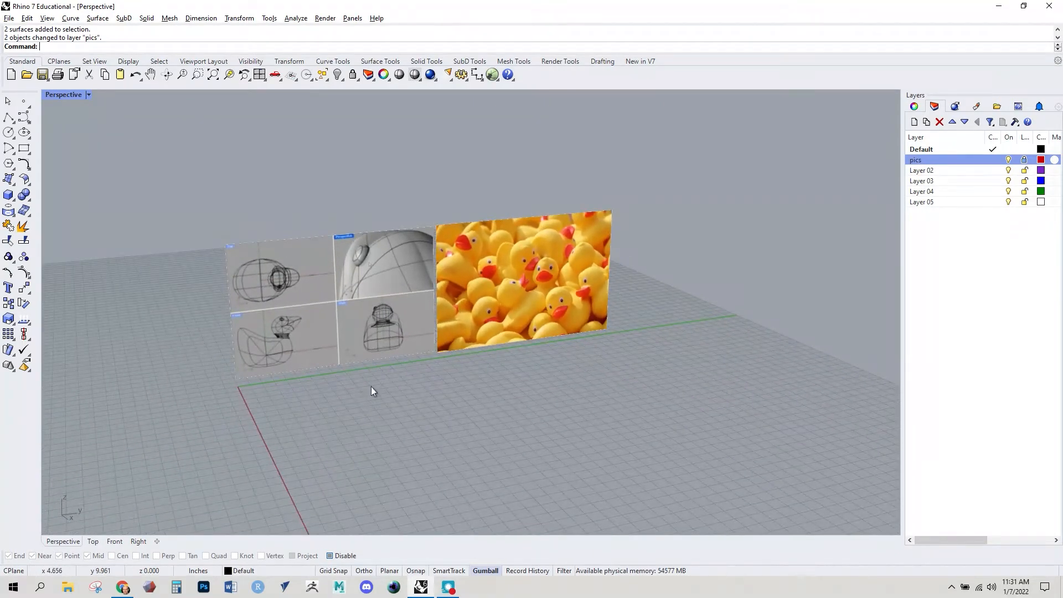
pyautogui.moveTo(371, 390); pyautogui.dragTo(334, 323, button='right')
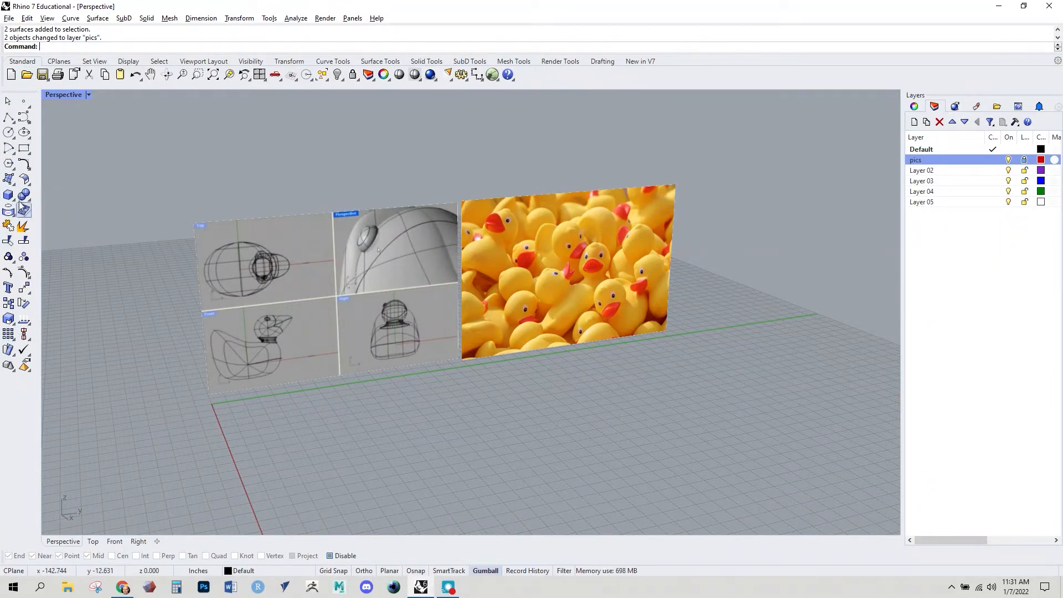
pyautogui.click(57, 62)
pyautogui.click(21, 62)
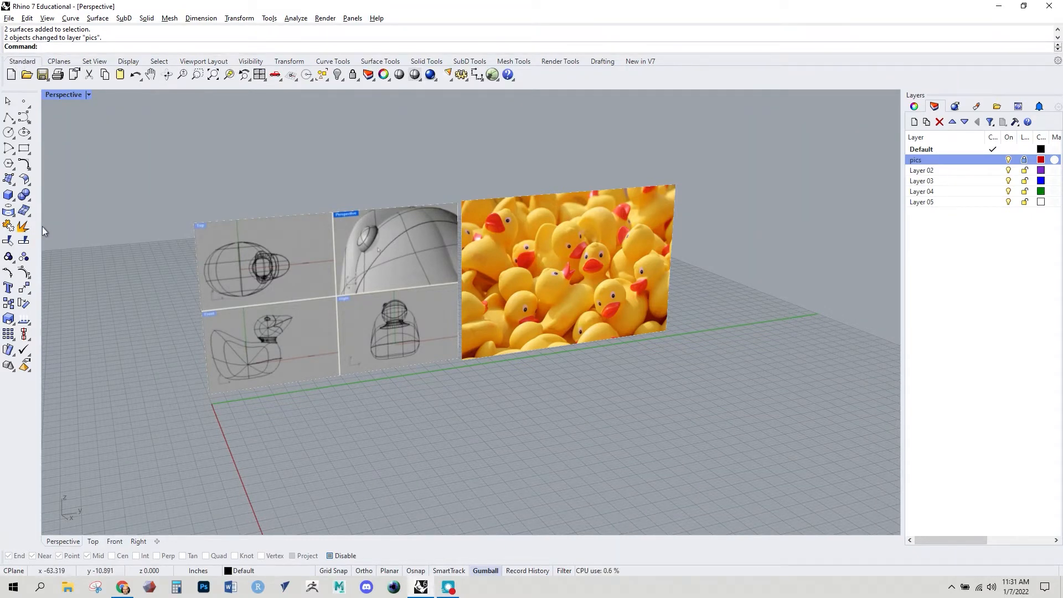
# - Draw a solid sphere for the duck's body, centred on the ground plane near the origin in front of the line-drawing picture
pyautogui.click(14, 203)
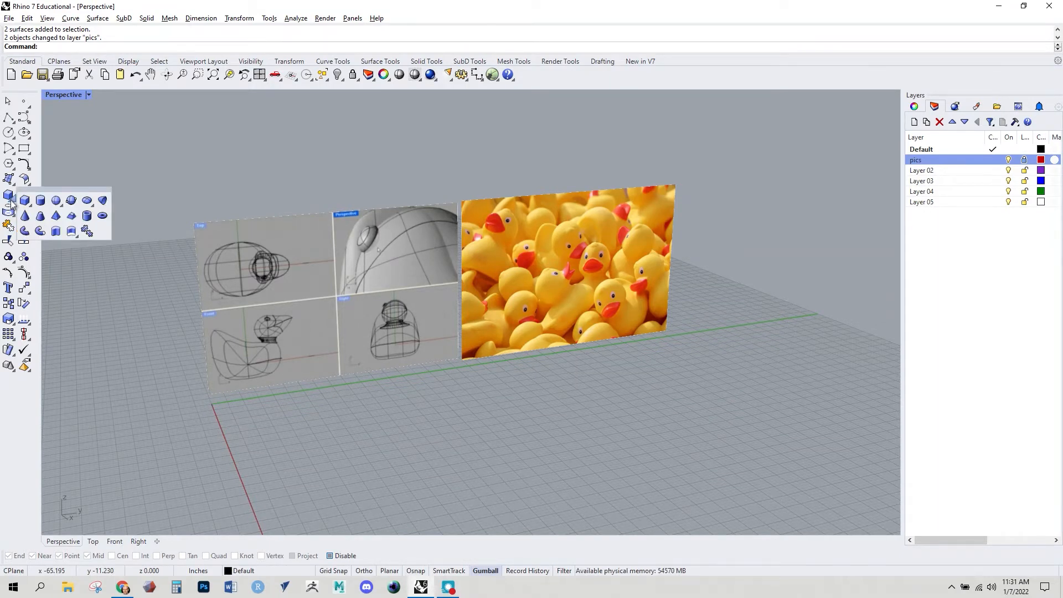
pyautogui.click(56, 202)
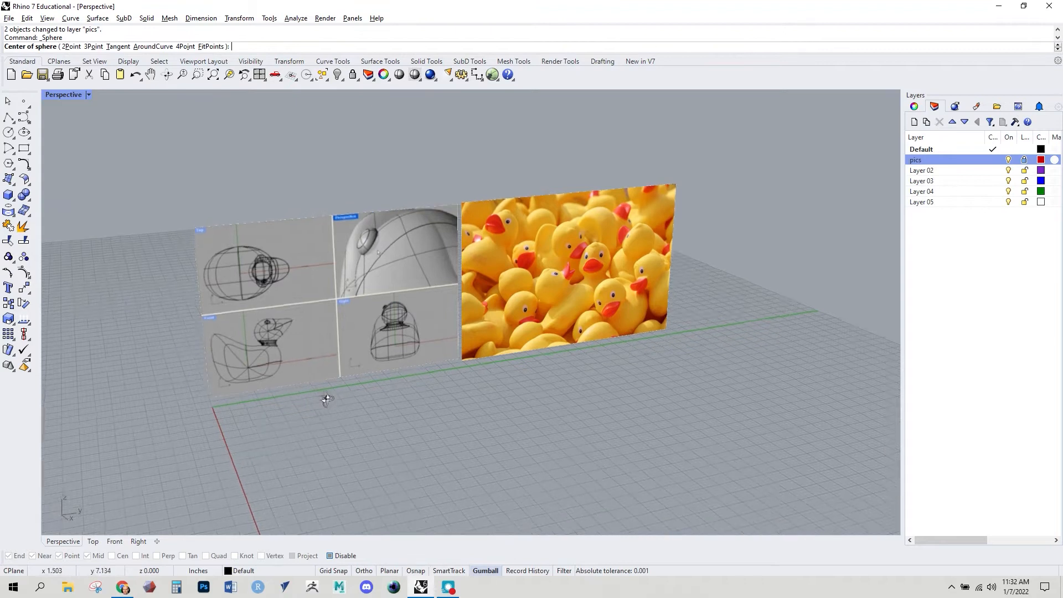
pyautogui.moveTo(327, 399); pyautogui.dragTo(334, 430, button='right')
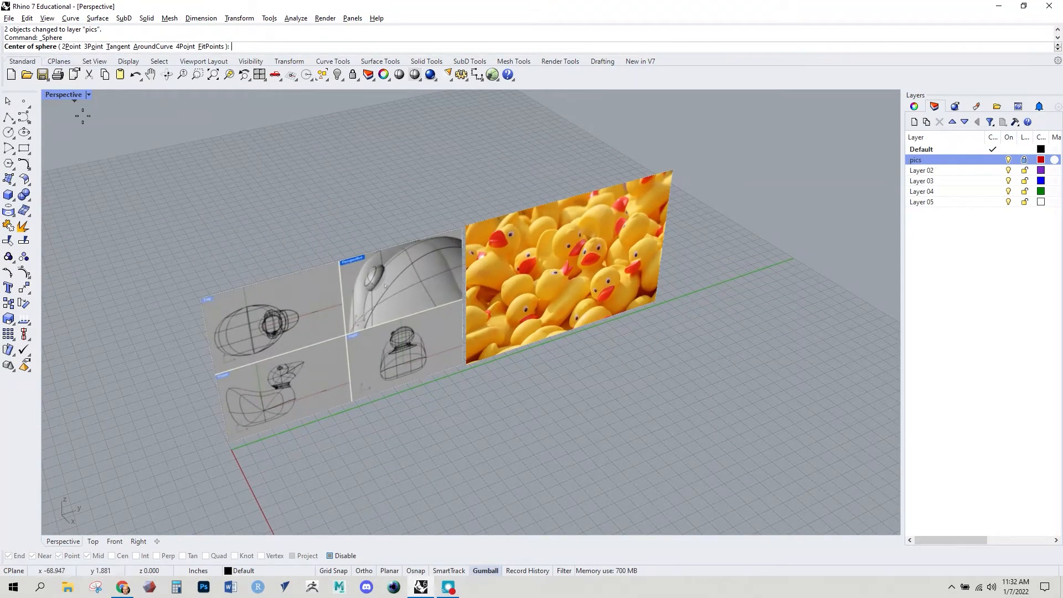
pyautogui.moveTo(302, 371); pyautogui.dragTo(327, 381, button='right')
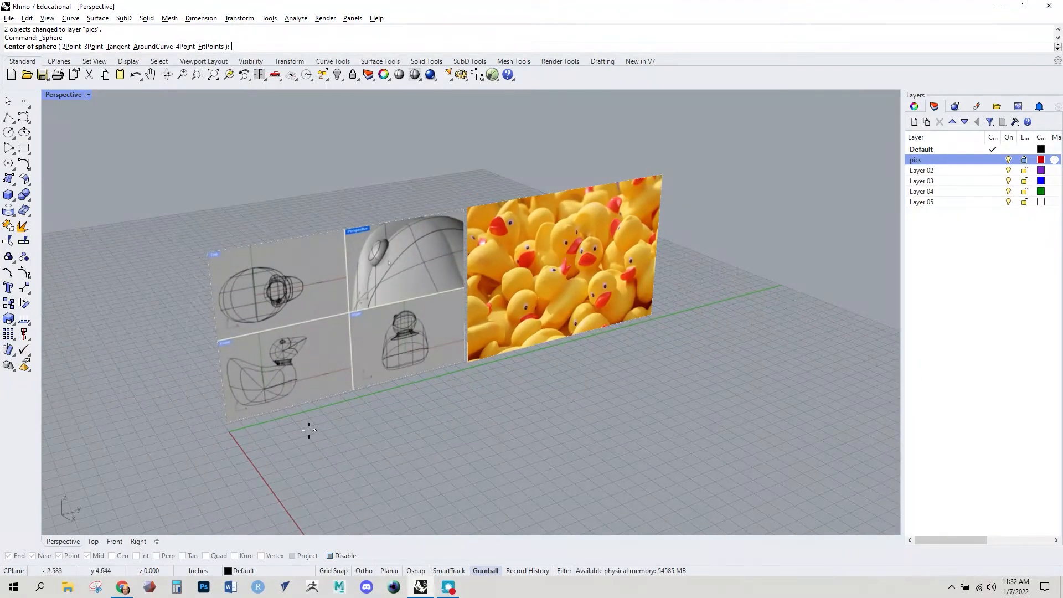
pyautogui.click(295, 445)
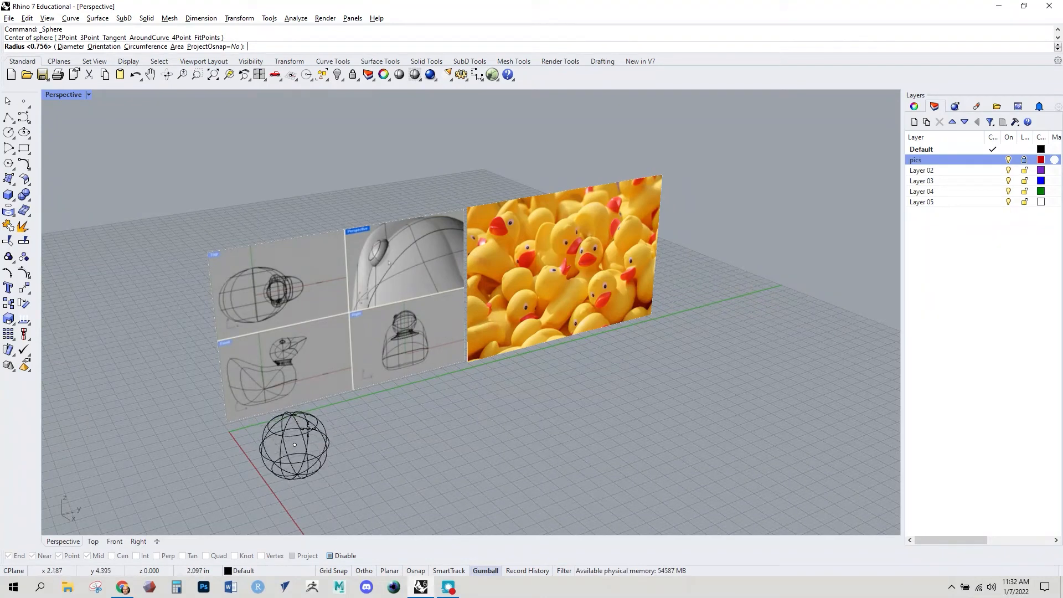
pyautogui.press('shift')
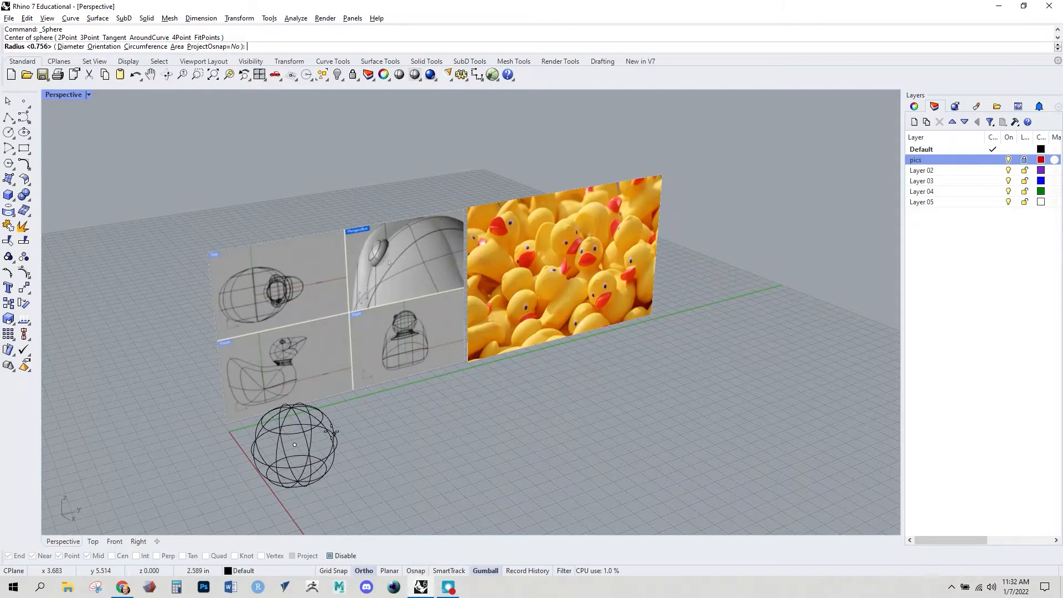
pyautogui.moveTo(333, 436); pyautogui.dragTo(324, 489, button='right')
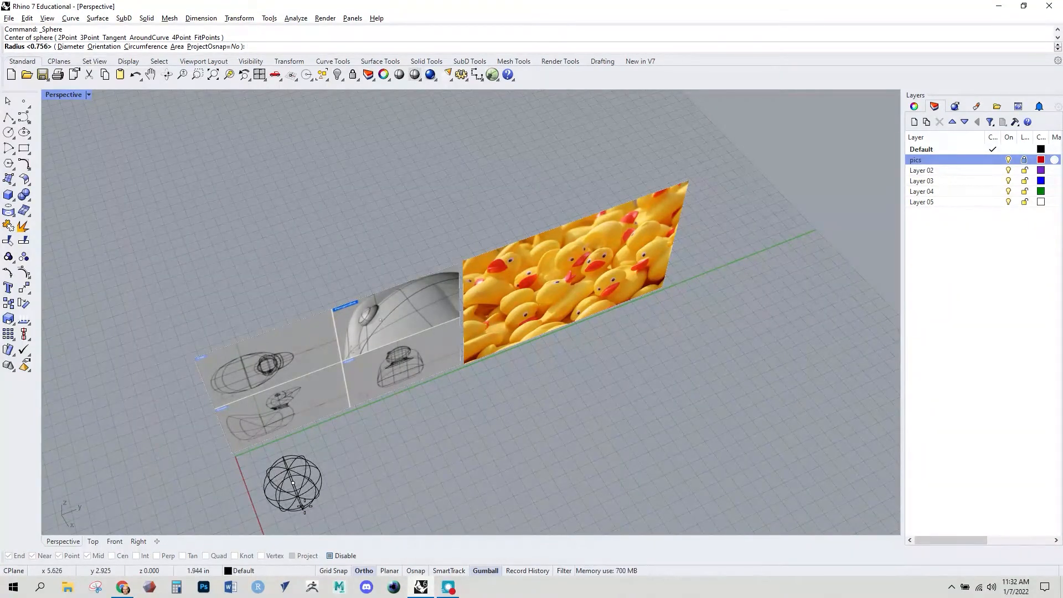
pyautogui.click(328, 470)
pyautogui.moveTo(328, 472); pyautogui.dragTo(444, 357, button='right')
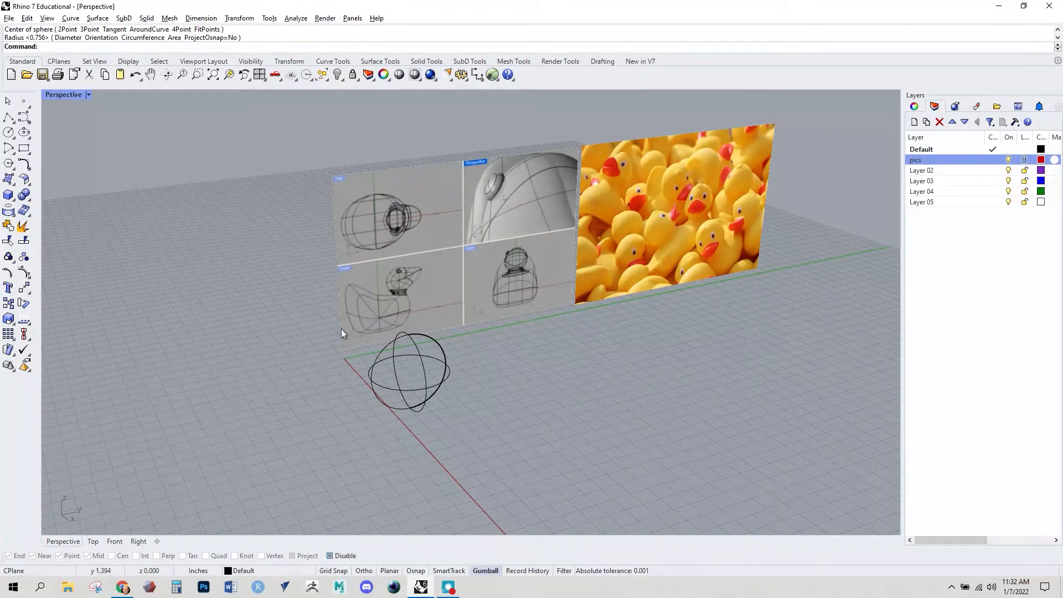
# - Set the Perspective view's display mode to Shaded and inspect the sphere against the reference pictures
pyautogui.click(58, 95)
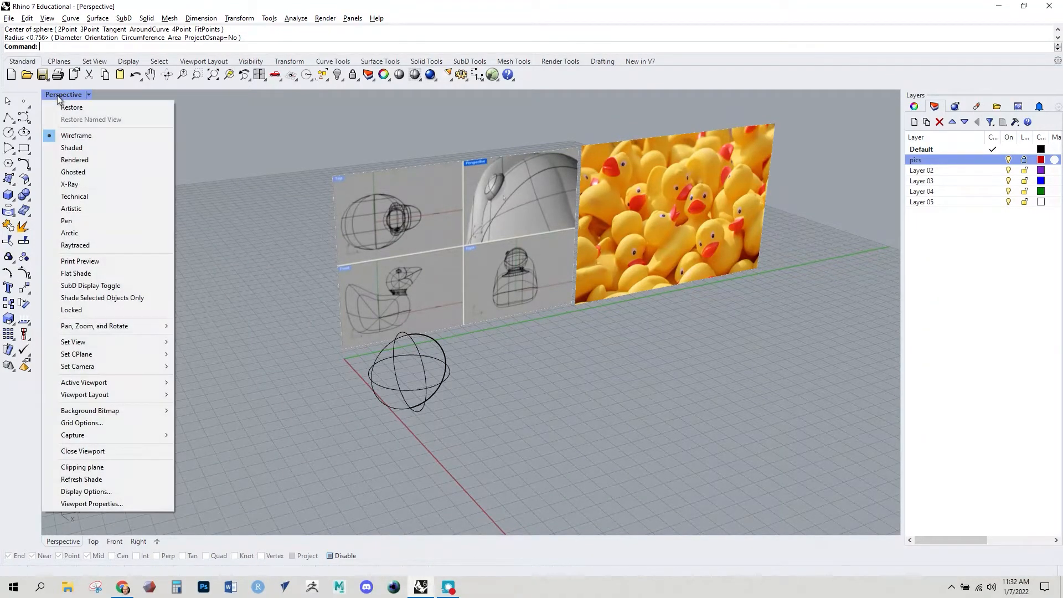
pyautogui.click(83, 151)
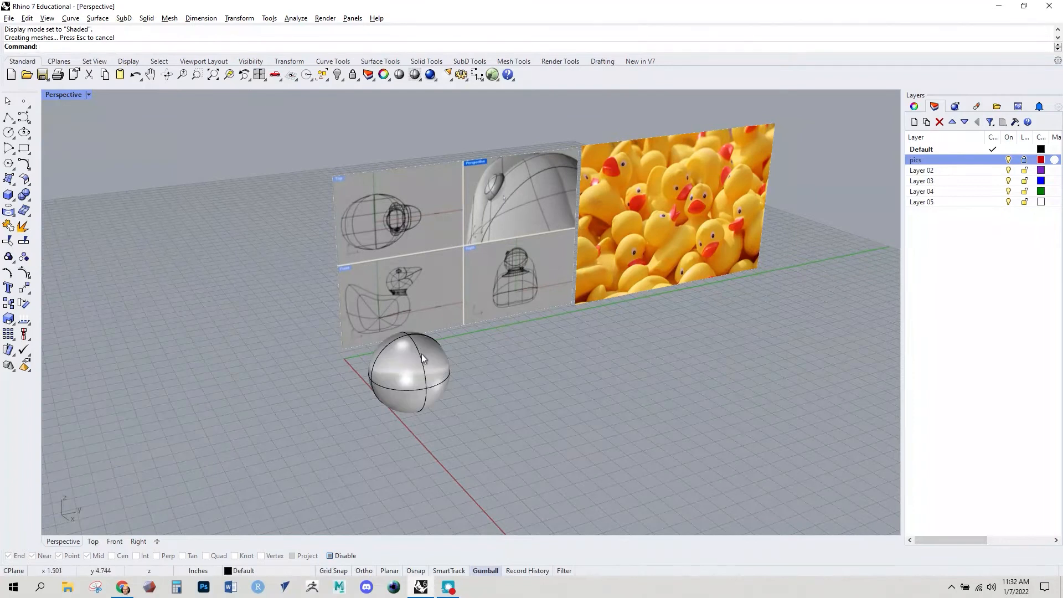
pyautogui.moveTo(433, 347); pyautogui.dragTo(334, 356, button='right')
pyautogui.scroll(4, 344, 396)
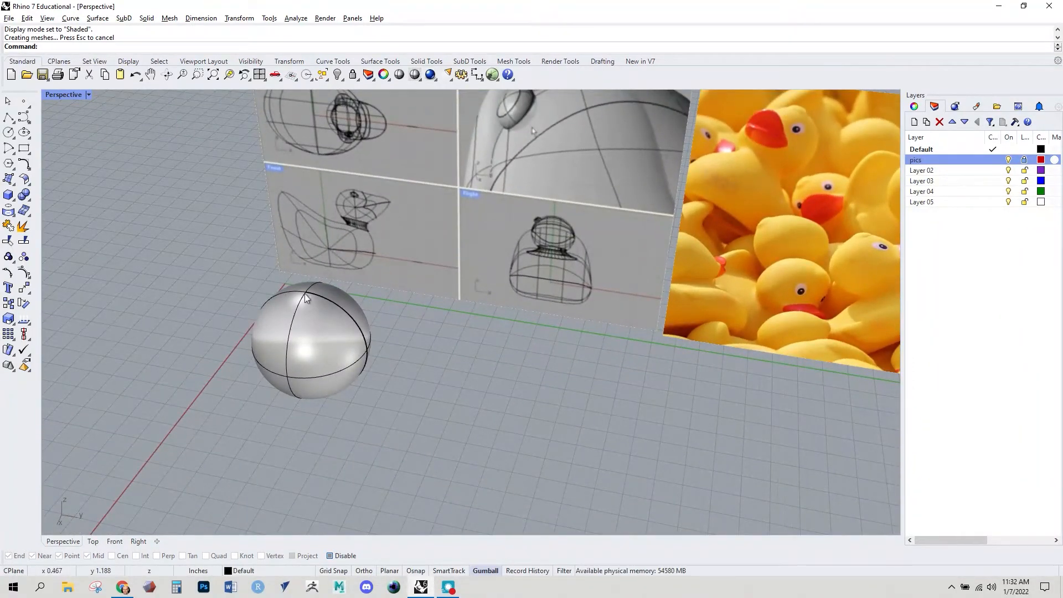
pyautogui.moveTo(316, 293); pyautogui.dragTo(361, 366, button='right')
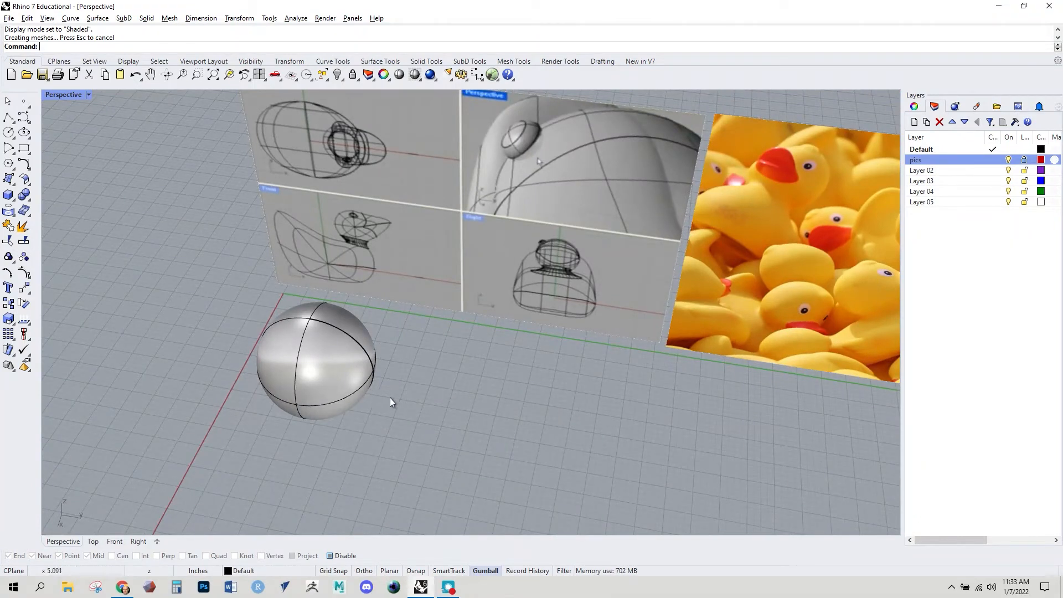
# - Raise the body sphere above the ground plane and scale it uniformly, keeping it in front of the duck's front-view drawing
pyautogui.moveTo(390, 393); pyautogui.dragTo(397, 325, button='right')
pyautogui.click(399, 327)
pyautogui.moveTo(382, 288); pyautogui.dragTo(382, 229)
pyautogui.moveTo(388, 301); pyautogui.dragTo(359, 337, button='right')
pyautogui.keyDown('shift'); pyautogui.moveTo(360, 331); pyautogui.dragTo(368, 319); pyautogui.keyUp('shift')
pyautogui.moveTo(410, 335); pyautogui.dragTo(350, 304, button='right')
pyautogui.keyDown('shift'); pyautogui.moveTo(349, 304); pyautogui.dragTo(368, 295); pyautogui.keyUp('shift')
pyautogui.moveTo(367, 295); pyautogui.dragTo(338, 297, button='right')
pyautogui.moveTo(304, 194); pyautogui.dragTo(306, 186)
pyautogui.moveTo(326, 203); pyautogui.dragTo(400, 306, button='right')
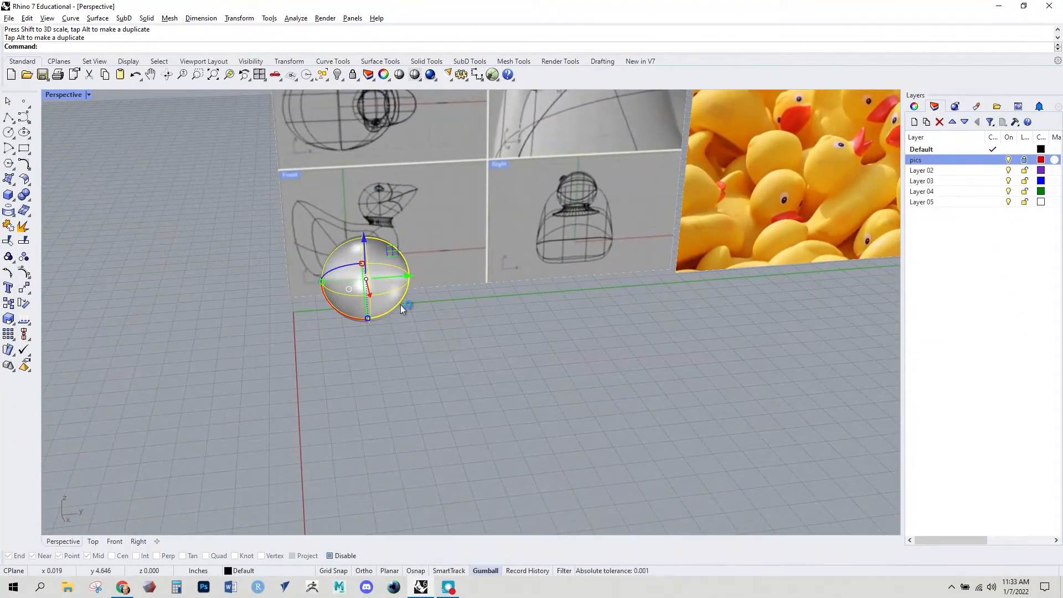
# - Copy and paste the body sphere, and move the duplicate forward along the green axis and up above the original
pyautogui.hotkey('ctrl', 'c')
pyautogui.hotkey('ctrl', 'v')
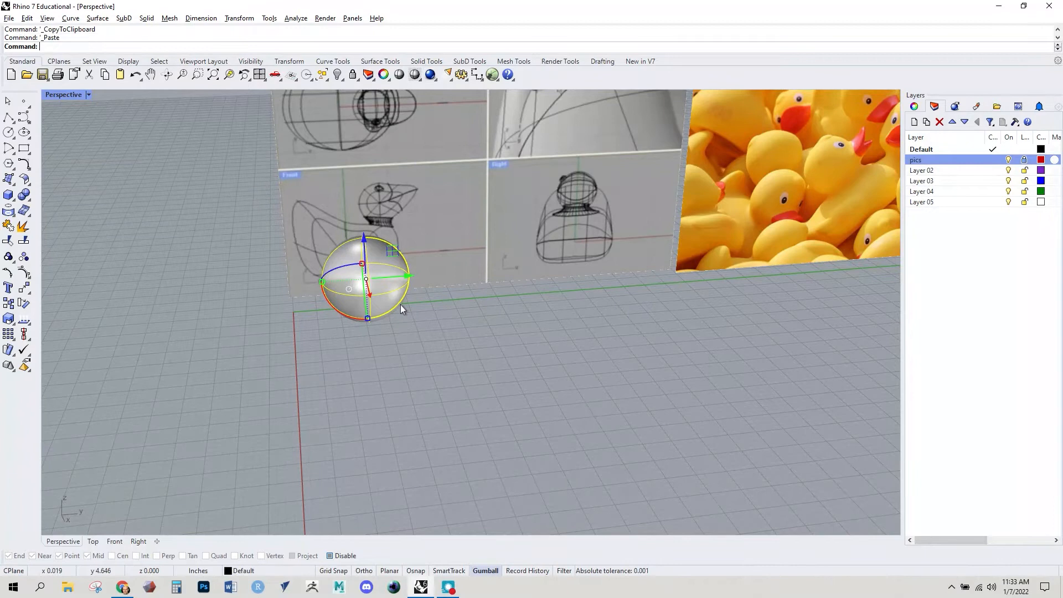
pyautogui.moveTo(409, 279); pyautogui.dragTo(450, 275)
pyautogui.moveTo(406, 237); pyautogui.dragTo(405, 172)
pyautogui.moveTo(406, 172); pyautogui.dragTo(412, 275, button='right')
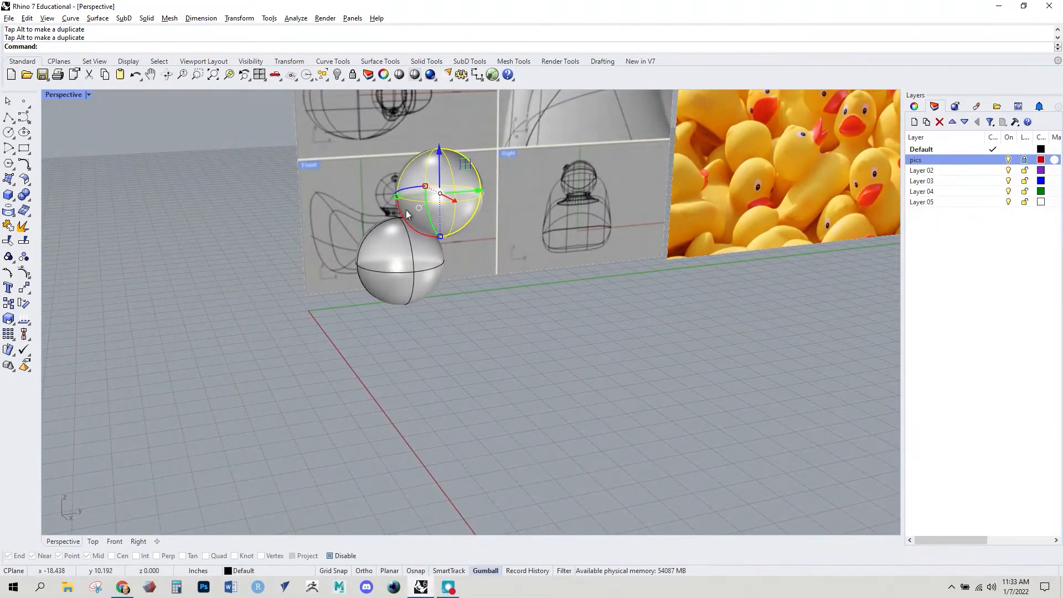
# - Scale the duplicated sphere down uniformly to head size and lower it to rest against the upper front of the body sphere
pyautogui.moveTo(397, 196); pyautogui.dragTo(424, 195)
pyautogui.scroll(3, 426, 236)
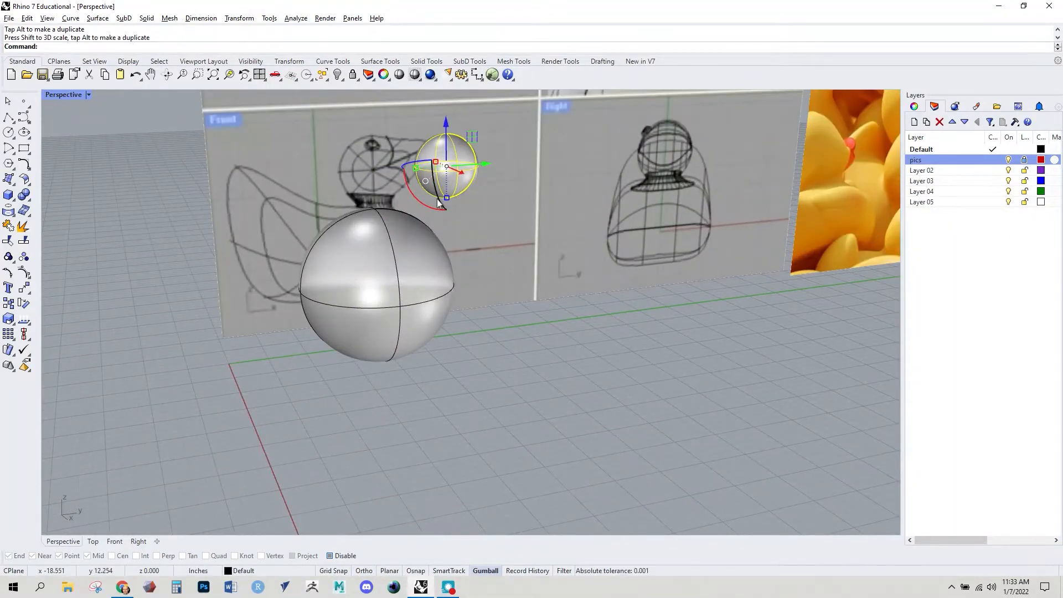
pyautogui.moveTo(444, 207); pyautogui.dragTo(424, 218, button='right')
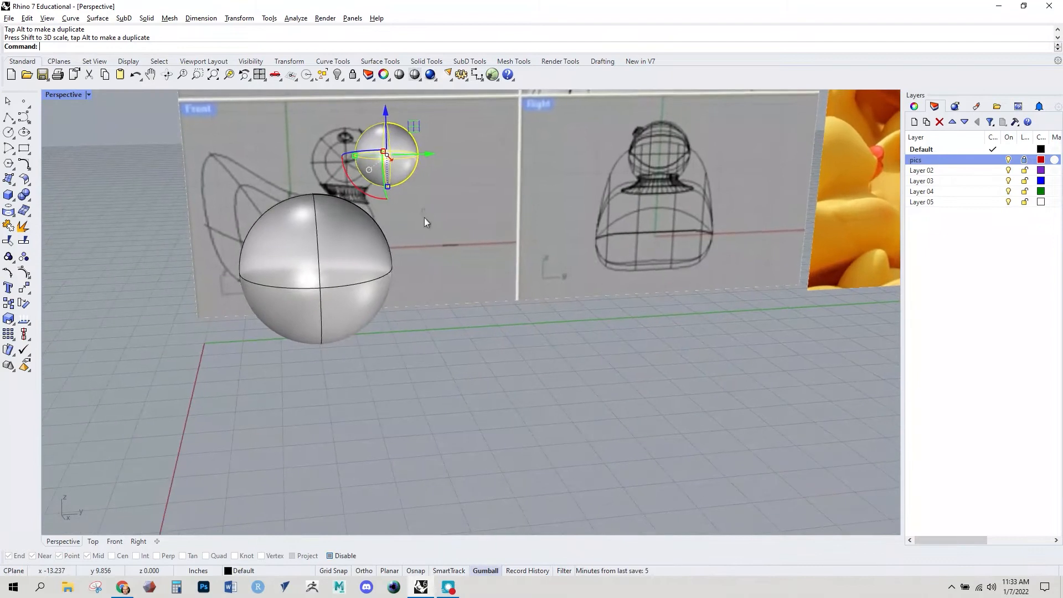
pyautogui.moveTo(391, 111); pyautogui.dragTo(430, 186)
pyautogui.moveTo(429, 186); pyautogui.dragTo(372, 253, button='right')
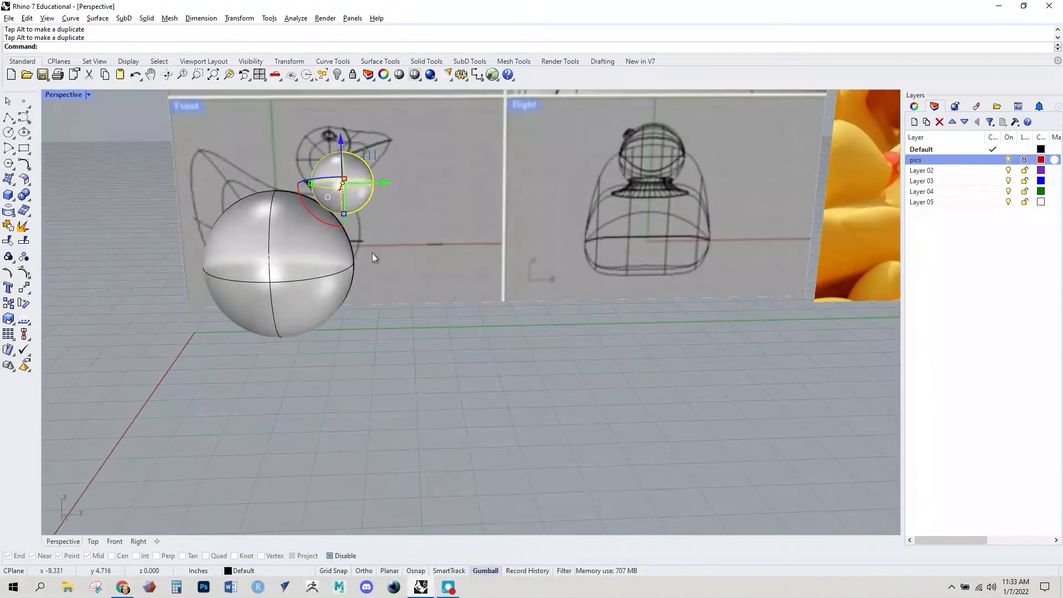
pyautogui.moveTo(343, 218); pyautogui.dragTo(348, 227)
pyautogui.moveTo(348, 227); pyautogui.dragTo(363, 275, button='right')
pyautogui.click(387, 353)
pyautogui.moveTo(388, 354)
pyautogui.mouseDown(button='right')
pyautogui.moveTo(425, 360)
pyautogui.moveTo(406, 351)
pyautogui.mouseUp(button='right')
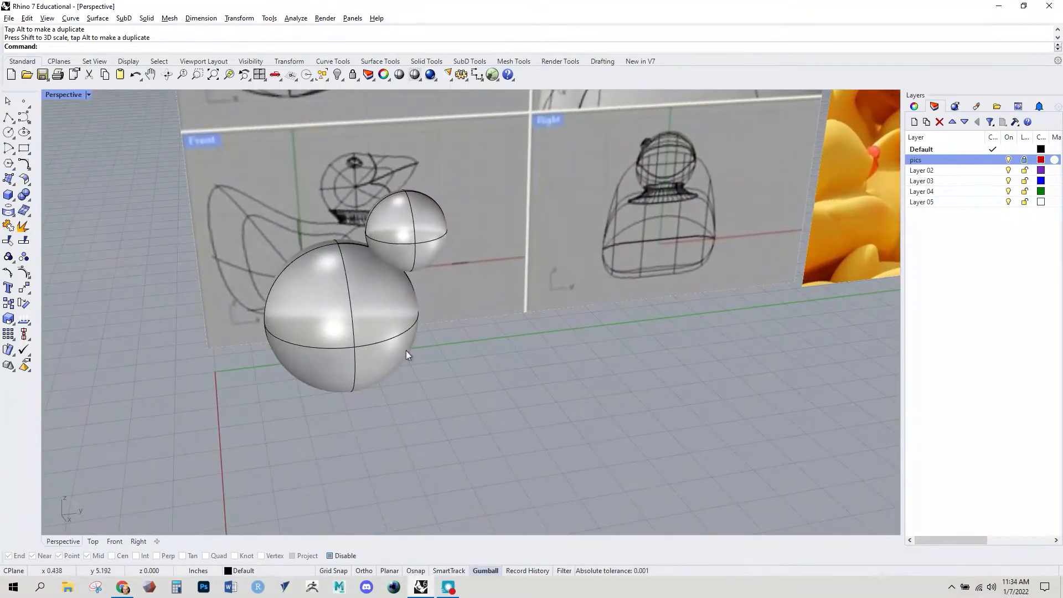
# - Turn on the control points of the smaller head sphere
pyautogui.moveTo(391, 244); pyautogui.dragTo(386, 303, button='right')
pyautogui.scroll(2, 386, 288)
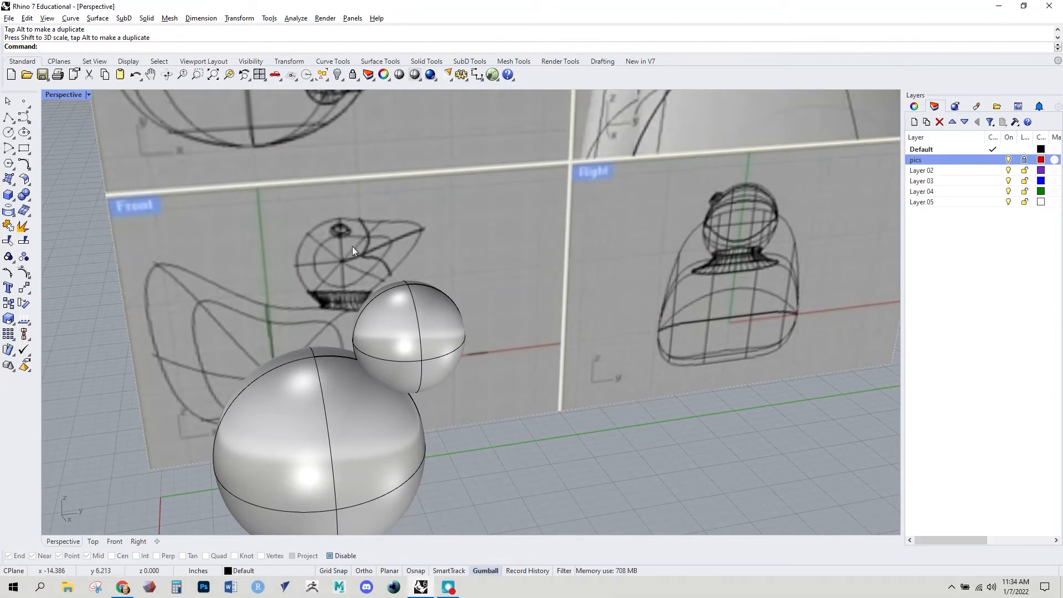
pyautogui.click(437, 321)
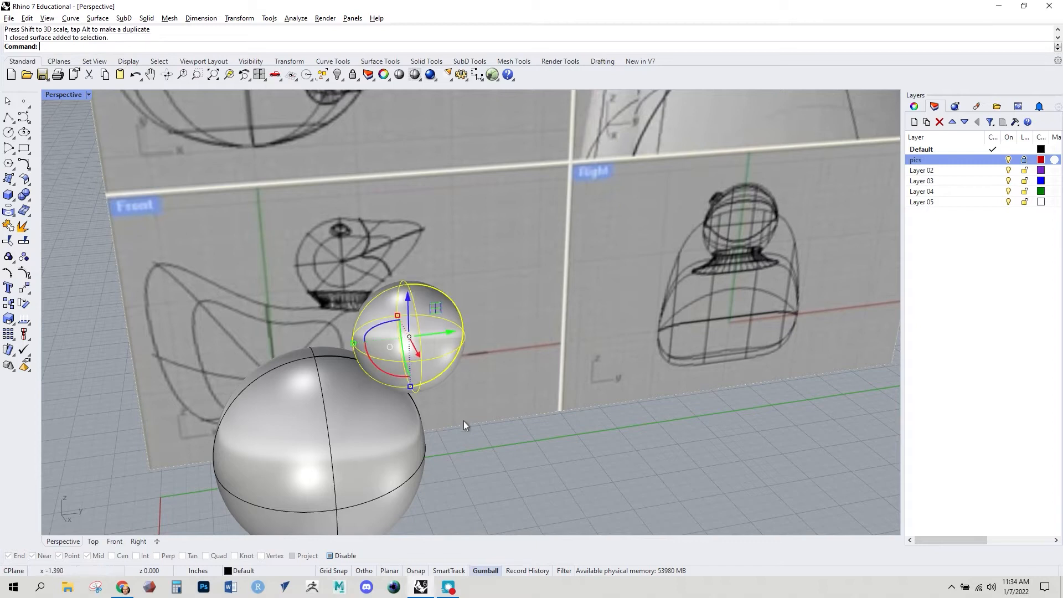
pyautogui.press('F10')
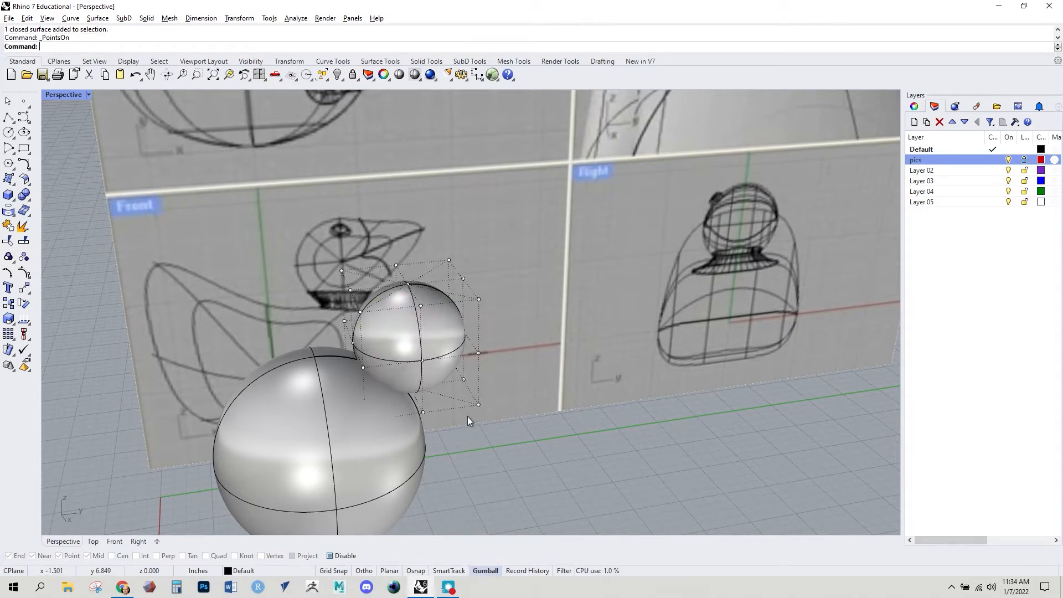
pyautogui.moveTo(479, 409); pyautogui.dragTo(443, 301, button='right')
# - Try to shift the head sphere's upper control points forward along the green axis, undo that move, and turn the control points off
pyautogui.moveTo(293, 127); pyautogui.dragTo(460, 160)
pyautogui.click(459, 253)
pyautogui.scroll(5, 404, 250)
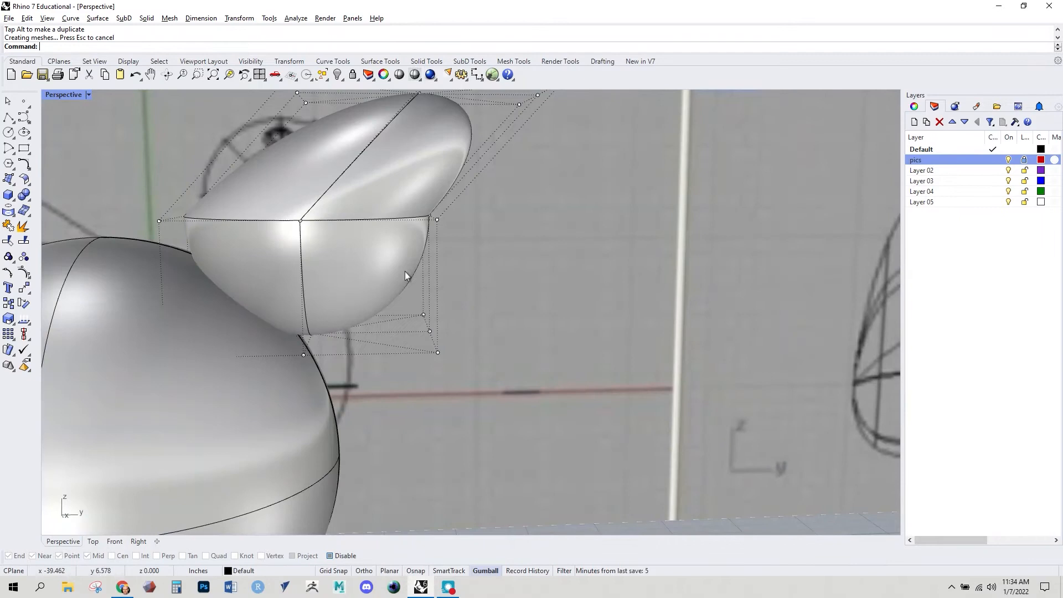
pyautogui.moveTo(268, 225); pyautogui.dragTo(341, 290, button='right')
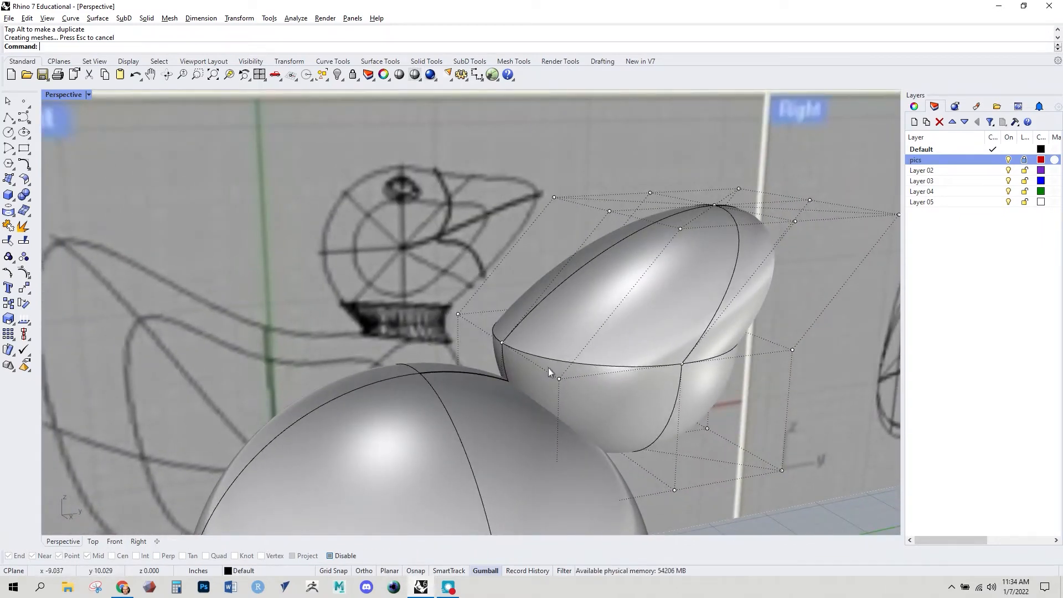
pyautogui.scroll(-3, 560, 360)
pyautogui.moveTo(570, 352)
pyautogui.mouseDown(button='right')
pyautogui.moveTo(546, 340)
pyautogui.moveTo(561, 348)
pyautogui.mouseUp(button='right')
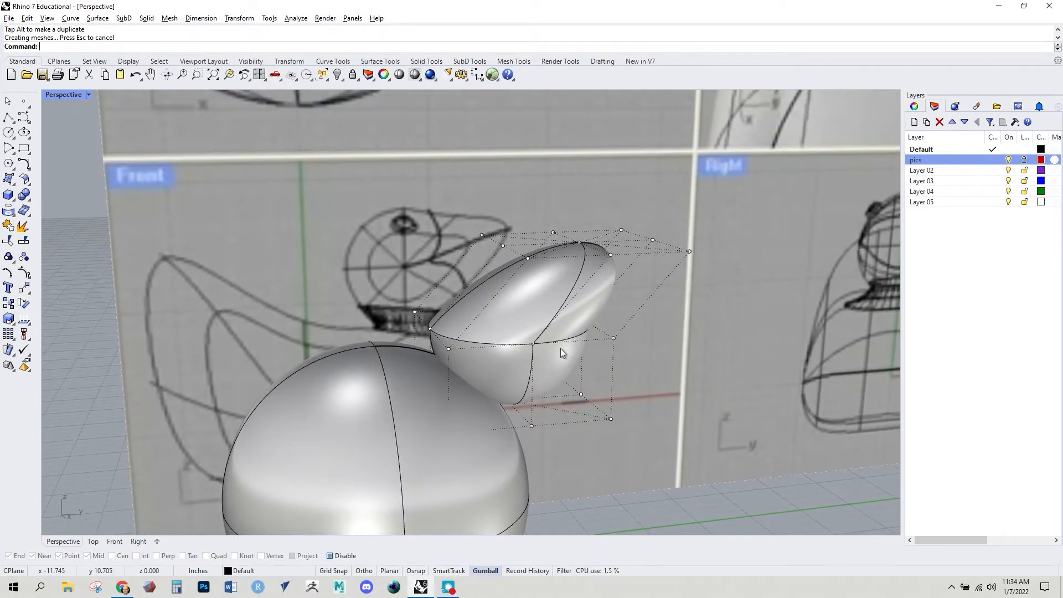
pyautogui.hotkey('ctrl', 'z')
pyautogui.press('F11')
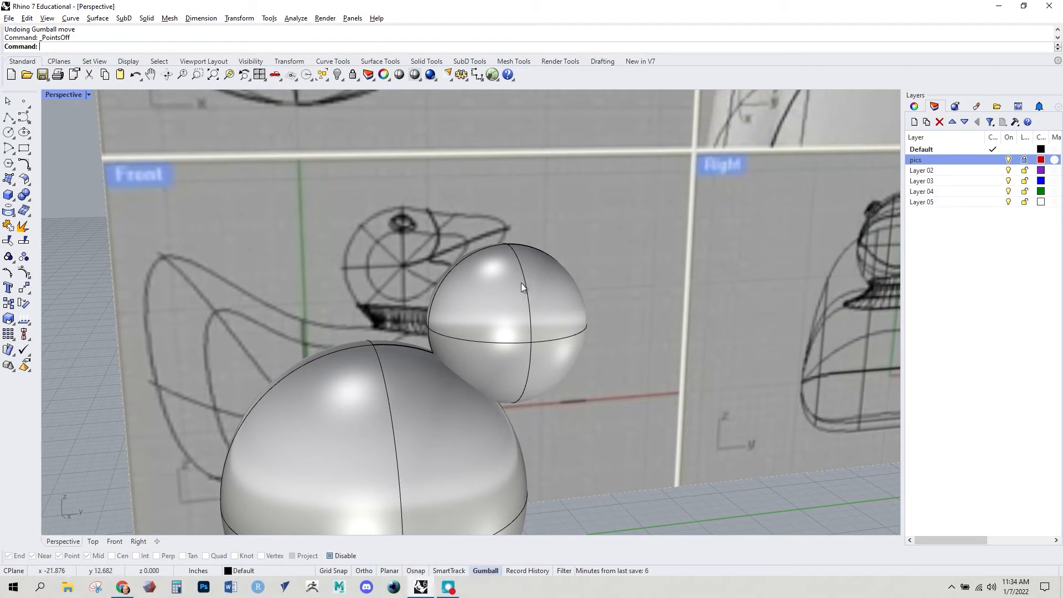
# - Rebuild the head sphere with a point count of 8 and degree 3 in both U and V, deleting the input surface
pyautogui.click(522, 284)
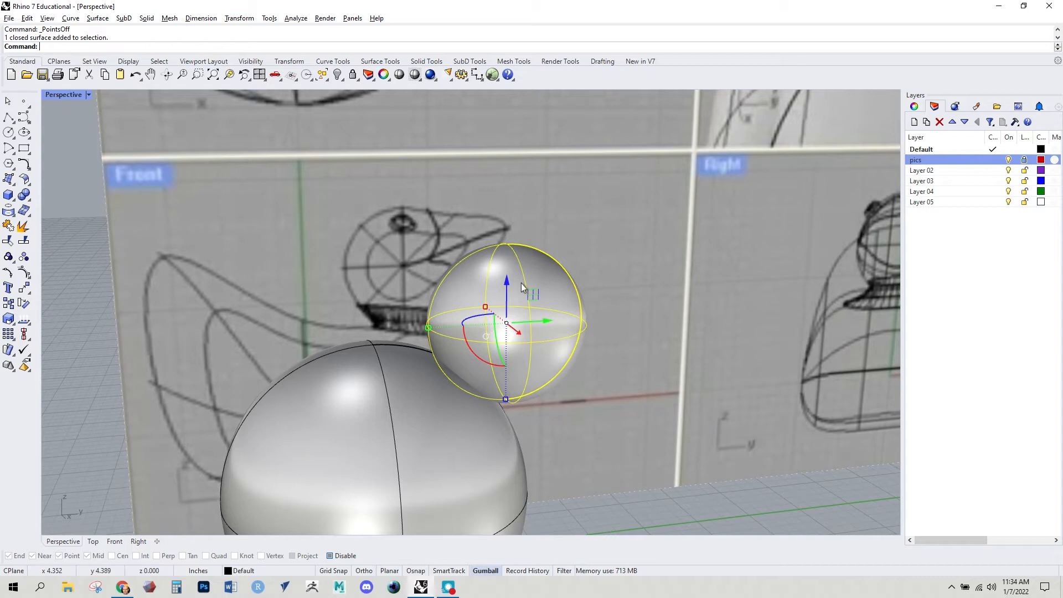
pyautogui.write('Rebuild')
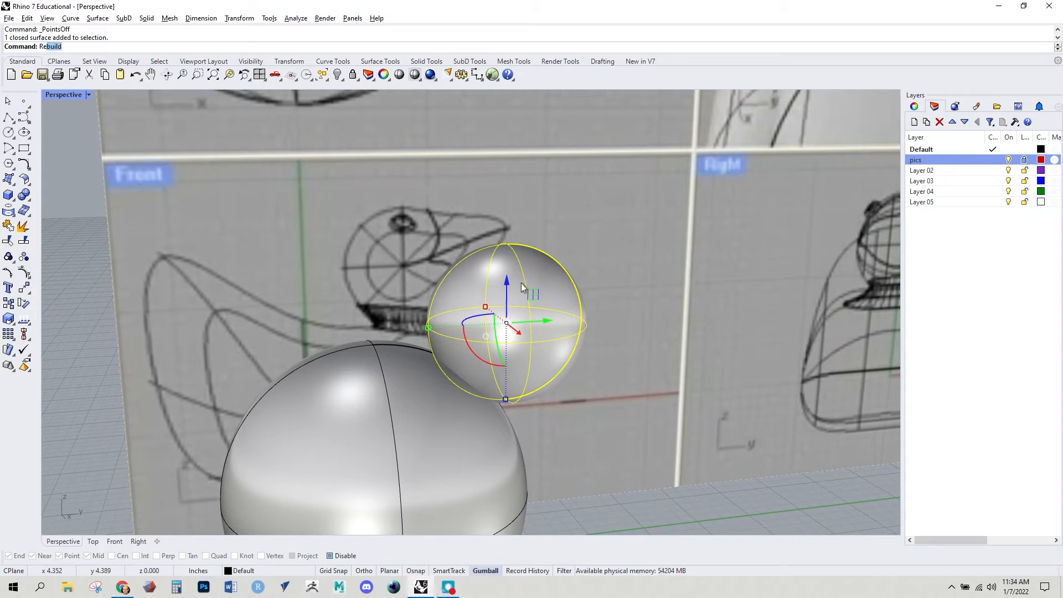
pyautogui.press('Return')
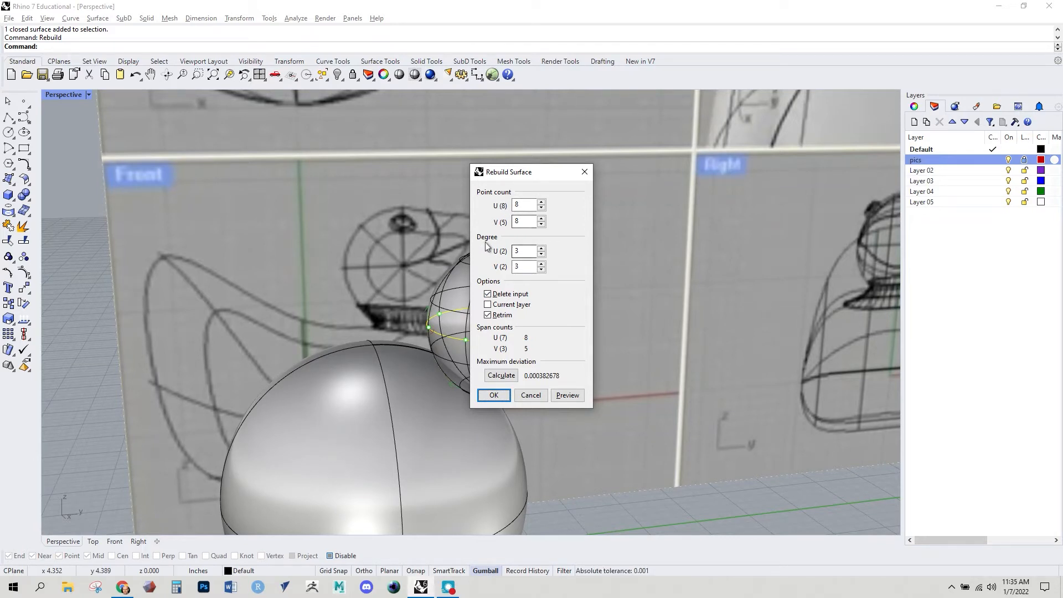
pyautogui.doubleClick(515, 252)
pyautogui.doubleClick(516, 267)
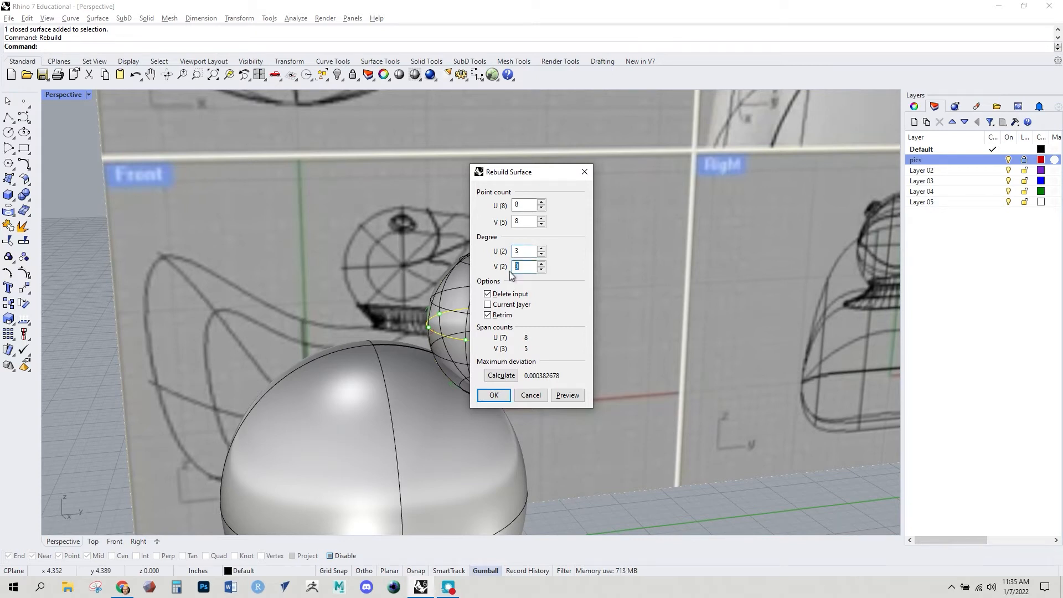
pyautogui.click(495, 395)
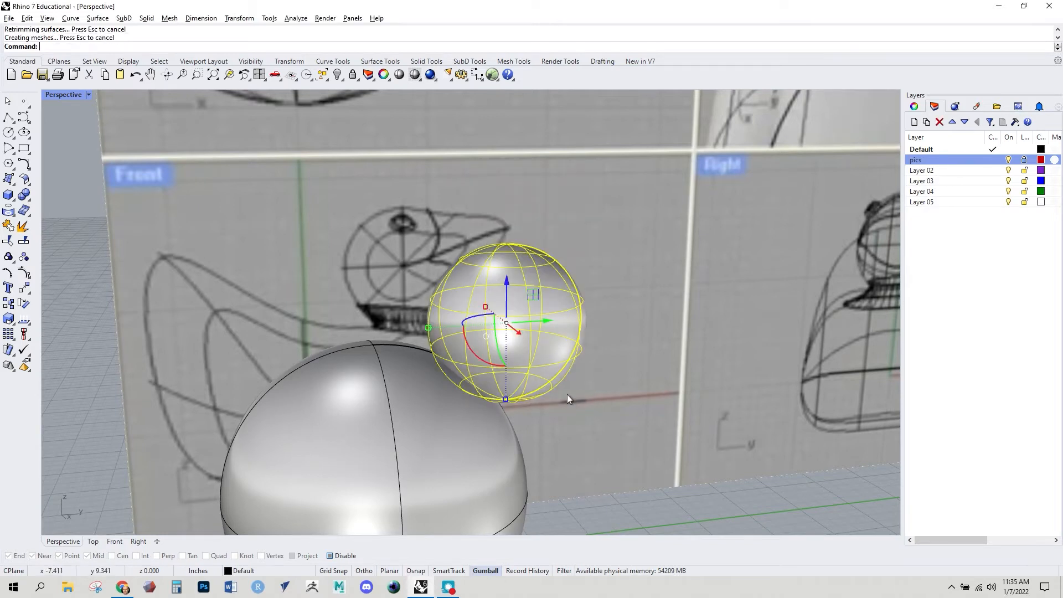
pyautogui.click(566, 391)
pyautogui.scroll(-5, 507, 334)
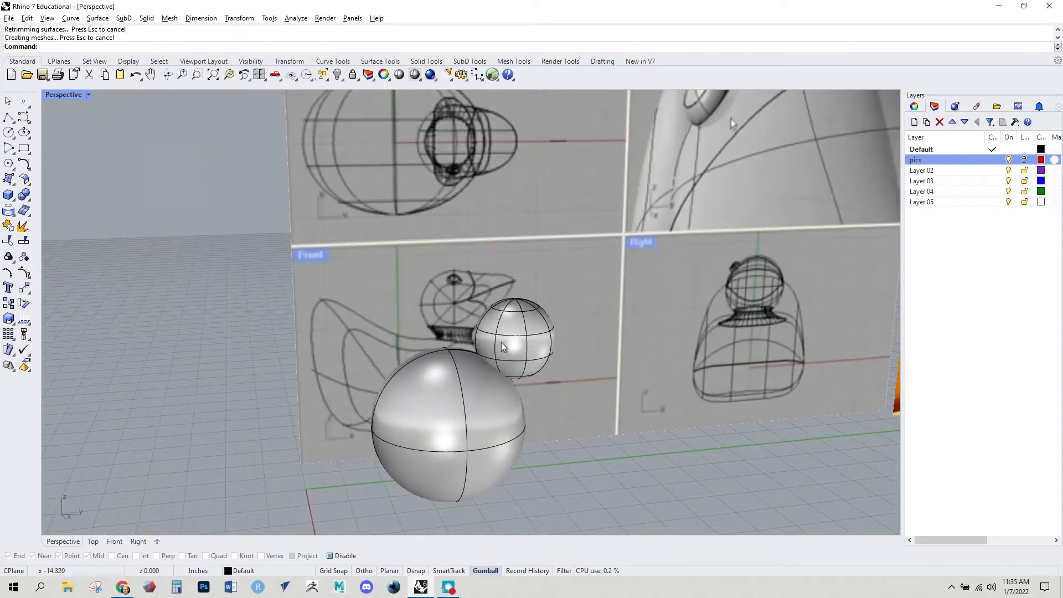
# - Rebuild the body sphere with a point count of 8 and degree 3 in both U and V, deleting the input surface
pyautogui.scroll(2, 523, 343)
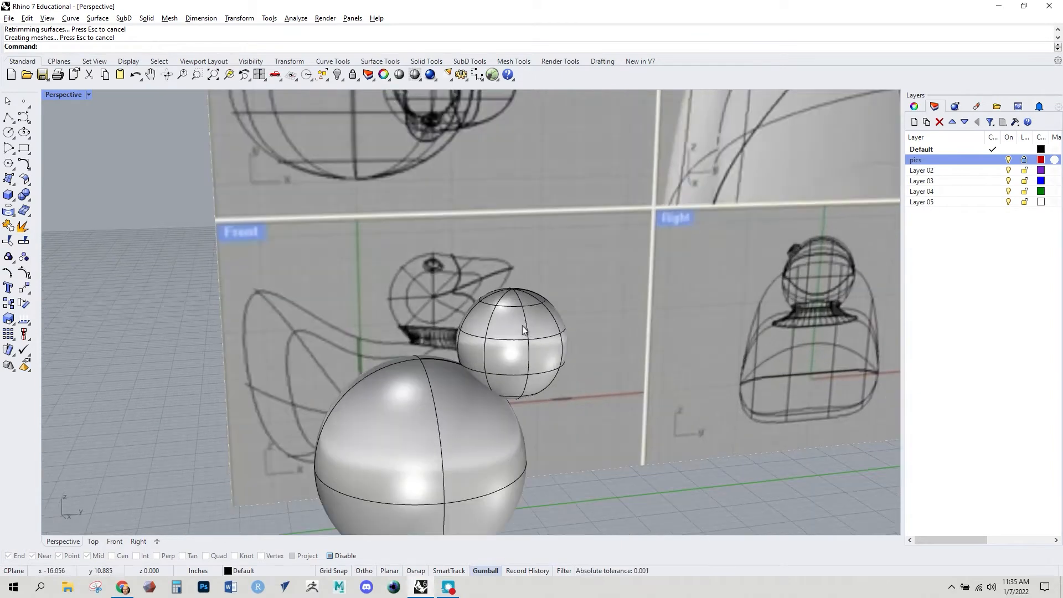
pyautogui.scroll(1, 504, 390)
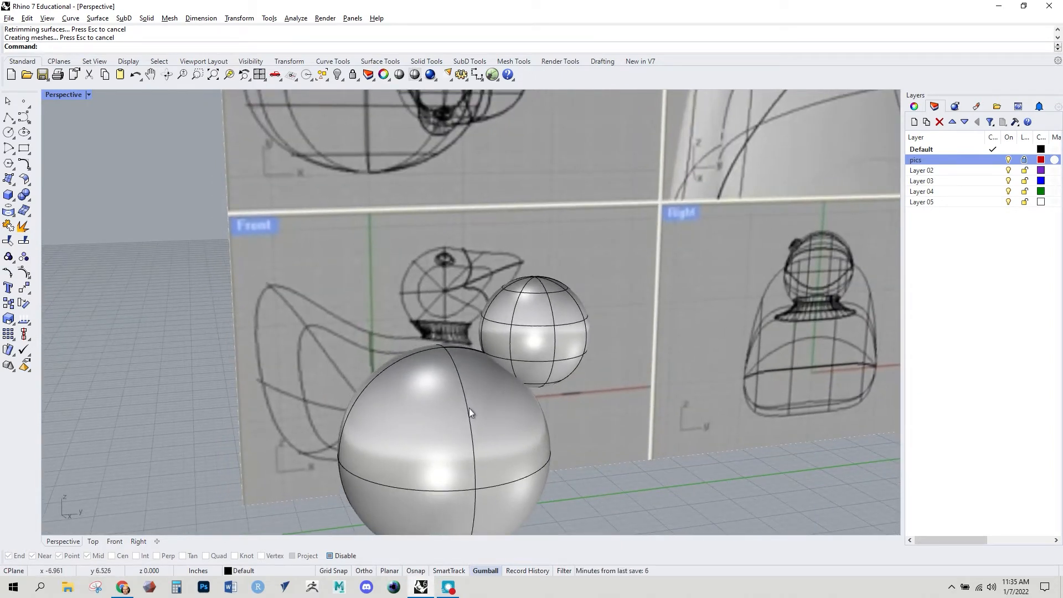
pyautogui.click(447, 404)
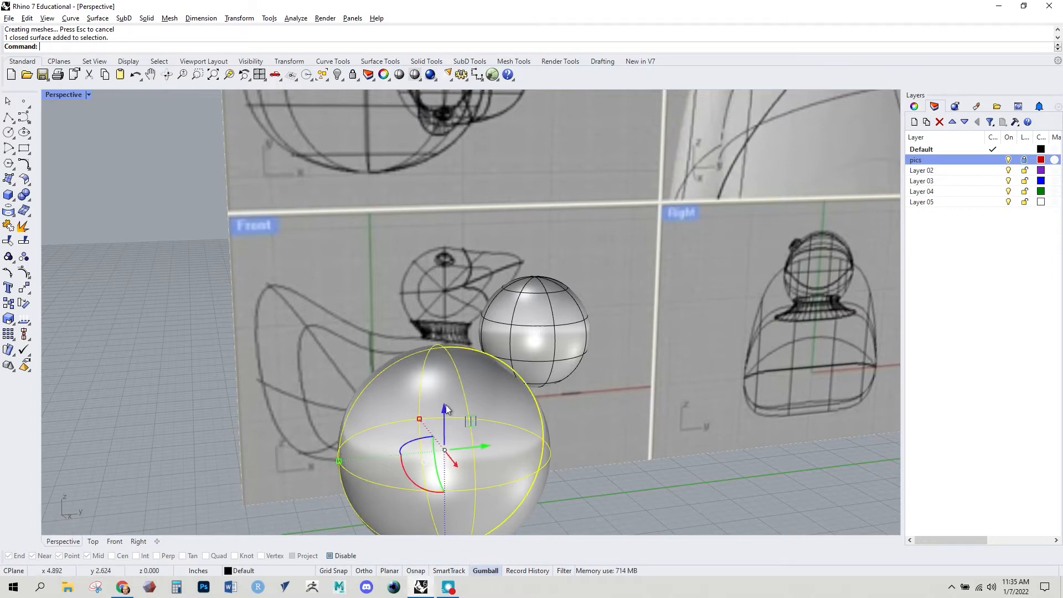
pyautogui.rightClick(452, 372)
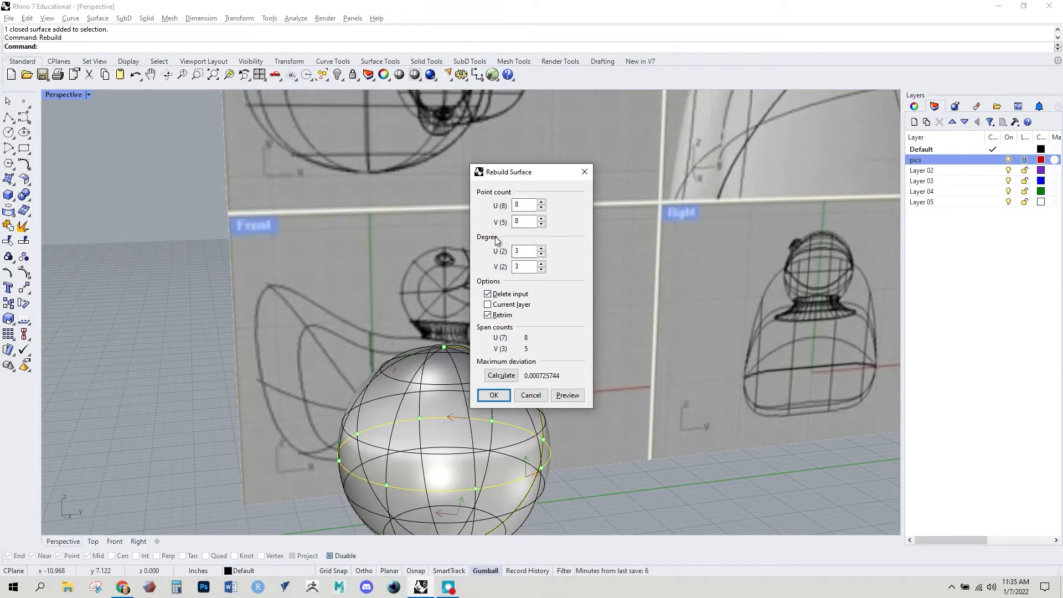
pyautogui.click(494, 395)
pyautogui.click(626, 401)
# - Turn on the head sphere's control points and pull the front points forward along the green axis to draw out a beak
pyautogui.moveTo(626, 401); pyautogui.dragTo(552, 400, button='right')
pyautogui.click(467, 348)
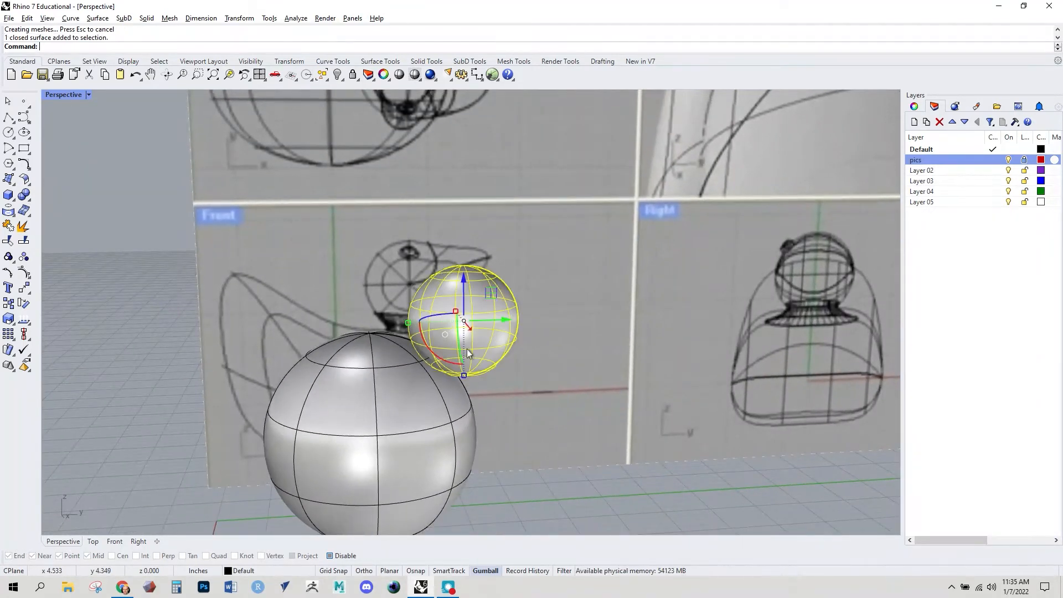
pyautogui.scroll(4, 481, 353)
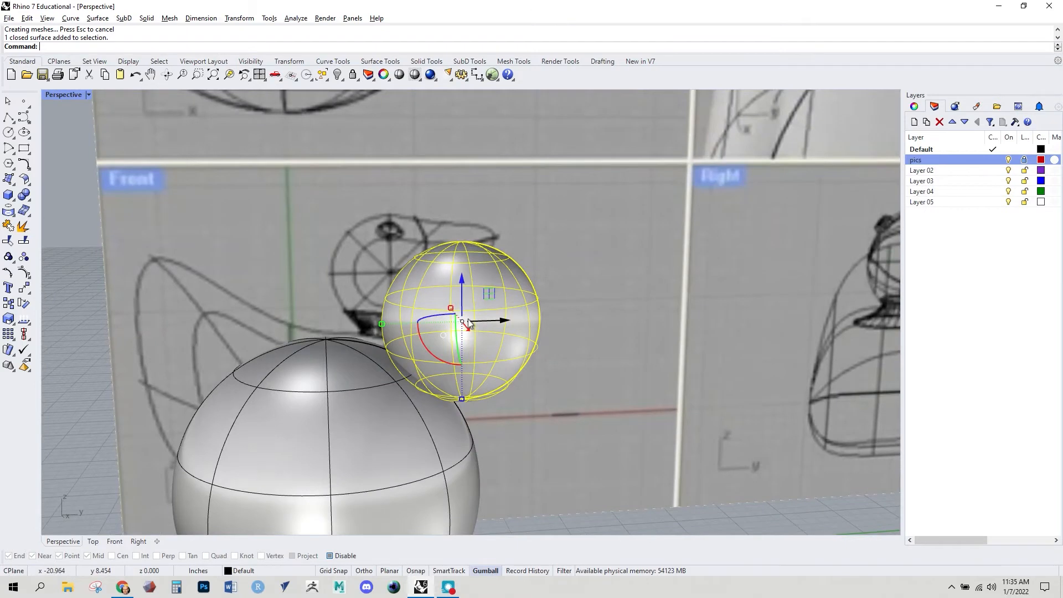
pyautogui.moveTo(489, 389); pyautogui.dragTo(495, 385, button='right')
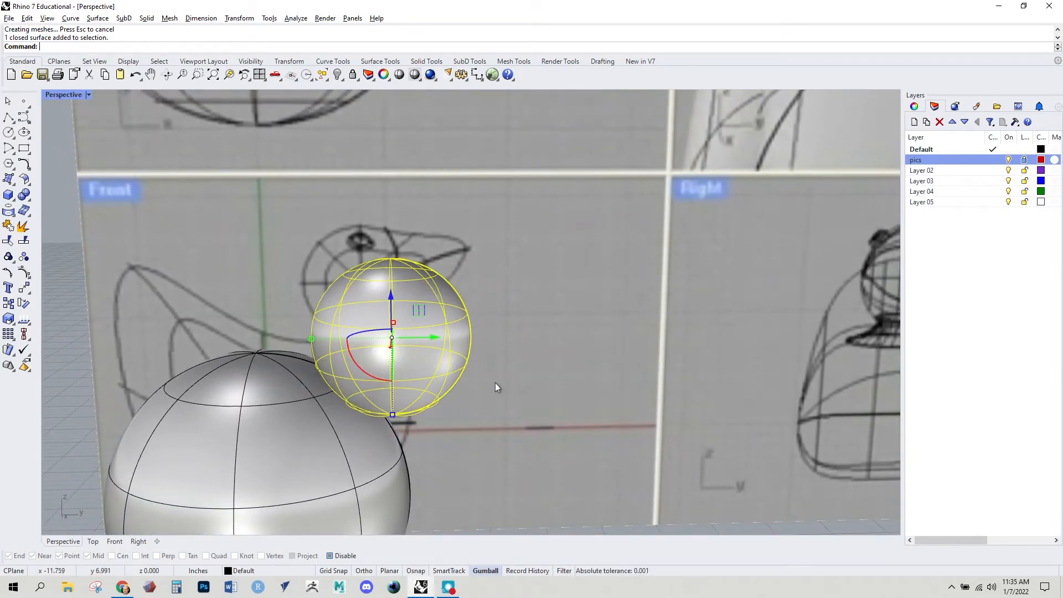
pyautogui.press('F10')
pyautogui.moveTo(495, 383); pyautogui.dragTo(495, 351, button='right')
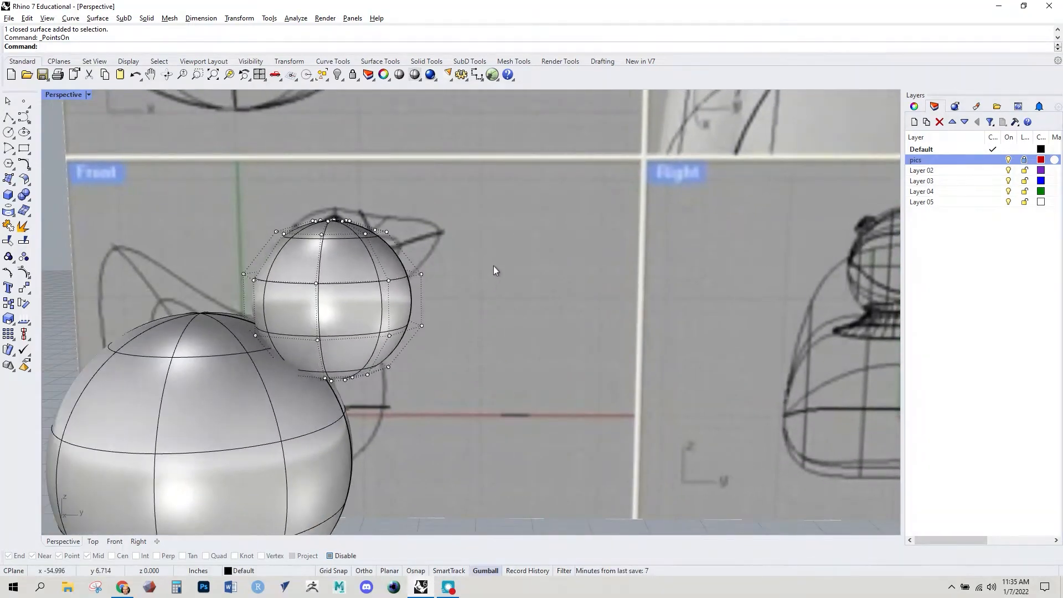
pyautogui.moveTo(400, 331); pyautogui.dragTo(376, 346)
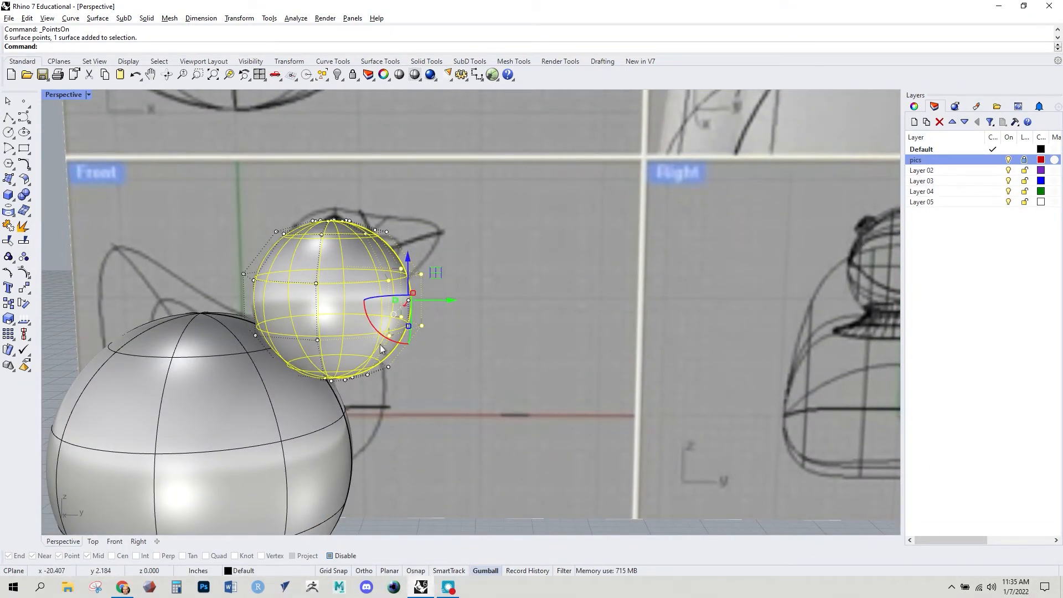
pyautogui.moveTo(447, 360)
pyautogui.keyDown('shift'); pyautogui.mouseDown(button='right')
pyautogui.moveTo(394, 358)
pyautogui.moveTo(363, 343)
pyautogui.moveTo(472, 351)
pyautogui.moveTo(358, 277)
pyautogui.mouseUp(button='right'); pyautogui.keyUp('shift')
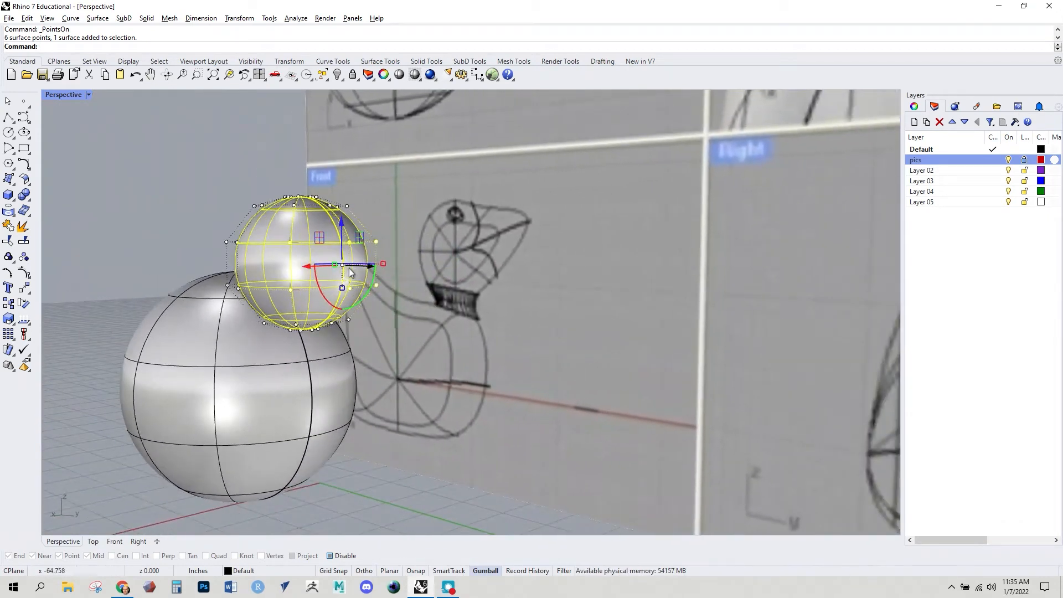
pyautogui.moveTo(371, 237)
pyautogui.mouseDown(button='right')
pyautogui.moveTo(467, 311)
pyautogui.moveTo(523, 331)
pyautogui.mouseUp(button='right')
pyautogui.moveTo(535, 327); pyautogui.dragTo(589, 336)
pyautogui.click(544, 405)
# - Scale the beak-tip control points closer together vertically to narrow the beak, and turn the control points off
pyautogui.moveTo(544, 405); pyautogui.dragTo(559, 370, button='right')
pyautogui.moveTo(523, 230); pyautogui.dragTo(609, 350)
pyautogui.moveTo(554, 317); pyautogui.dragTo(554, 307)
pyautogui.moveTo(560, 372)
pyautogui.mouseDown(button='right')
pyautogui.moveTo(373, 451)
pyautogui.moveTo(550, 380)
pyautogui.moveTo(557, 367)
pyautogui.moveTo(552, 386)
pyautogui.mouseUp(button='right')
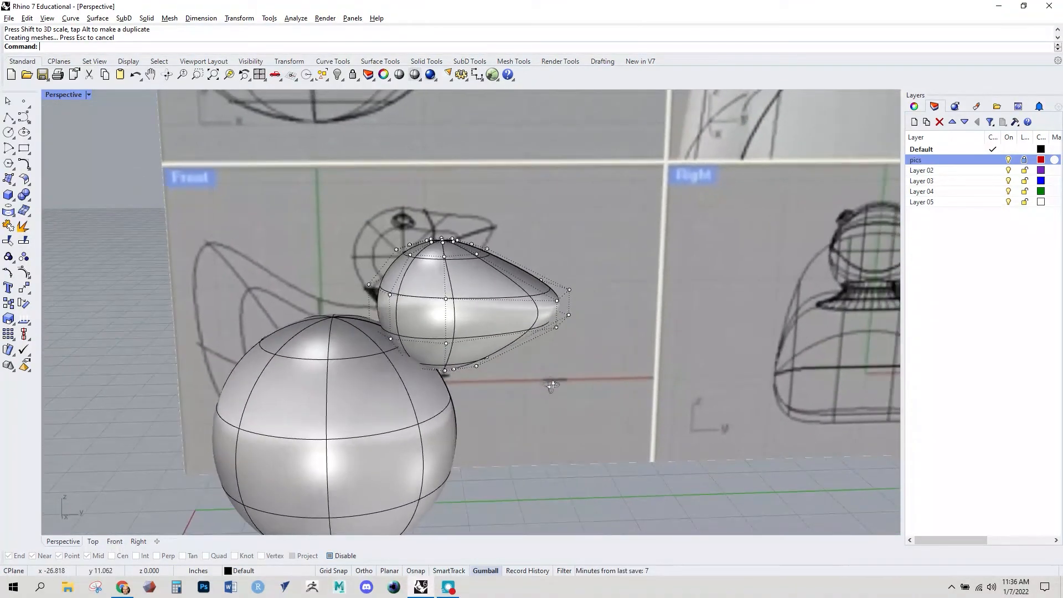
pyautogui.press('Escape')
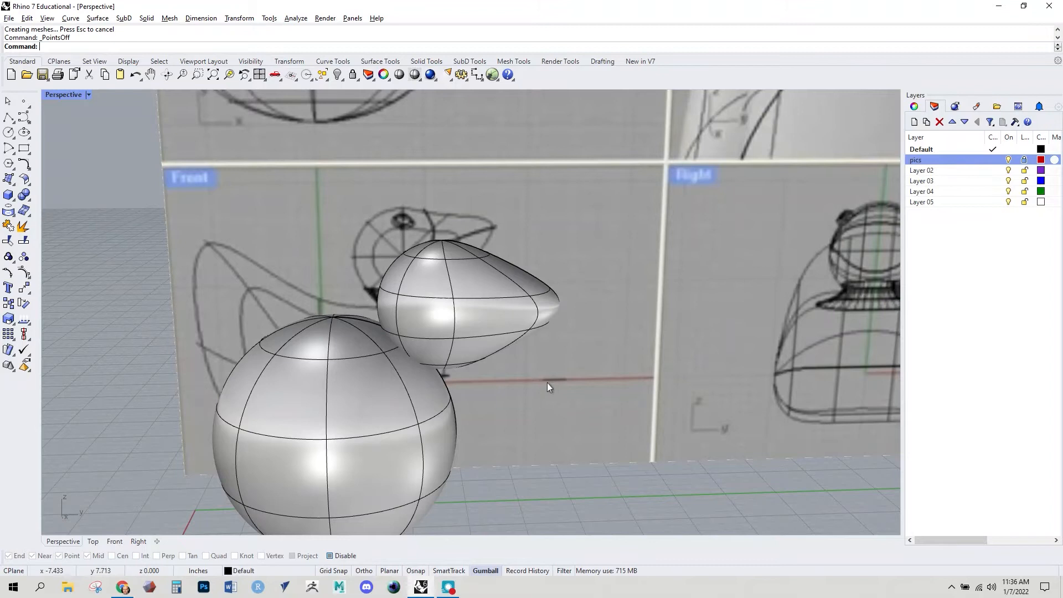
# - Rotate the whole head surface so that its beak tilts slightly upward
pyautogui.click(504, 321)
pyautogui.moveTo(503, 320); pyautogui.dragTo(371, 221, button='right')
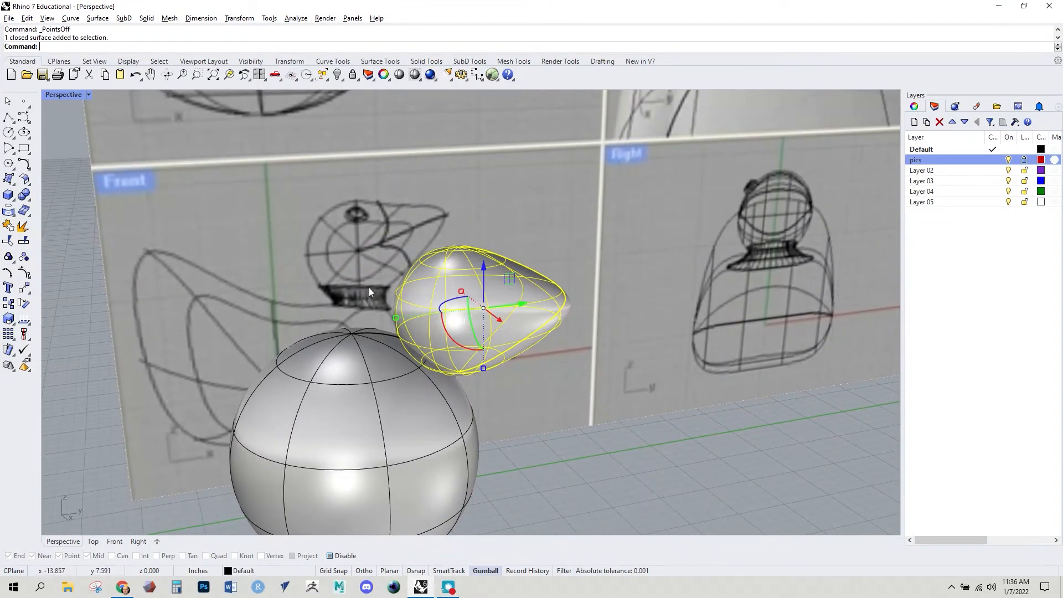
pyautogui.moveTo(406, 354); pyautogui.dragTo(453, 342, button='right')
pyautogui.moveTo(444, 334); pyautogui.dragTo(463, 334)
pyautogui.moveTo(484, 382); pyautogui.dragTo(522, 397, button='right')
pyautogui.moveTo(495, 357); pyautogui.dragTo(459, 347, button='right')
pyautogui.moveTo(469, 338); pyautogui.dragTo(461, 340)
pyautogui.click(513, 400)
# - Raise the tilted head surface slightly along the vertical axis above the body
pyautogui.moveTo(514, 401); pyautogui.dragTo(477, 366, button='right')
pyautogui.click(461, 354)
pyautogui.moveTo(466, 258); pyautogui.dragTo(466, 246)
pyautogui.click(506, 387)
pyautogui.moveTo(508, 390); pyautogui.dragTo(510, 420, button='right')
pyautogui.scroll(-4, 445, 434)
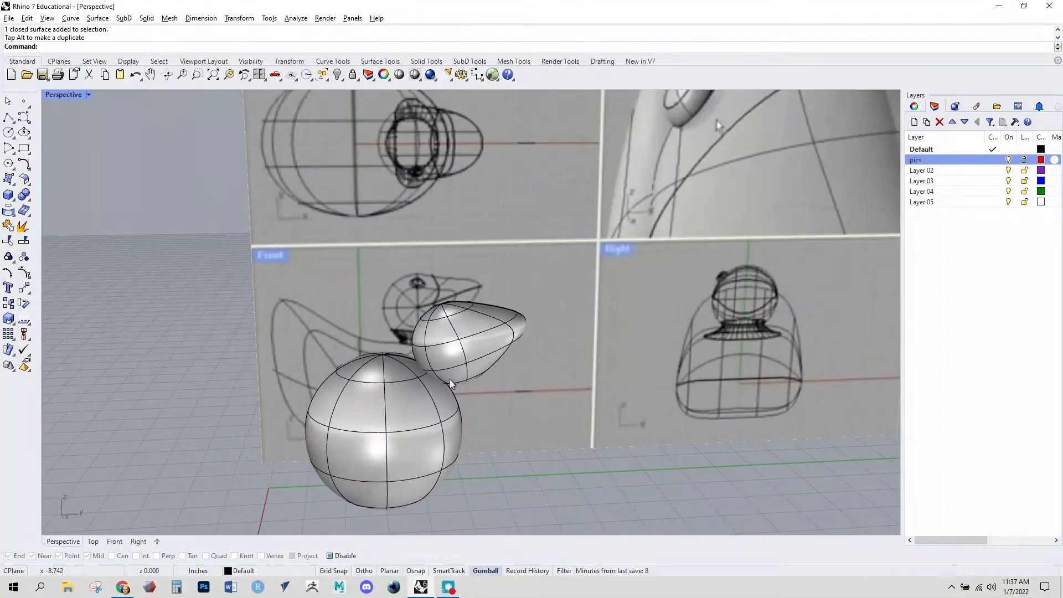
# - Lock the head surface so that only the body can be edited
pyautogui.click(472, 351)
pyautogui.moveTo(442, 410); pyautogui.dragTo(417, 417, button='right')
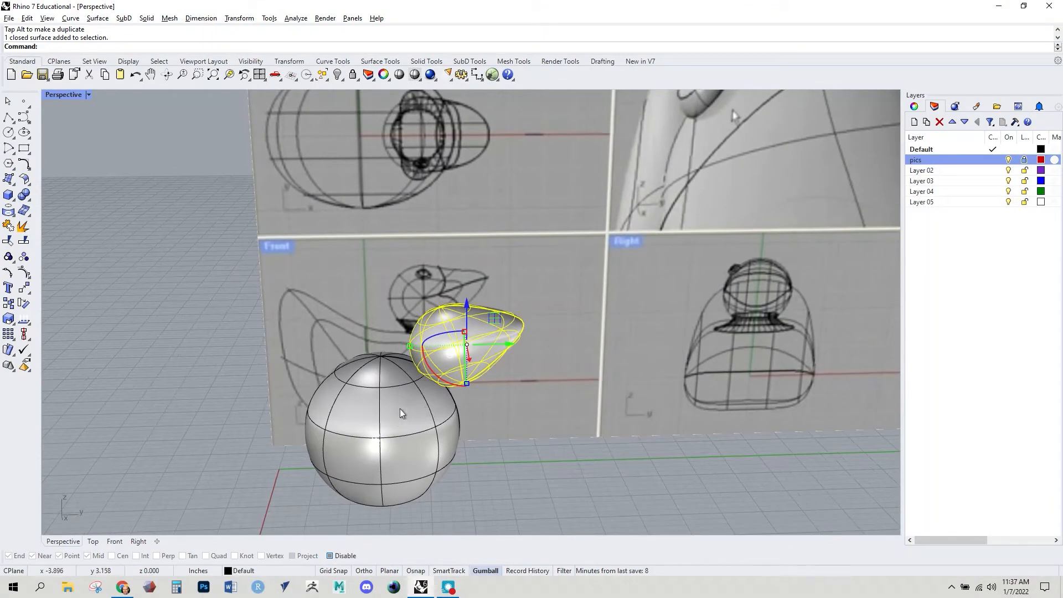
pyautogui.moveTo(462, 424); pyautogui.dragTo(480, 407, button='right')
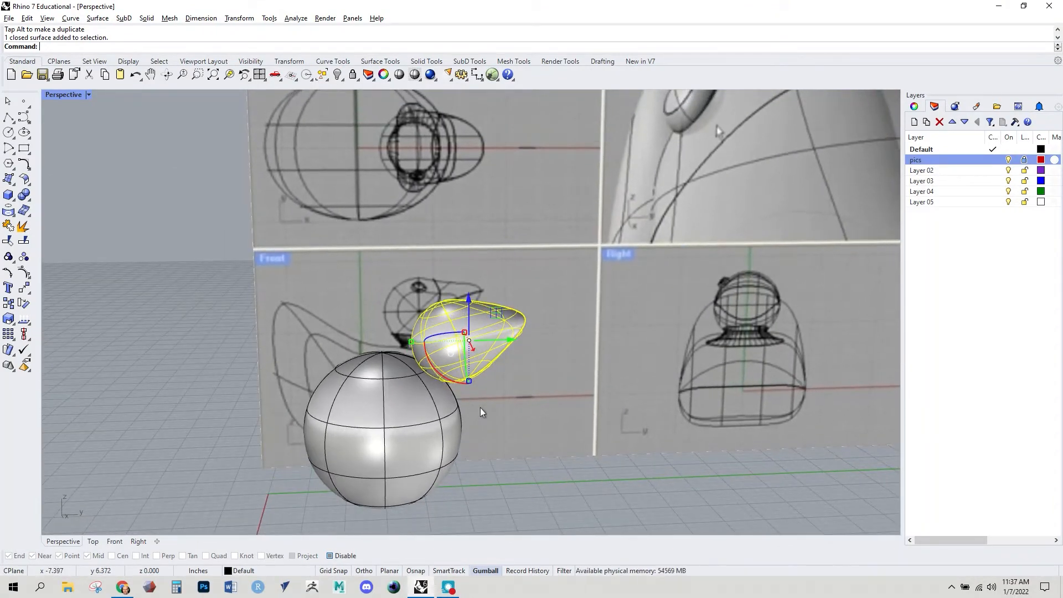
pyautogui.write('Lock')
pyautogui.press('Return')
pyautogui.moveTo(480, 408); pyautogui.dragTo(523, 401, button='right')
pyautogui.scroll(3, 486, 348)
pyautogui.scroll(-2, 485, 351)
pyautogui.moveTo(483, 348); pyautogui.dragTo(414, 401, button='right')
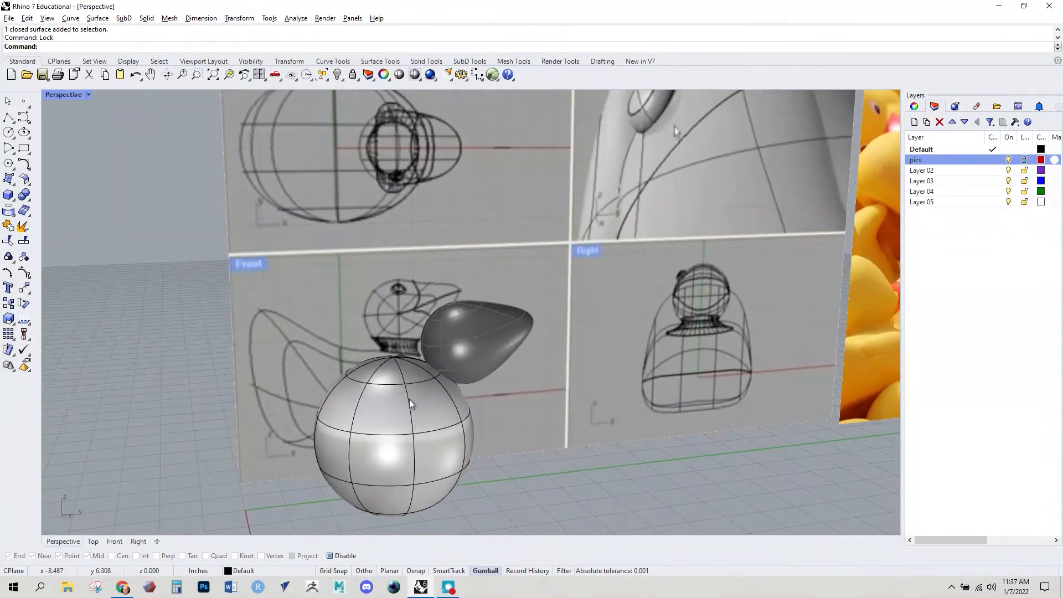
# - Turn on the body's control points and lower the upper rows to flatten the top of the body
pyautogui.click(410, 399)
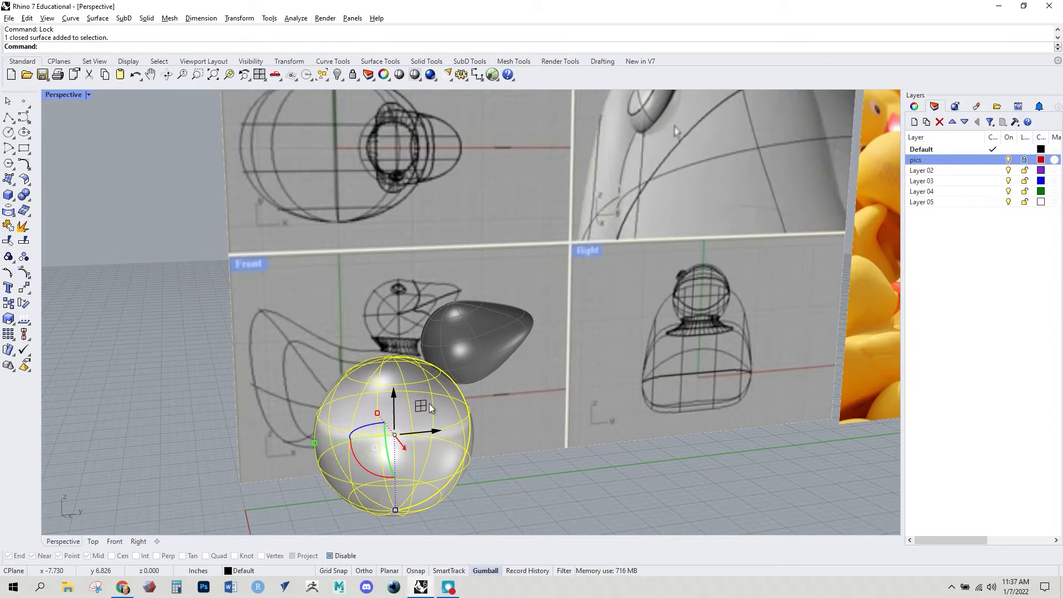
pyautogui.press('F10')
pyautogui.scroll(-2, 437, 416)
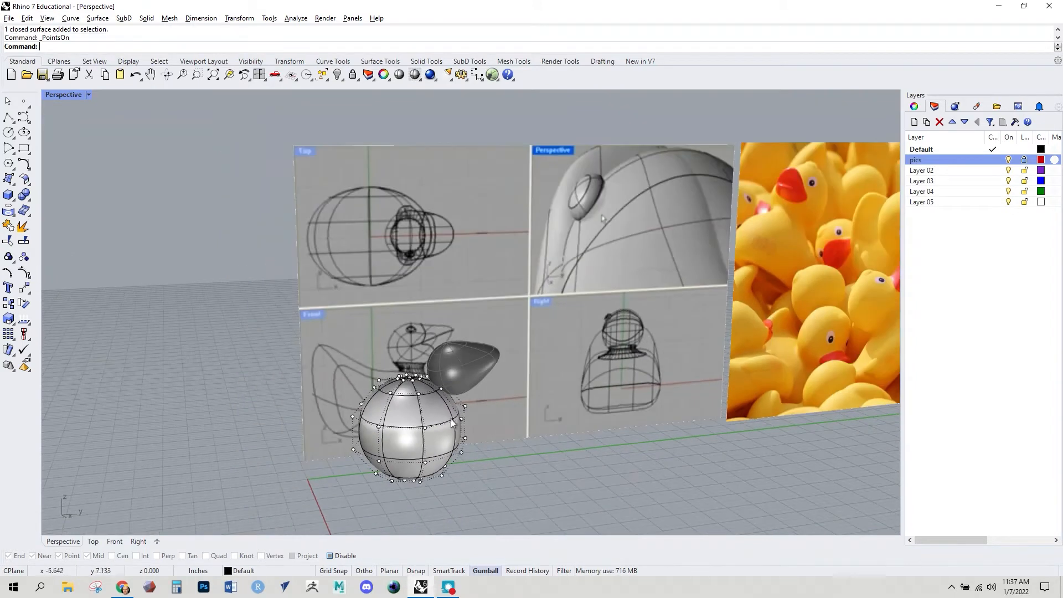
pyautogui.moveTo(412, 412); pyautogui.dragTo(420, 407, button='right')
pyautogui.moveTo(337, 324); pyautogui.dragTo(465, 388)
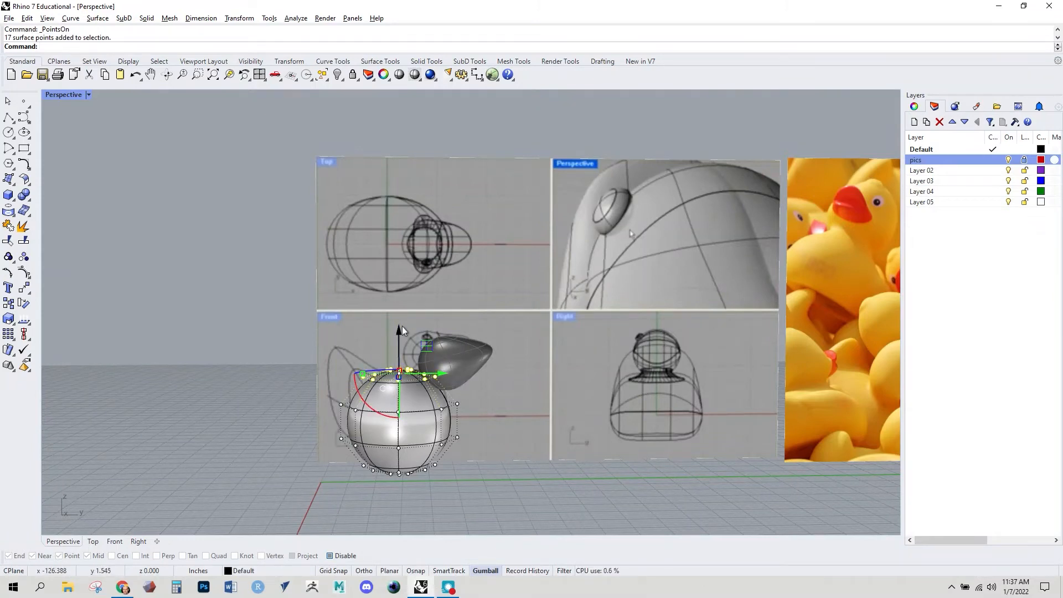
pyautogui.moveTo(403, 331); pyautogui.dragTo(403, 349)
pyautogui.scroll(4, 393, 391)
pyautogui.moveTo(394, 413)
pyautogui.mouseDown(button='right')
pyautogui.moveTo(411, 432)
pyautogui.moveTo(418, 414)
pyautogui.moveTo(407, 429)
pyautogui.mouseUp(button='right')
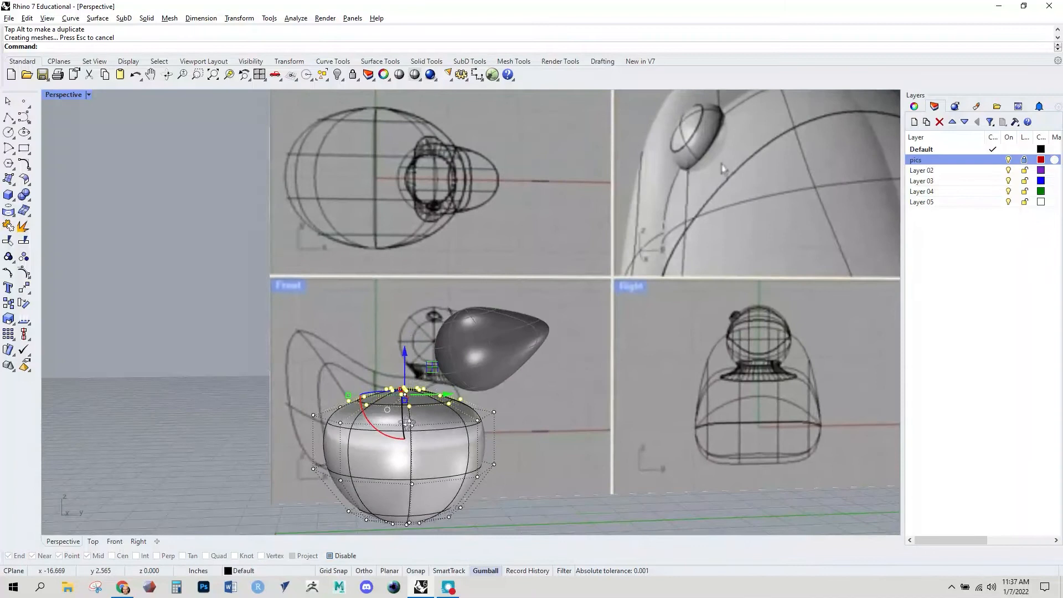
pyautogui.moveTo(404, 343); pyautogui.dragTo(405, 358)
# - Pull the body's upper rear control points backward and upward to form a raised tail
pyautogui.moveTo(405, 360); pyautogui.dragTo(311, 392, button='right')
pyautogui.moveTo(282, 366); pyautogui.dragTo(374, 441)
pyautogui.moveTo(374, 441); pyautogui.dragTo(331, 464, button='right')
pyautogui.moveTo(380, 411); pyautogui.dragTo(348, 411)
pyautogui.moveTo(304, 368); pyautogui.dragTo(304, 324)
pyautogui.moveTo(315, 432); pyautogui.dragTo(330, 498, button='right')
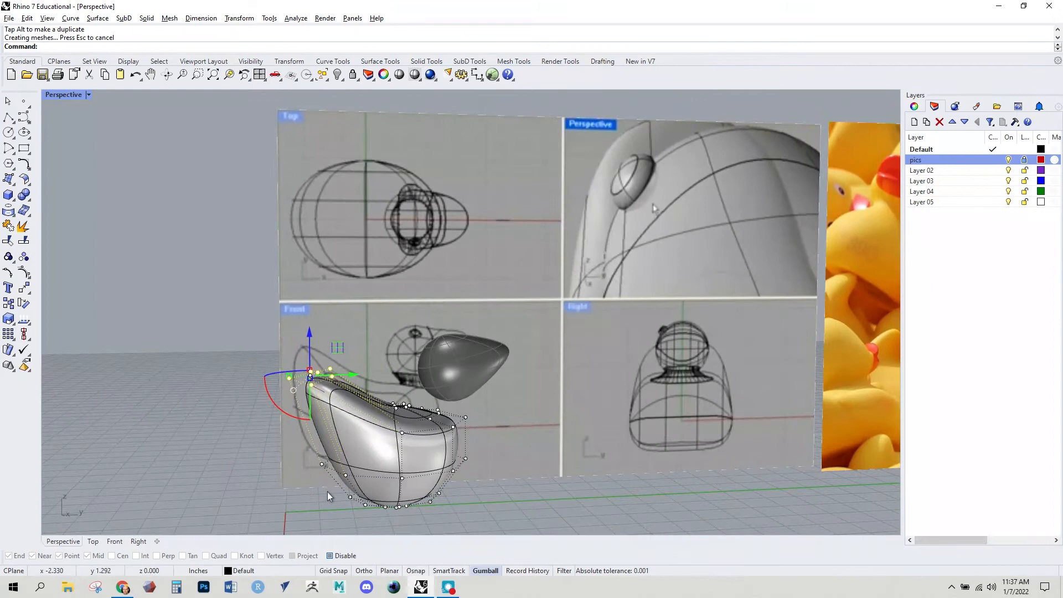
# - In the Right view, rotate the tail control points and move them up and back toward the reference duck's tail tip
pyautogui.click(138, 547)
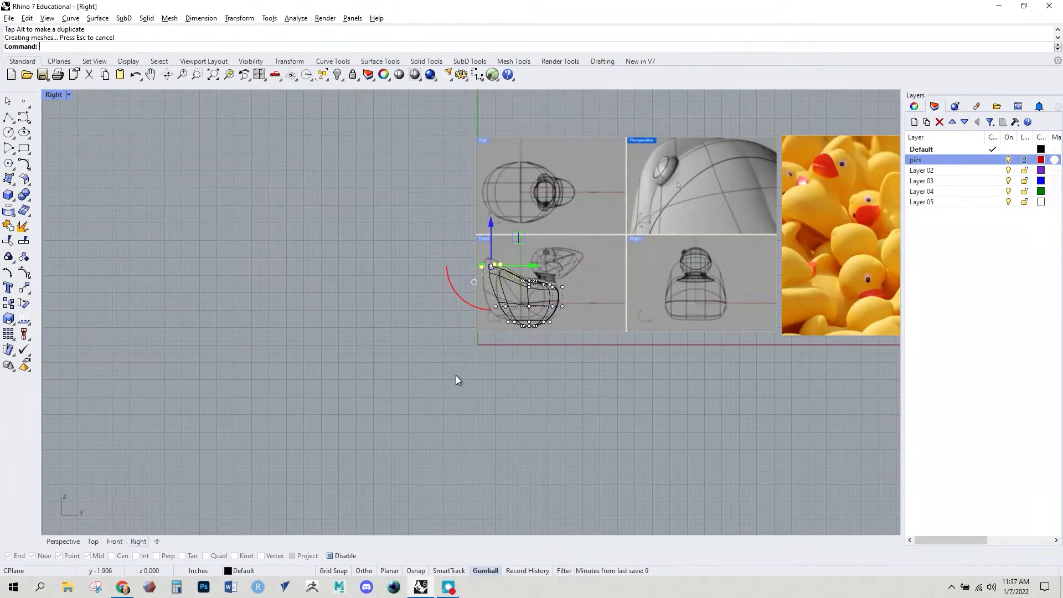
pyautogui.scroll(5, 493, 347)
pyautogui.moveTo(493, 347); pyautogui.dragTo(403, 349, button='right')
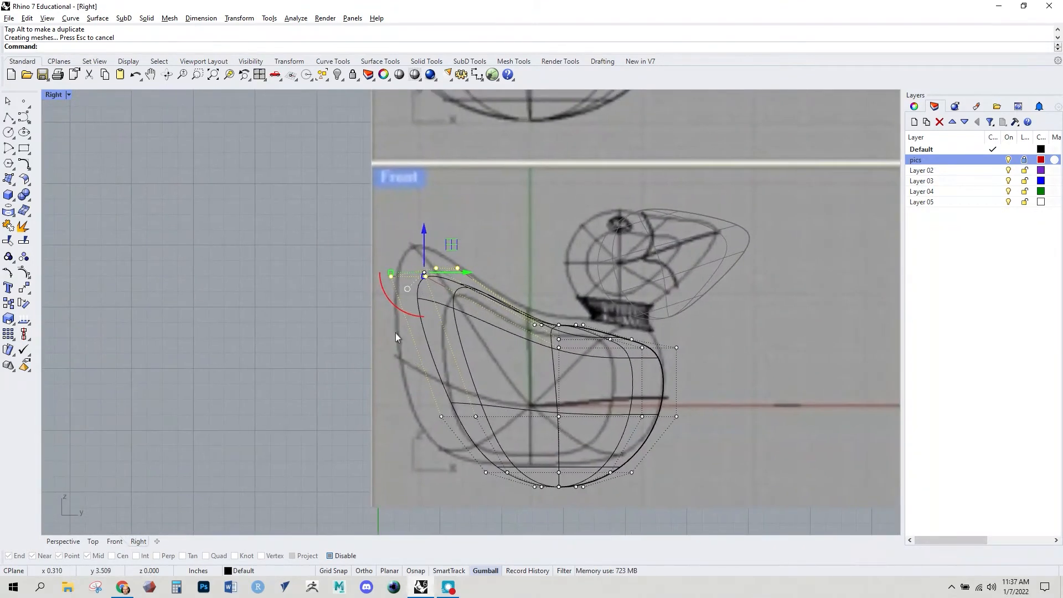
pyautogui.moveTo(419, 317)
pyautogui.mouseDown()
pyautogui.moveTo(408, 317)
pyautogui.moveTo(444, 307)
pyautogui.moveTo(438, 313)
pyautogui.mouseUp()
pyautogui.moveTo(453, 356); pyautogui.dragTo(481, 390, button='right')
pyautogui.moveTo(428, 259); pyautogui.dragTo(420, 239)
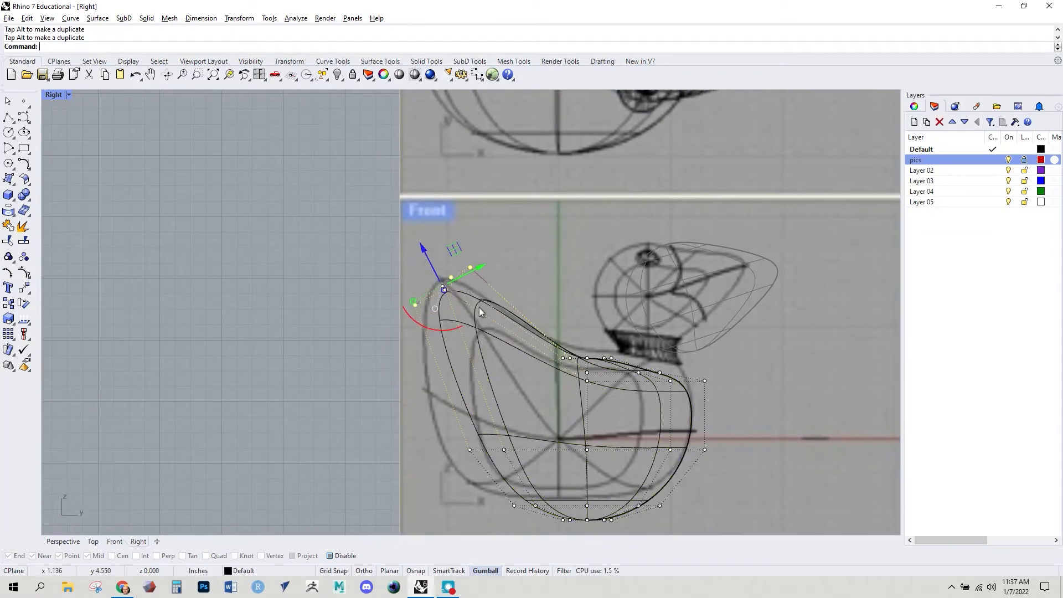
pyautogui.moveTo(480, 269); pyautogui.dragTo(474, 271)
# - Select all of the body's control points and scale them along the body's length to make it longer
pyautogui.click(421, 459)
pyautogui.moveTo(416, 467); pyautogui.dragTo(375, 452, button='right')
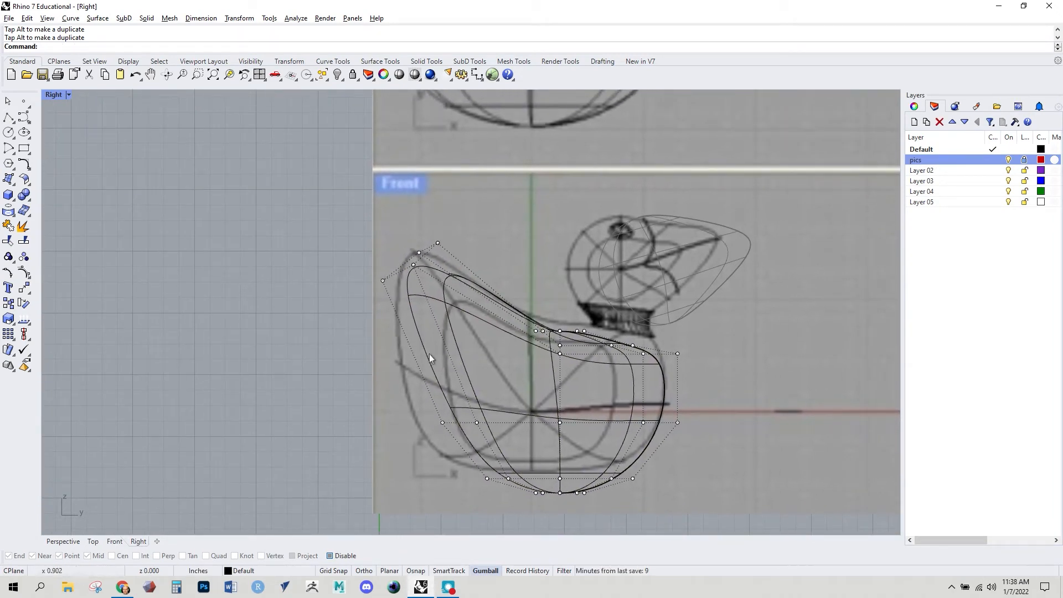
pyautogui.moveTo(326, 185); pyautogui.dragTo(696, 522)
pyautogui.moveTo(383, 366); pyautogui.dragTo(347, 370)
pyautogui.click(404, 457)
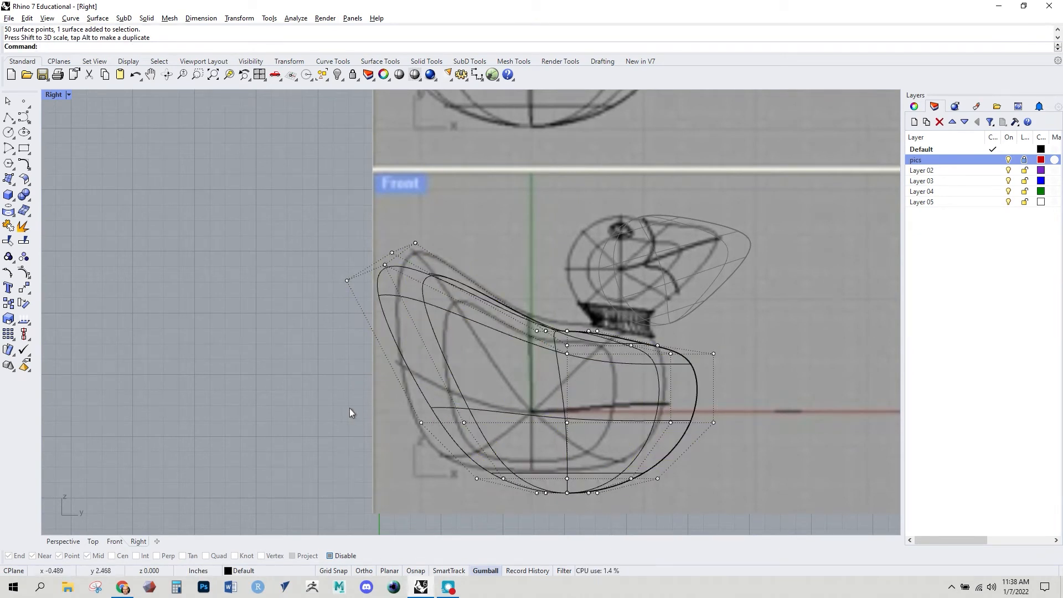
# - Pull the body's lower rear control points backward to fill out the rump below the tail
pyautogui.moveTo(366, 393); pyautogui.dragTo(427, 426)
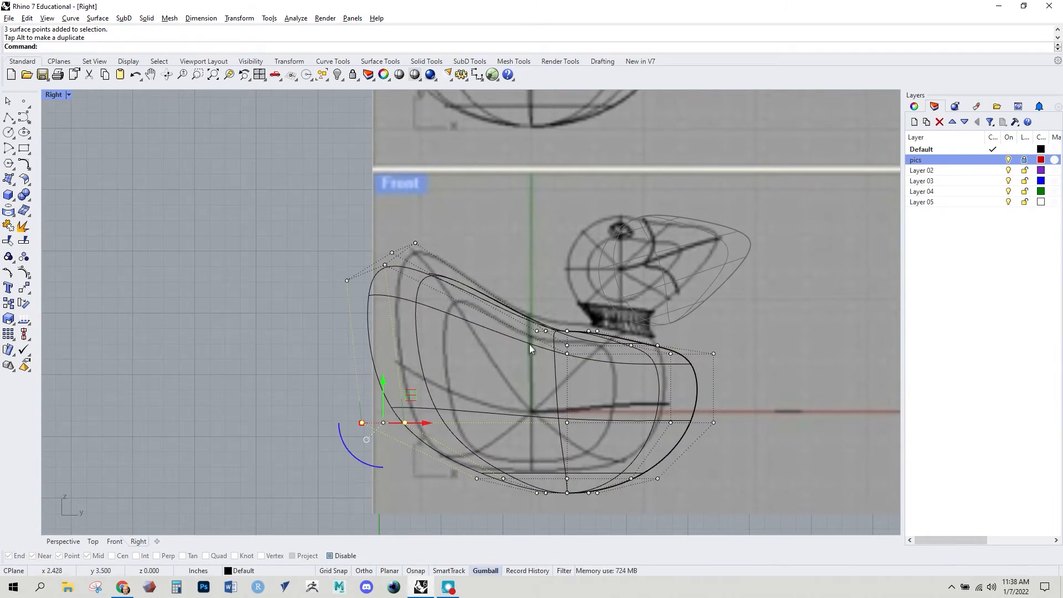
pyautogui.moveTo(524, 251); pyautogui.dragTo(568, 187, button='right')
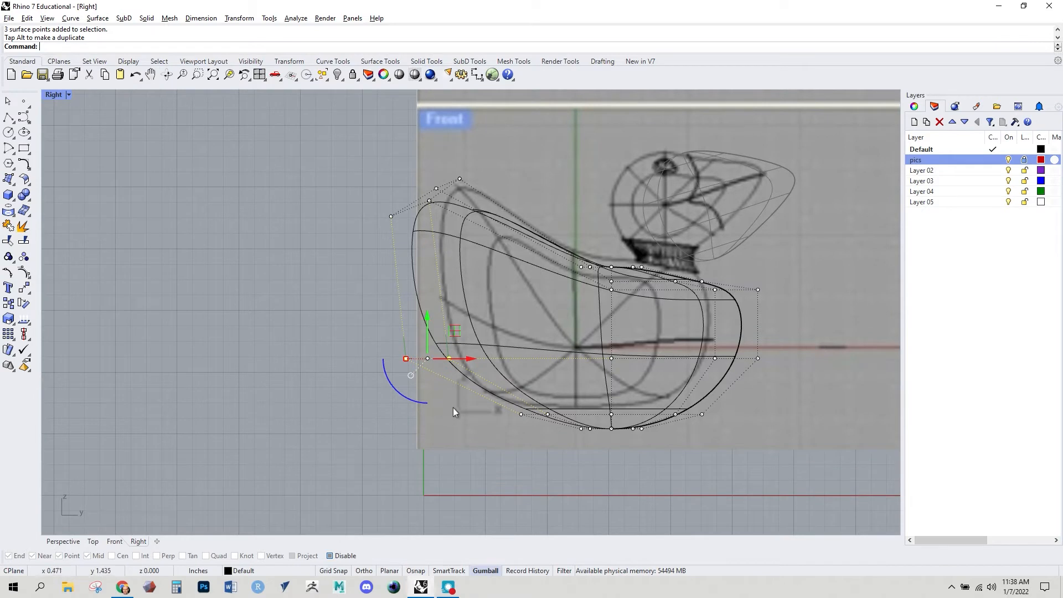
pyautogui.moveTo(563, 348); pyautogui.dragTo(486, 339, button='right')
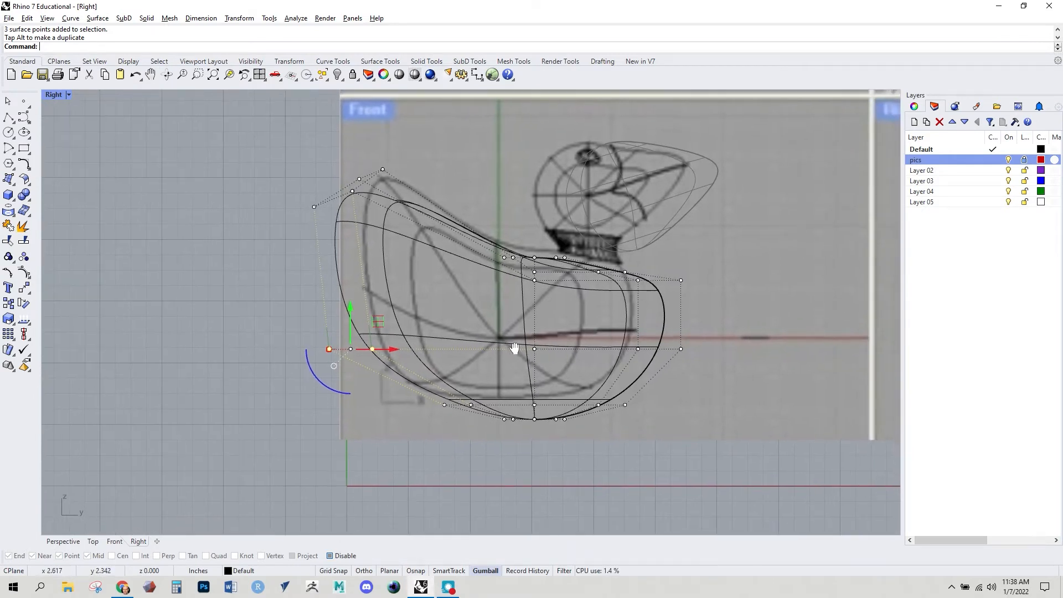
pyautogui.scroll(-3, 544, 288)
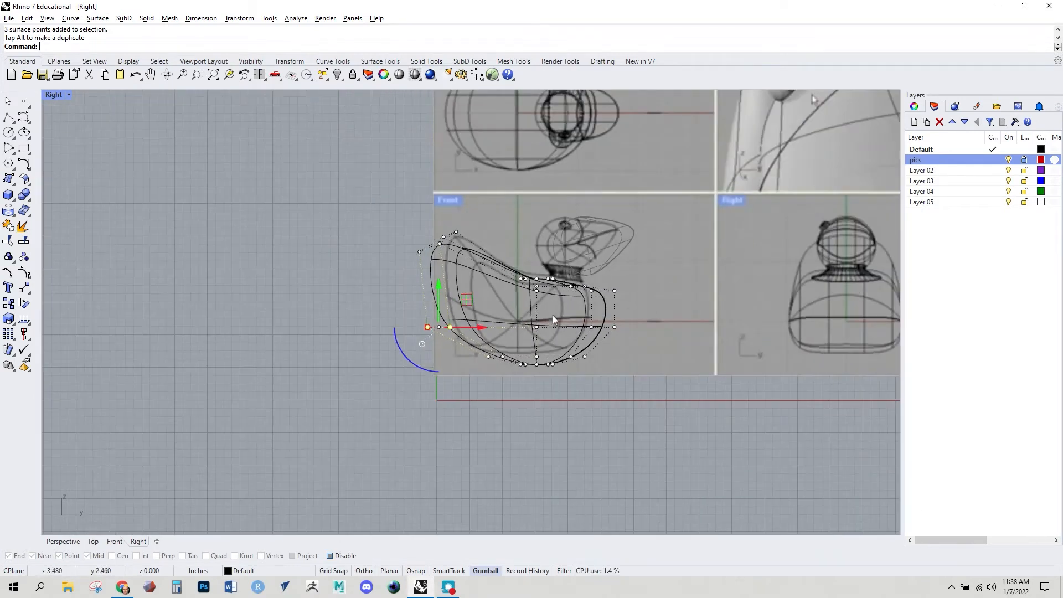
# - Move all of the body's control points horizontally off the Front reference picture into the empty area behind the duck's tail
pyautogui.moveTo(390, 208); pyautogui.dragTo(639, 372)
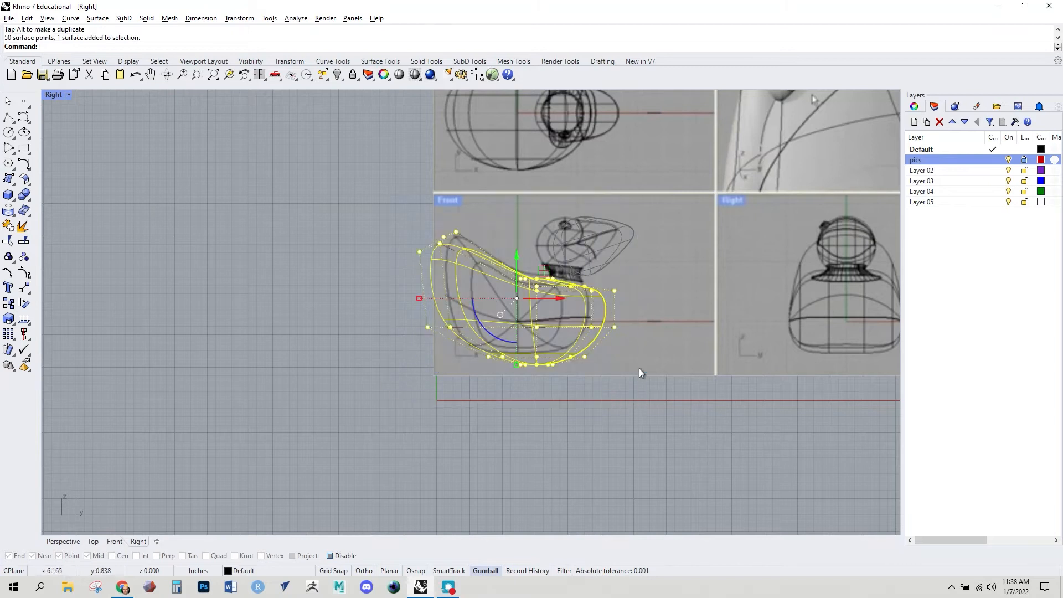
pyautogui.moveTo(560, 297); pyautogui.dragTo(384, 303)
pyautogui.click(463, 428)
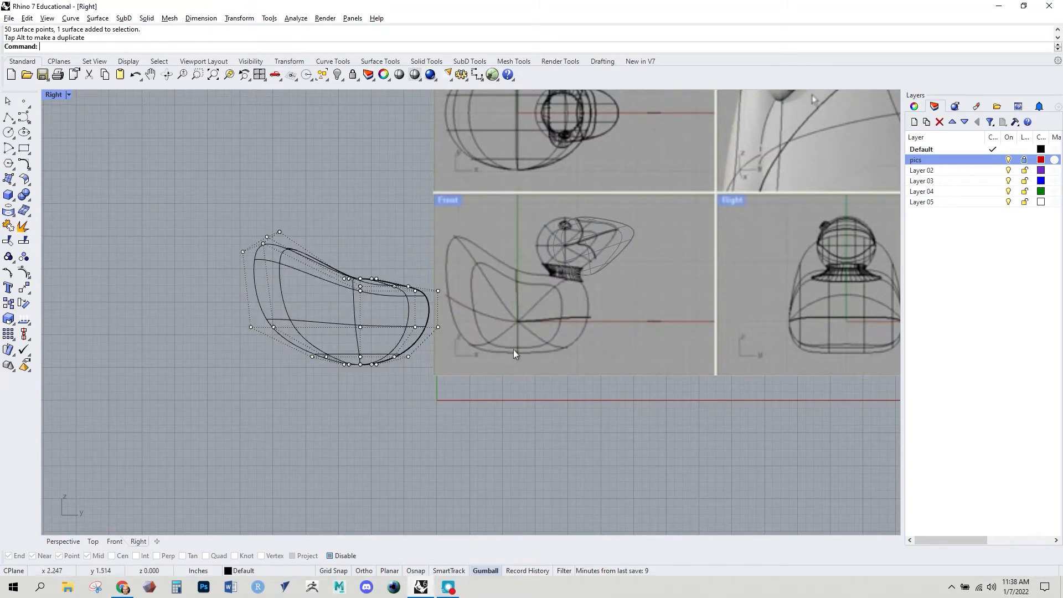
pyautogui.moveTo(474, 410); pyautogui.dragTo(571, 456, button='right')
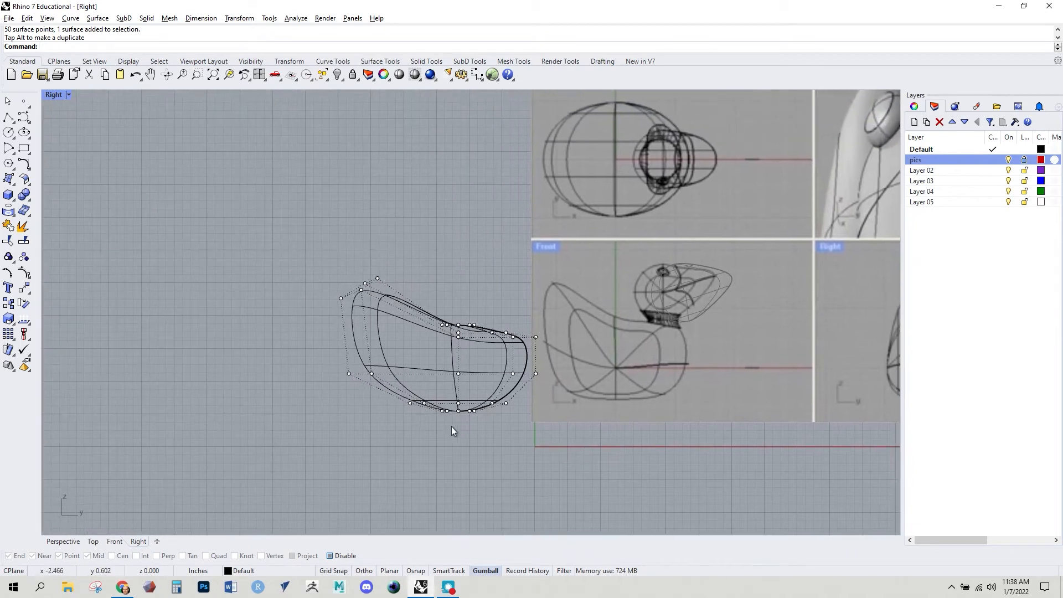
pyautogui.scroll(2, 426, 416)
pyautogui.scroll(2, 467, 402)
pyautogui.moveTo(401, 418); pyautogui.dragTo(362, 417, button='right')
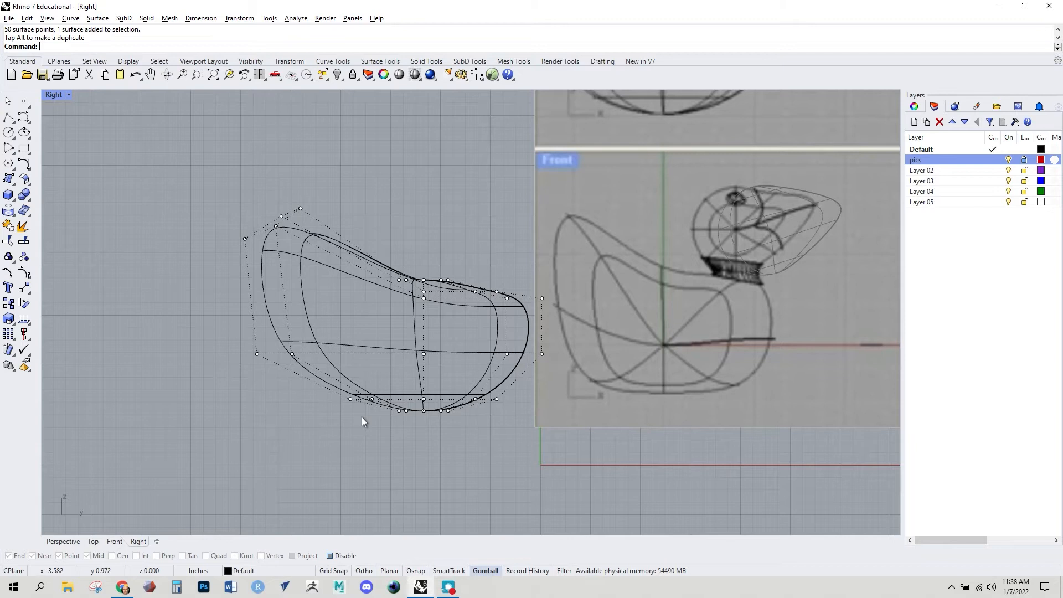
# - Flatten the duck's underside by using SetPt to align the body's two lowest rows of control points to one height in world Z only
pyautogui.write('etPt')
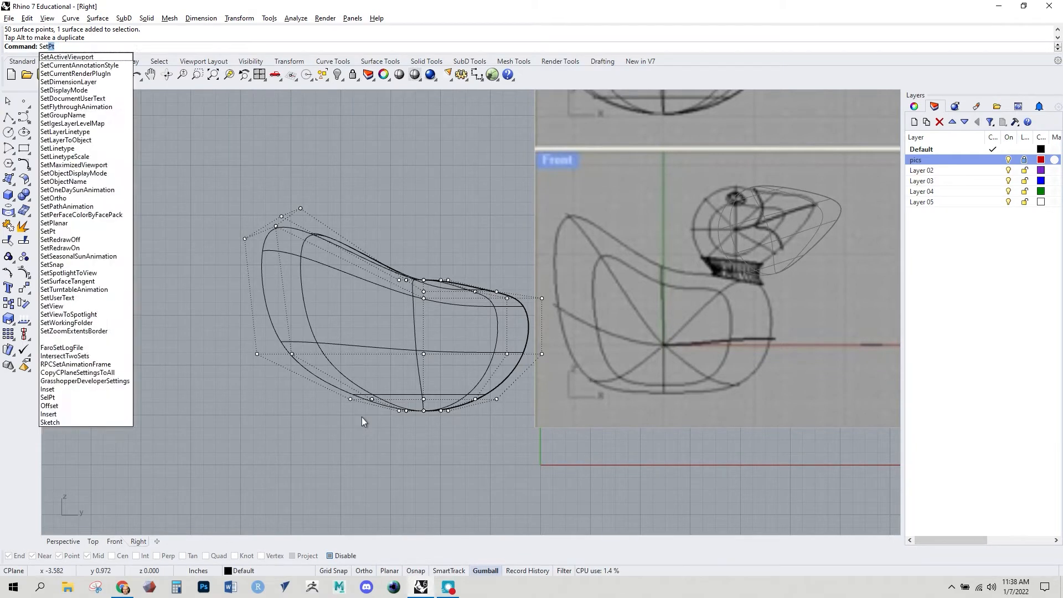
pyautogui.press('Return')
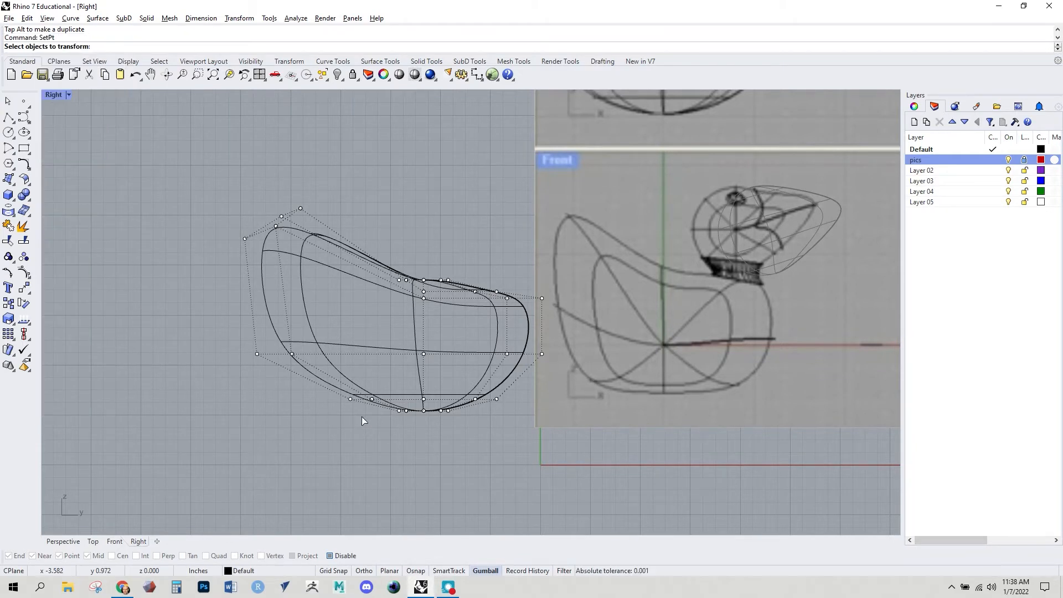
pyautogui.moveTo(331, 438); pyautogui.dragTo(557, 392)
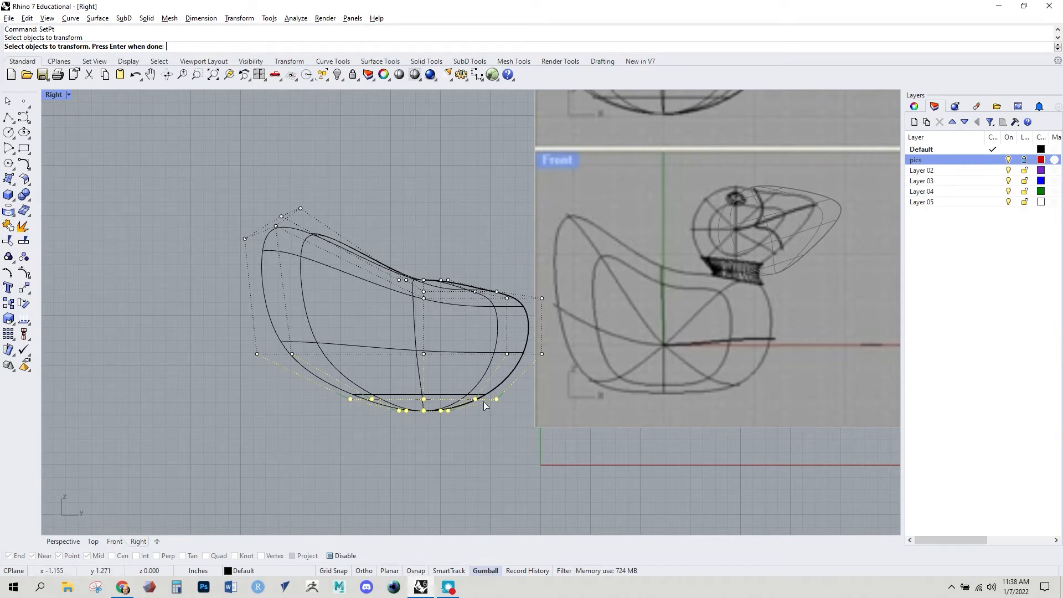
pyautogui.press('Return')
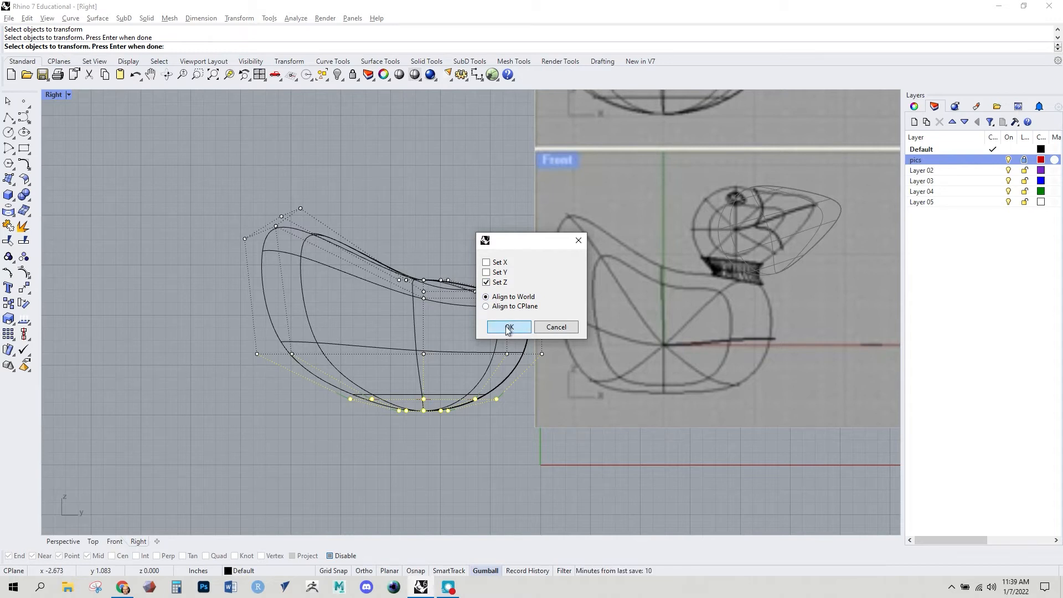
pyautogui.click(508, 327)
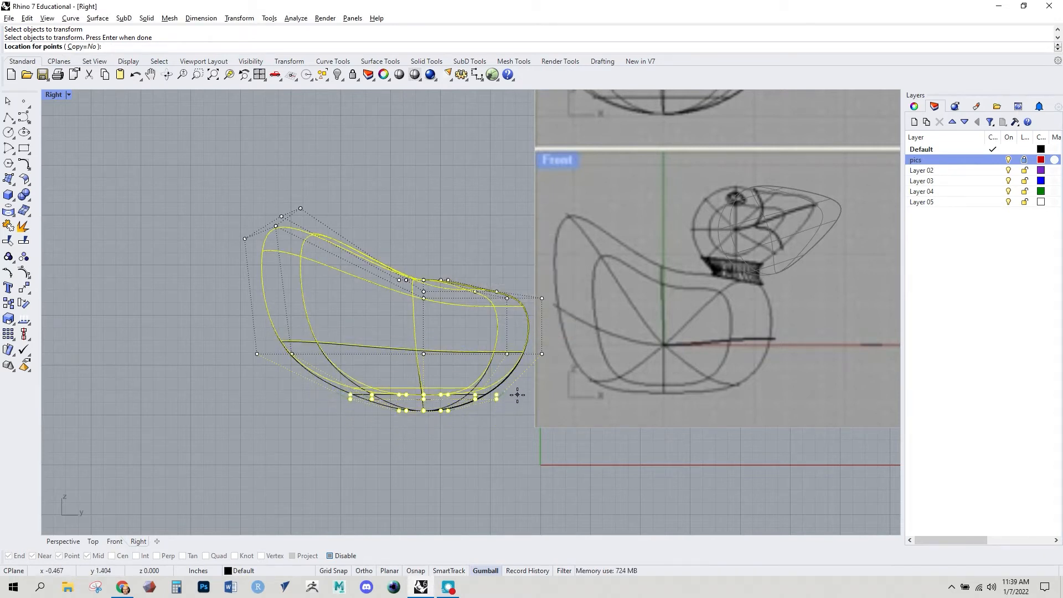
pyautogui.click(517, 395)
pyautogui.press('Escape')
pyautogui.moveTo(472, 444); pyautogui.dragTo(541, 474, button='right')
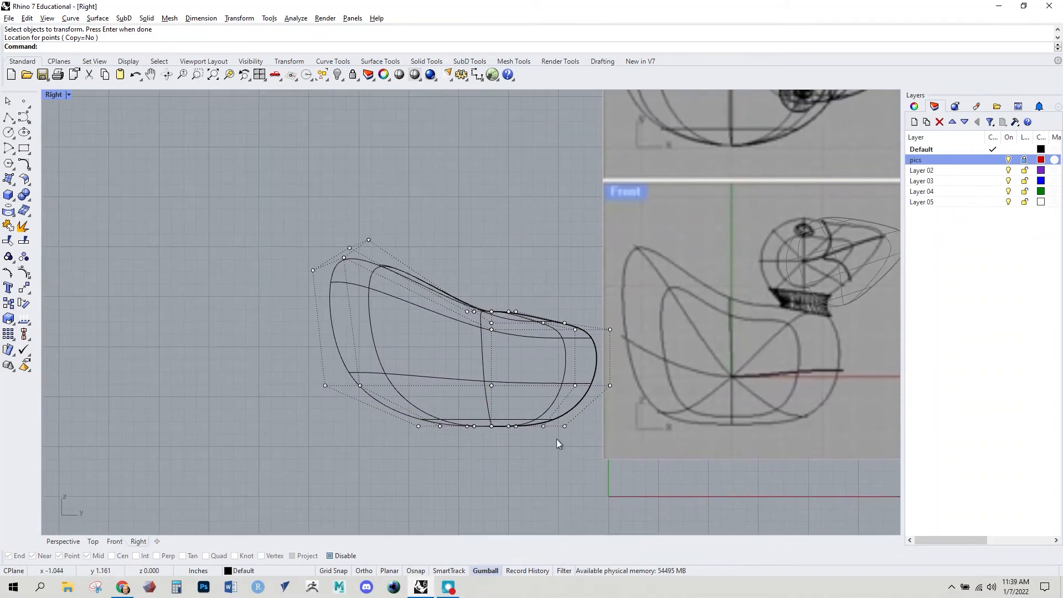
pyautogui.scroll(-2, 557, 444)
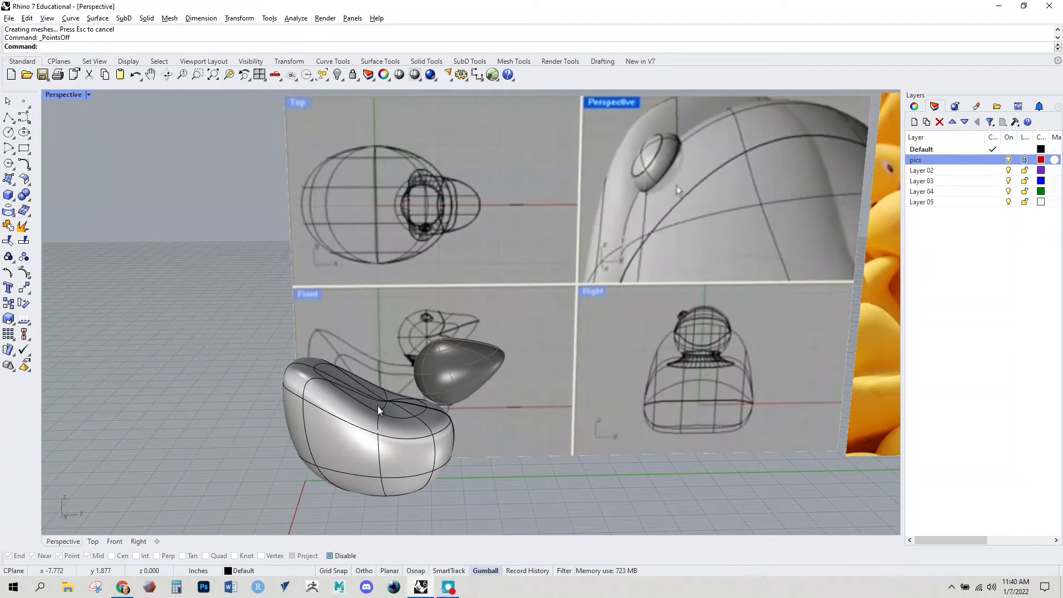
# - Unlock the locked head surface so both parts of the duck can be edited
pyautogui.keyDown('shift'); pyautogui.moveTo(446, 402); pyautogui.dragTo(464, 406, button='right'); pyautogui.keyUp('shift')
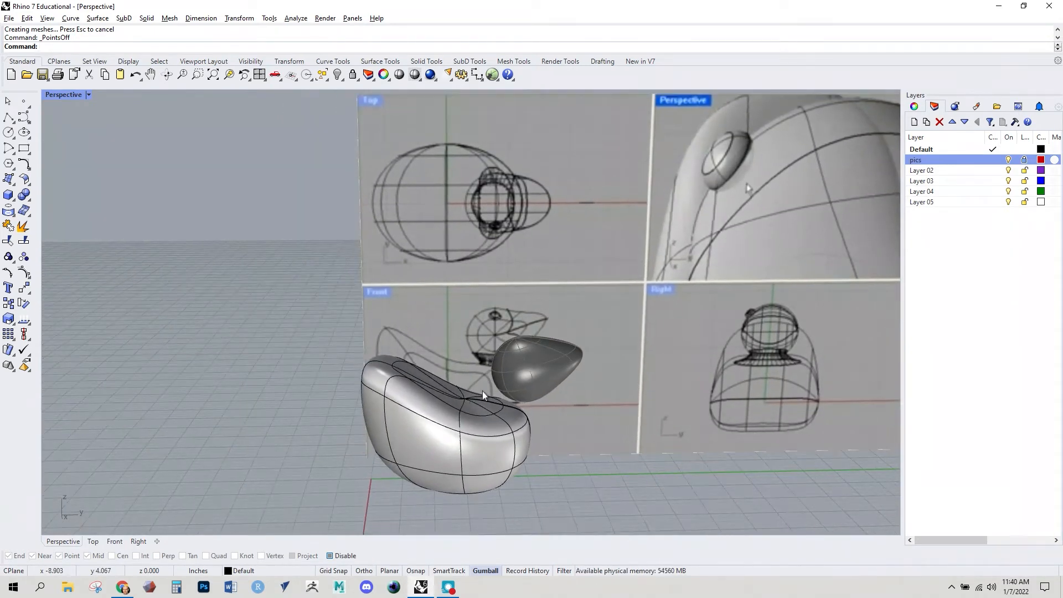
pyautogui.write('nlock')
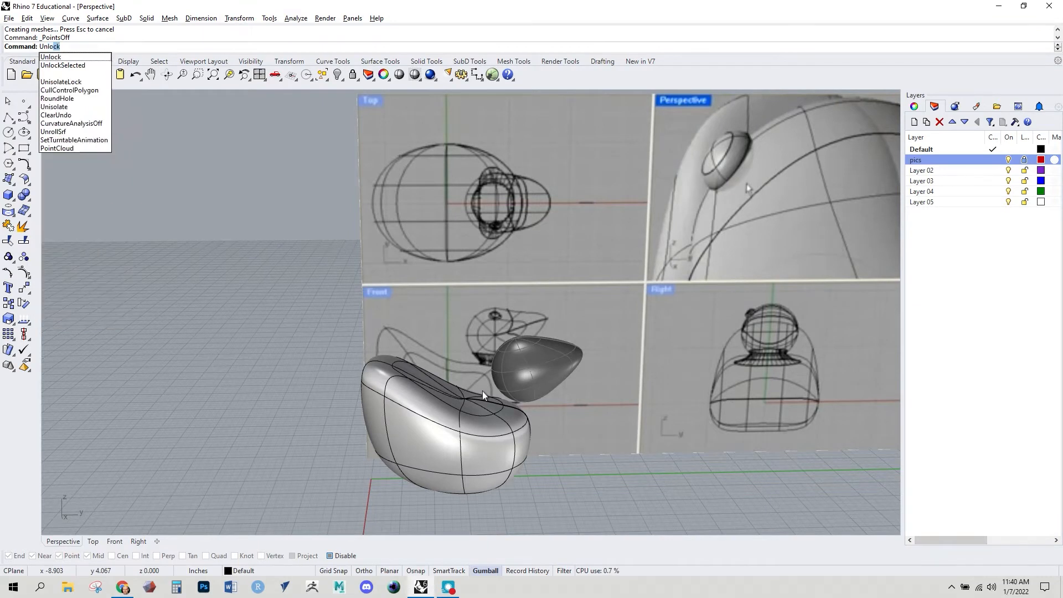
pyautogui.press('Return')
pyautogui.moveTo(524, 396); pyautogui.dragTo(518, 348, button='right')
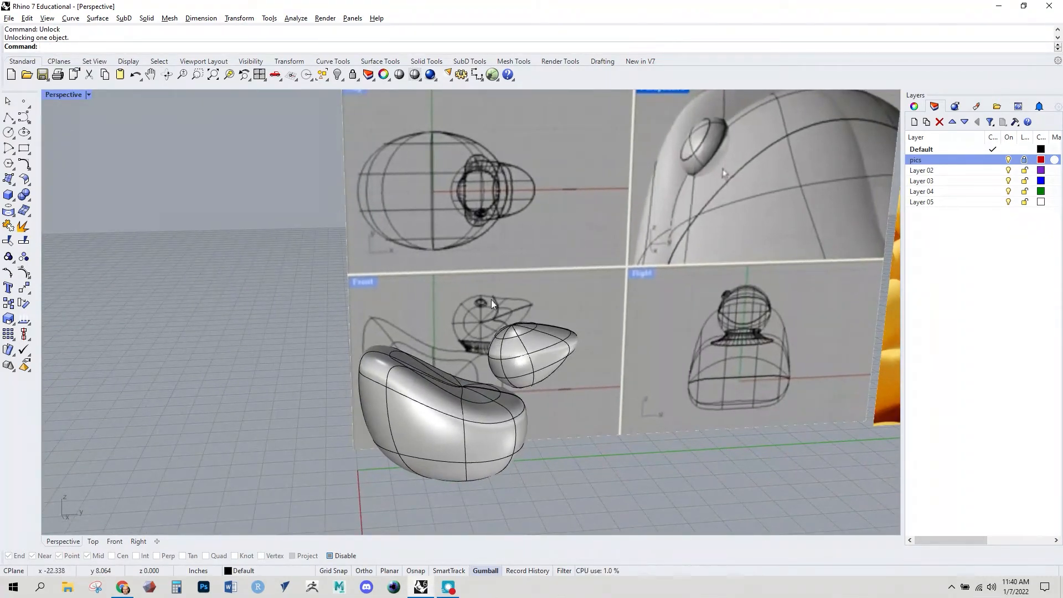
pyautogui.scroll(-4, 568, 331)
pyautogui.keyDown('shift'); pyautogui.moveTo(568, 331); pyautogui.dragTo(438, 366, button='right'); pyautogui.keyUp('shift')
pyautogui.scroll(4, 403, 371)
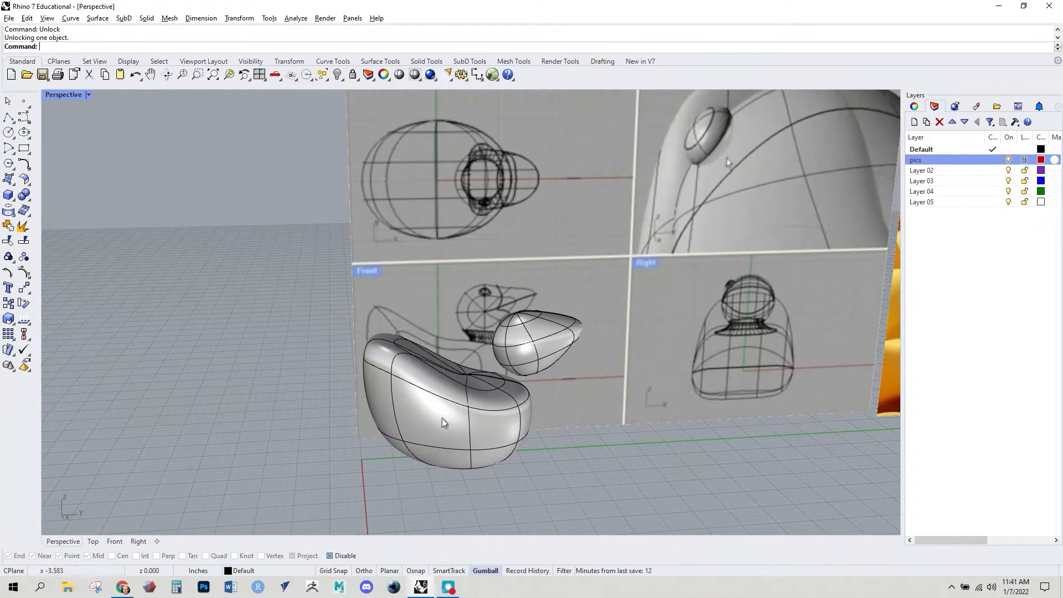
# - In the Right view, draw a degree 3 control point curve from above the head through the cheek notch to below the beak
pyautogui.click(139, 541)
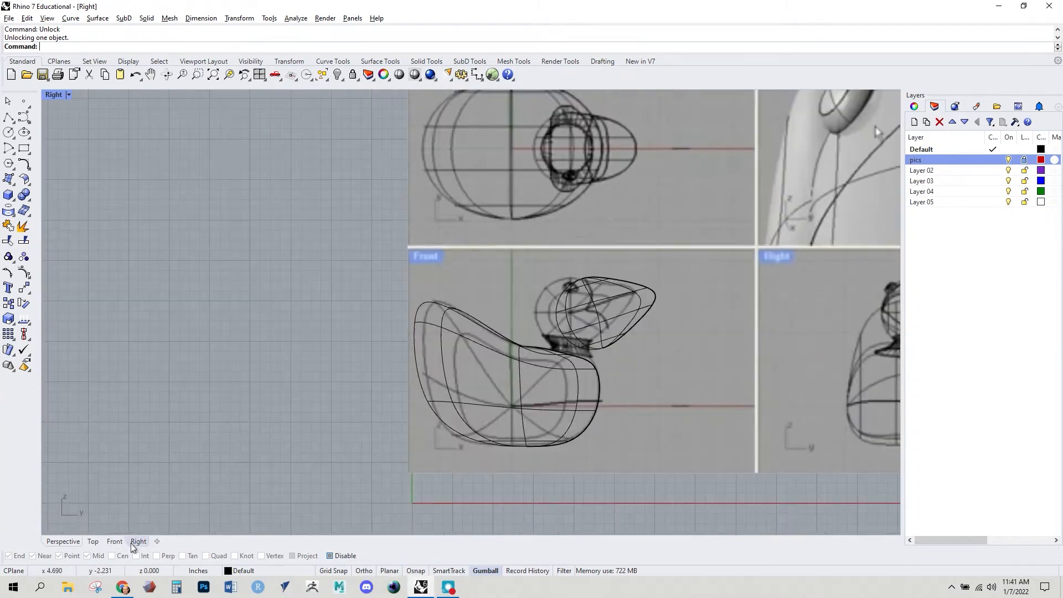
pyautogui.moveTo(603, 312); pyautogui.dragTo(536, 347, button='right')
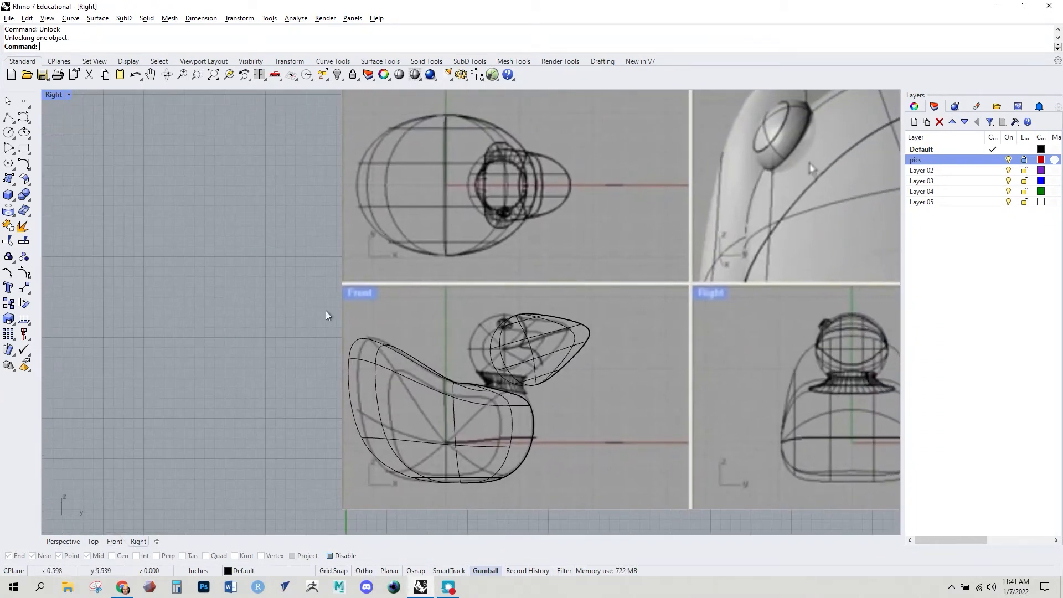
pyautogui.click(24, 117)
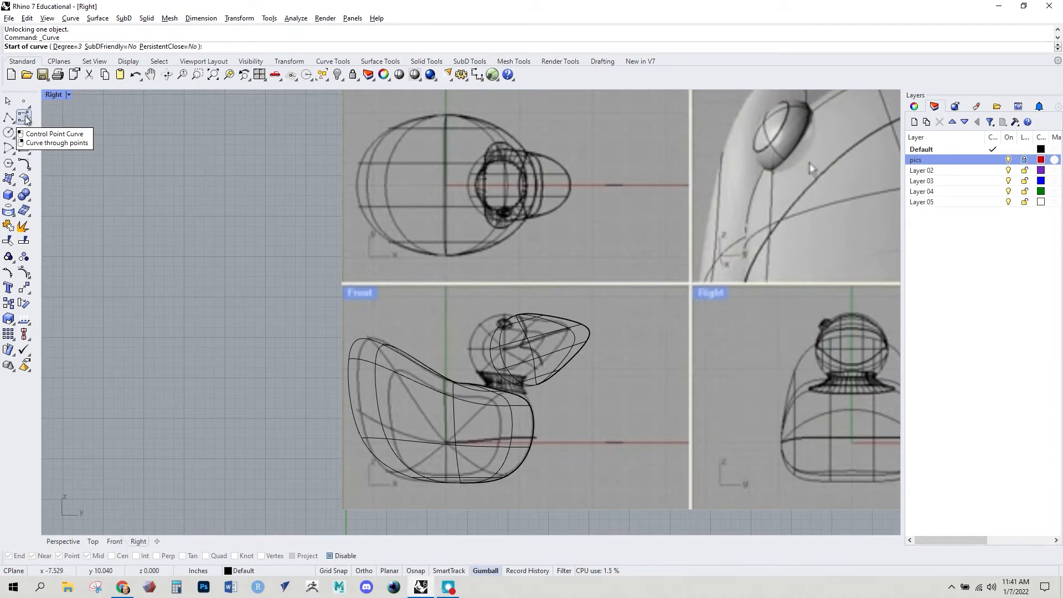
pyautogui.scroll(3, 560, 310)
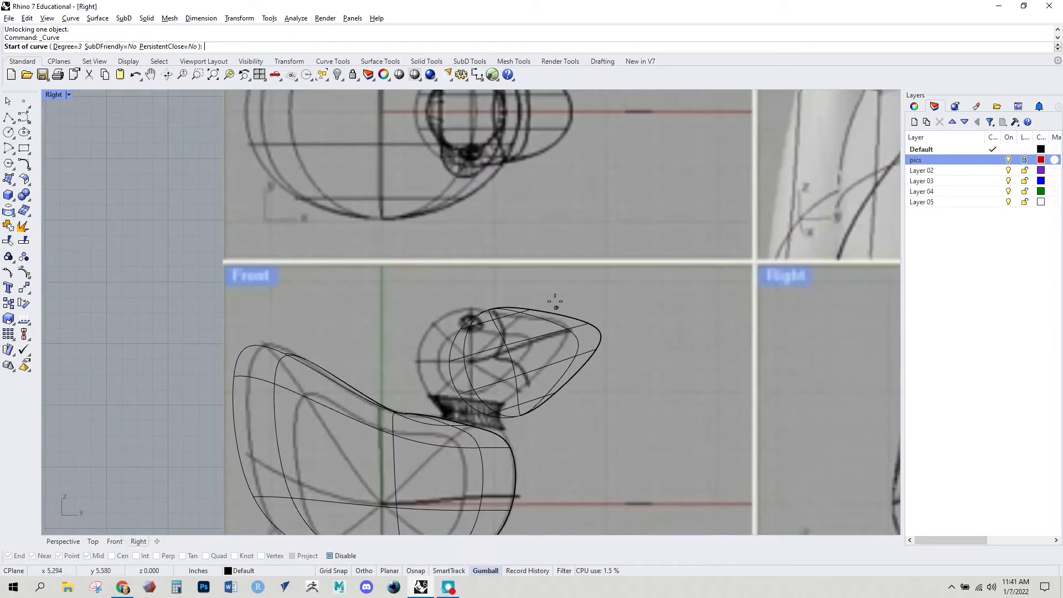
pyautogui.click(526, 288)
pyautogui.click(543, 334)
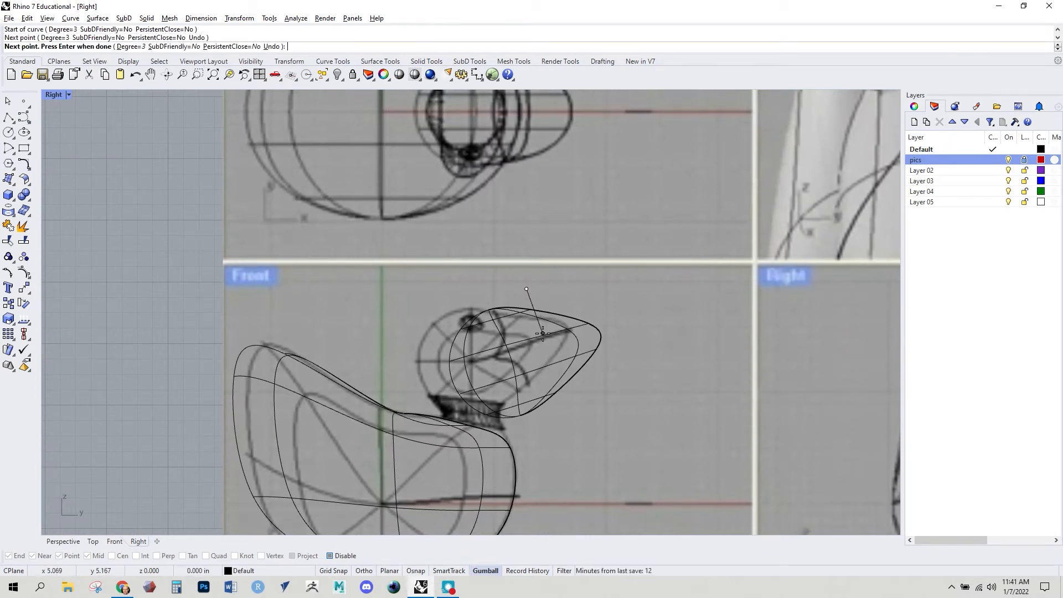
pyautogui.click(532, 350)
pyautogui.click(526, 355)
pyautogui.click(534, 359)
pyautogui.click(554, 354)
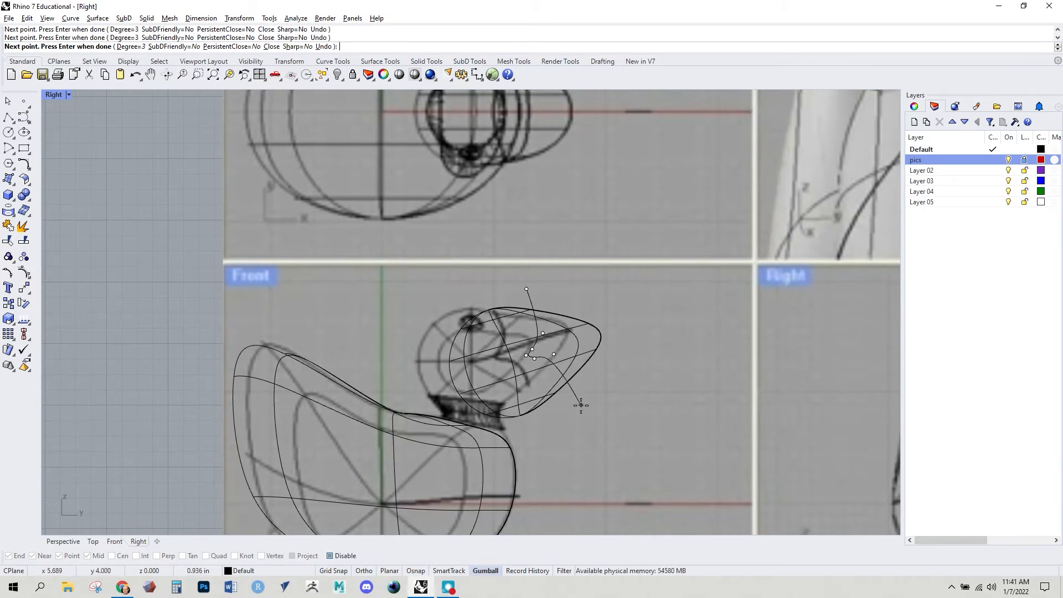
pyautogui.click(581, 402)
pyautogui.press('Escape')
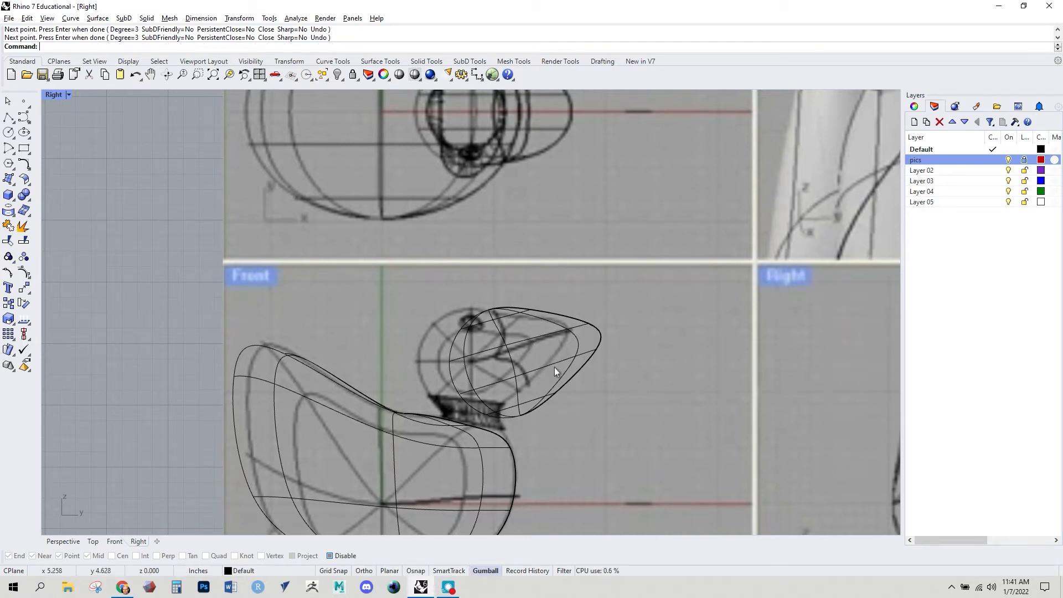
pyautogui.moveTo(587, 418); pyautogui.dragTo(541, 385, button='right')
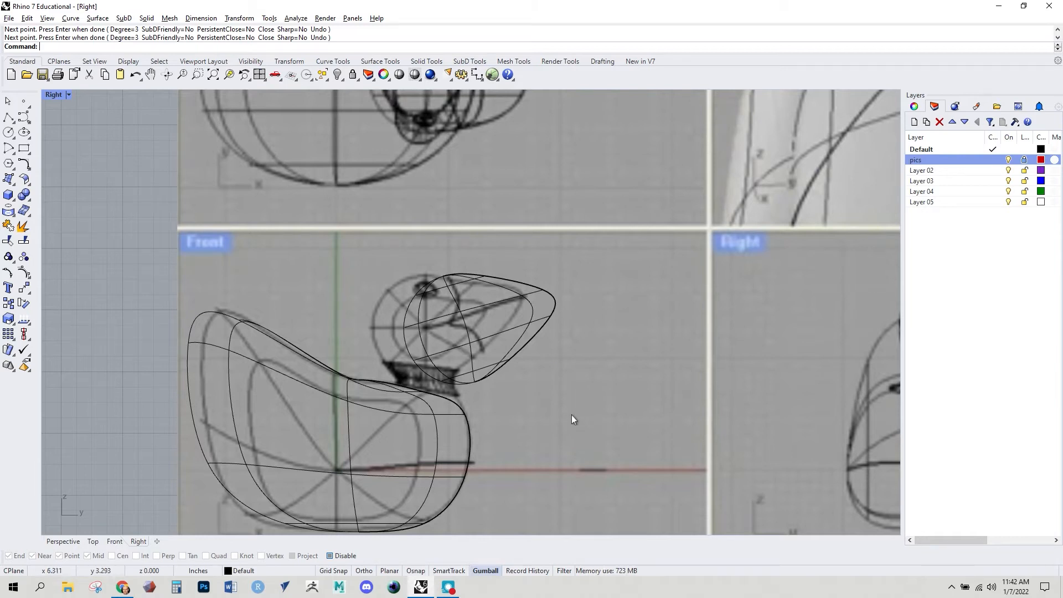
# - Unlock the pics layer, move the reference pictures back along X away from the duck and its curve, and lock the layer again
pyautogui.click(62, 542)
pyautogui.moveTo(414, 366); pyautogui.dragTo(746, 305, button='right')
pyautogui.click(1024, 159)
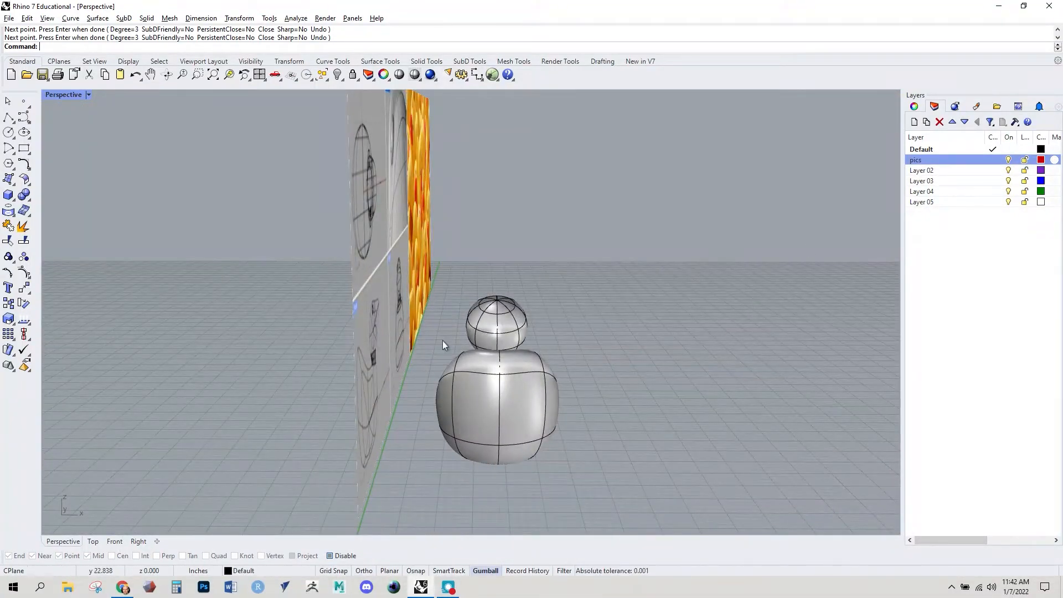
pyautogui.click(410, 286)
pyautogui.keyDown('shift'); pyautogui.click(426, 283); pyautogui.keyUp('shift')
pyautogui.moveTo(426, 284); pyautogui.dragTo(483, 216, button='right')
pyautogui.keyDown('shift'); pyautogui.click(537, 268); pyautogui.keyUp('shift')
pyautogui.moveTo(476, 206); pyautogui.dragTo(450, 208)
pyautogui.click(464, 267)
pyautogui.moveTo(463, 271); pyautogui.dragTo(443, 282, button='right')
pyautogui.click(1024, 160)
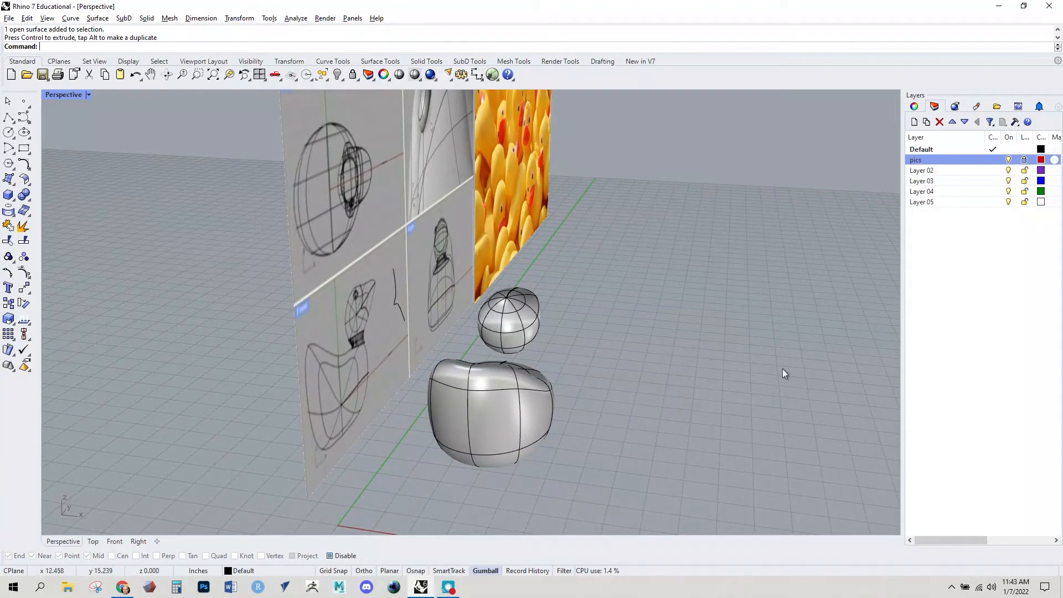
# - In the Right view, shift the beak dividing curve slightly back toward the head and down
pyautogui.click(113, 542)
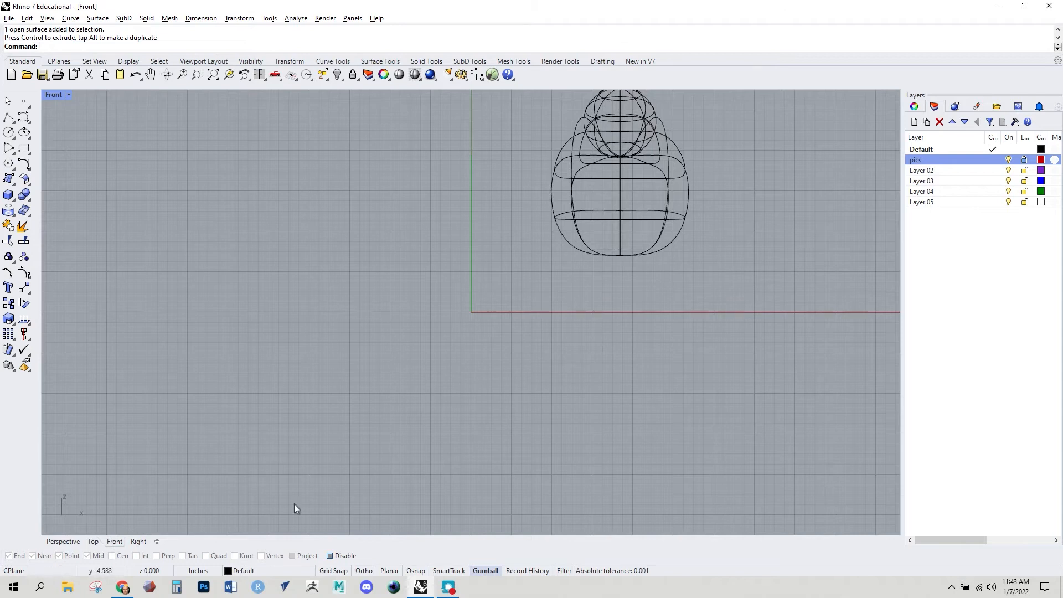
pyautogui.click(138, 541)
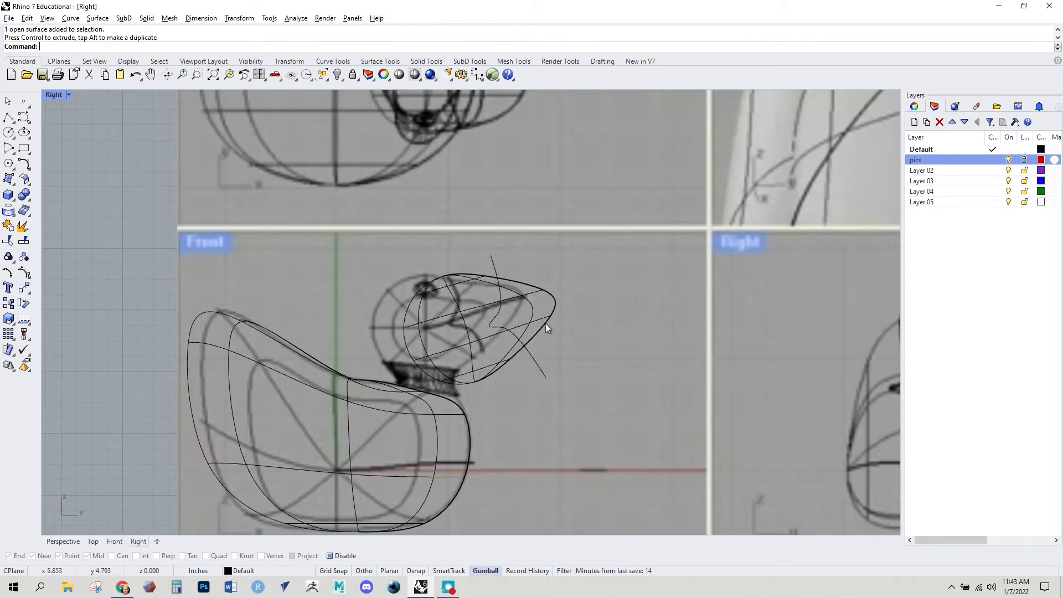
pyautogui.scroll(3, 500, 337)
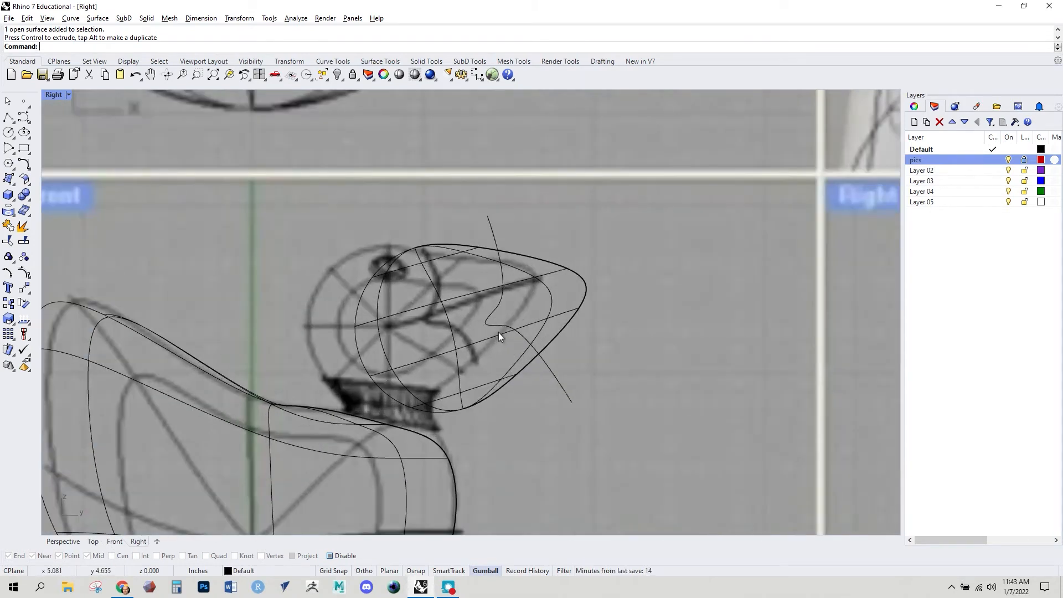
pyautogui.click(553, 373)
pyautogui.moveTo(558, 281); pyautogui.dragTo(548, 287)
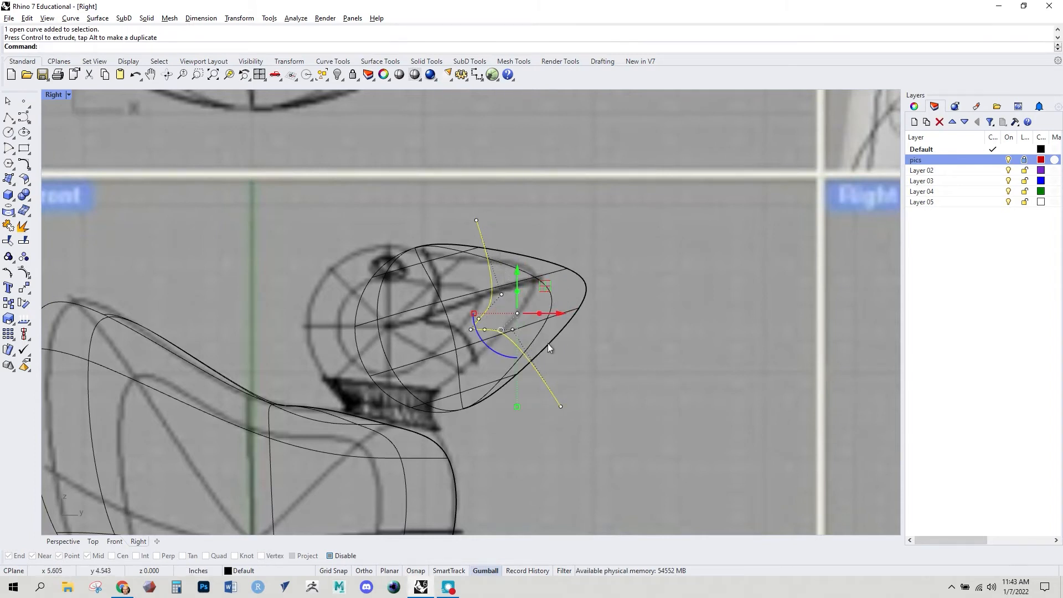
pyautogui.press('Escape')
# - Draw a straight two-point polyline across the base of the head, sloping gently down toward the front
pyautogui.moveTo(540, 351); pyautogui.dragTo(638, 300, button='right')
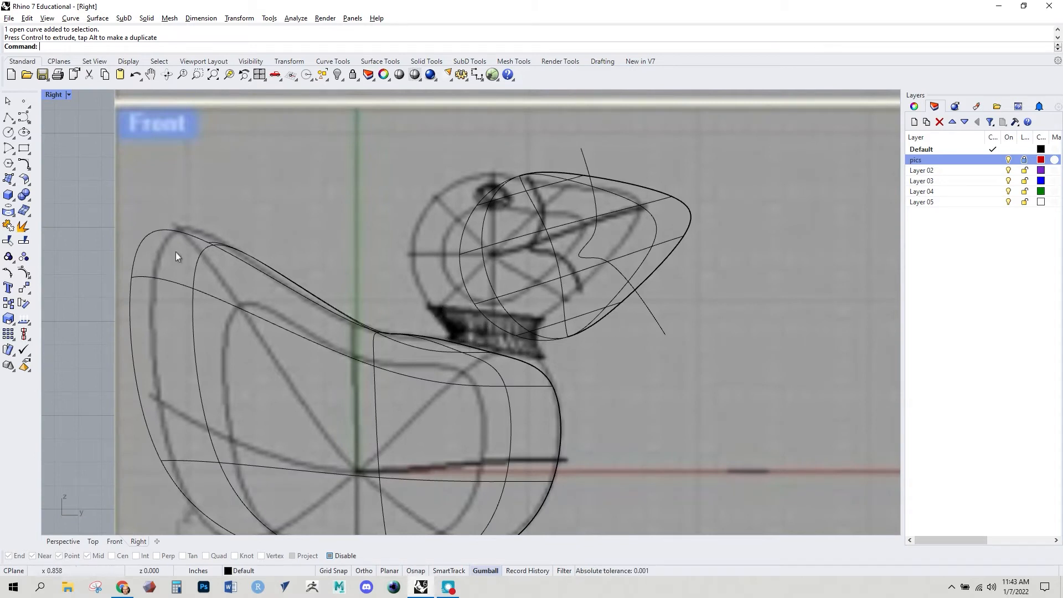
pyautogui.click(24, 117)
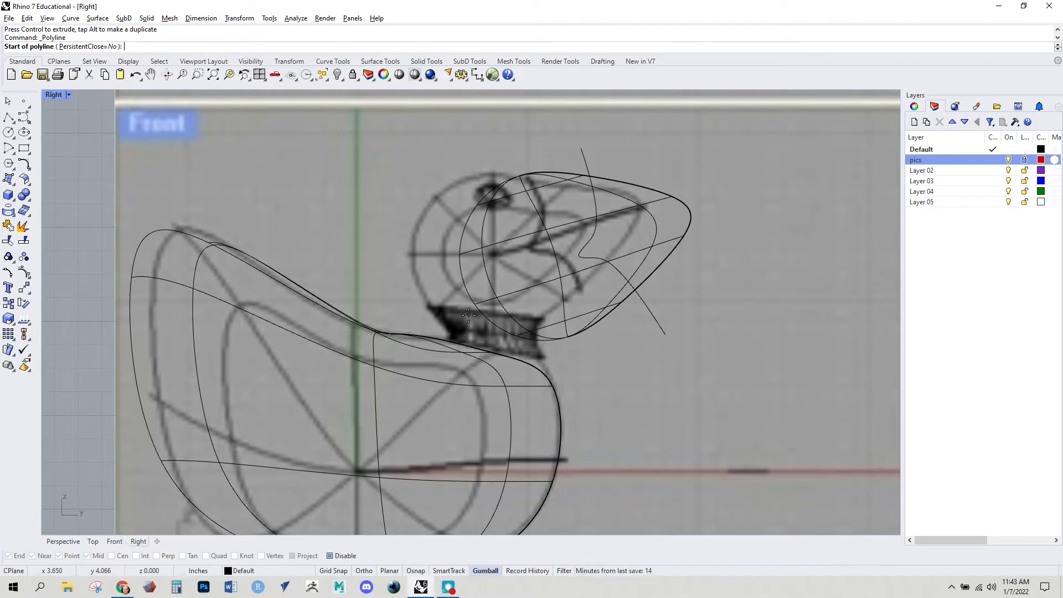
pyautogui.click(461, 305)
pyautogui.click(627, 333)
pyautogui.press('Return')
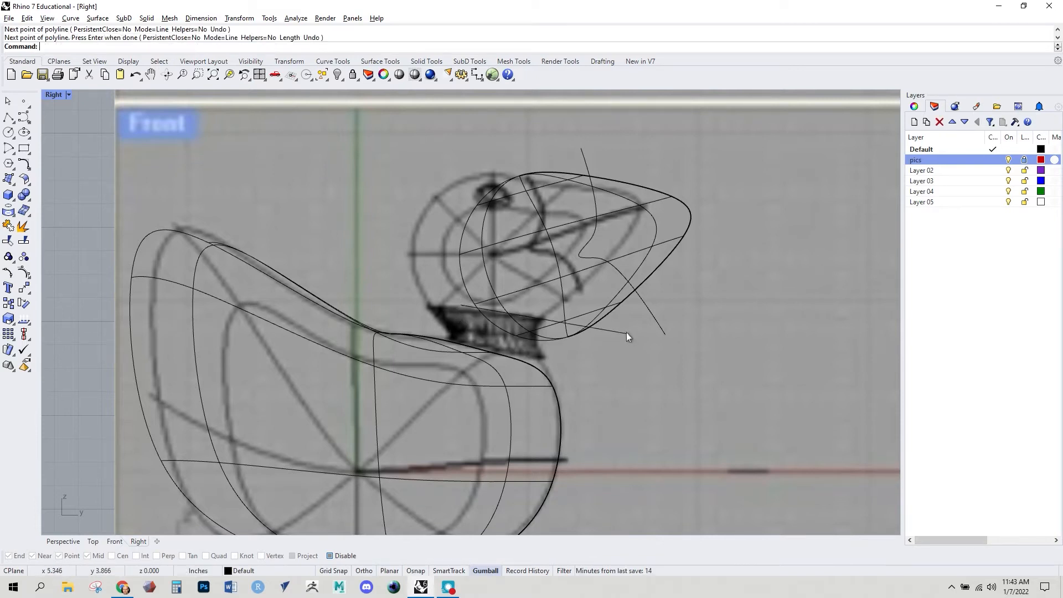
# - Draw a second straight polyline sloping down across the body's upper front below the neck, and shift it slightly toward the tail
pyautogui.click(7, 118)
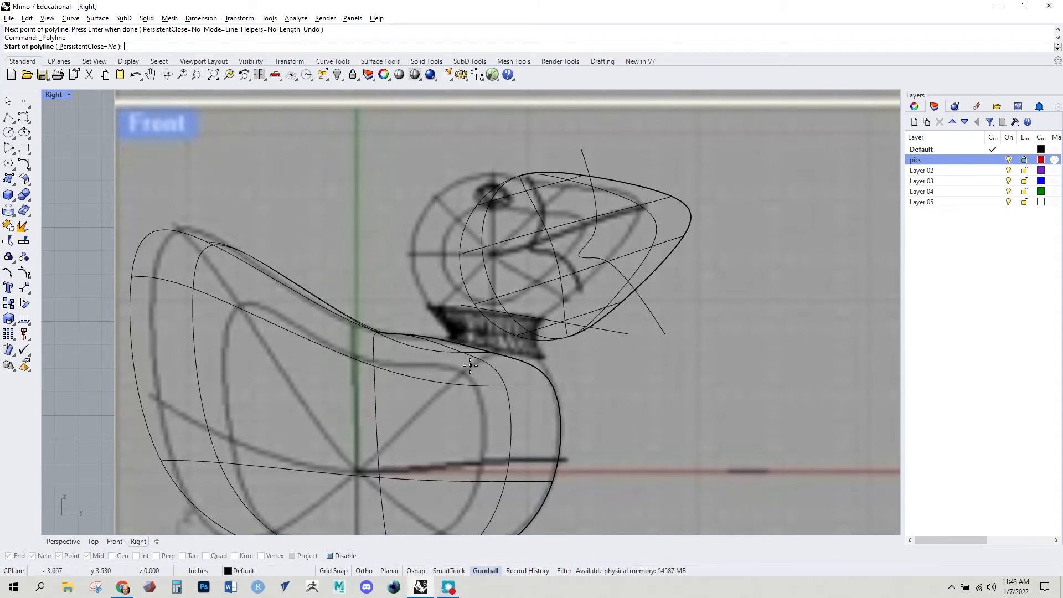
pyautogui.click(442, 327)
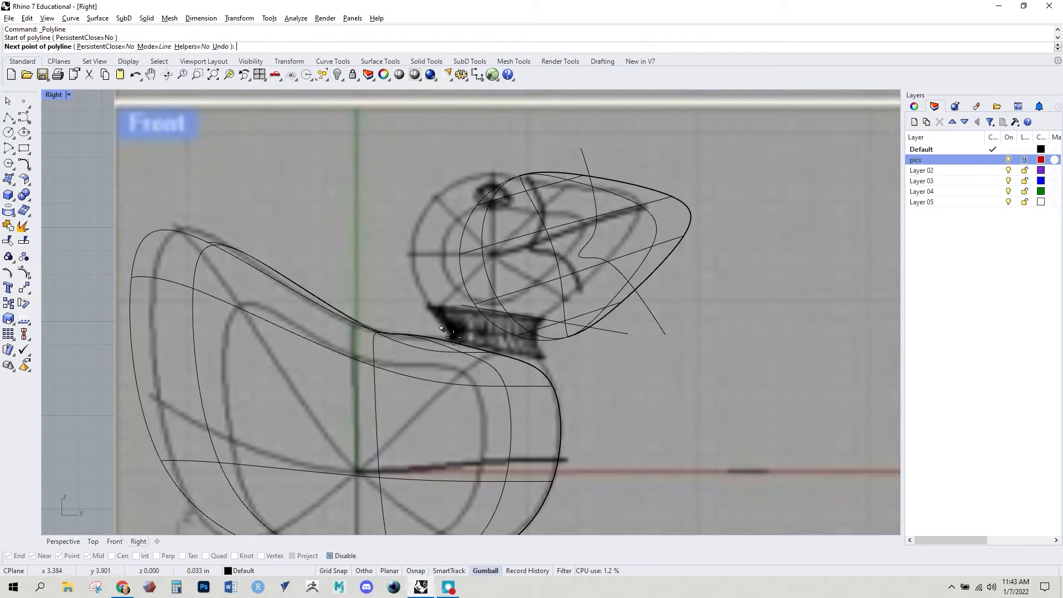
pyautogui.click(608, 424)
pyautogui.press('Return')
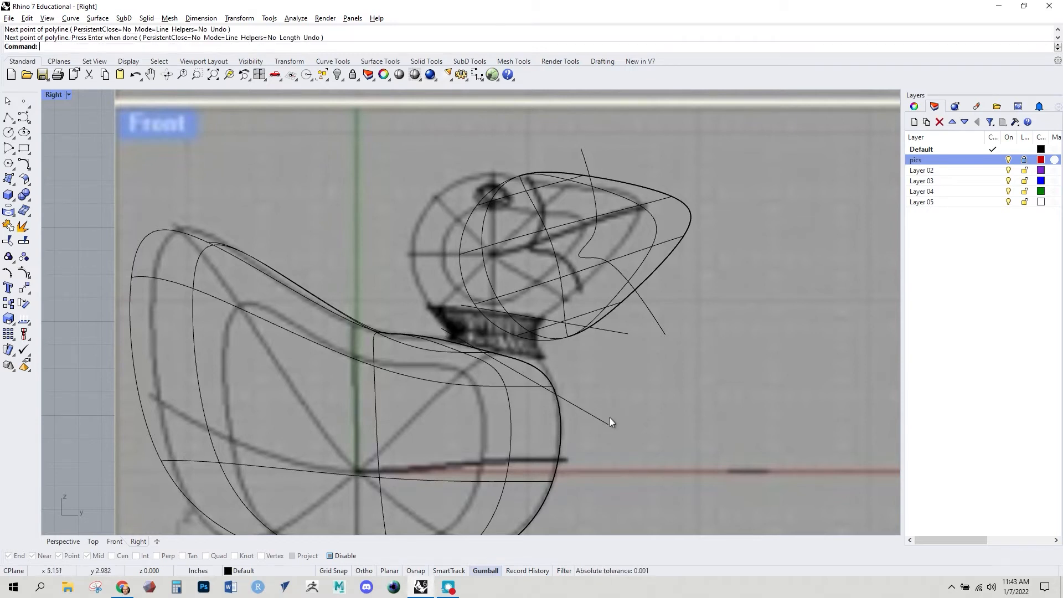
pyautogui.click(580, 413)
pyautogui.moveTo(555, 349); pyautogui.dragTo(541, 349)
# - Undo the recent trims to restore the trimmed surfaces
pyautogui.hotkey('ctrl', 'z')
pyautogui.hotkey('ctrl', 'z')
pyautogui.hotkey('ctrl', 'z')
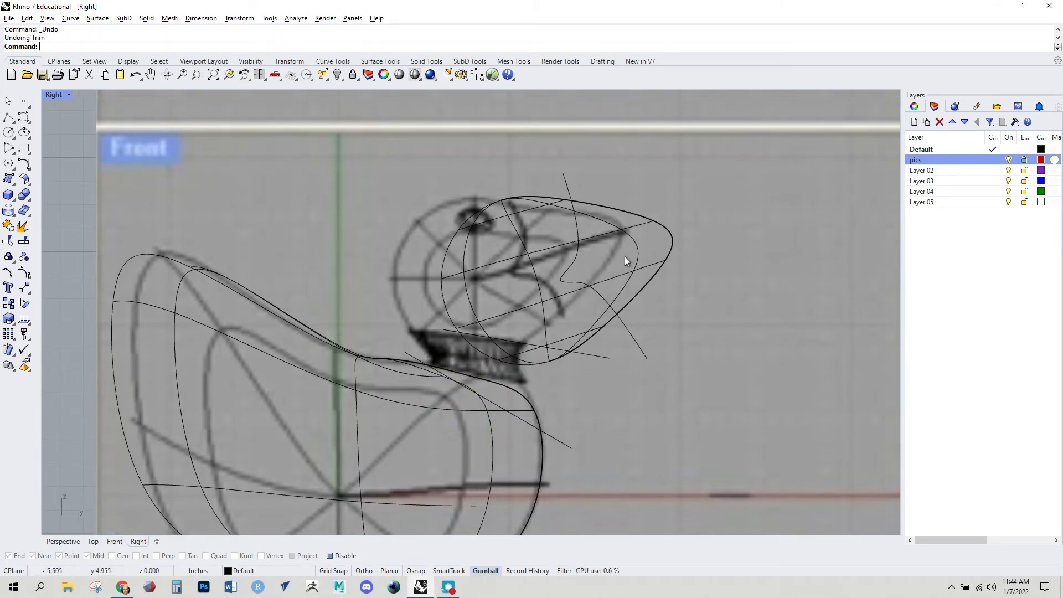
# - Split the head surface with the beak dividing curve to separate the beak from the head
pyautogui.write('split')
pyautogui.press('Return')
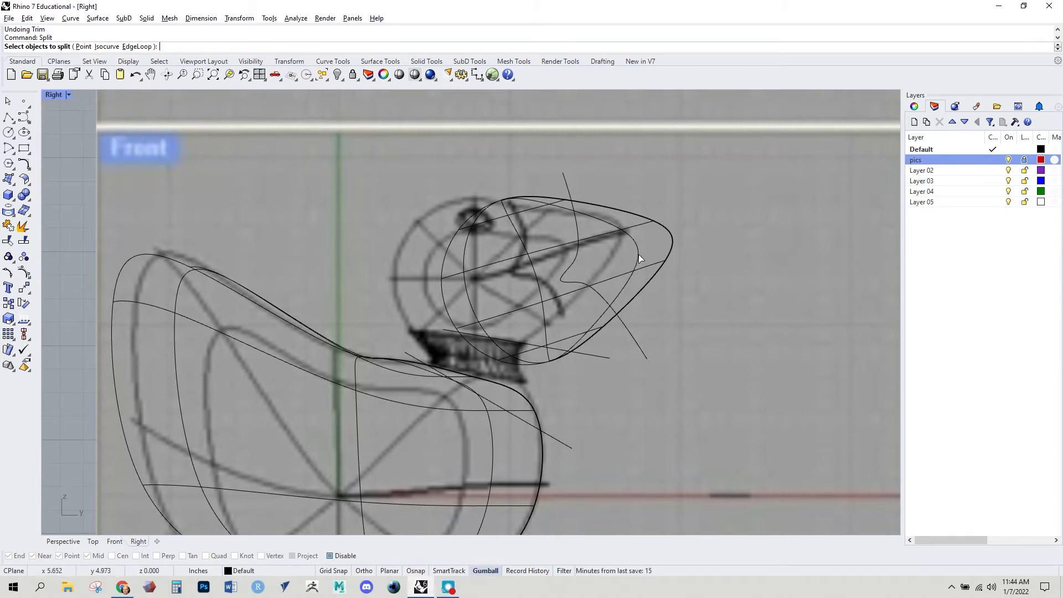
pyautogui.click(640, 259)
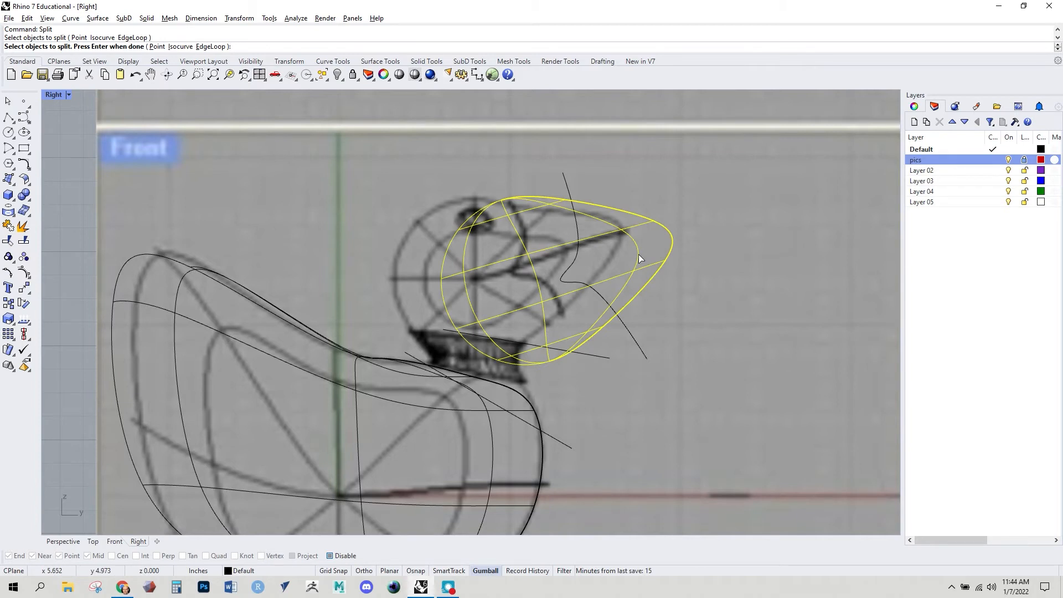
pyautogui.press('Return')
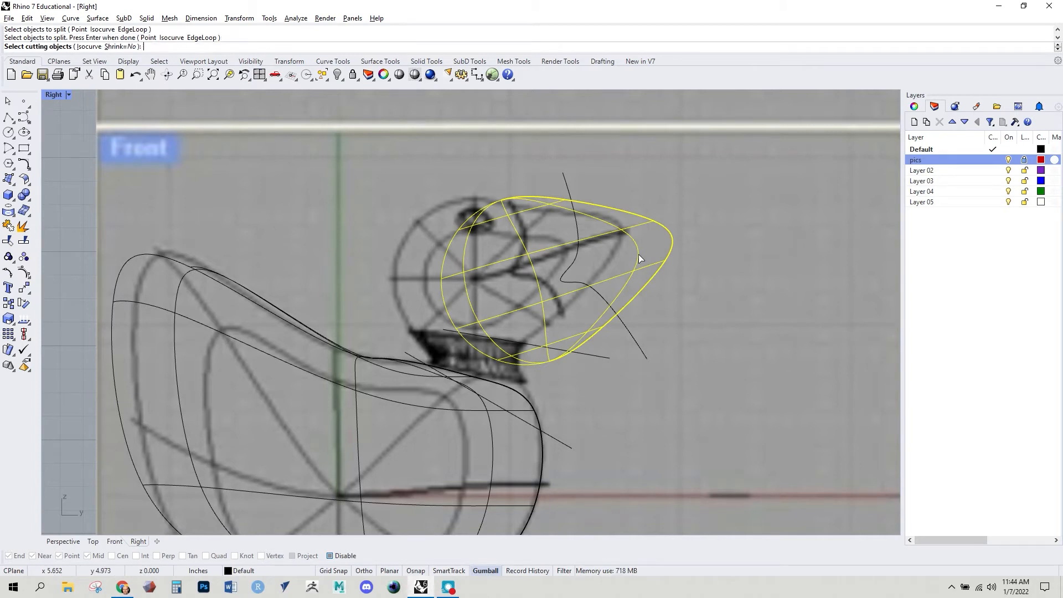
pyautogui.click(576, 263)
pyautogui.press('Return')
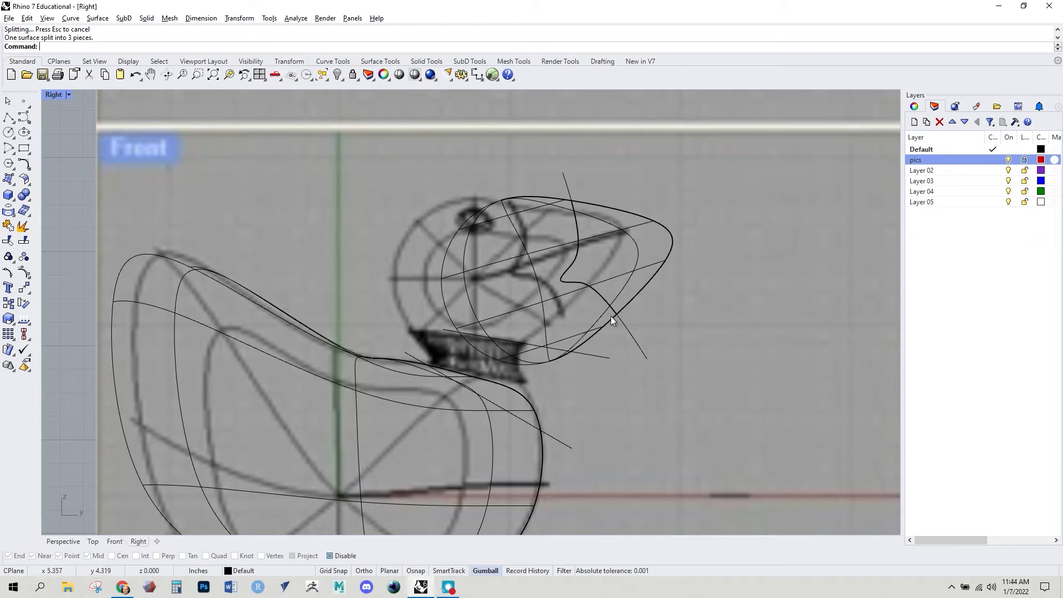
# - Trim away the head's underside and the body's upper front using the two straight neck lines as cutting objects
pyautogui.moveTo(546, 378); pyautogui.dragTo(578, 373, button='right')
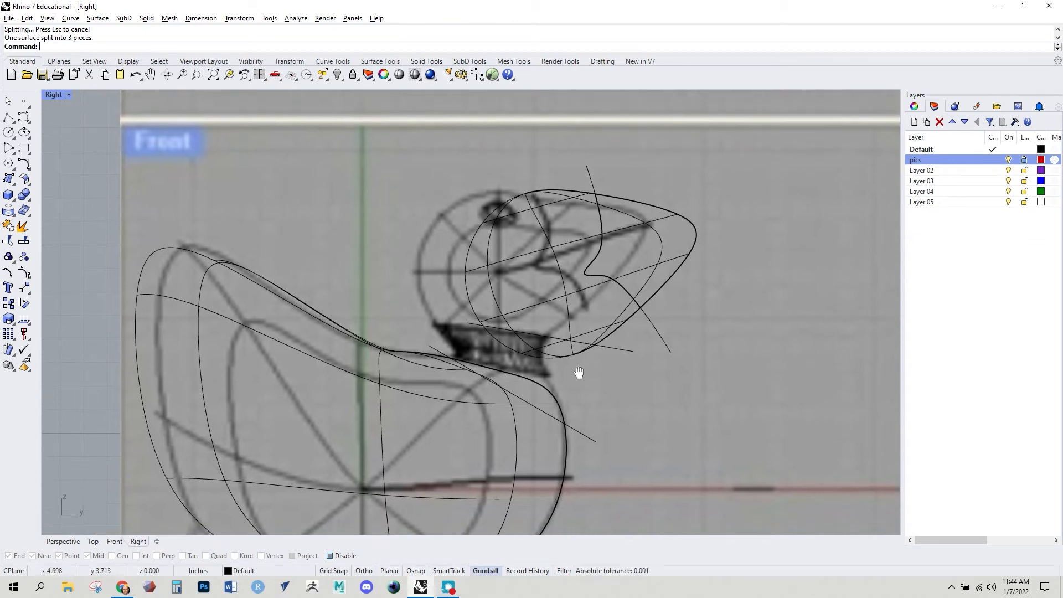
pyautogui.click(616, 348)
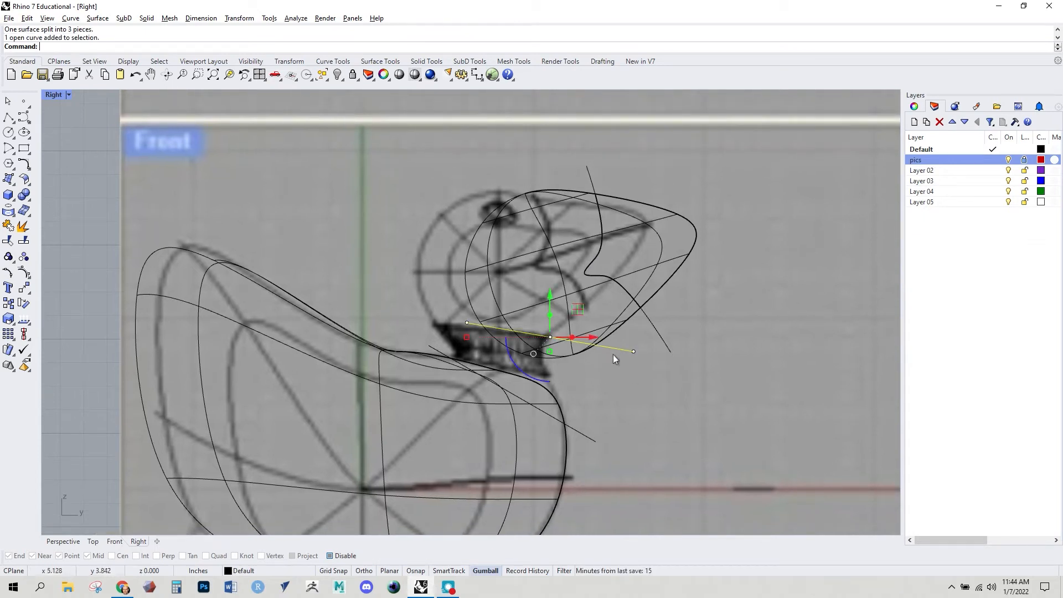
pyautogui.click(583, 436)
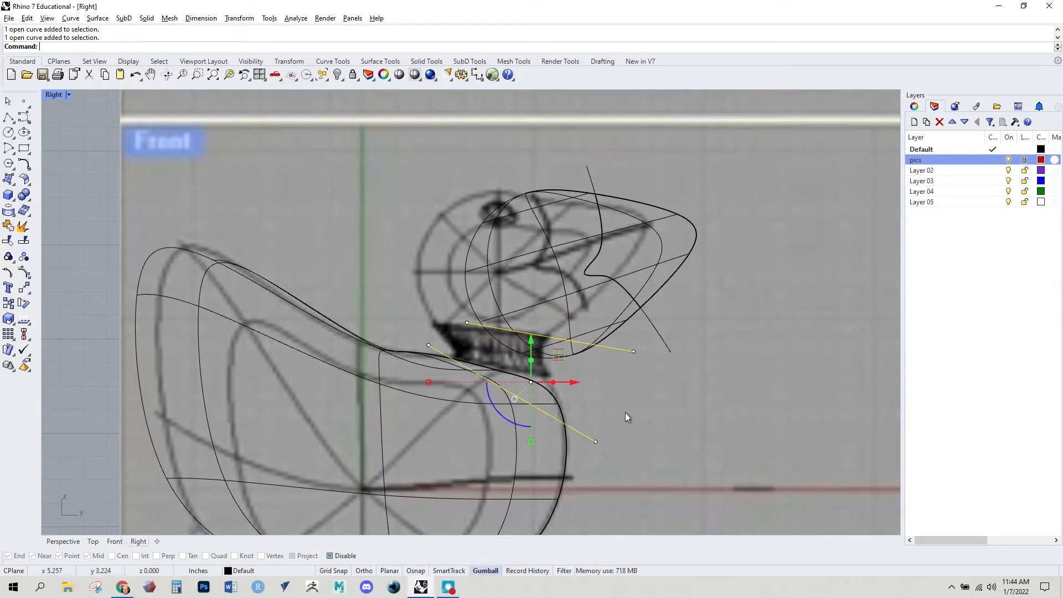
pyautogui.write('trim')
pyautogui.press('Return')
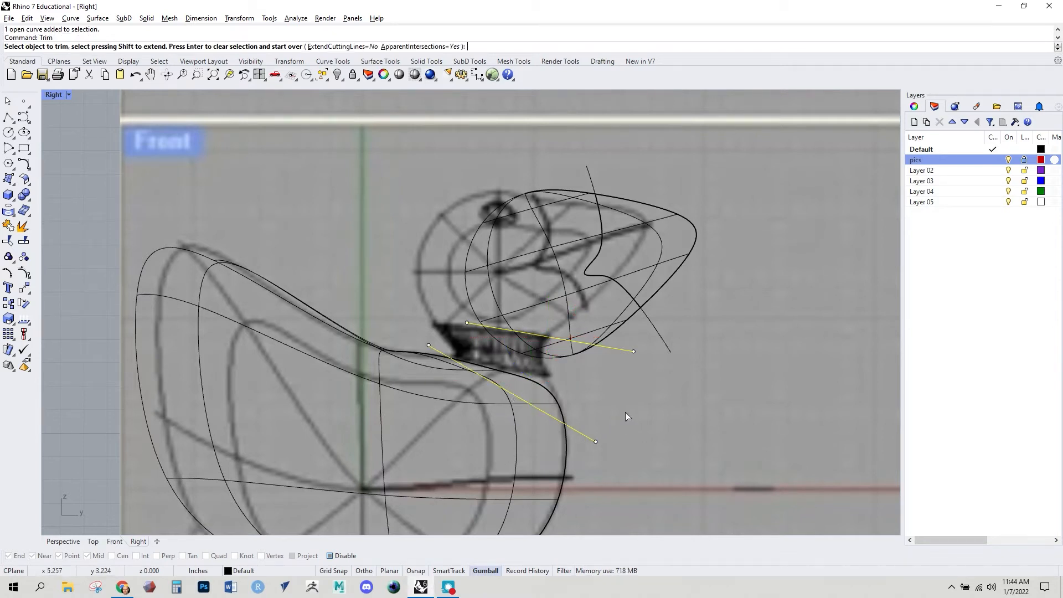
pyautogui.click(545, 358)
pyautogui.click(544, 386)
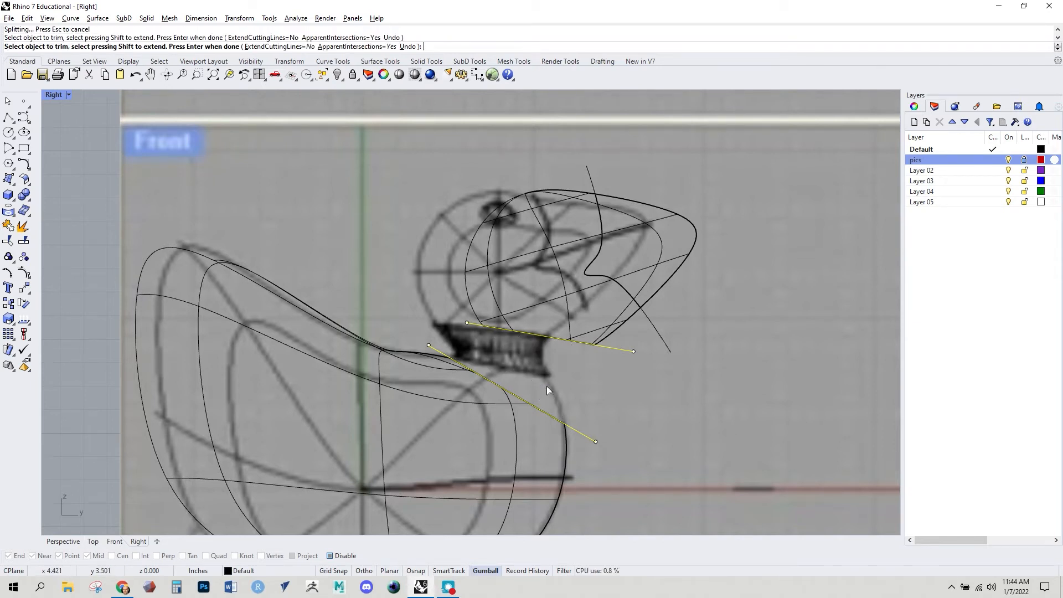
pyautogui.press('Return')
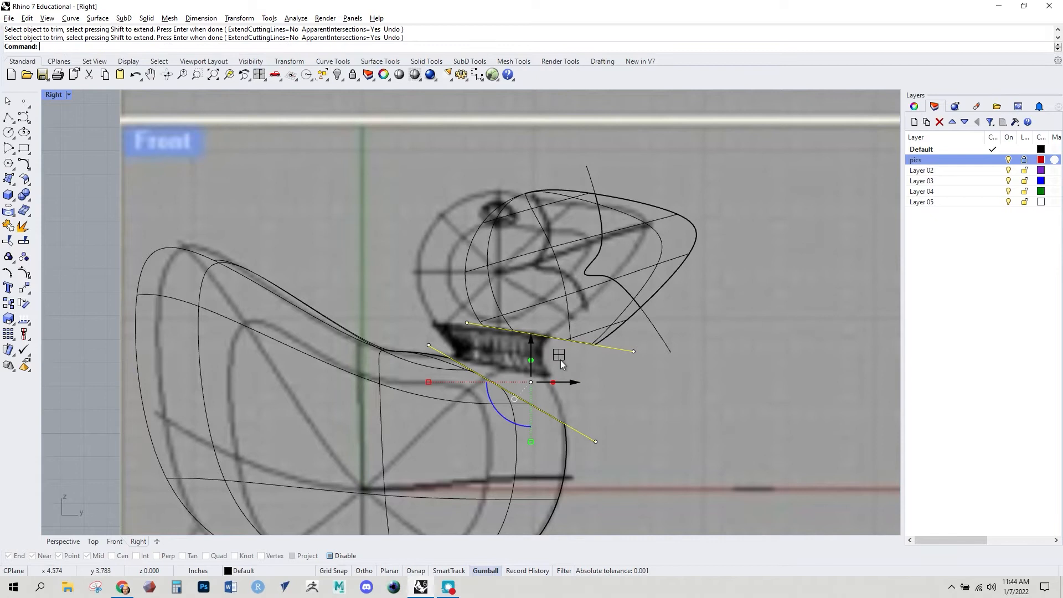
# - In the Perspective view, join the two split beak surfaces into one polysurface and check it by selecting the beak
pyautogui.click(63, 540)
pyautogui.moveTo(418, 384); pyautogui.dragTo(380, 377, button='right')
pyautogui.scroll(6, 478, 356)
pyautogui.click(604, 296)
pyautogui.moveTo(625, 350); pyautogui.dragTo(530, 450, button='right')
pyautogui.scroll(3, 519, 358)
pyautogui.scroll(-5, 522, 360)
pyautogui.moveTo(466, 310); pyautogui.dragTo(459, 355, button='right')
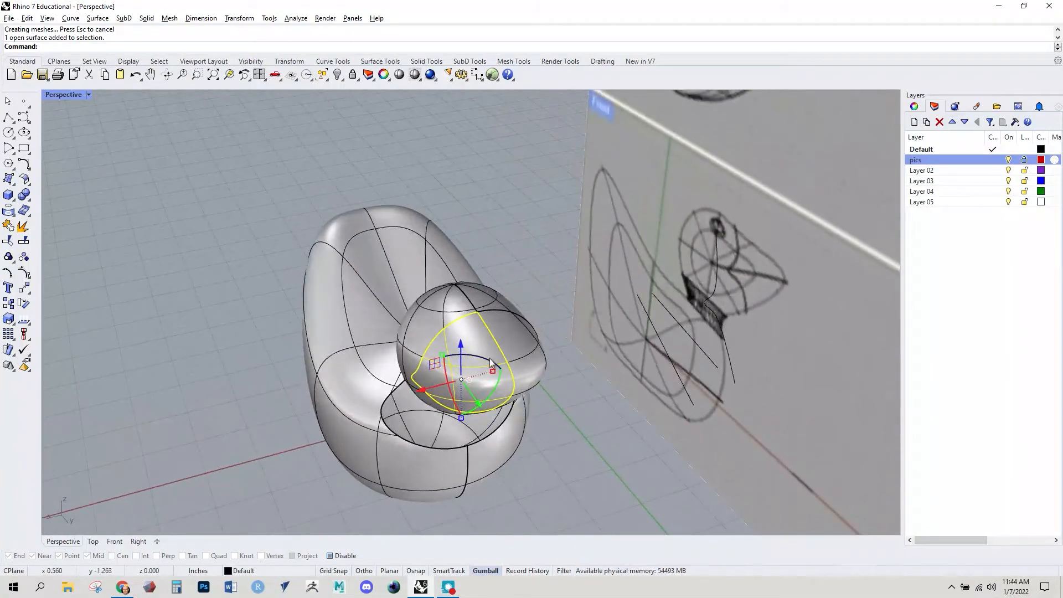
pyautogui.click(508, 349)
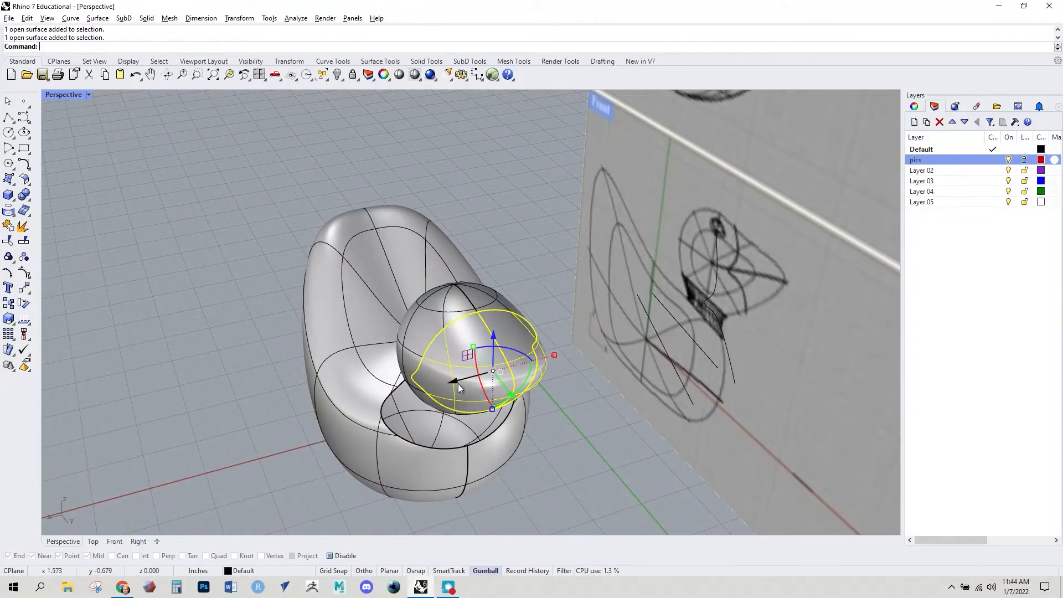
pyautogui.write('join')
pyautogui.press('Return')
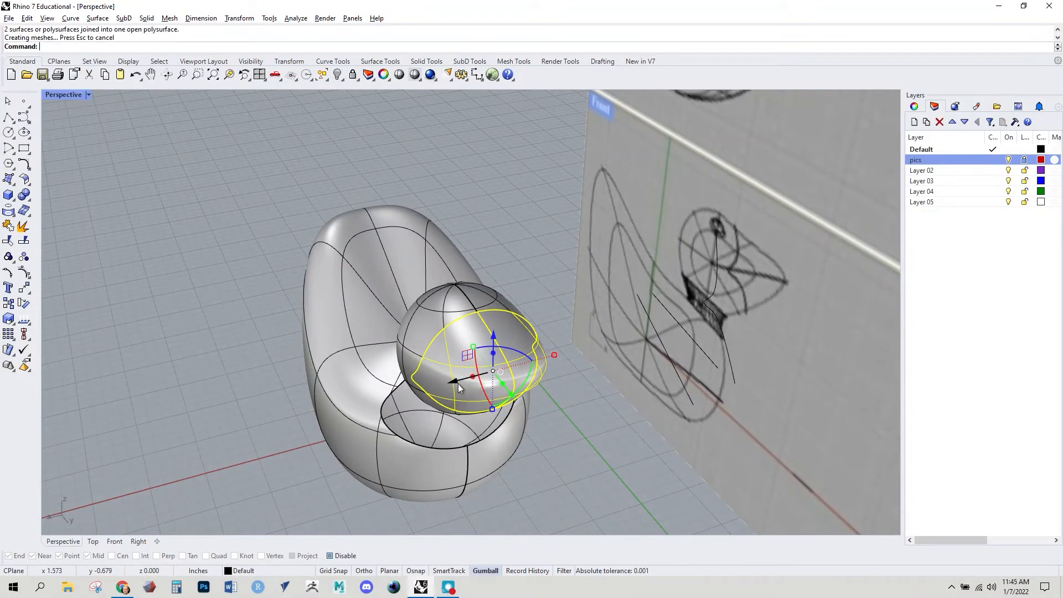
pyautogui.click(665, 389)
pyautogui.click(507, 387)
pyautogui.moveTo(488, 389); pyautogui.dragTo(580, 387, button='right')
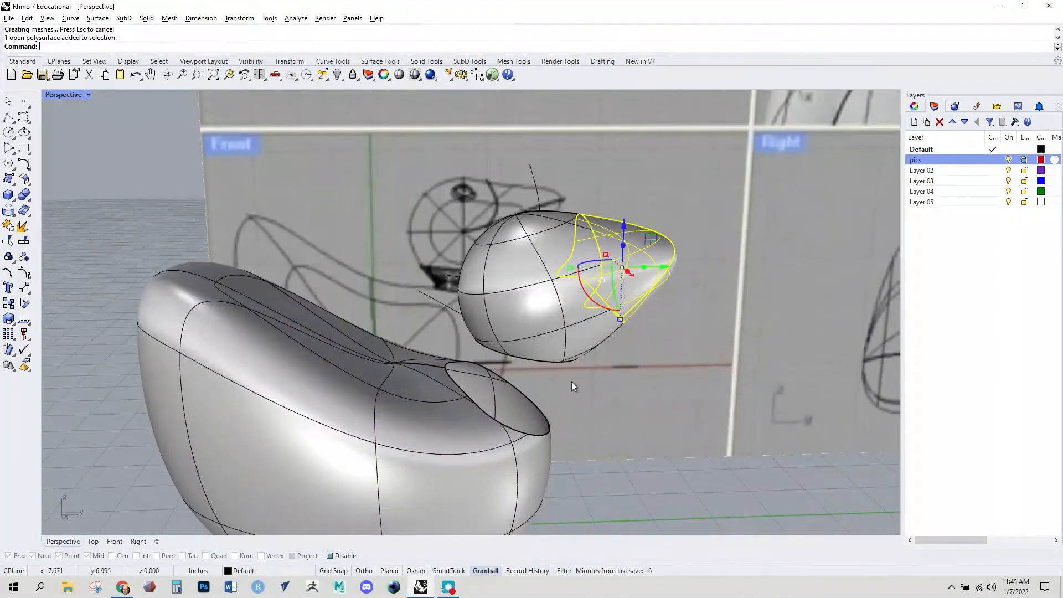
pyautogui.moveTo(603, 453); pyautogui.dragTo(545, 358, button='right')
pyautogui.write('bl')
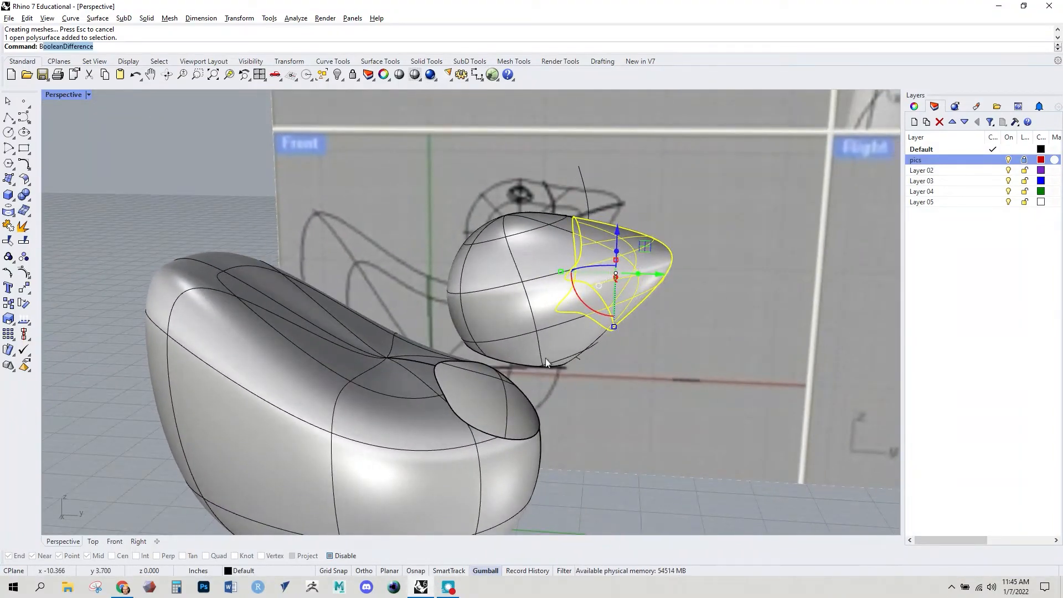
pyautogui.press('Escape')
pyautogui.moveTo(586, 356); pyautogui.dragTo(591, 436, button='right')
pyautogui.press('Escape')
pyautogui.write('bl')
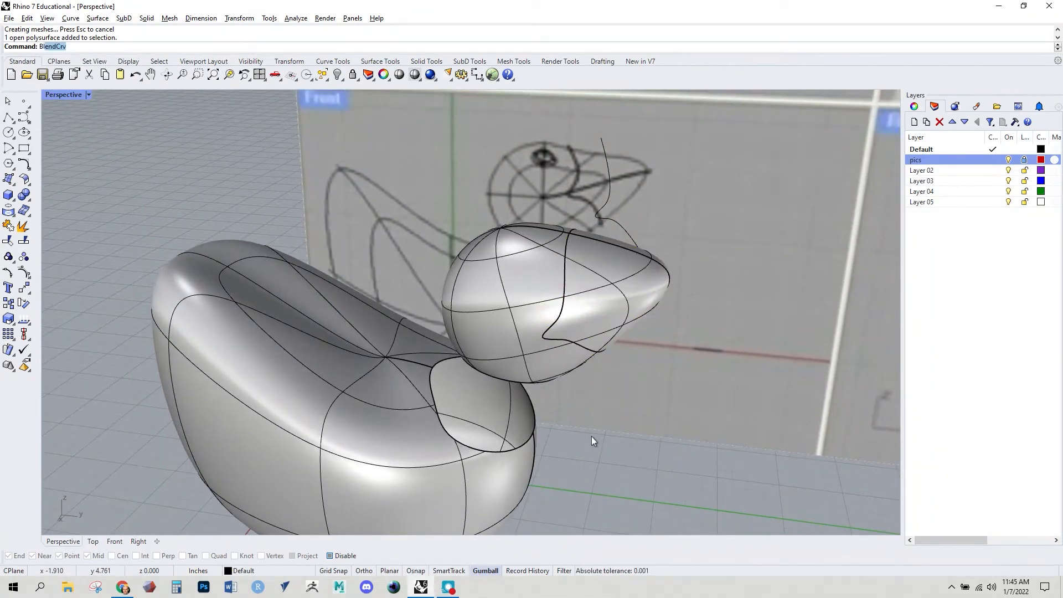
pyautogui.write('endsrf')
pyautogui.press('Return')
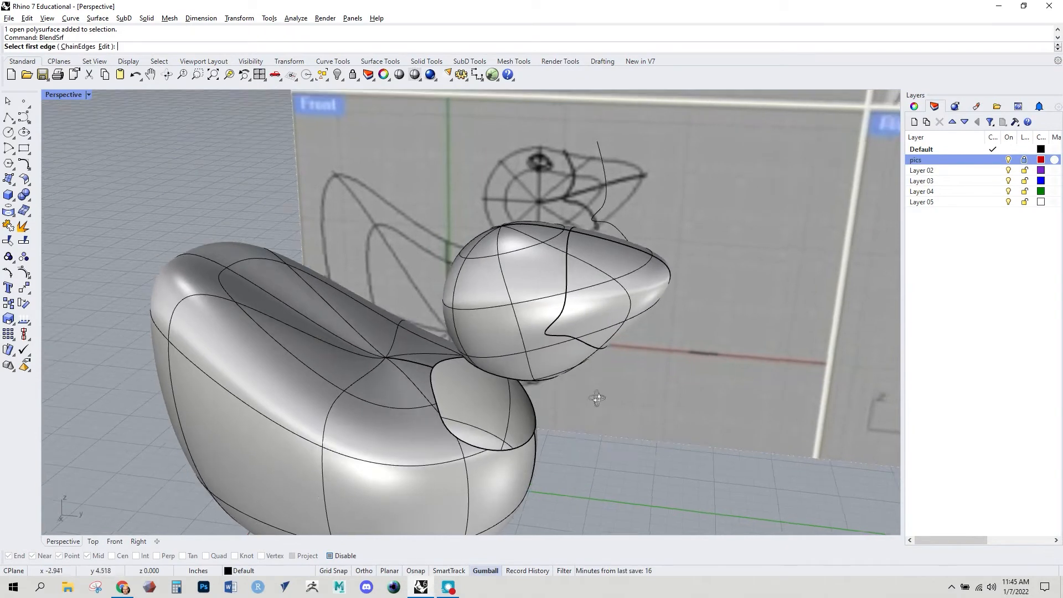
pyautogui.moveTo(585, 409); pyautogui.dragTo(533, 341, button='right')
pyautogui.click(528, 351)
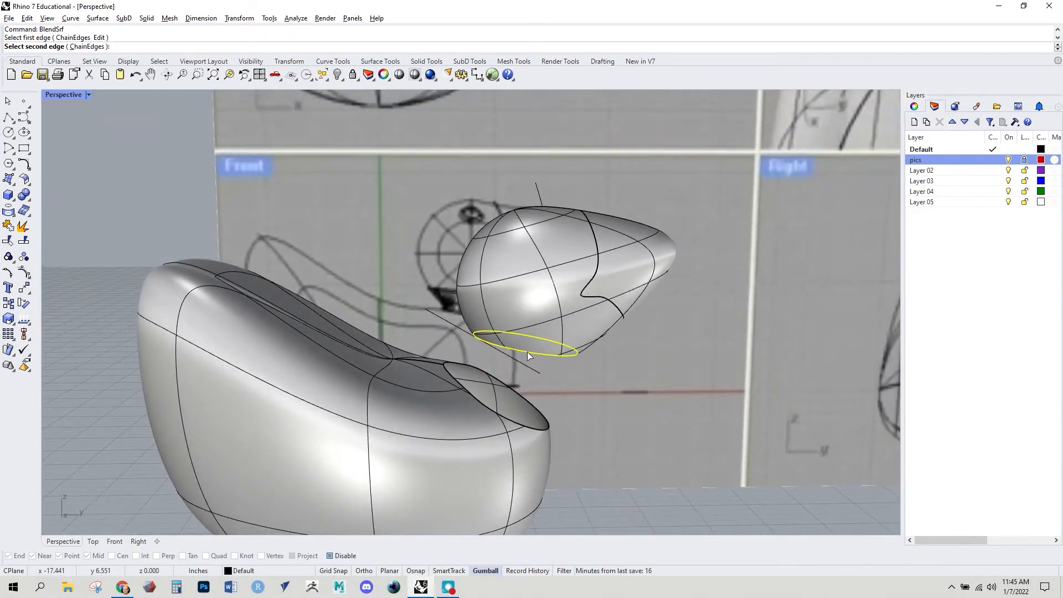
pyautogui.click(511, 421)
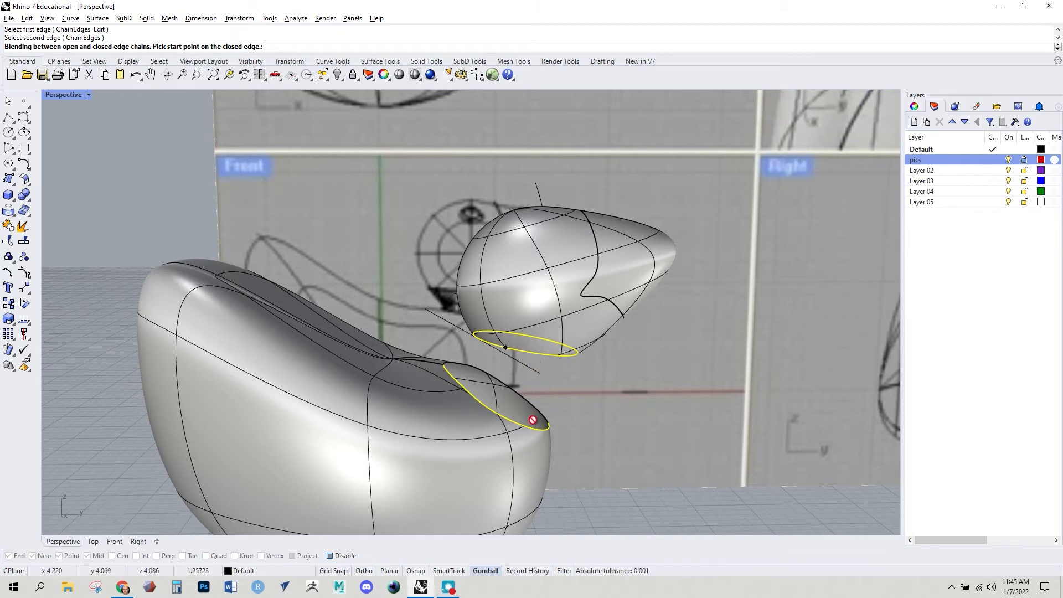
pyautogui.moveTo(522, 418); pyautogui.dragTo(480, 416, button='right')
pyautogui.rightClick(462, 413)
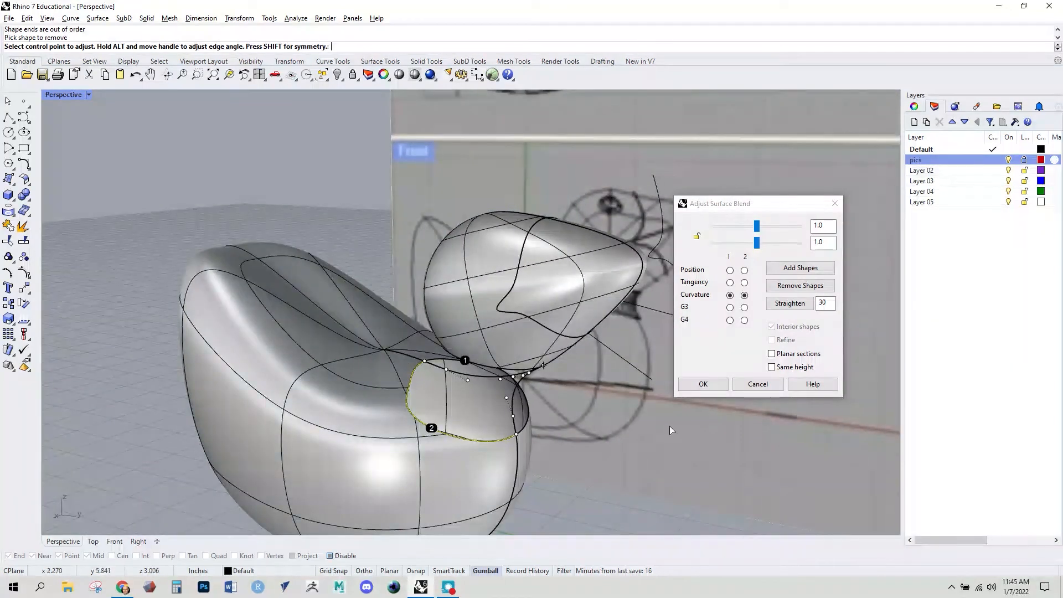
pyautogui.click(757, 384)
# - Run BlendSrf with chained edges, picking the body's neck opening as first edge and the head's bottom opening as second
pyautogui.rightClick(455, 365)
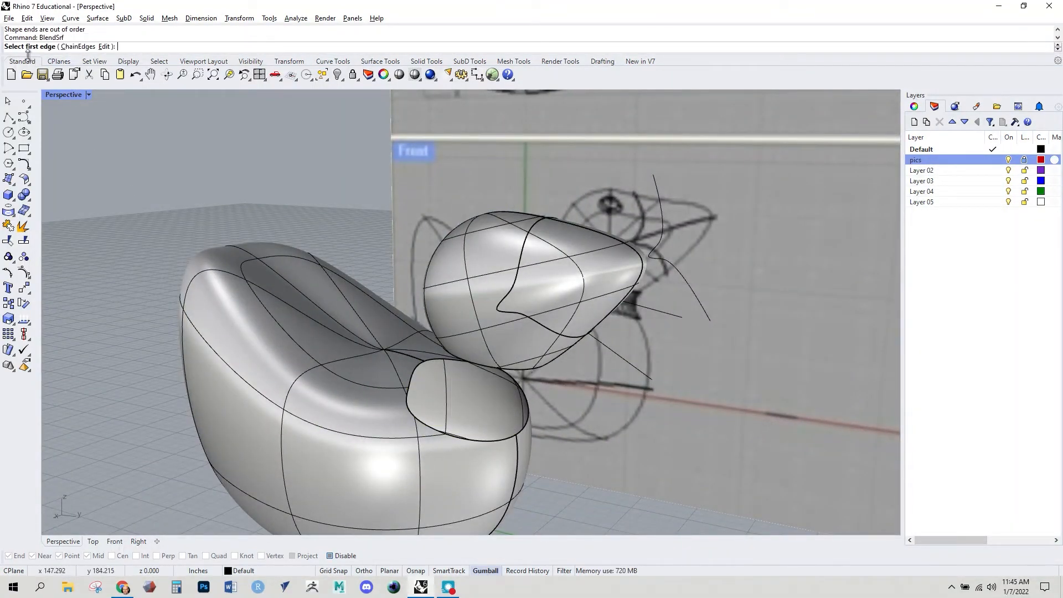
pyautogui.click(78, 47)
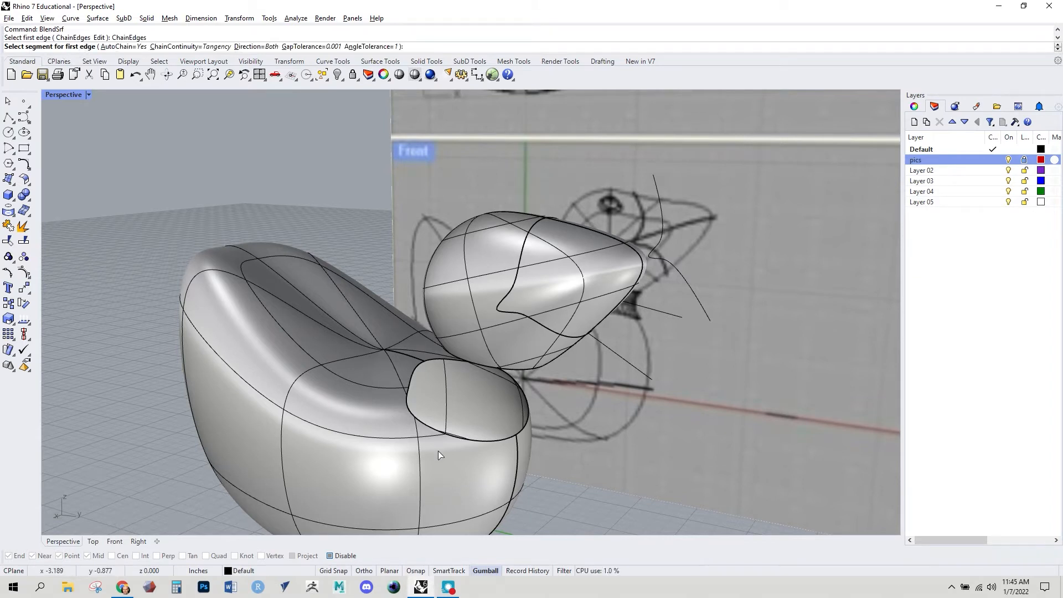
pyautogui.click(478, 446)
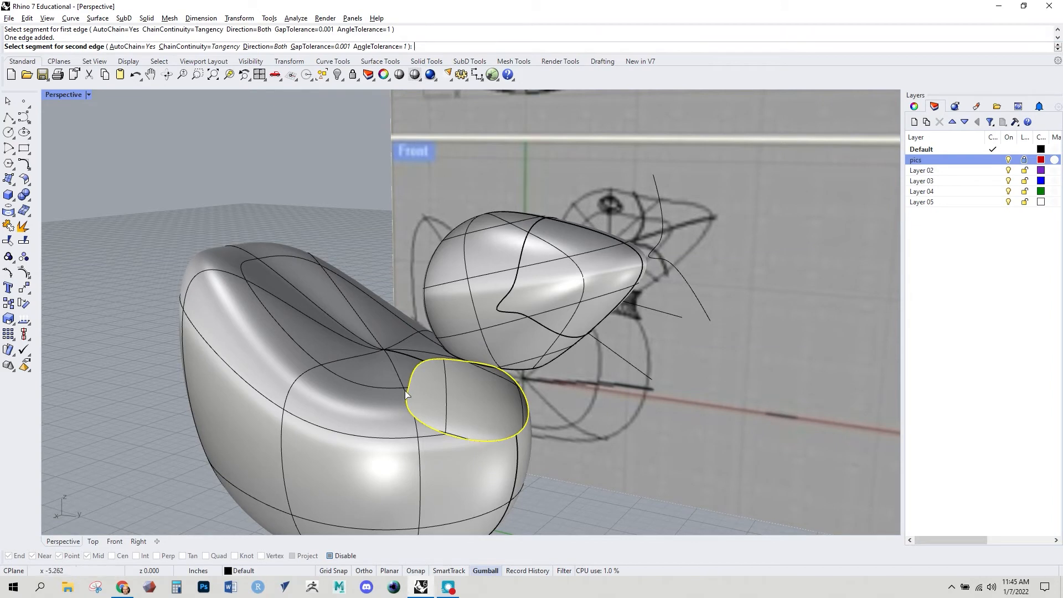
pyautogui.moveTo(443, 386); pyautogui.dragTo(535, 395, button='right')
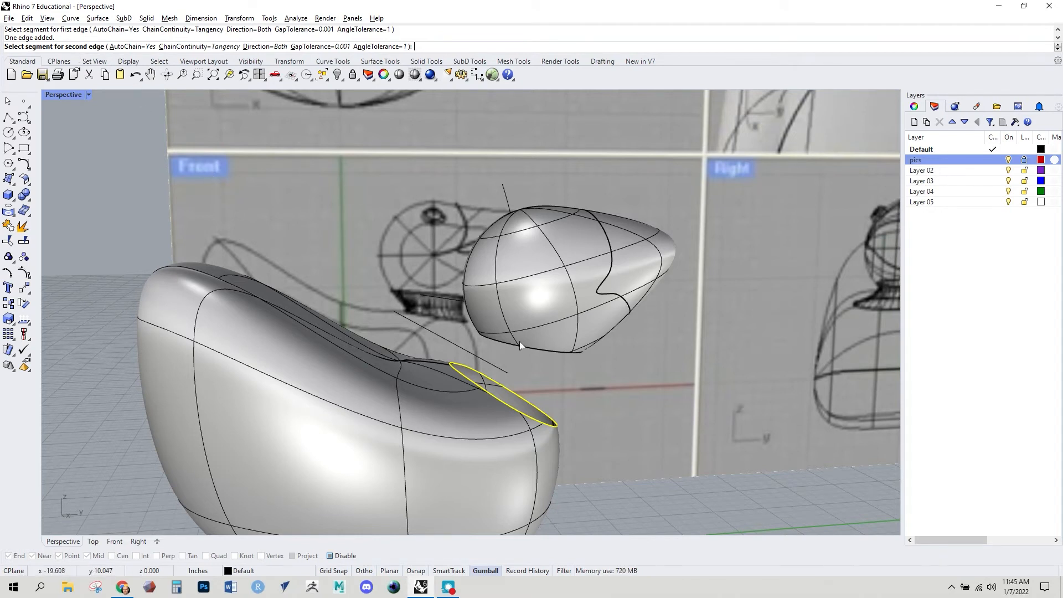
pyautogui.click(536, 349)
# - Keep both seam points aligned at the duck's front and create the neck blend with Curvature continuity at both edges
pyautogui.moveTo(536, 348); pyautogui.dragTo(479, 393, button='right')
pyautogui.scroll(3, 476, 387)
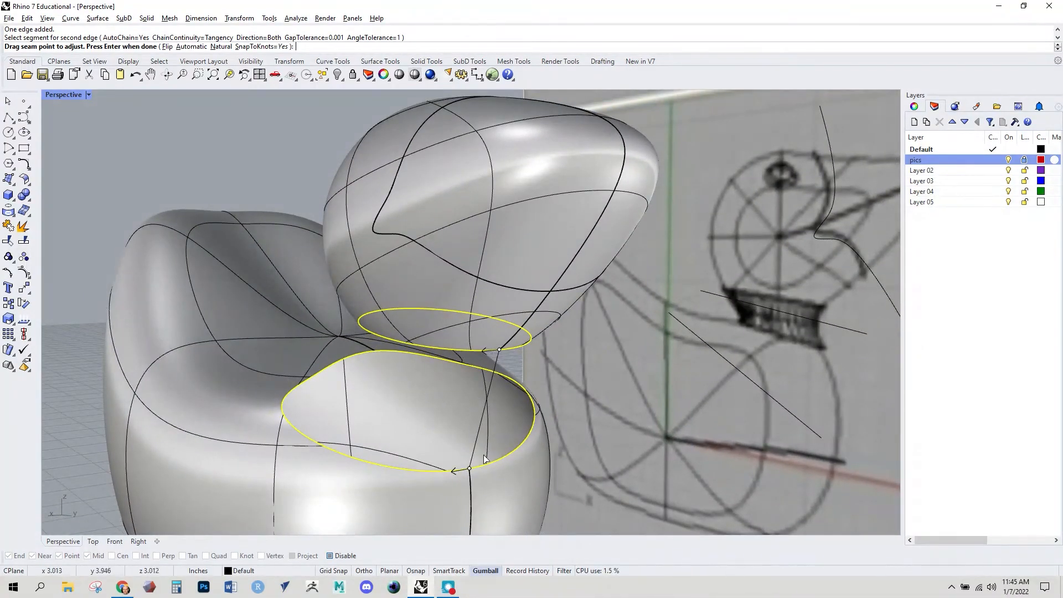
pyautogui.click(452, 473)
pyautogui.moveTo(490, 415); pyautogui.dragTo(456, 393, button='right')
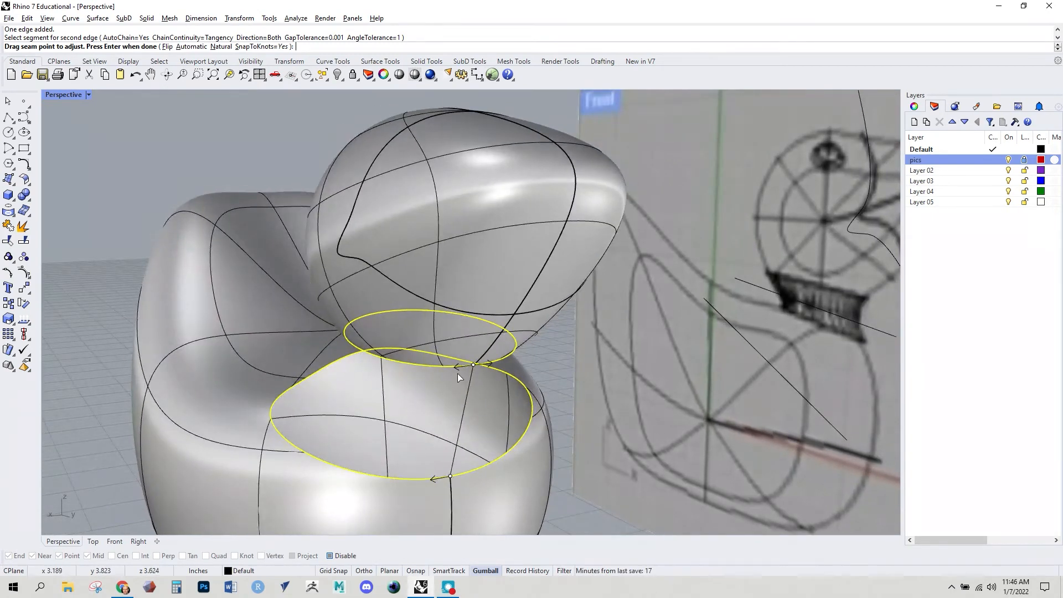
pyautogui.click(457, 367)
pyautogui.moveTo(474, 365); pyautogui.dragTo(377, 355)
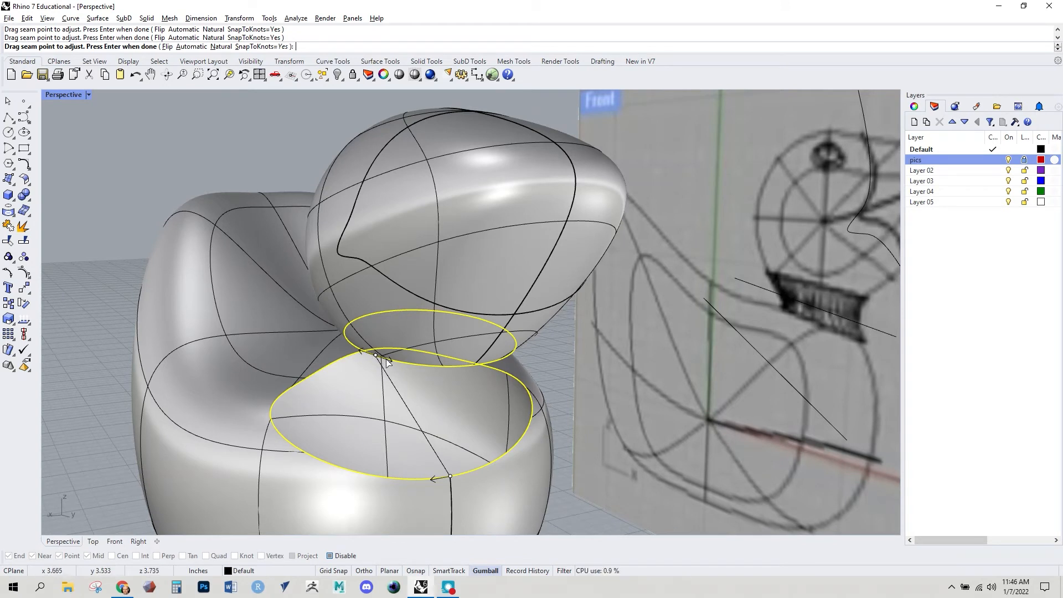
pyautogui.moveTo(375, 358); pyautogui.dragTo(477, 369)
pyautogui.moveTo(452, 435)
pyautogui.mouseDown(button='right')
pyautogui.moveTo(465, 438)
pyautogui.moveTo(447, 432)
pyautogui.mouseUp(button='right')
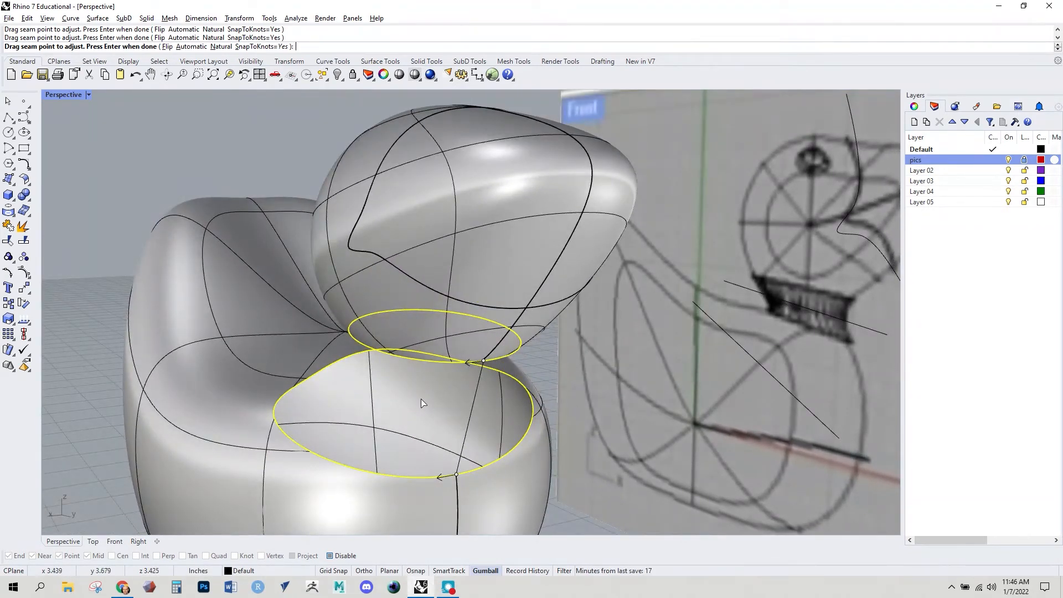
pyautogui.press('Return')
pyautogui.moveTo(420, 404); pyautogui.dragTo(531, 421, button='right')
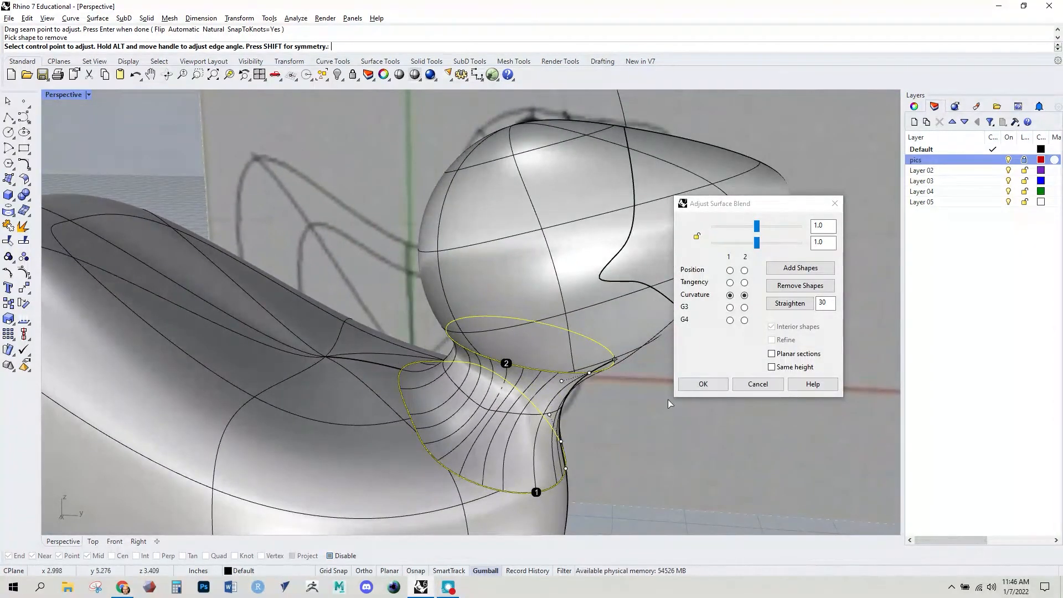
pyautogui.click(703, 384)
# - Join the neck blend, head and body into one polysurface, leaving the beak separate, and inspect the result
pyautogui.click(498, 411)
pyautogui.scroll(-4, 498, 411)
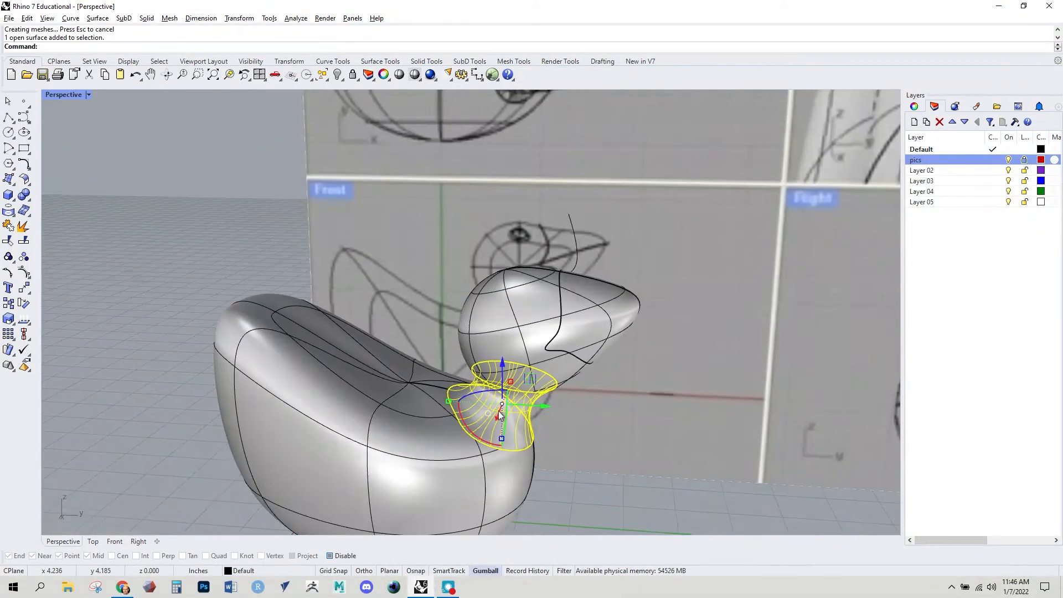
pyautogui.moveTo(472, 405); pyautogui.dragTo(514, 410, button='right')
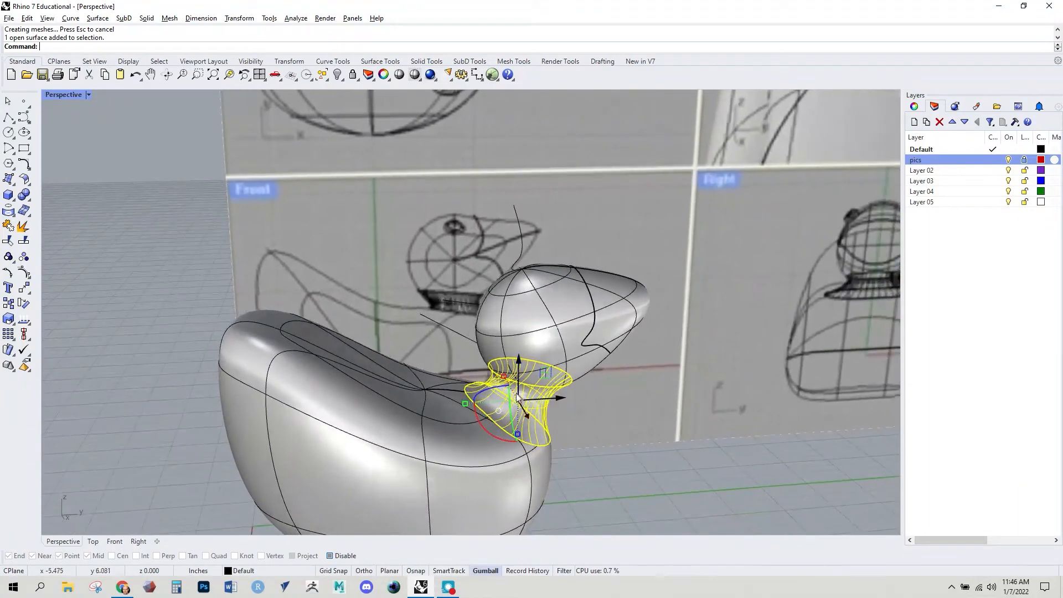
pyautogui.keyDown('shift'); pyautogui.click(524, 320); pyautogui.keyUp('shift')
pyautogui.keyDown('shift'); pyautogui.click(420, 423); pyautogui.keyUp('shift')
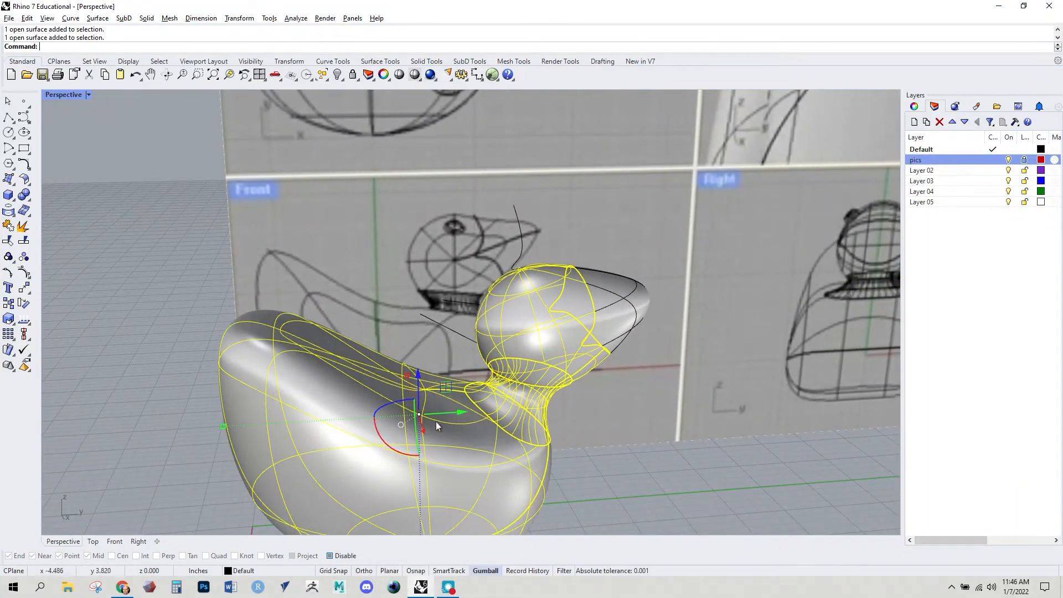
pyautogui.write('Join')
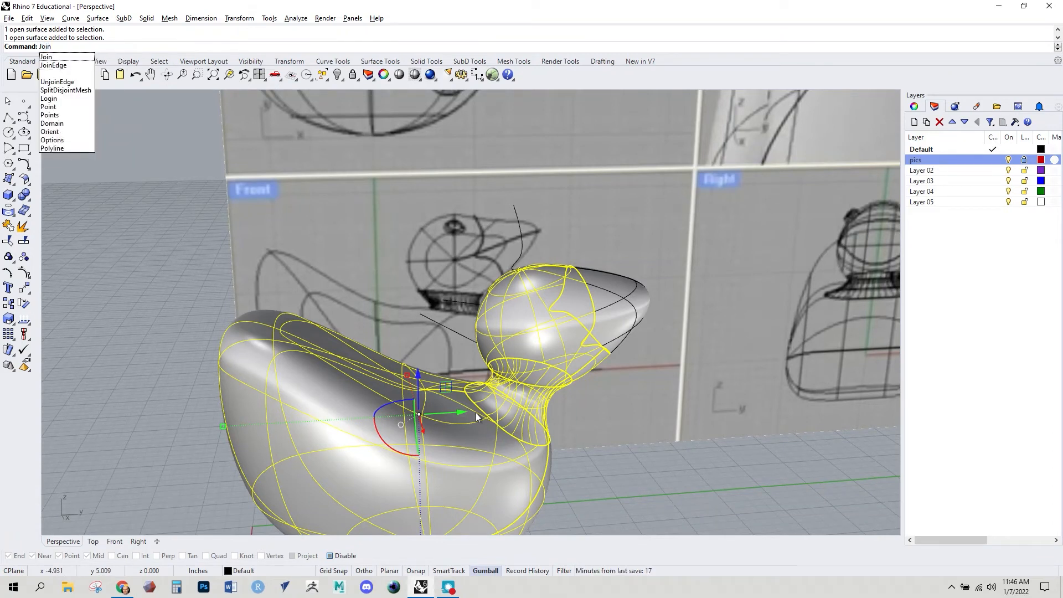
pyautogui.press('Return')
pyautogui.click(686, 426)
pyautogui.moveTo(687, 426); pyautogui.dragTo(573, 432, button='right')
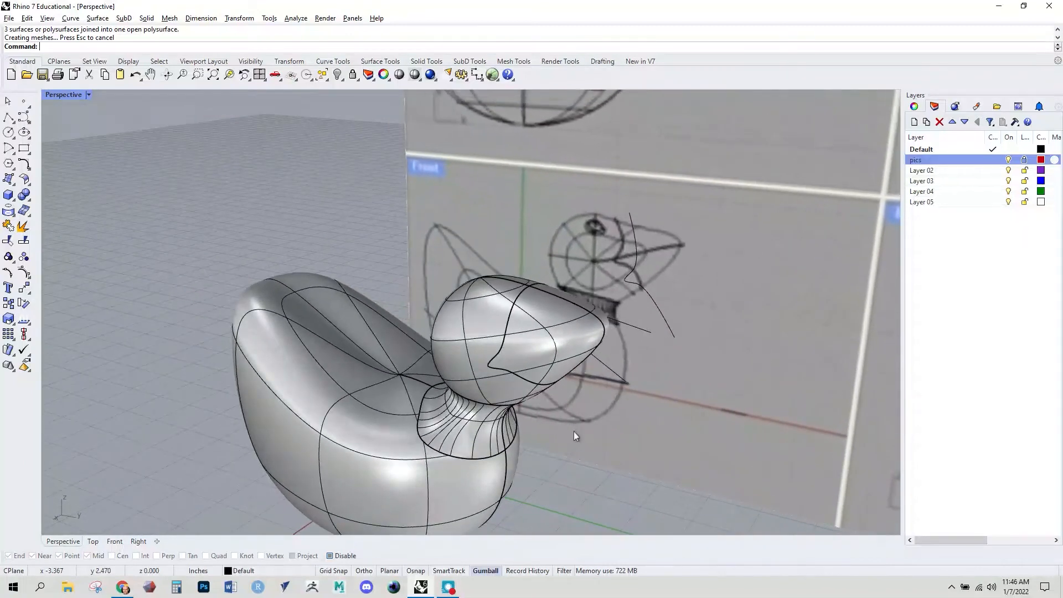
pyautogui.moveTo(528, 346)
pyautogui.mouseDown(button='right')
pyautogui.moveTo(438, 340)
pyautogui.moveTo(526, 341)
pyautogui.mouseUp(button='right')
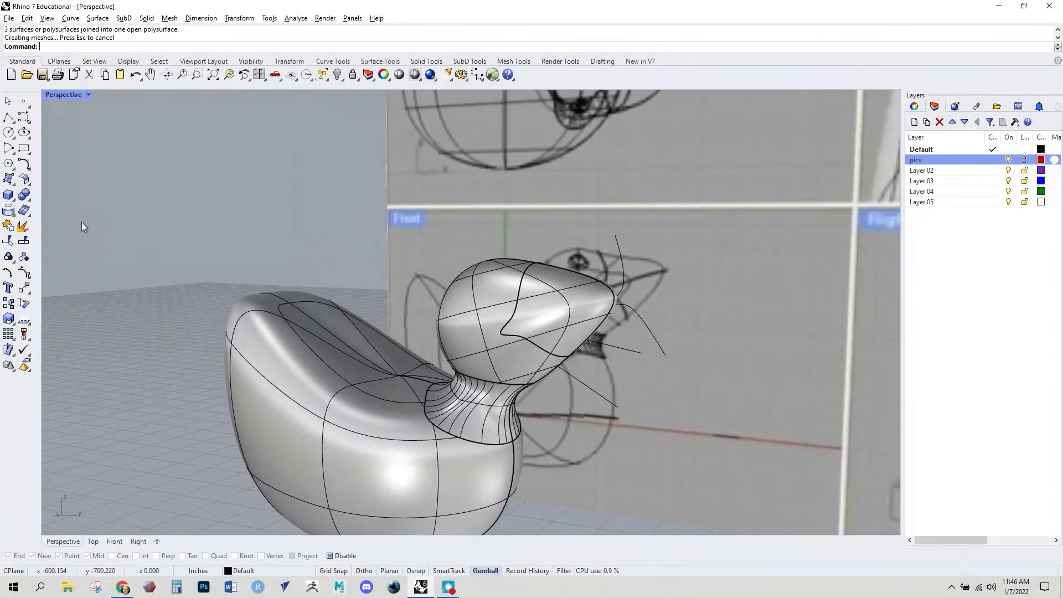
# - Create a small sphere for the eye, centred on the midpoint snap of the beak seam at the head's side
pyautogui.click(12, 200)
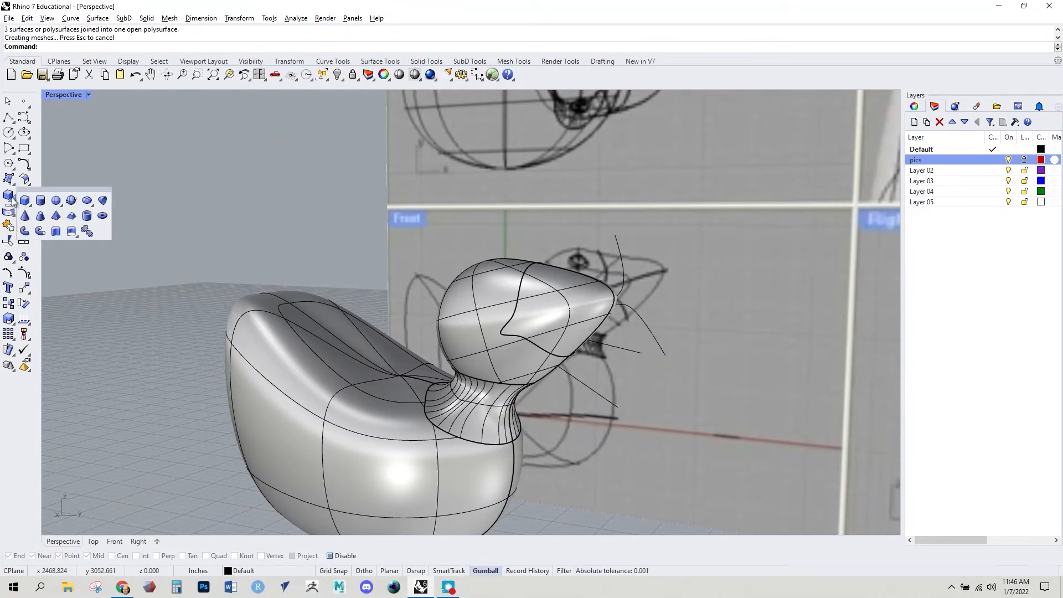
pyautogui.click(54, 202)
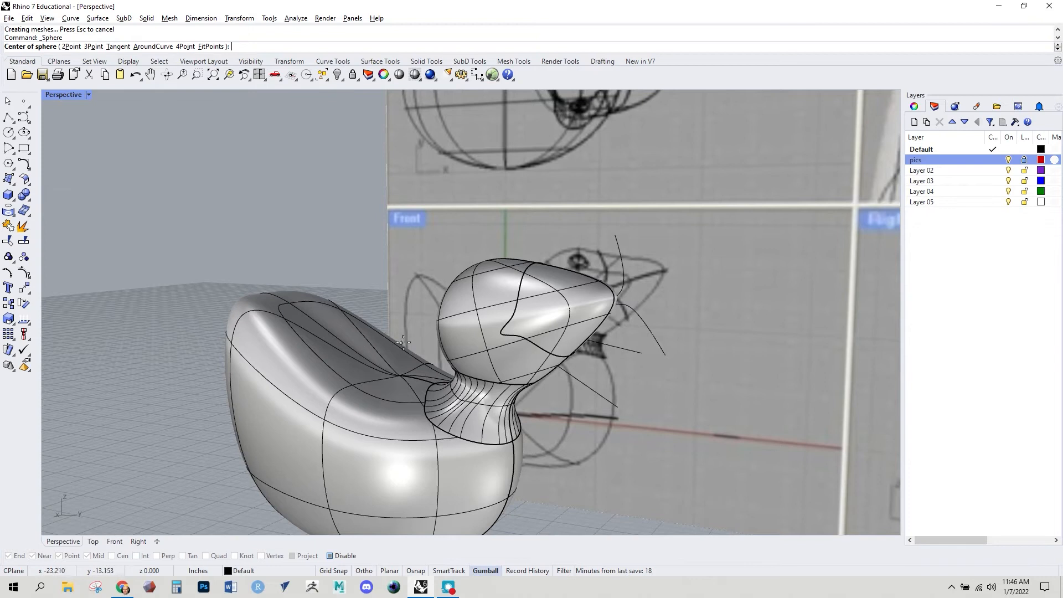
pyautogui.moveTo(499, 317); pyautogui.dragTo(505, 496, button='right')
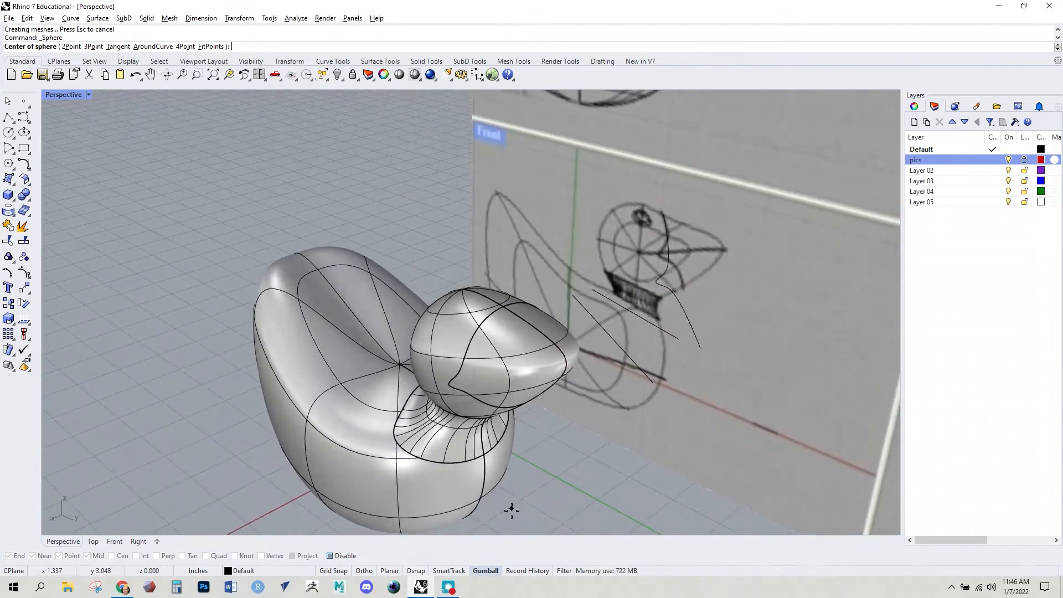
pyautogui.moveTo(431, 355); pyautogui.dragTo(475, 356, button='right')
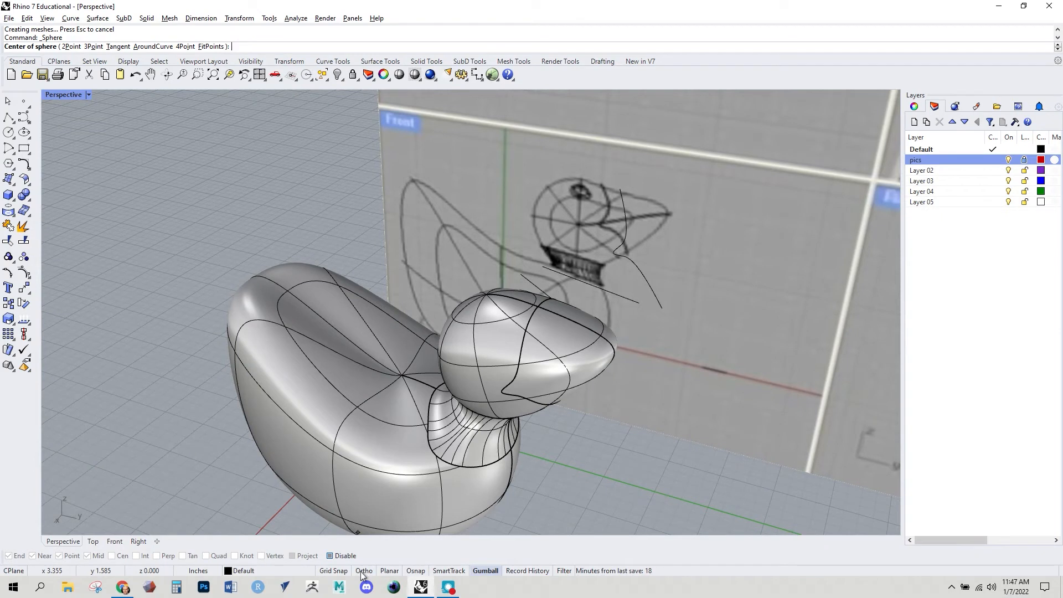
pyautogui.click(416, 571)
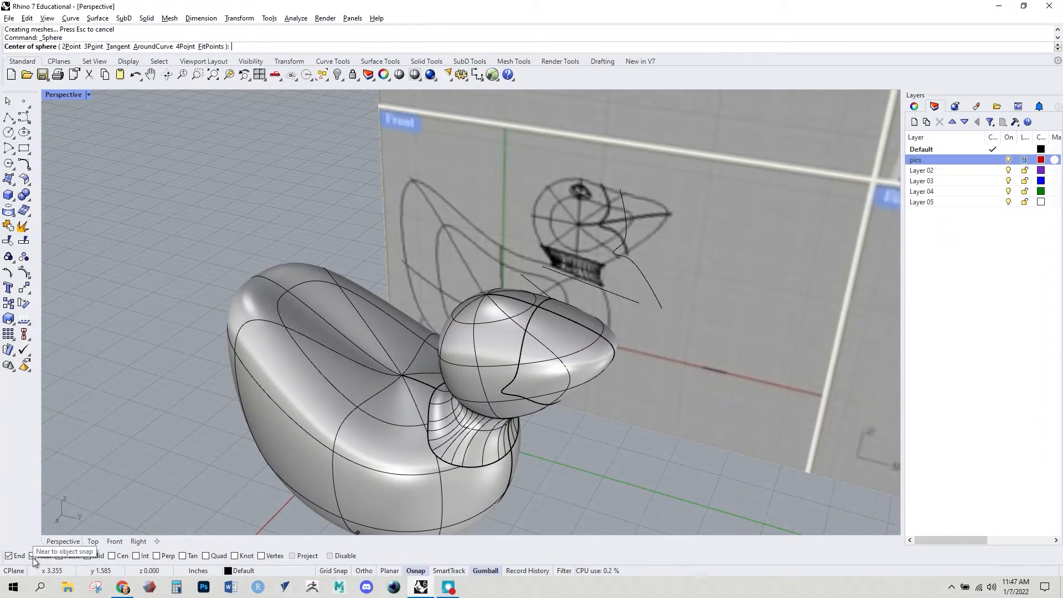
pyautogui.scroll(3, 463, 368)
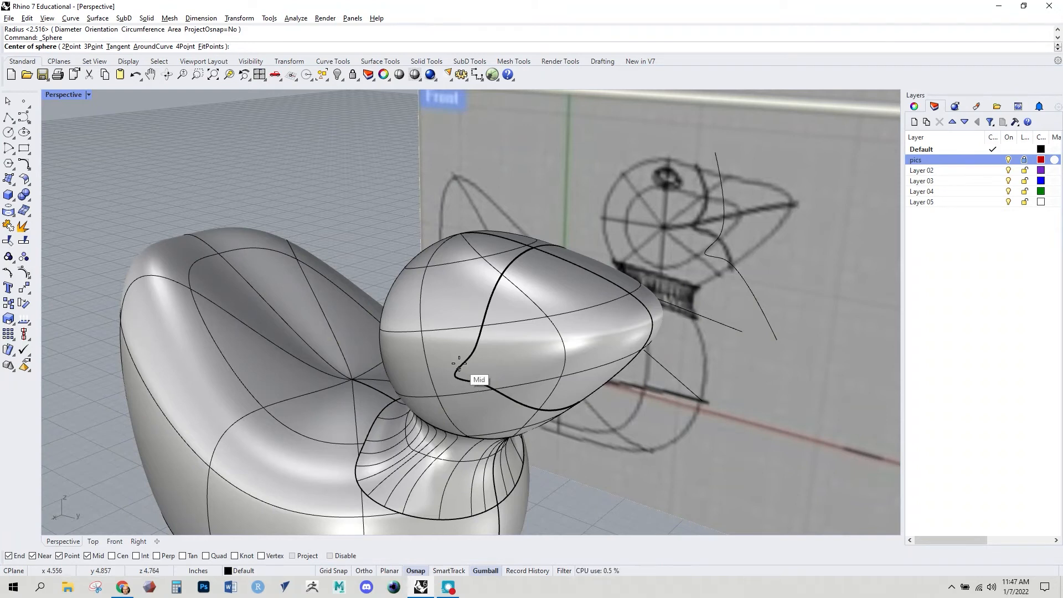
pyautogui.click(459, 364)
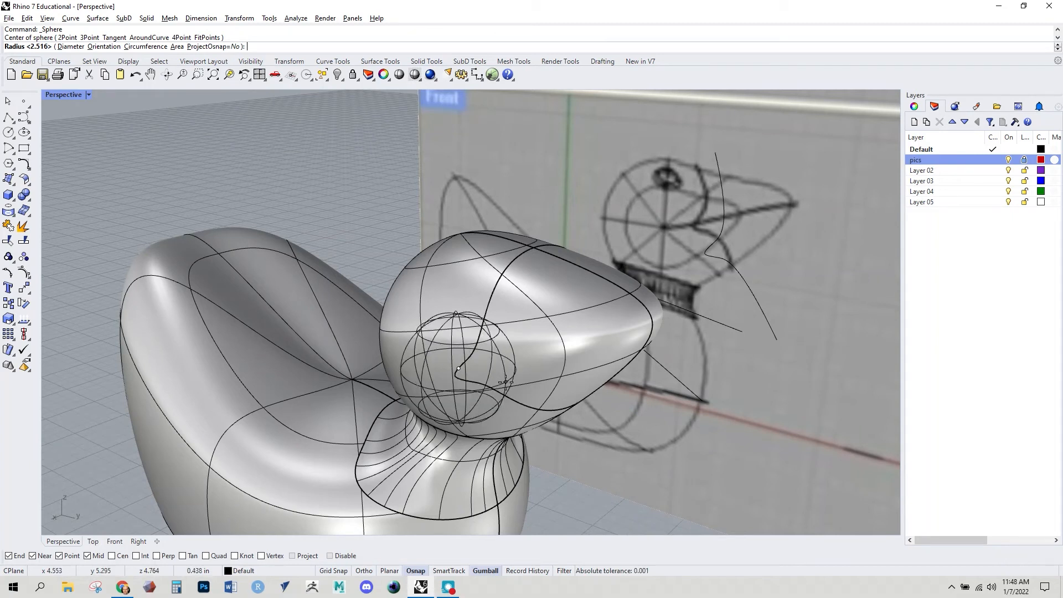
pyautogui.click(497, 381)
pyautogui.moveTo(497, 381)
pyautogui.mouseDown(button='right')
pyautogui.moveTo(523, 415)
pyautogui.moveTo(541, 368)
pyautogui.moveTo(506, 389)
pyautogui.mouseUp(button='right')
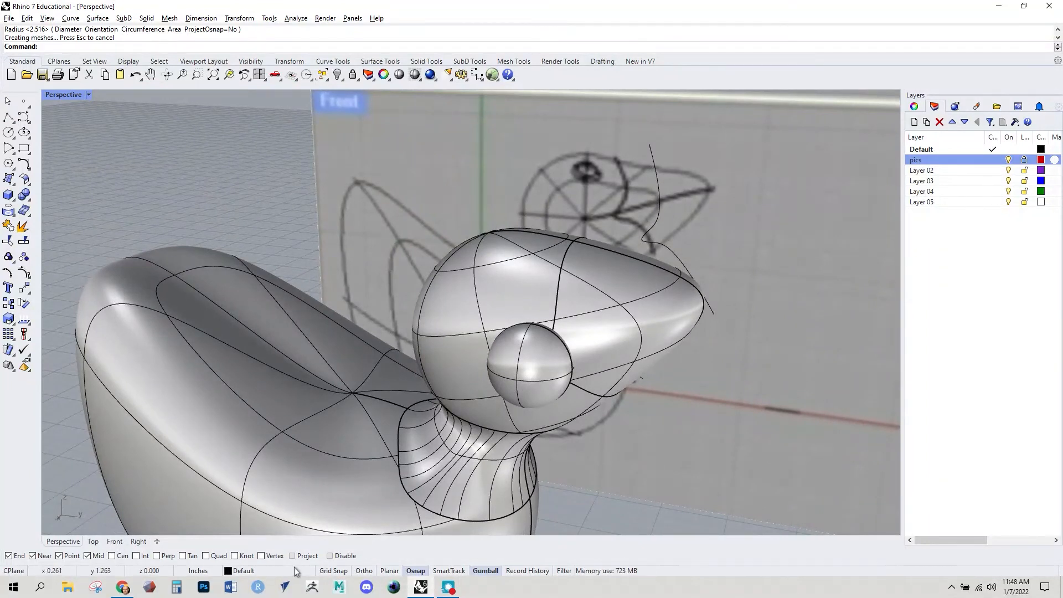
# - Turn off object snapping and move the eye sphere back from the beak seam and up to eye height on the head
pyautogui.click(419, 570)
pyautogui.moveTo(527, 401); pyautogui.dragTo(554, 374, button='right')
pyautogui.click(554, 374)
pyautogui.moveTo(614, 363); pyautogui.dragTo(526, 359)
pyautogui.moveTo(527, 361); pyautogui.dragTo(553, 350, button='right')
pyautogui.moveTo(555, 259); pyautogui.dragTo(558, 211)
pyautogui.moveTo(557, 238); pyautogui.dragTo(464, 281, button='right')
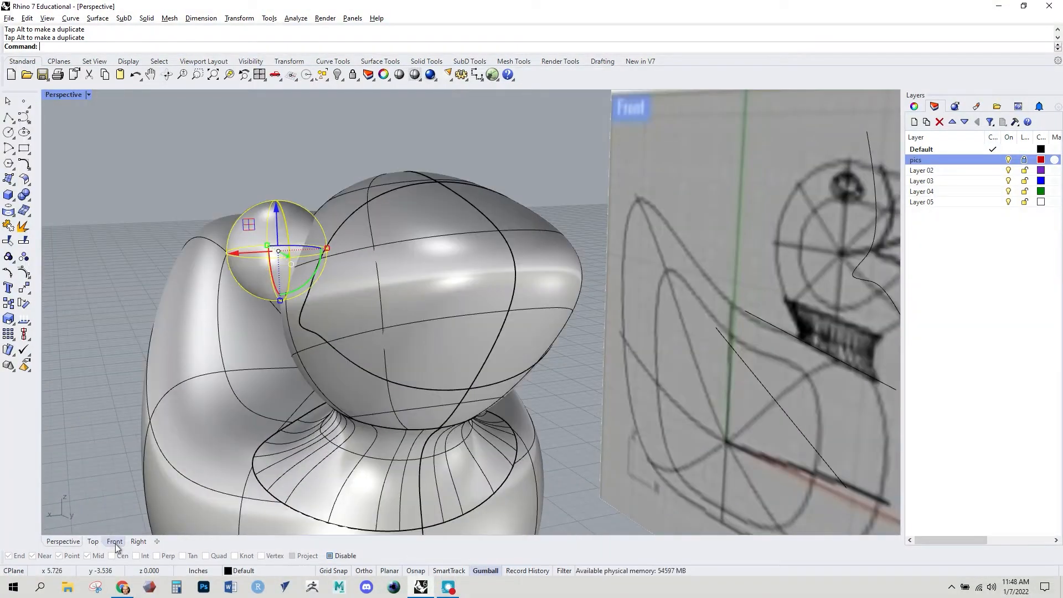
# - In the Front view, draw a vertical line about 0.82 in long across the eye sphere's outer side and shift it slightly outward
pyautogui.click(115, 541)
pyautogui.scroll(-3, 572, 273)
pyautogui.scroll(8, 584, 313)
pyautogui.moveTo(649, 317); pyautogui.dragTo(566, 352, button='right')
pyautogui.scroll(6, 558, 284)
pyautogui.click(4, 120)
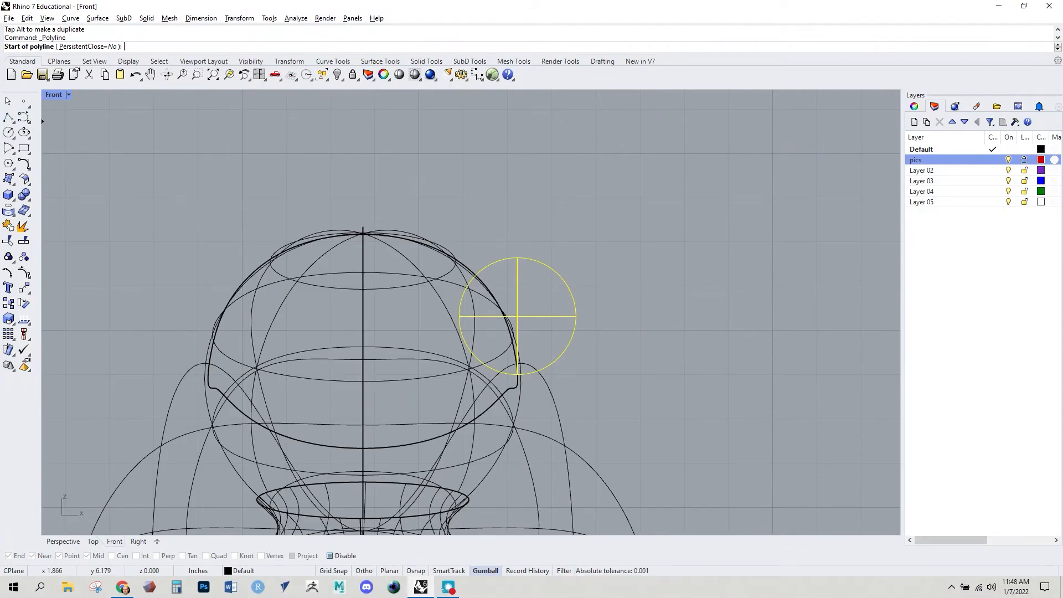
pyautogui.click(551, 247)
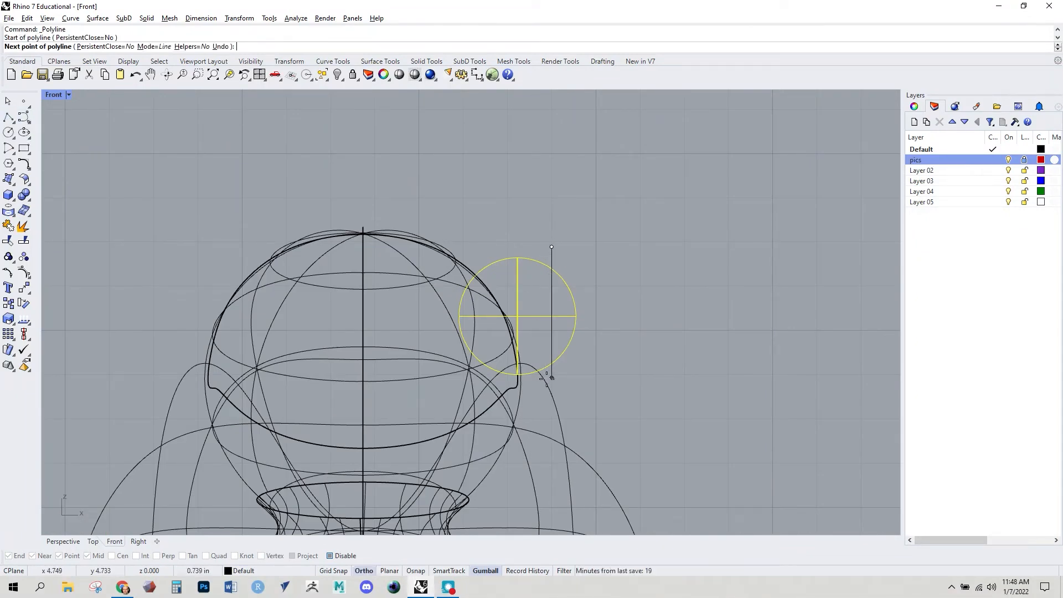
pyautogui.press('F8')
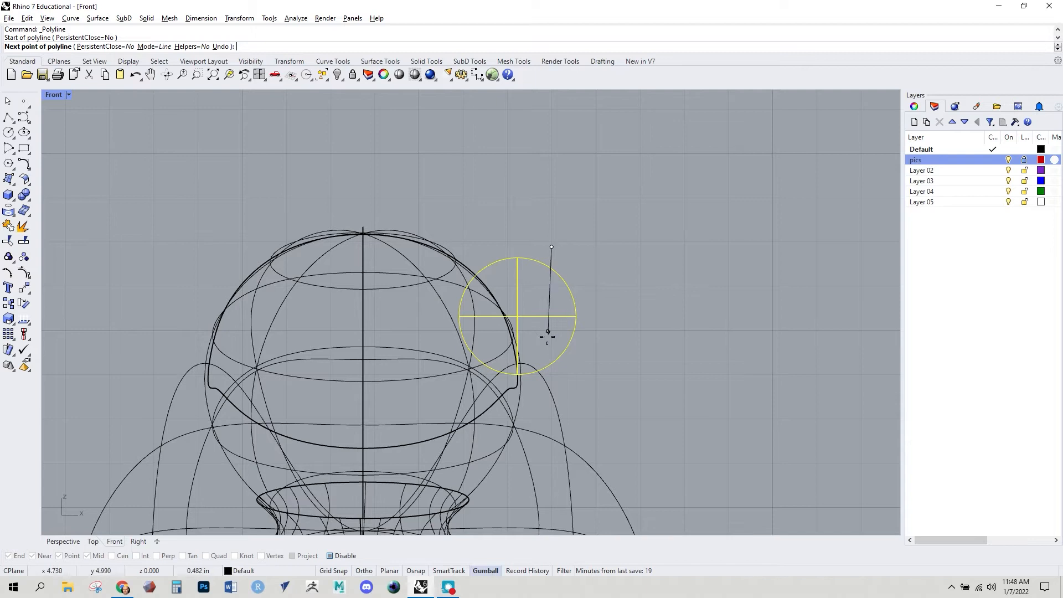
pyautogui.press('F8')
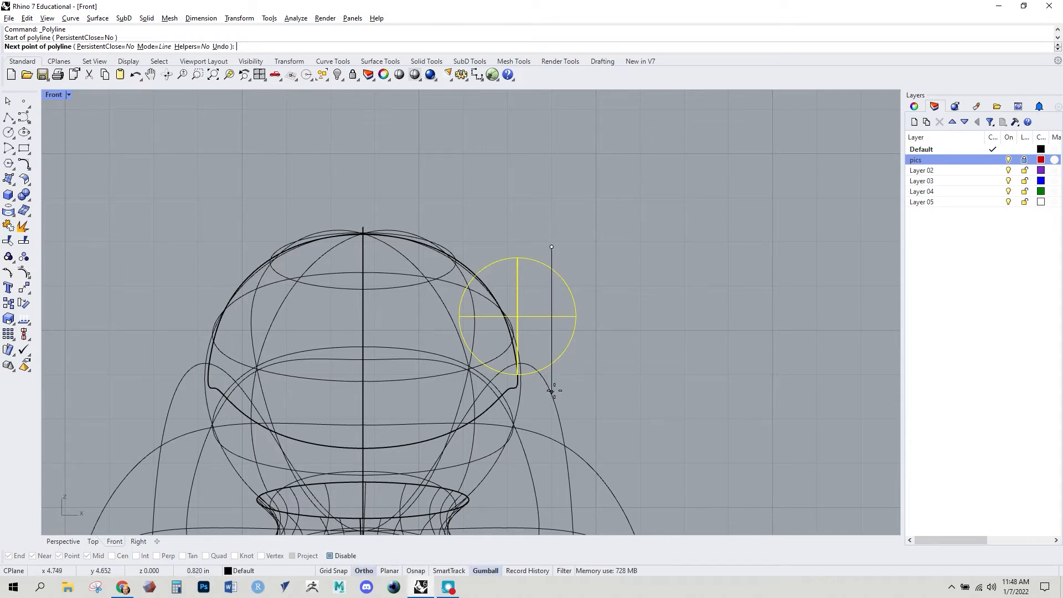
pyautogui.click(551, 390)
pyautogui.press('Return')
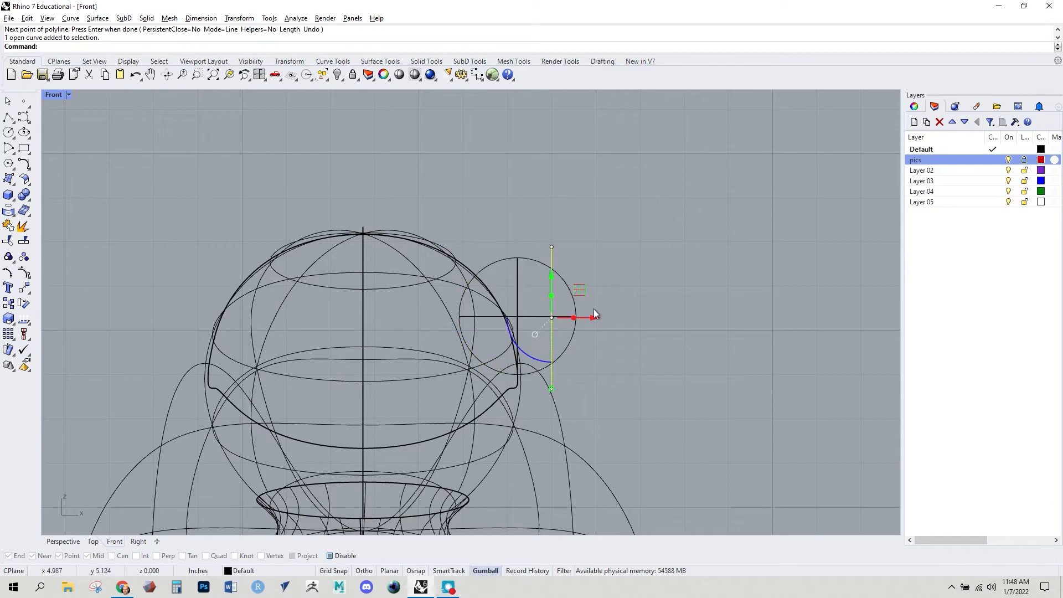
pyautogui.moveTo(593, 315); pyautogui.dragTo(604, 320)
pyautogui.click(603, 375)
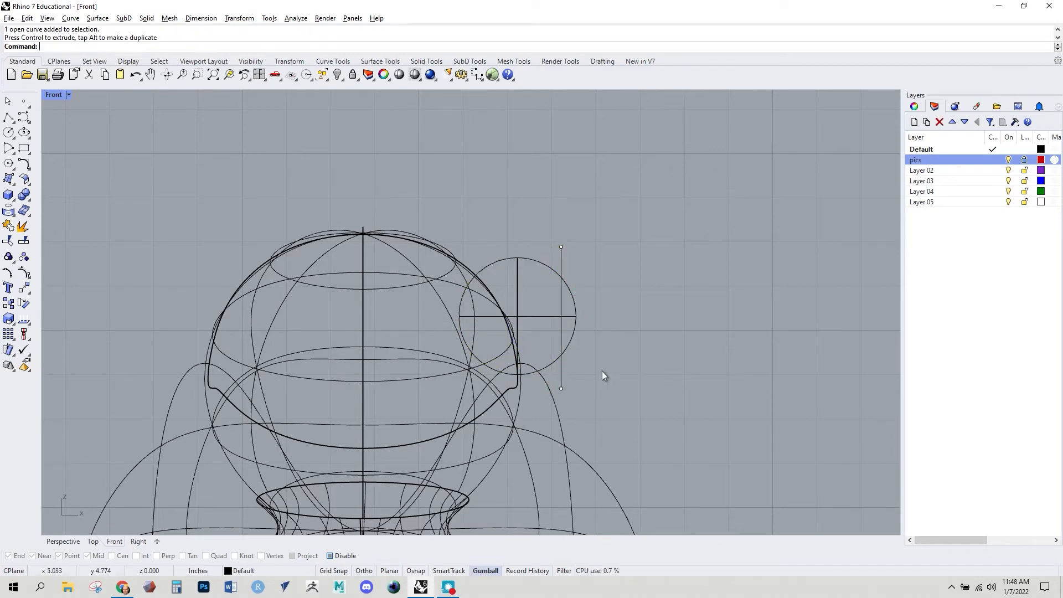
# - Split the eye sphere with the vertical line as the cutting object
pyautogui.moveTo(603, 376); pyautogui.dragTo(565, 387, button='right')
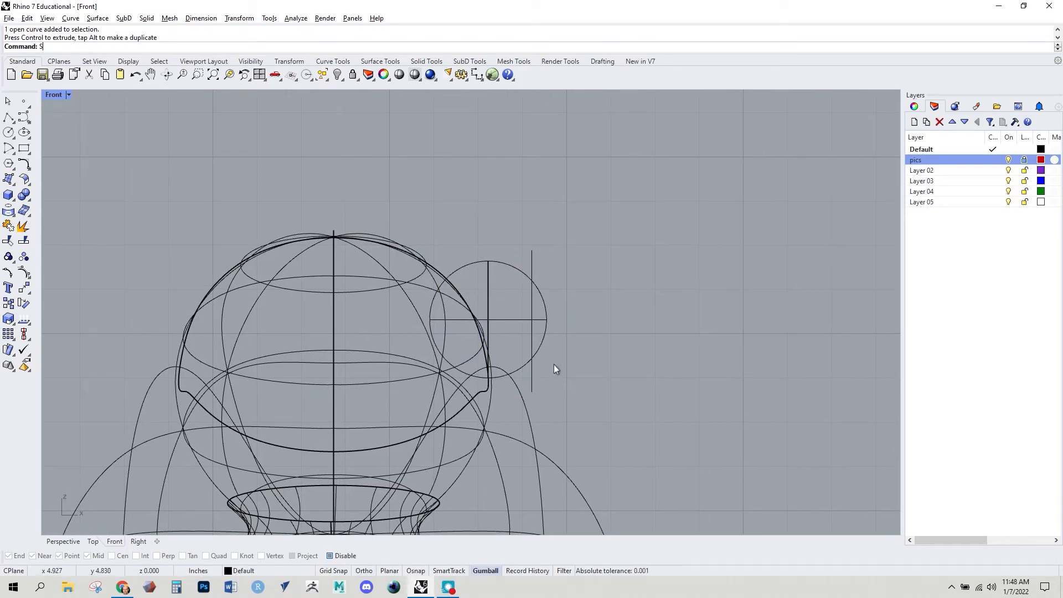
pyautogui.press('Return')
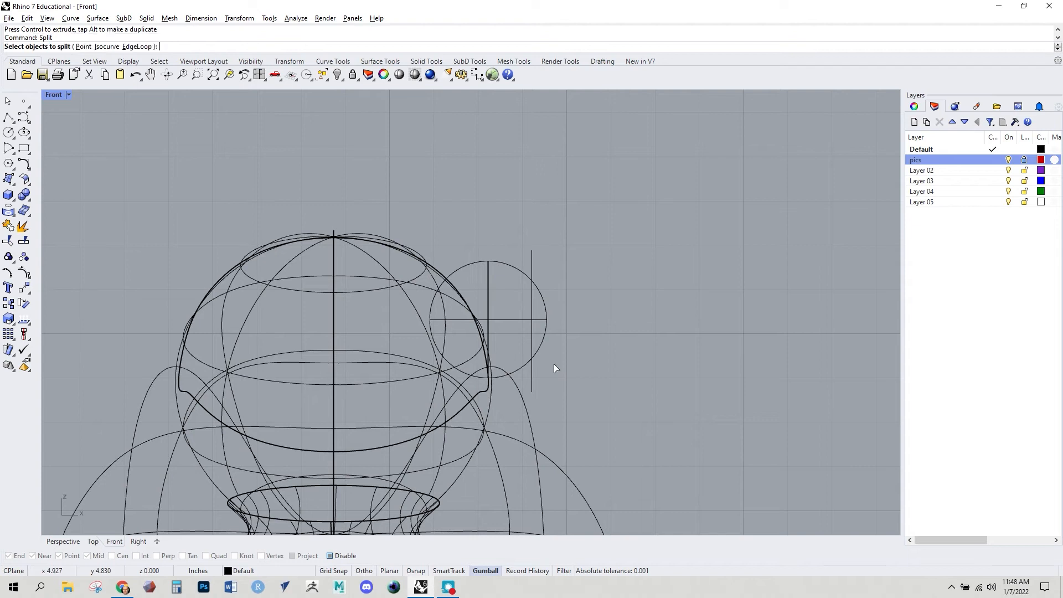
pyautogui.click(510, 319)
pyautogui.press('Return')
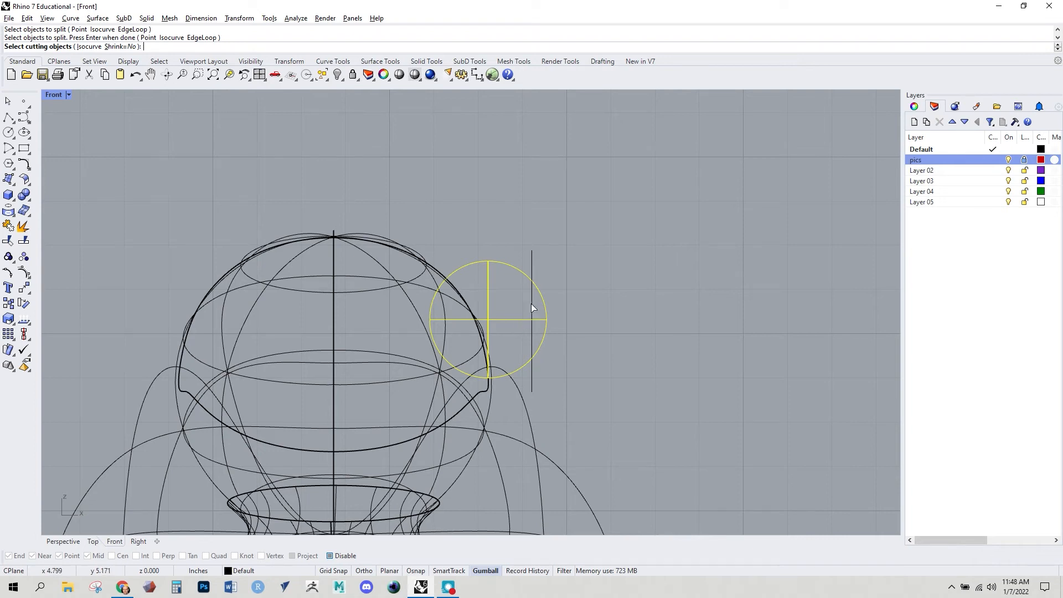
pyautogui.click(531, 305)
pyautogui.press('Return')
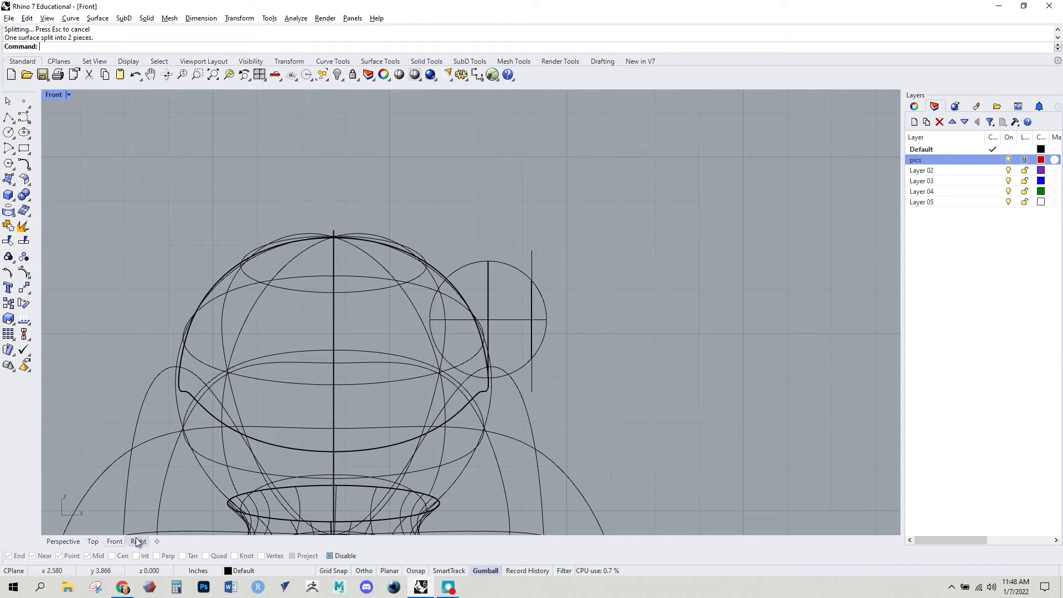
# - In the Perspective view, group the two split eye pieces, undoing the stray move of a single piece
pyautogui.click(62, 541)
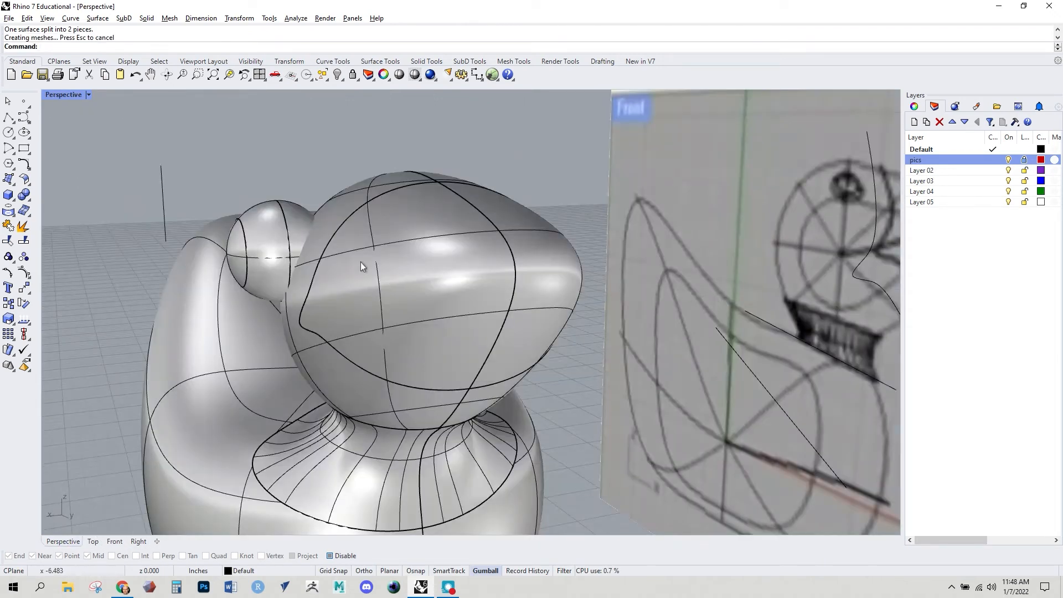
pyautogui.scroll(3, 303, 265)
pyautogui.moveTo(303, 265); pyautogui.dragTo(311, 360, button='right')
pyautogui.click(341, 308)
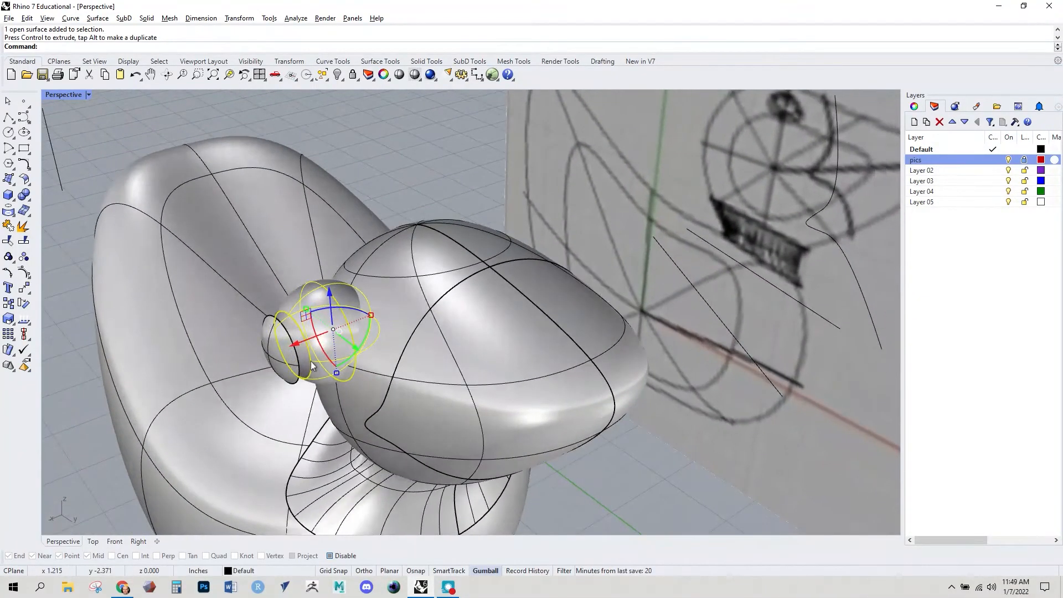
pyautogui.hotkey('ctrl', 'z')
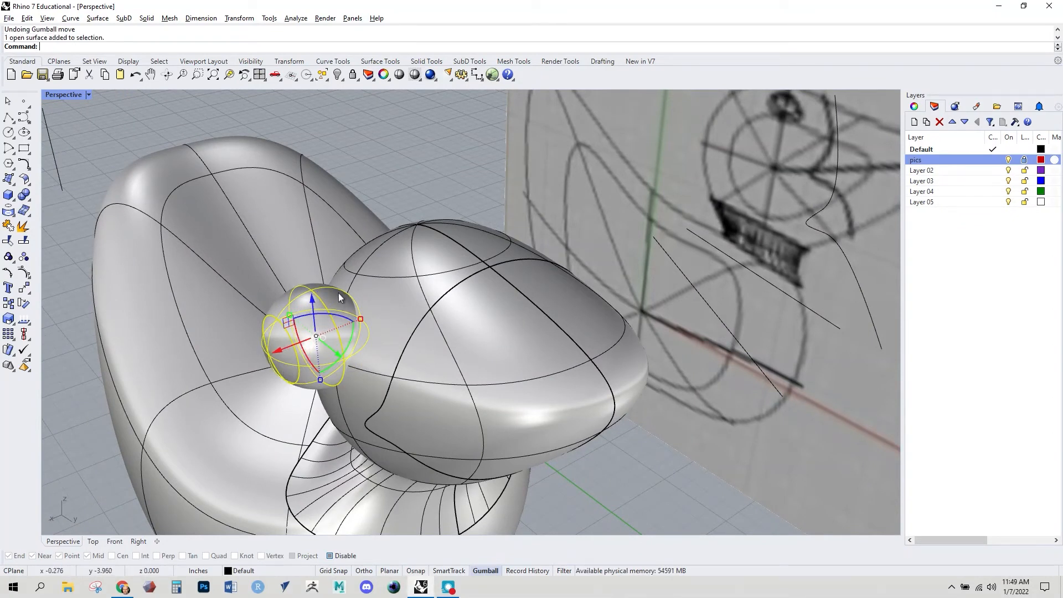
pyautogui.write('Group')
pyautogui.press('Return')
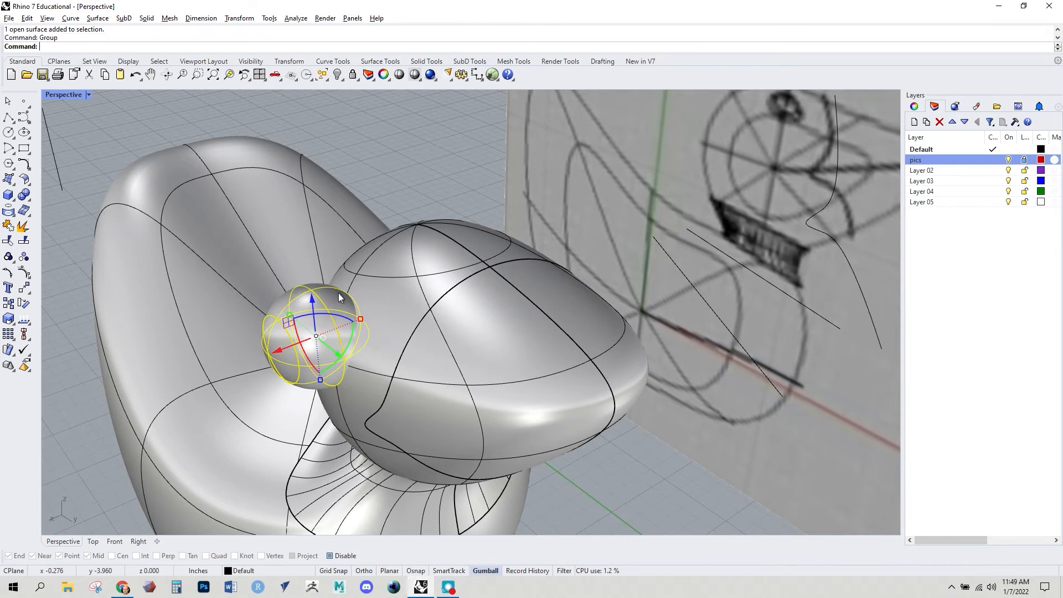
# - Flatten the grouped eye by scaling it along its sideways axis and move it against the head's surface
pyautogui.moveTo(366, 346); pyautogui.dragTo(308, 316, button='right')
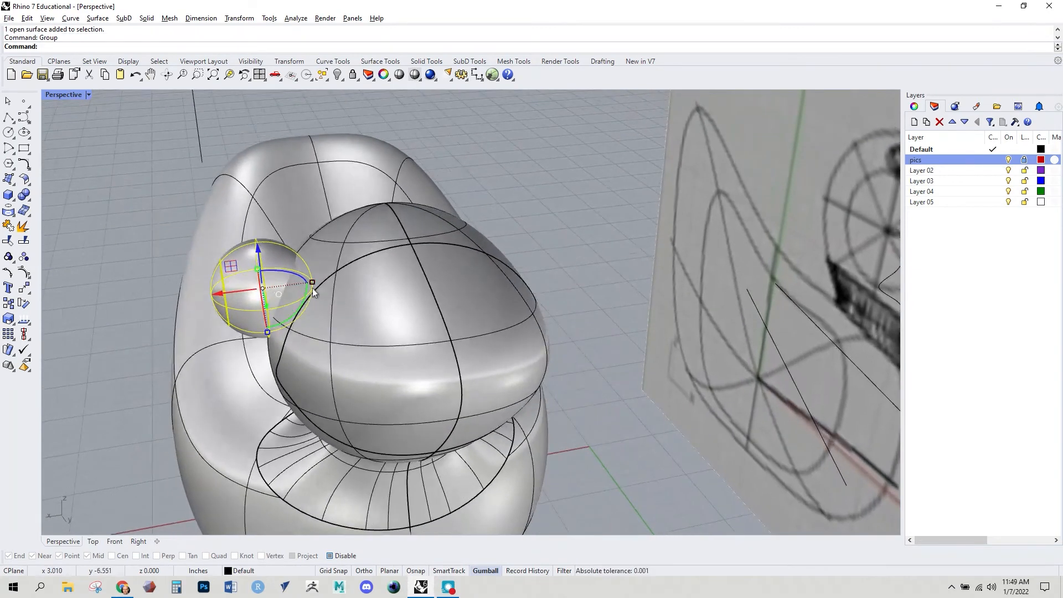
pyautogui.moveTo(313, 283); pyautogui.dragTo(289, 285)
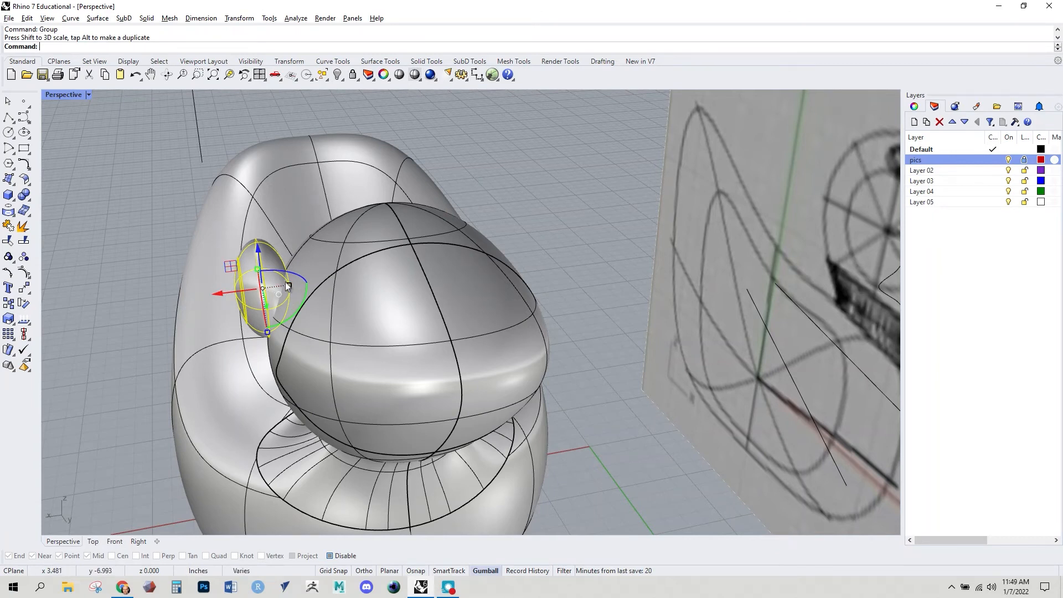
pyautogui.moveTo(289, 287)
pyautogui.mouseDown(button='right')
pyautogui.moveTo(310, 303)
pyautogui.moveTo(290, 284)
pyautogui.mouseUp(button='right')
pyautogui.moveTo(290, 281); pyautogui.dragTo(281, 283)
pyautogui.moveTo(224, 223); pyautogui.dragTo(237, 227)
pyautogui.moveTo(239, 238); pyautogui.dragTo(542, 321, button='right')
# - Scale the grouped eye down uniformly in 3D and inspect its fit on the head
pyautogui.click(542, 321)
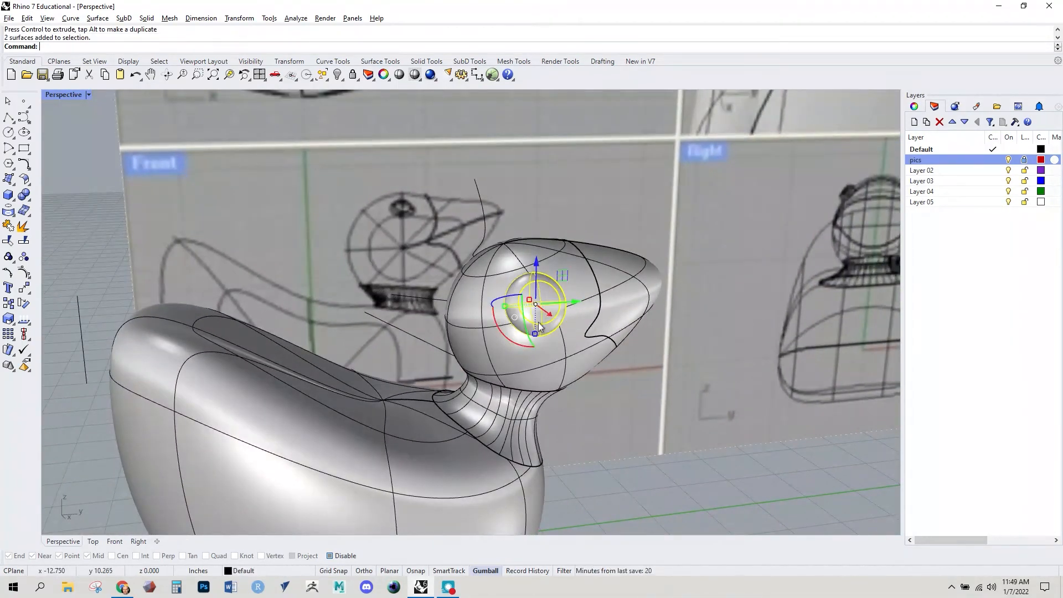
pyautogui.keyDown('shift'); pyautogui.moveTo(504, 306); pyautogui.dragTo(512, 306); pyautogui.keyUp('shift')
pyautogui.click(620, 472)
pyautogui.moveTo(620, 472); pyautogui.dragTo(464, 475, button='right')
pyautogui.moveTo(446, 377); pyautogui.dragTo(443, 354, button='right')
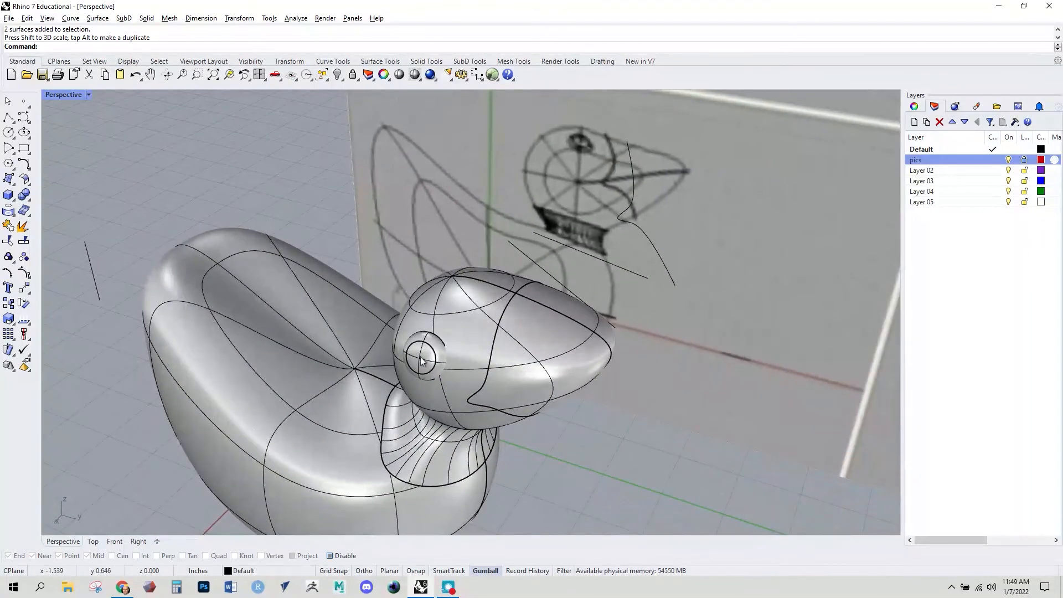
pyautogui.scroll(3, 443, 354)
pyautogui.scroll(-4, 444, 357)
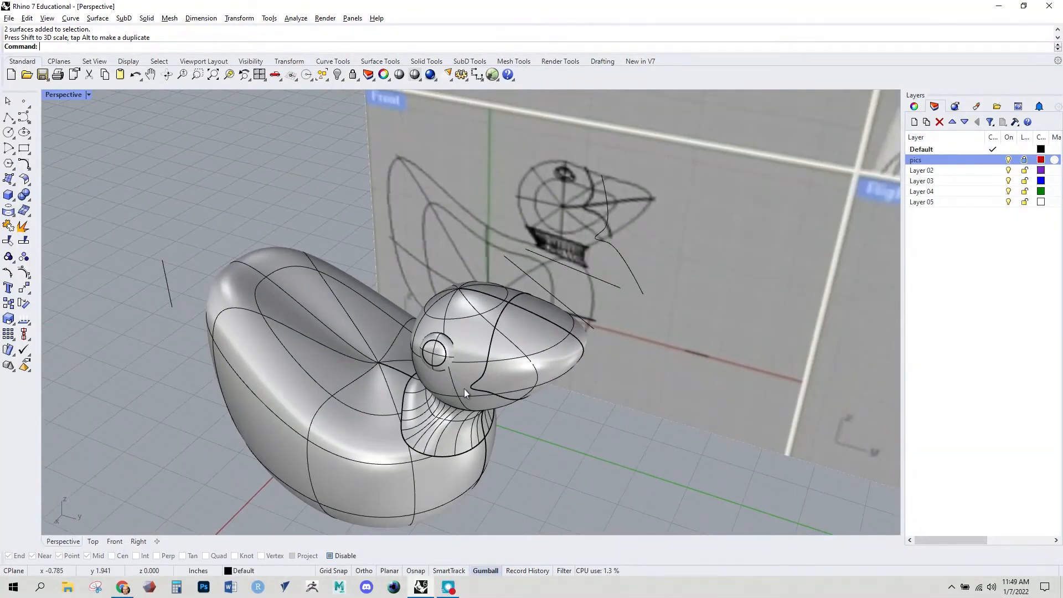
# - In the Top view, mirror a copy of the grouped eye across the body's lengthwise centre line, using object snaps and Ortho
pyautogui.click(441, 353)
pyautogui.moveTo(508, 434); pyautogui.dragTo(483, 425, button='right')
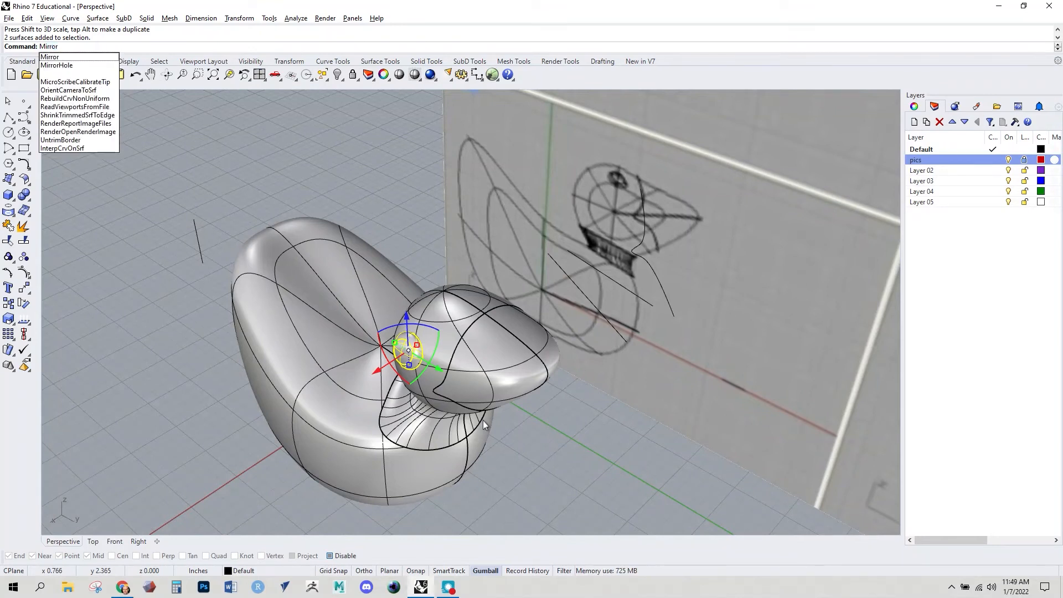
pyautogui.press('Return')
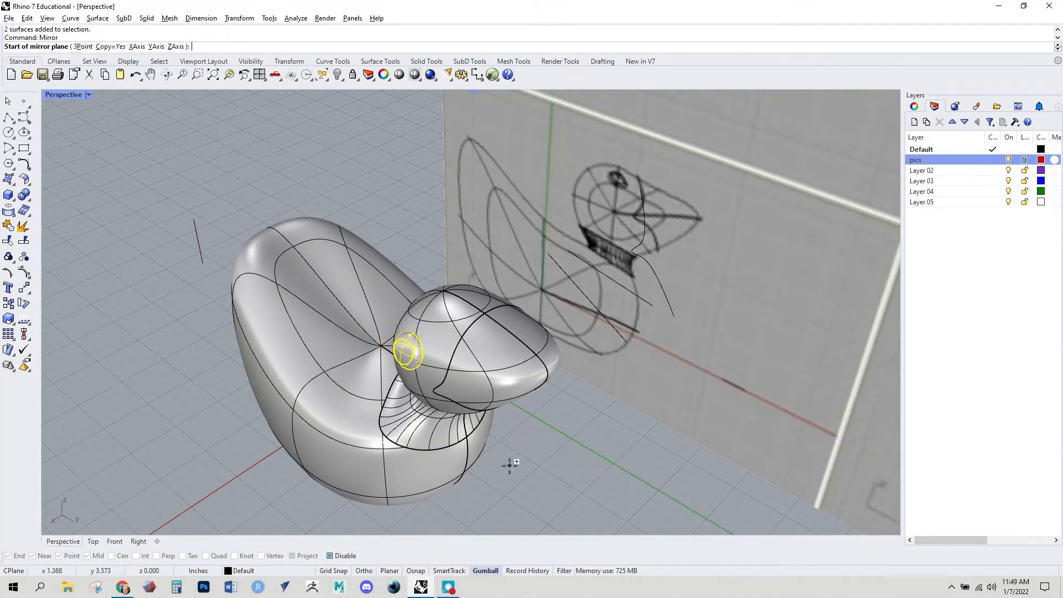
pyautogui.click(93, 541)
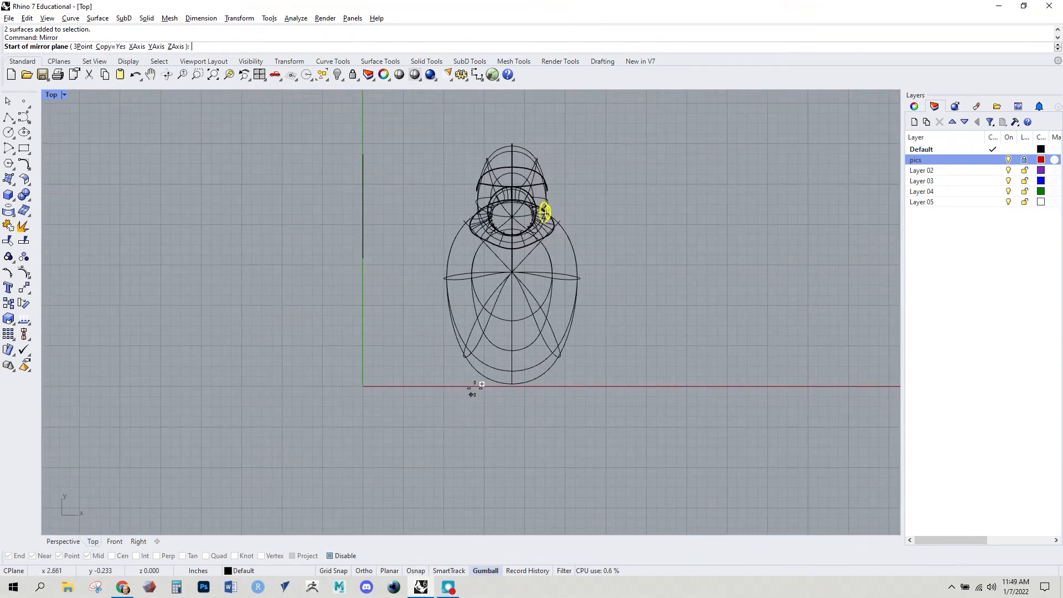
pyautogui.scroll(5, 482, 277)
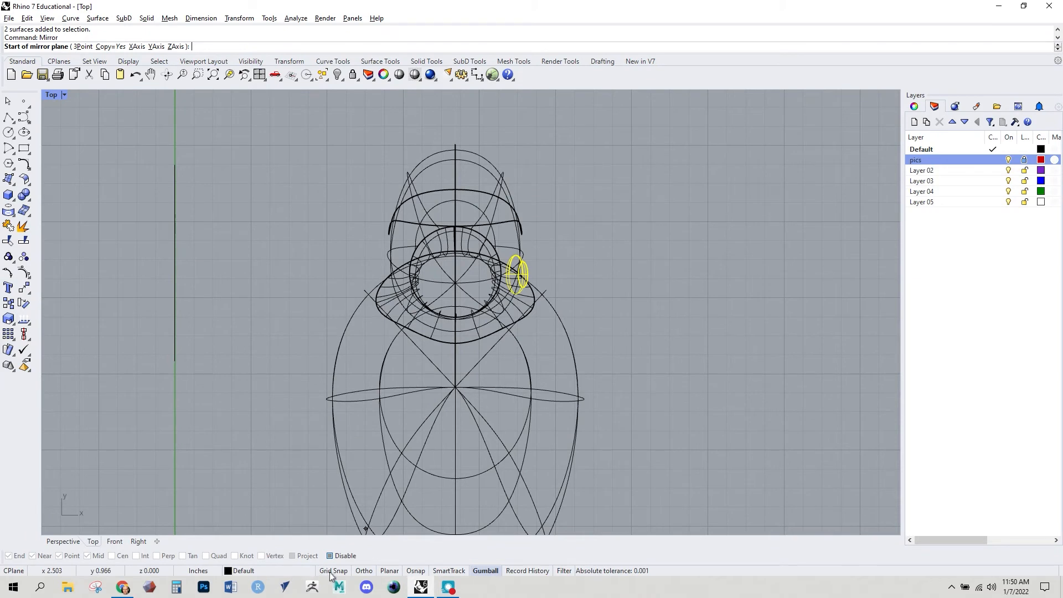
pyautogui.click(417, 572)
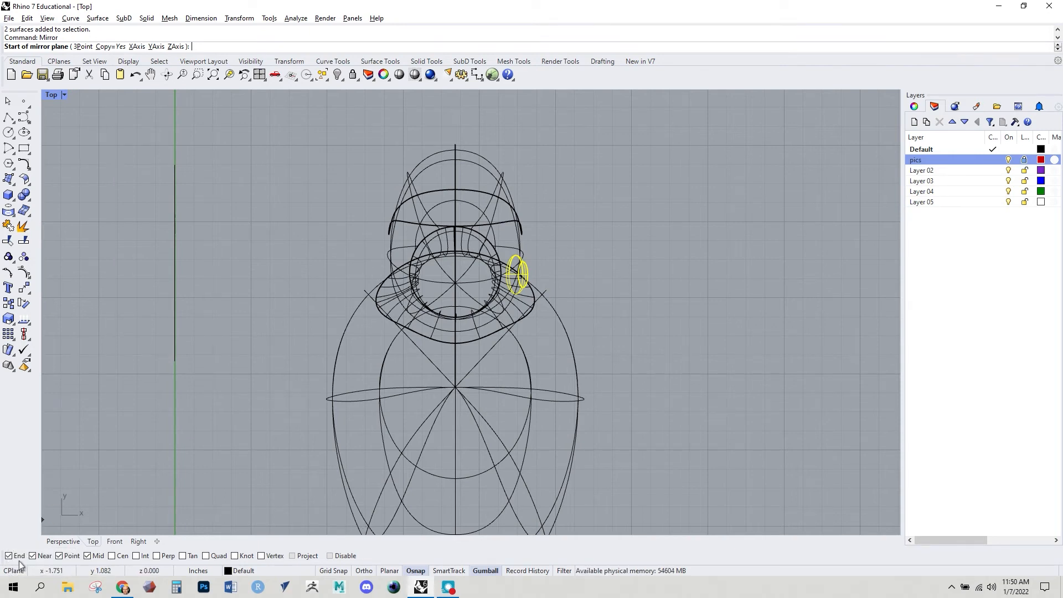
pyautogui.click(457, 388)
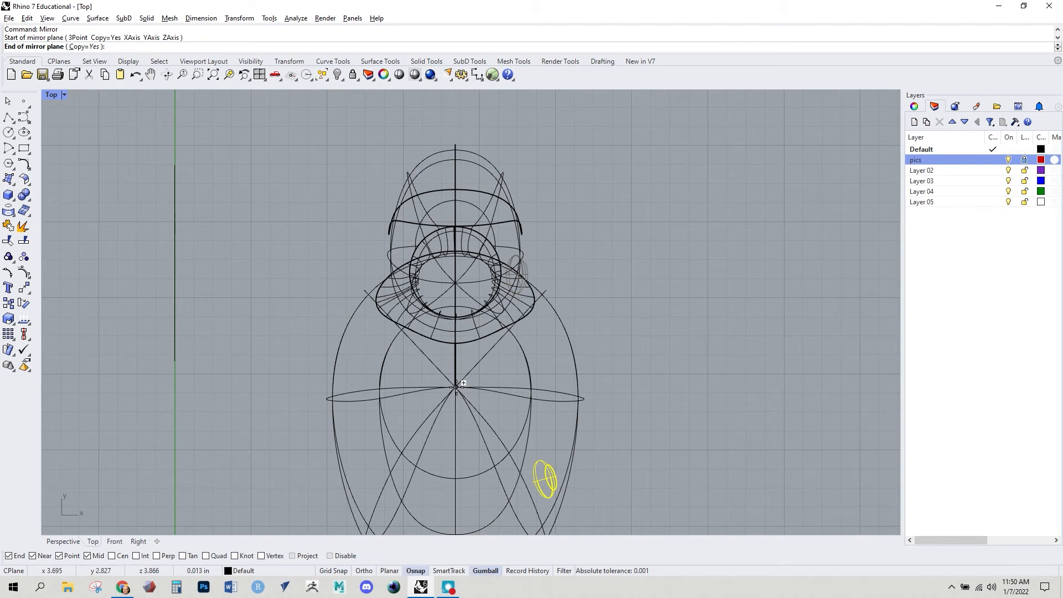
pyautogui.moveTo(458, 474); pyautogui.dragTo(481, 418, button='right')
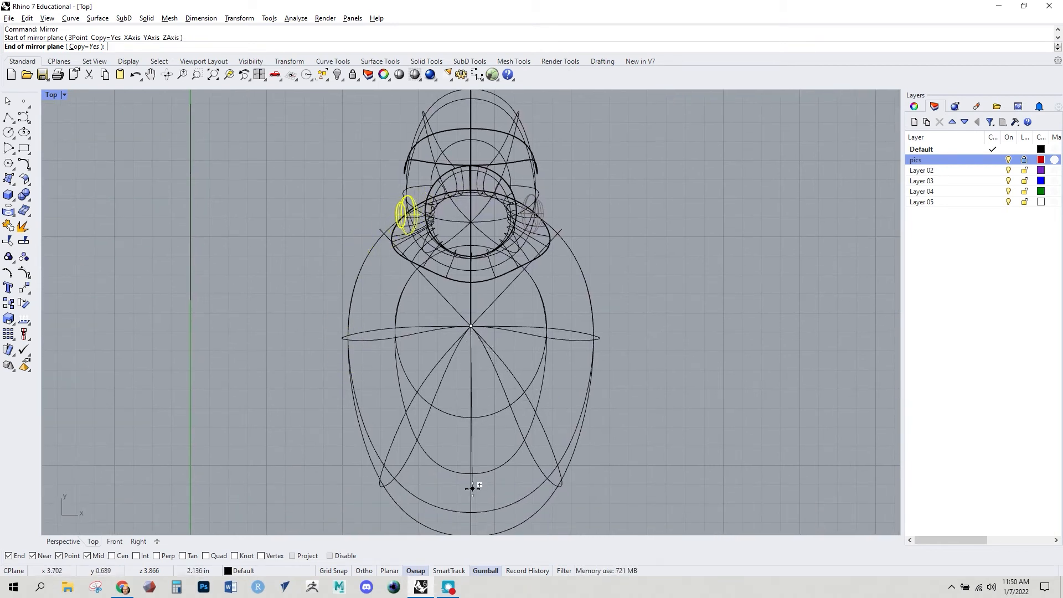
pyautogui.press('shift')
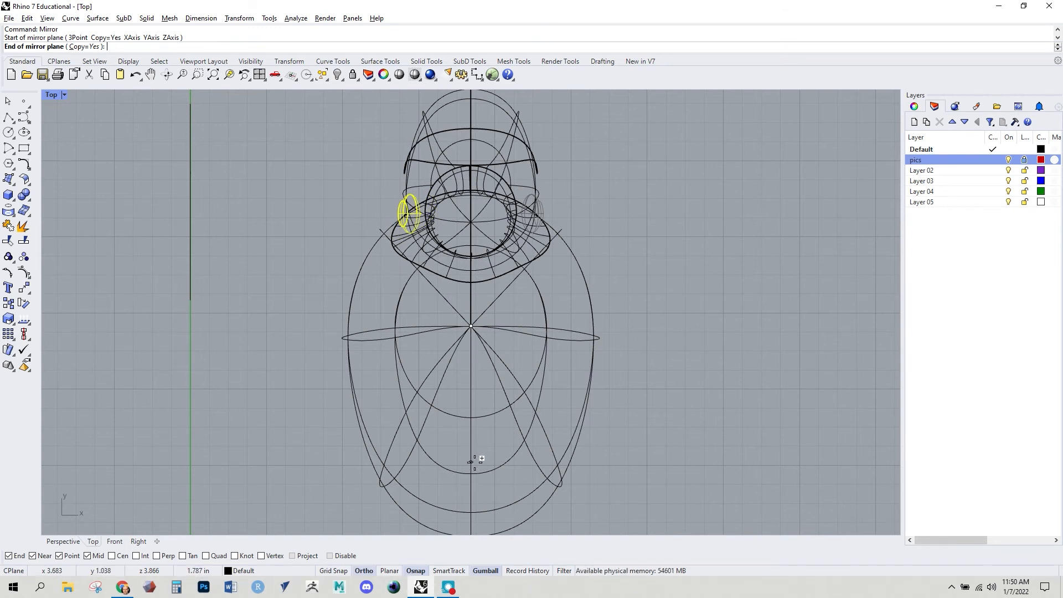
pyautogui.click(470, 502)
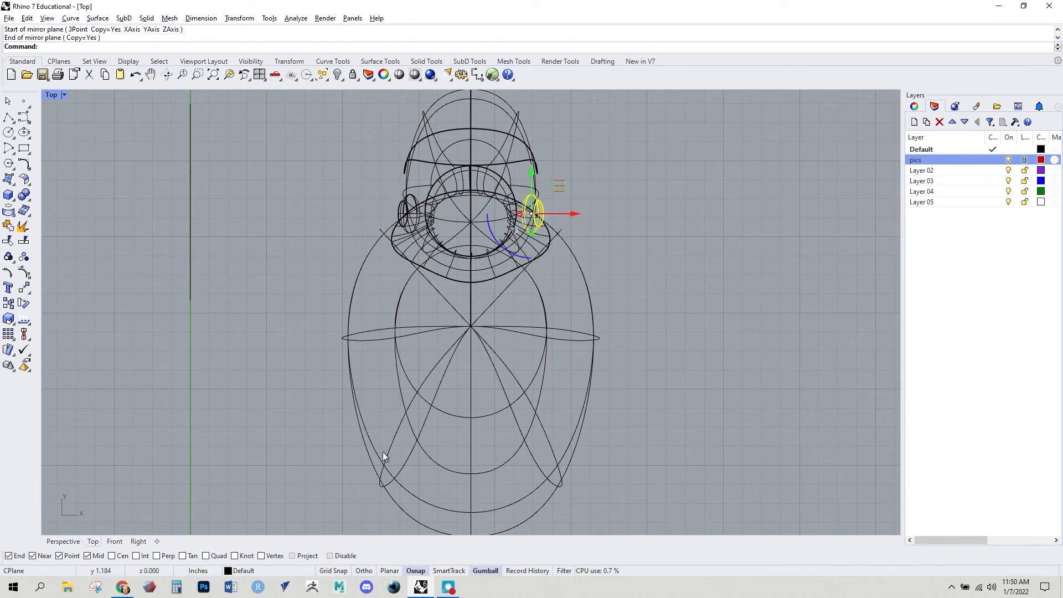
# - Examine the mirrored eyes on both sides of the head from several angles in the Perspective view
pyautogui.click(63, 541)
pyautogui.click(451, 446)
pyautogui.moveTo(452, 444); pyautogui.dragTo(502, 434, button='right')
pyautogui.click(570, 486)
pyautogui.moveTo(570, 484); pyautogui.dragTo(539, 463, button='right')
pyautogui.moveTo(231, 373); pyautogui.dragTo(179, 351, button='right')
pyautogui.click(199, 352)
pyautogui.moveTo(224, 440); pyautogui.dragTo(304, 400, button='right')
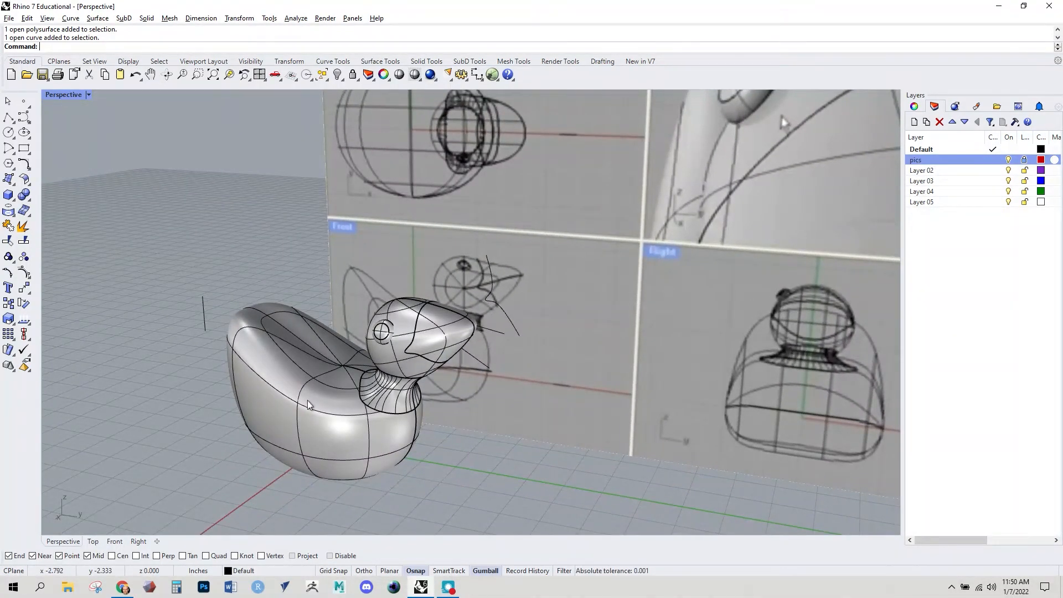
# - Select all leftover construction curves with SelCrv and delete them
pyautogui.write('elCrv')
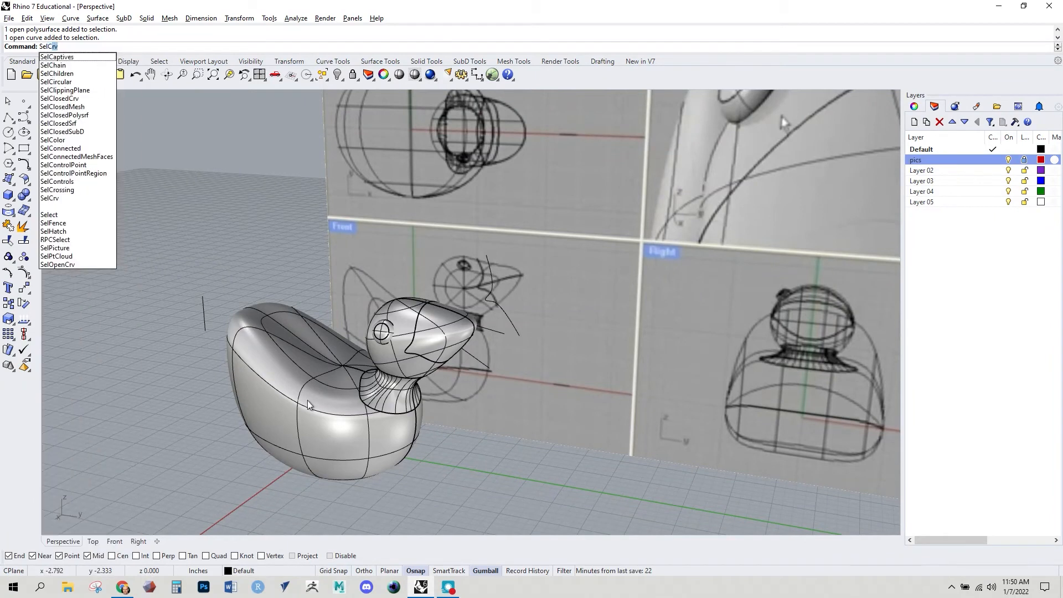
pyautogui.press('Return')
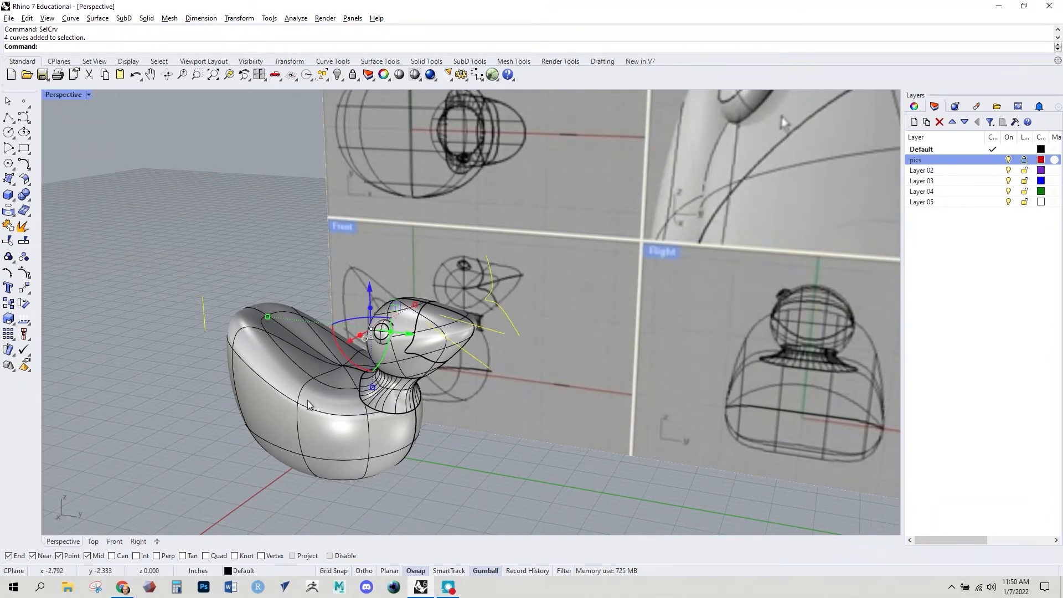
pyautogui.scroll(2, 402, 314)
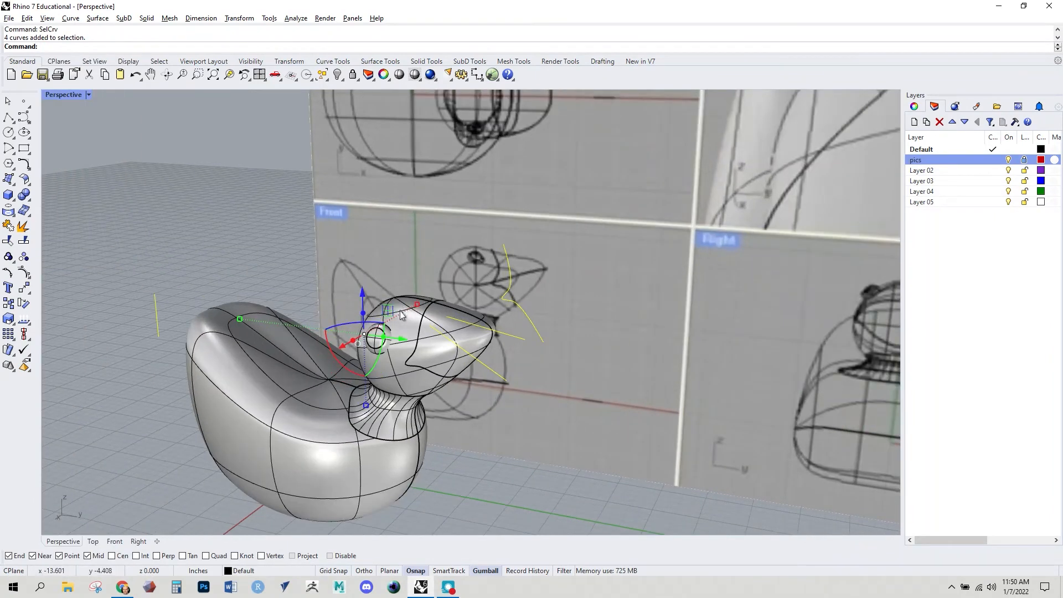
pyautogui.press('Delete')
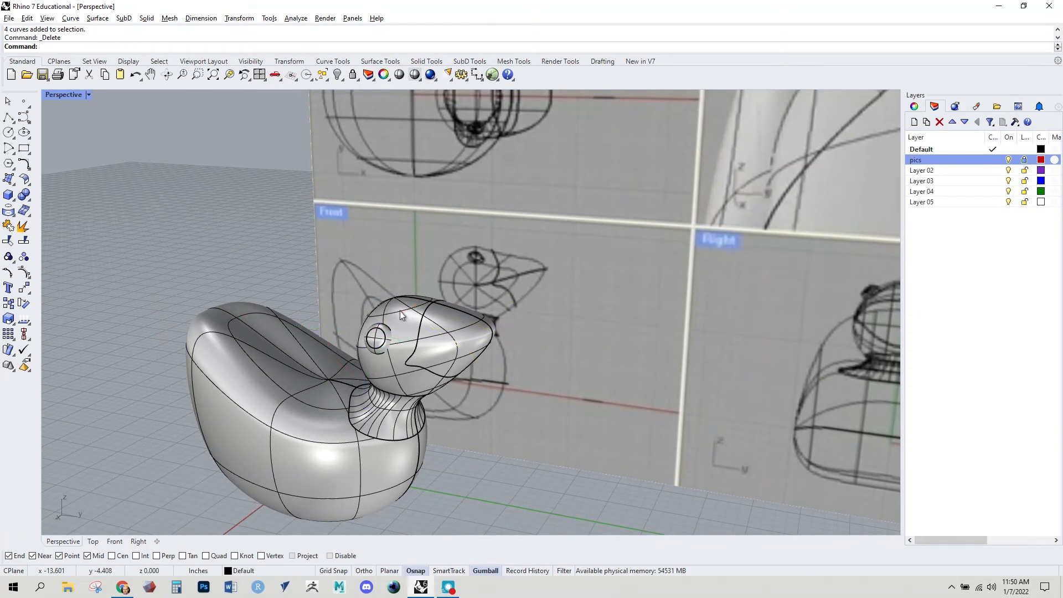
pyautogui.moveTo(410, 261); pyautogui.dragTo(474, 369, button='right')
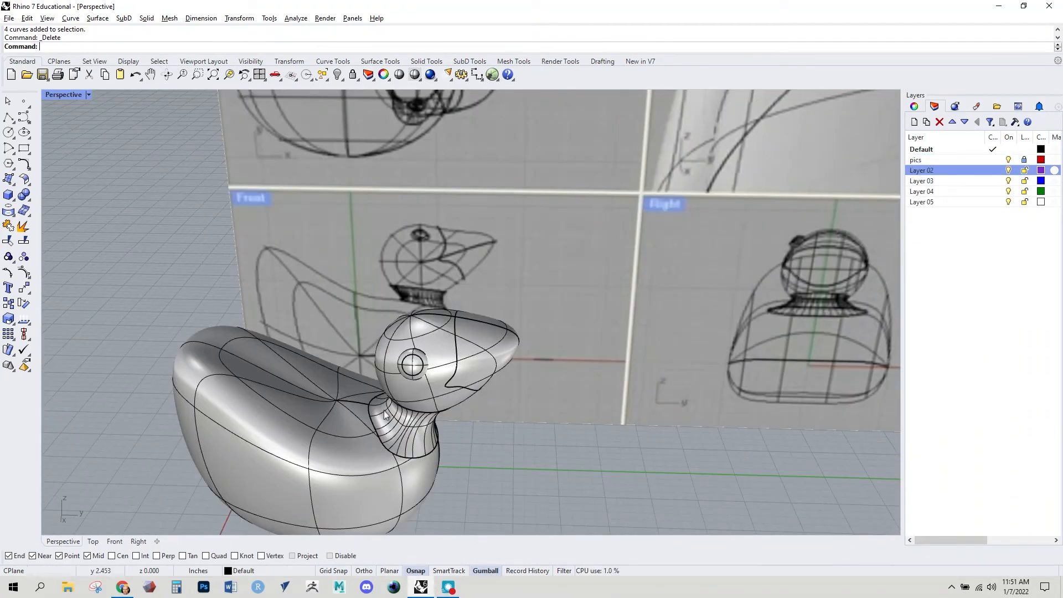
# - Rename Layer 02 as yellow and add three new layers named orange, black and white
pyautogui.click(930, 171)
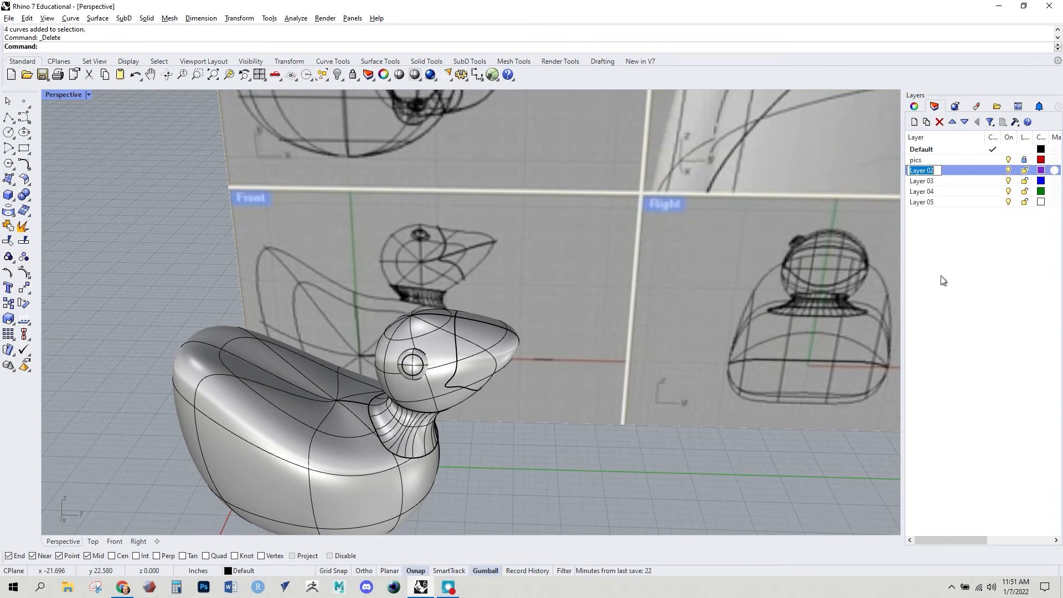
pyautogui.write('yellow')
pyautogui.press('Return')
pyautogui.hotkey('ctrl', 'n')
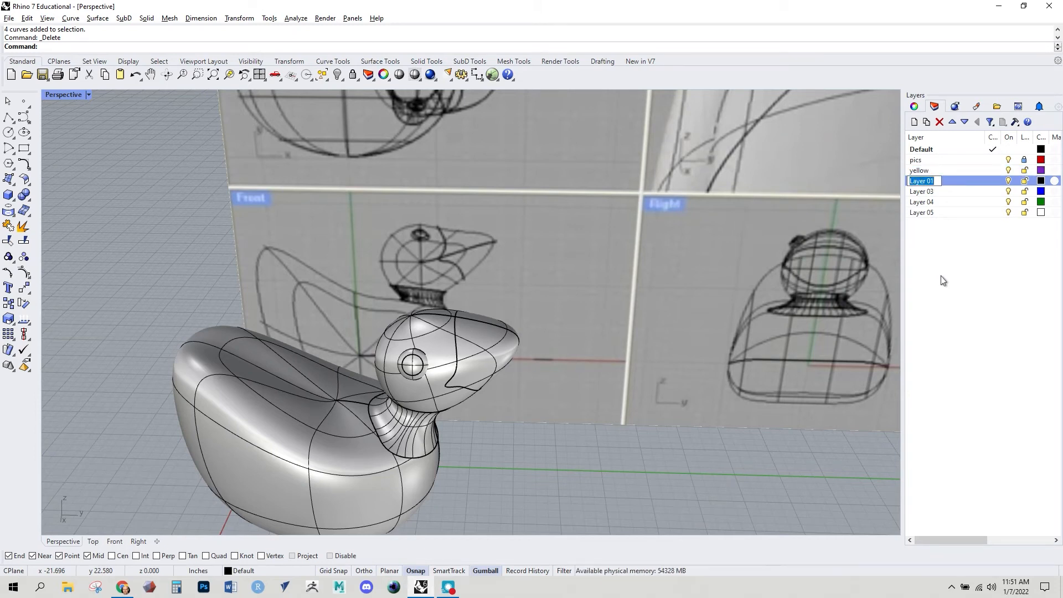
pyautogui.write('orange')
pyautogui.press('Return')
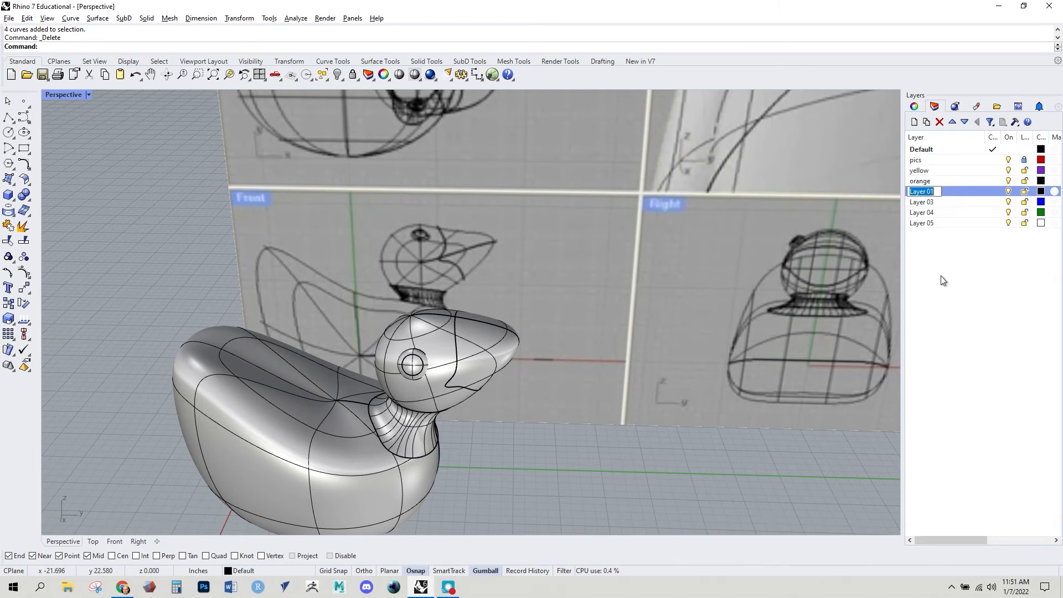
pyautogui.write('black')
pyautogui.press('Return')
pyautogui.write('white')
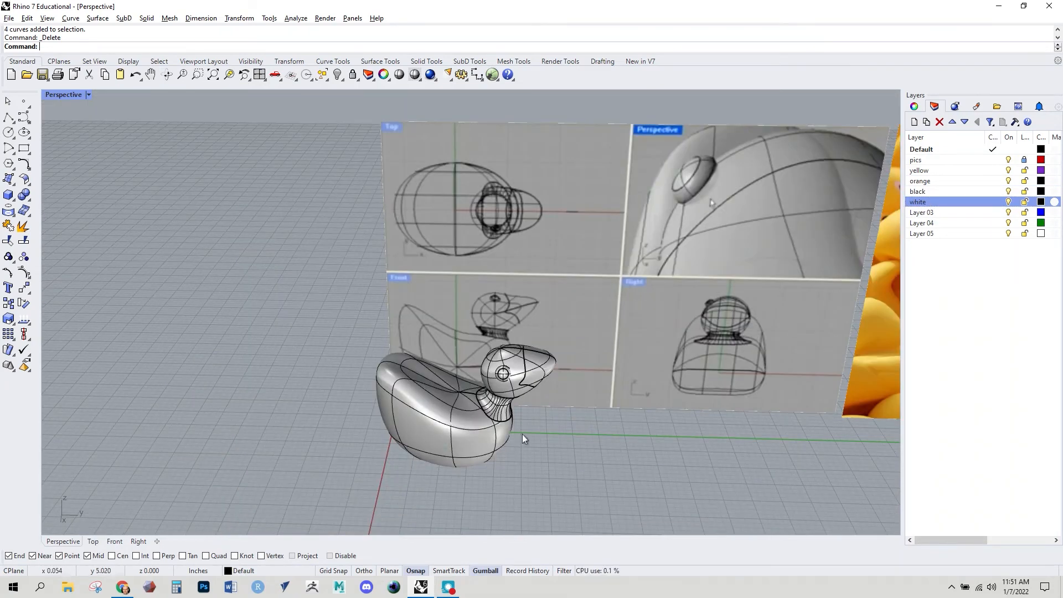
# - Move the beak polysurface to the orange layer
pyautogui.click(544, 367)
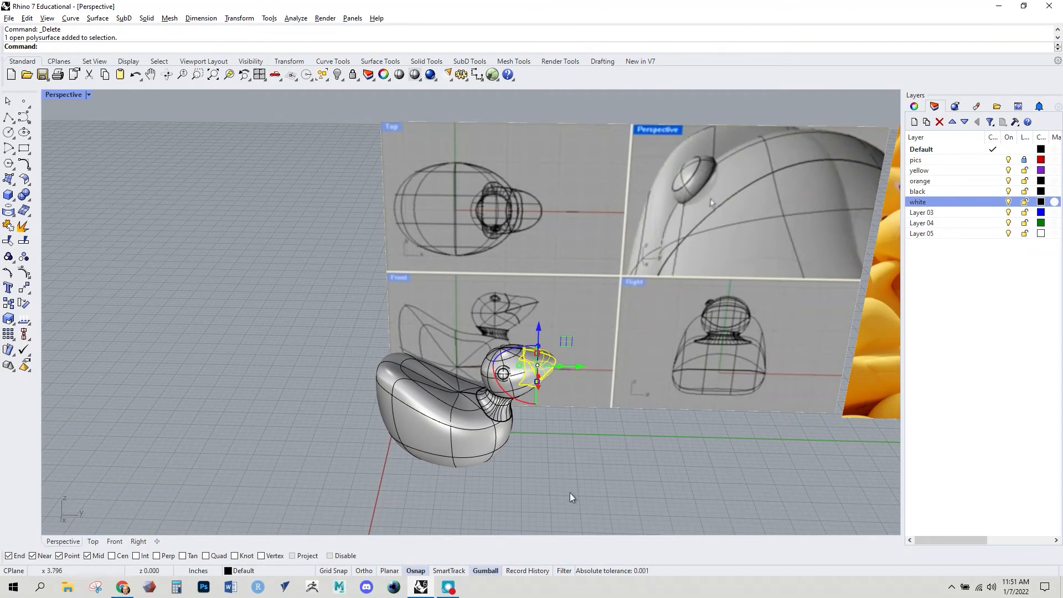
pyautogui.keyDown('shift'); pyautogui.moveTo(735, 422); pyautogui.dragTo(582, 404, button='right'); pyautogui.keyUp('shift')
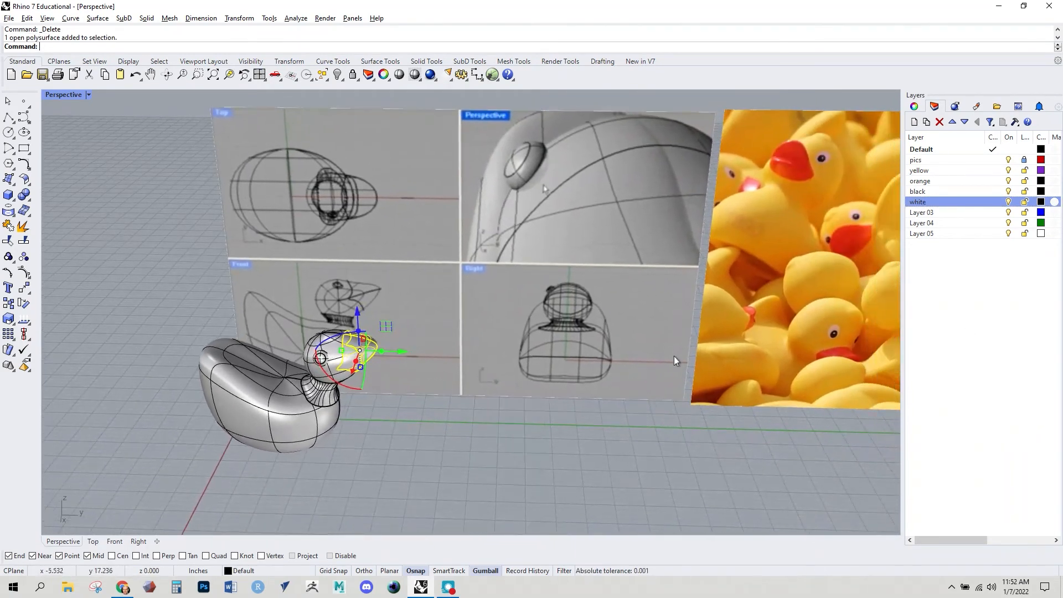
pyautogui.rightClick(922, 183)
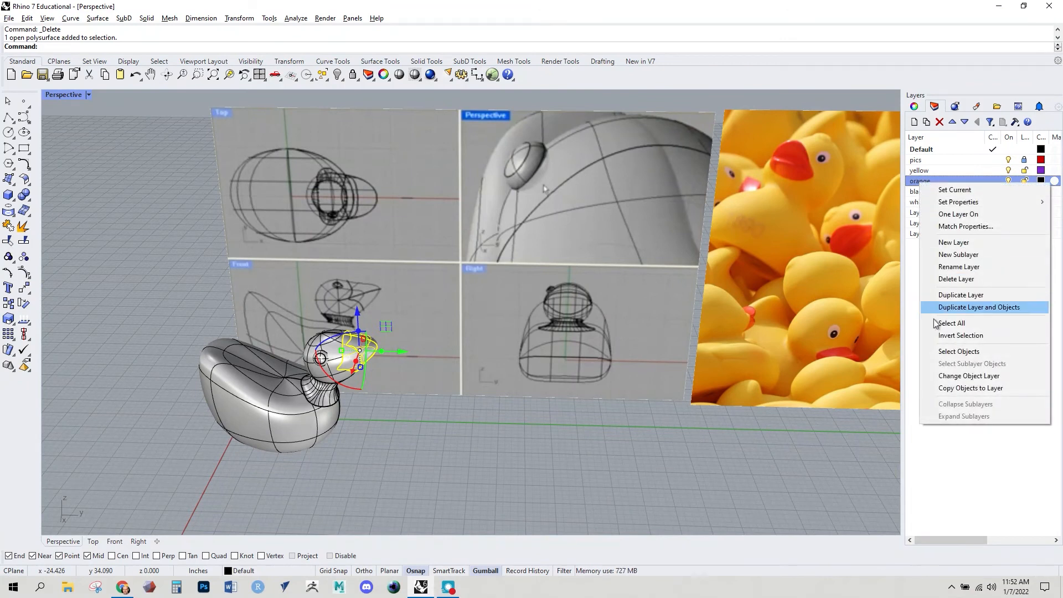
pyautogui.click(959, 378)
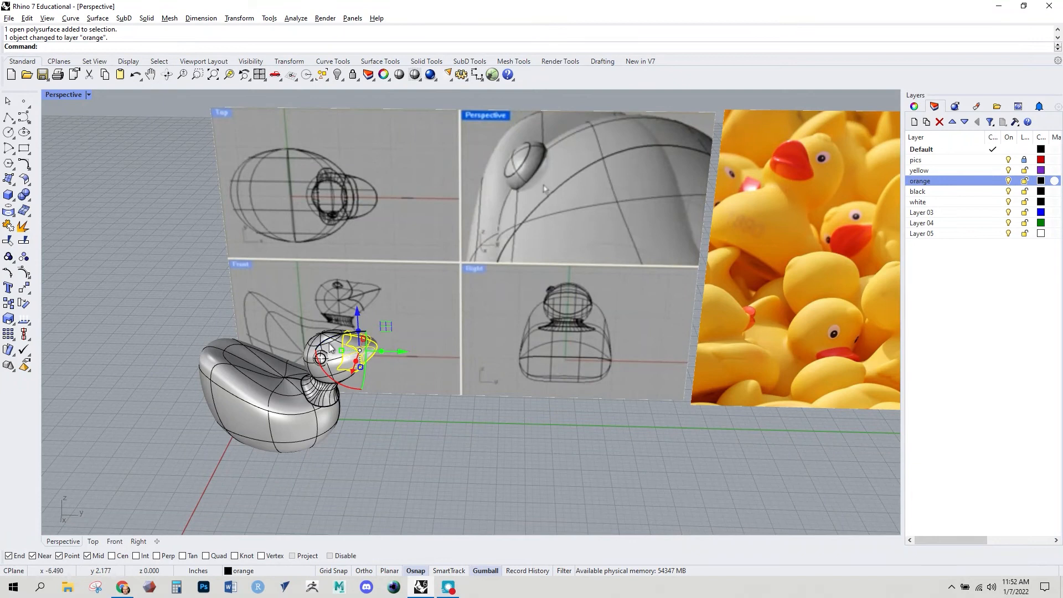
# - Move the joined body, neck and head polysurface to the yellow layer
pyautogui.click(311, 363)
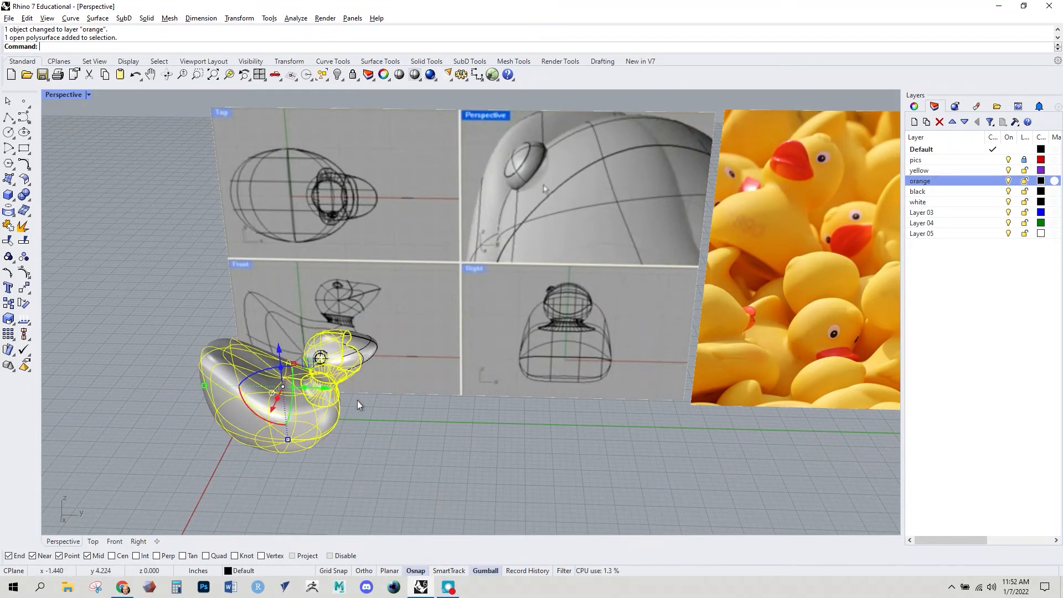
pyautogui.rightClick(922, 173)
pyautogui.click(952, 365)
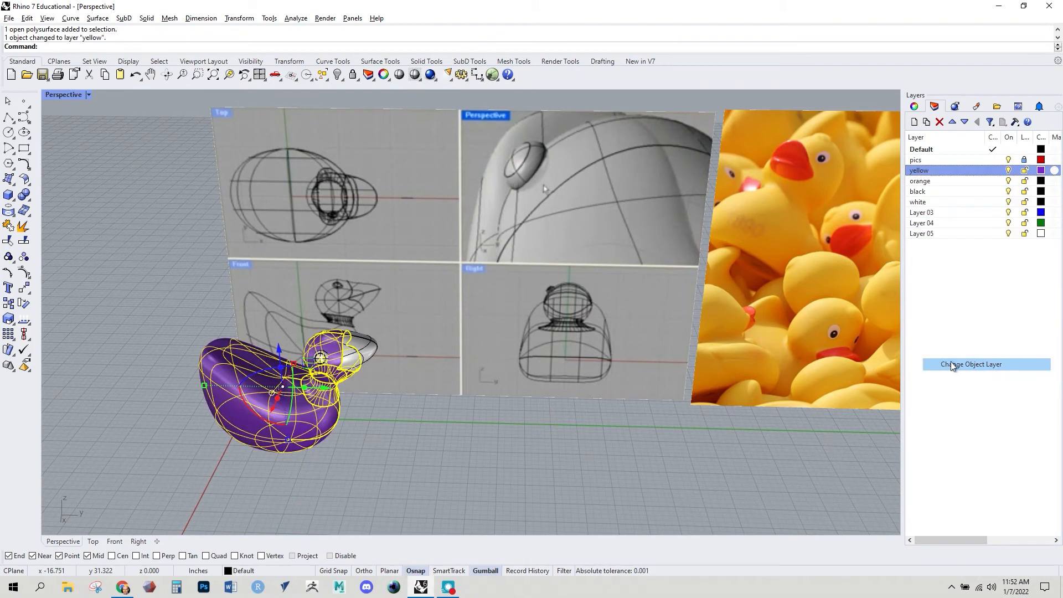
pyautogui.click(365, 427)
pyautogui.scroll(5, 333, 365)
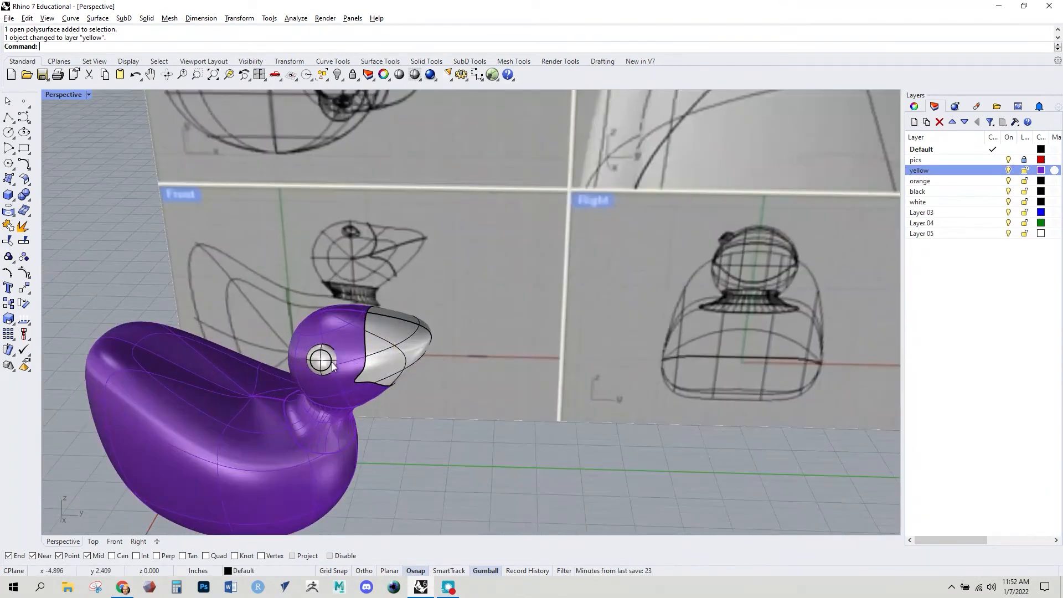
pyautogui.click(322, 360)
pyautogui.moveTo(323, 363); pyautogui.dragTo(474, 384, button='right')
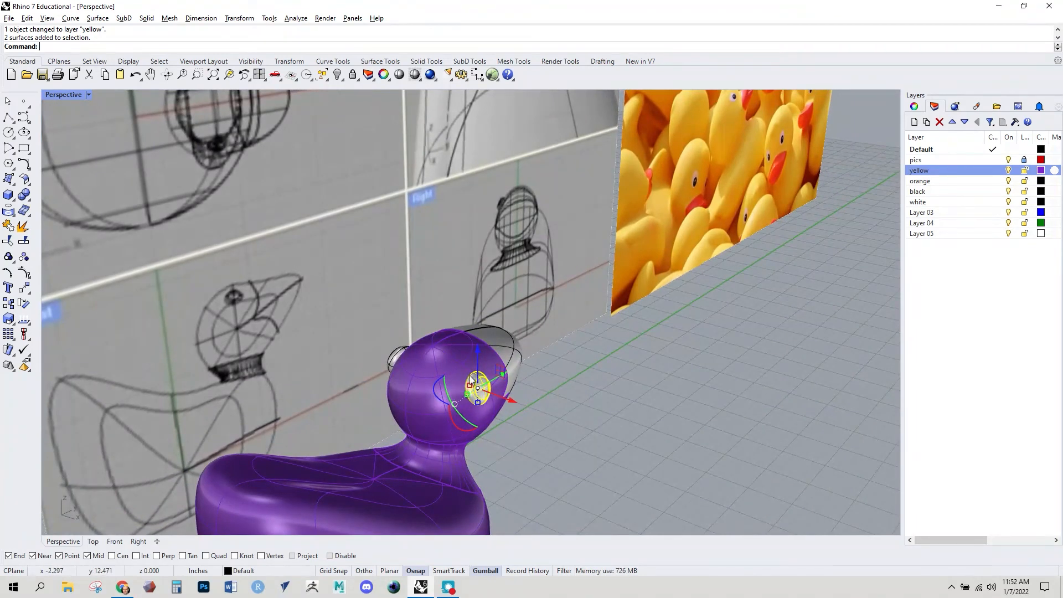
pyautogui.keyDown('shift'); pyautogui.click(397, 357); pyautogui.keyUp('shift')
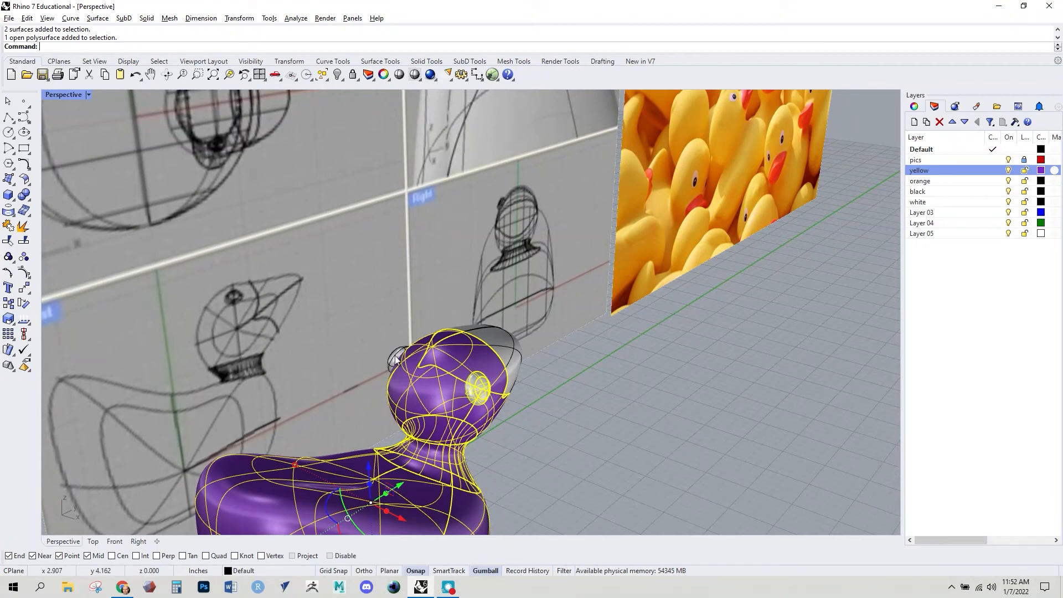
pyautogui.moveTo(526, 396); pyautogui.dragTo(500, 427, button='right')
pyautogui.click(499, 427)
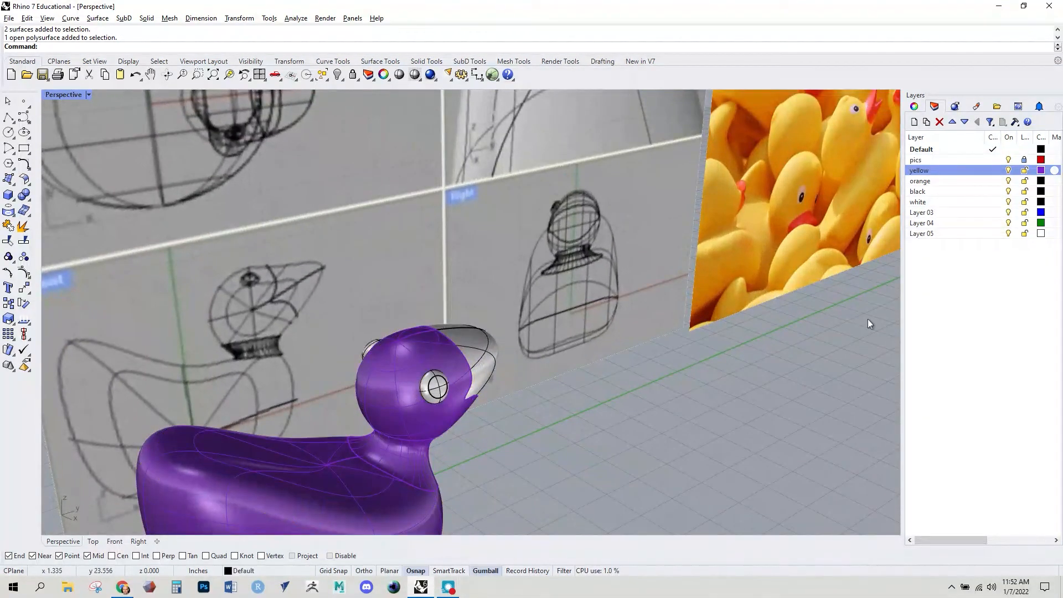
# - Hide the yellow and orange layers to isolate the eyes, and ungroup both eyes
pyautogui.click(1009, 171)
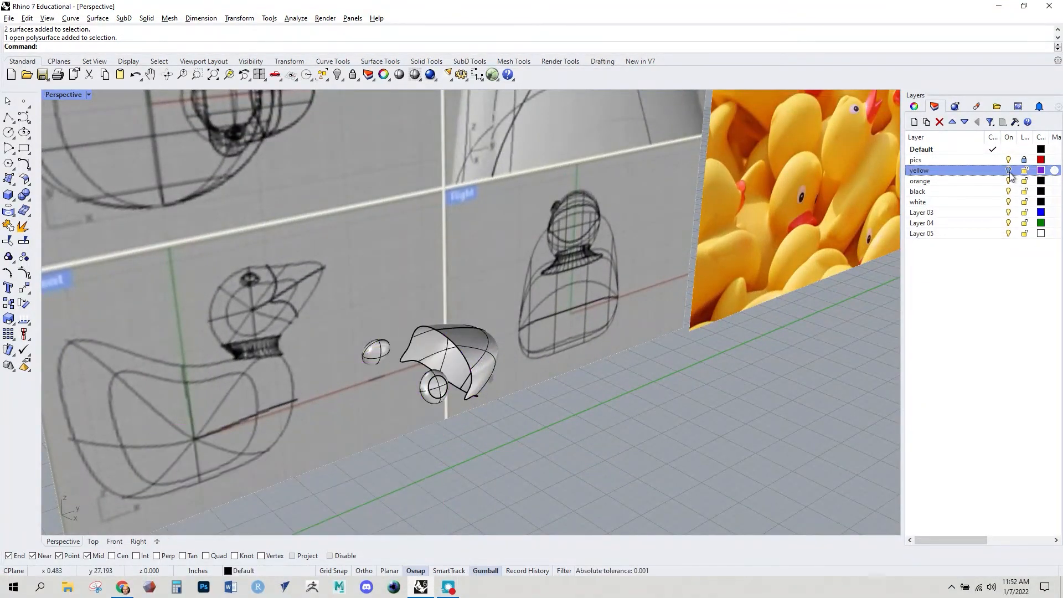
pyautogui.click(1008, 181)
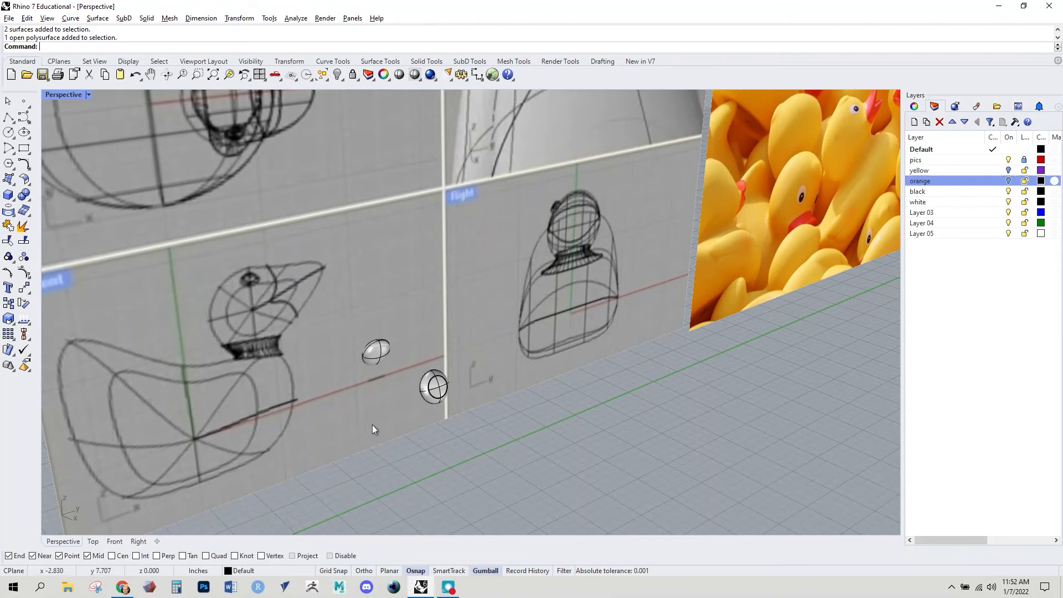
pyautogui.click(425, 382)
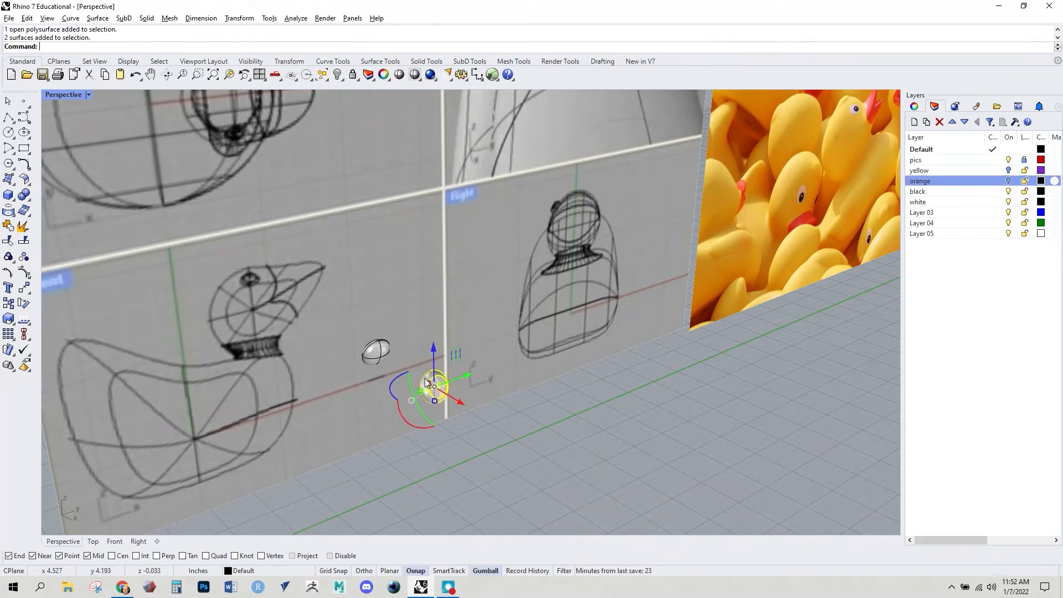
pyautogui.keyDown('shift'); pyautogui.click(376, 350); pyautogui.keyUp('shift')
pyautogui.write('Ungroup')
pyautogui.press('Return')
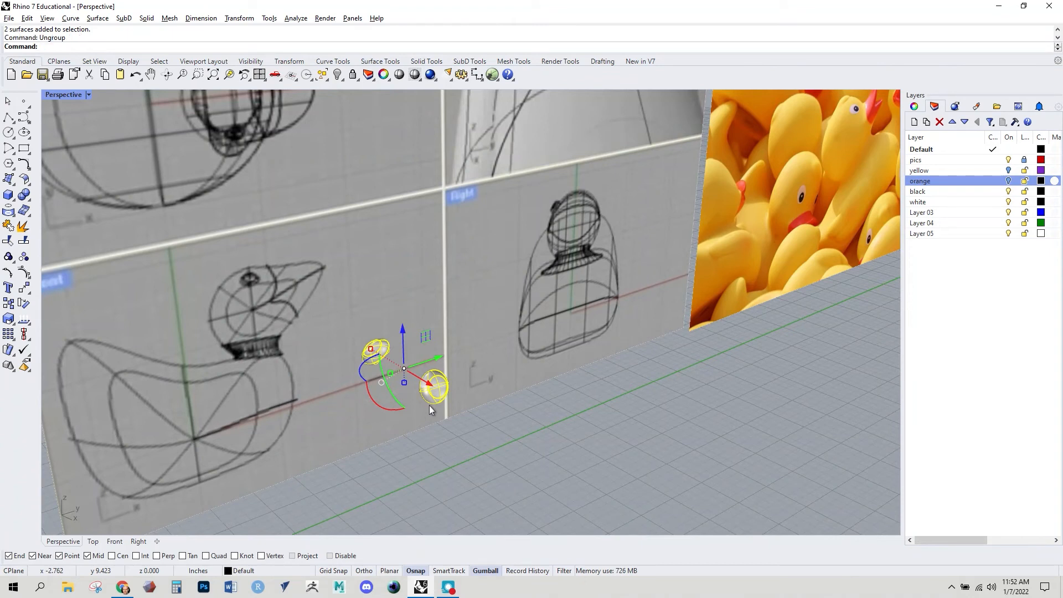
pyautogui.click(535, 451)
# - Move the inner pupil surfaces of both eyes to the black layer and hide that layer
pyautogui.scroll(3, 421, 364)
pyautogui.click(454, 398)
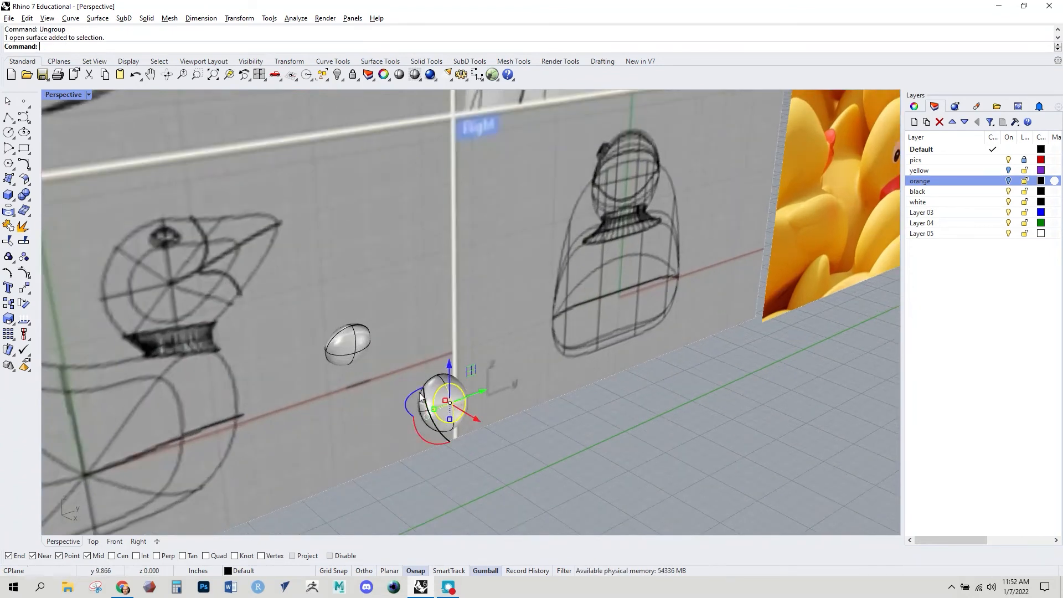
pyautogui.moveTo(423, 388); pyautogui.dragTo(504, 404, button='right')
pyautogui.keyDown('shift'); pyautogui.click(538, 396); pyautogui.keyUp('shift')
pyautogui.moveTo(623, 415); pyautogui.dragTo(560, 409, button='right')
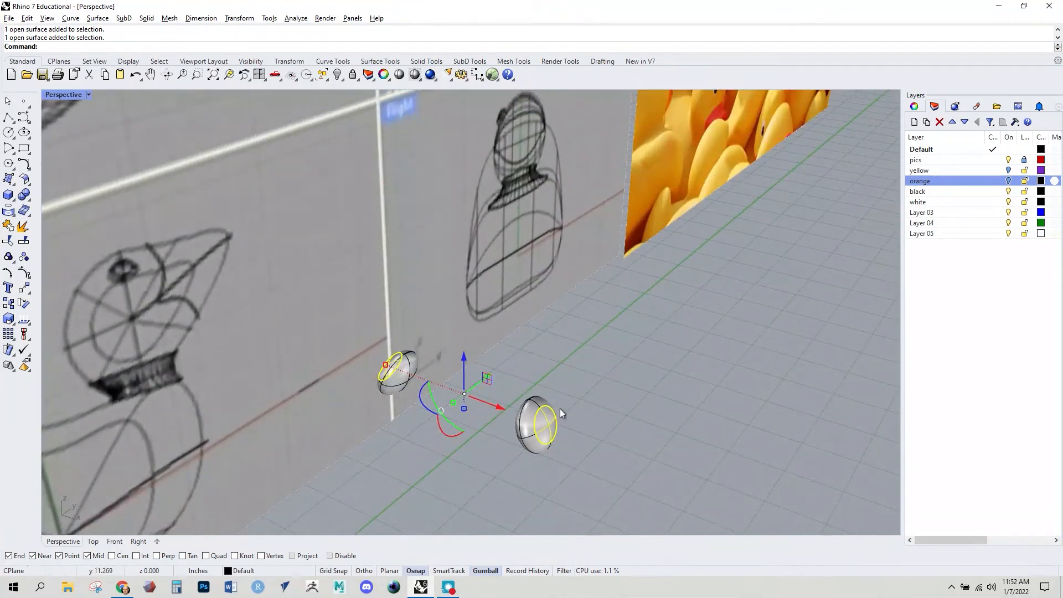
pyautogui.rightClick(917, 192)
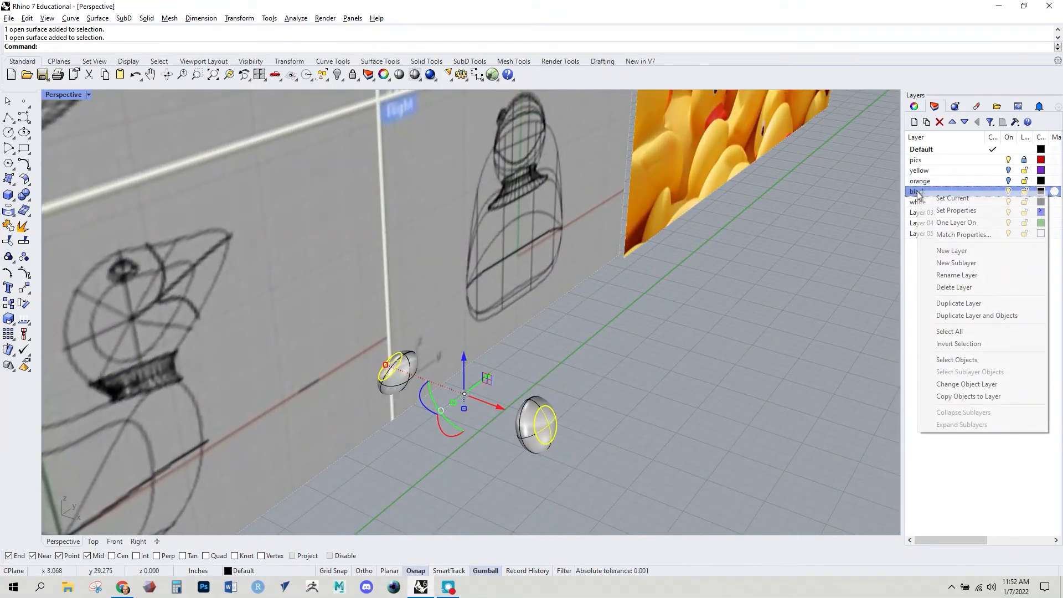
pyautogui.click(973, 382)
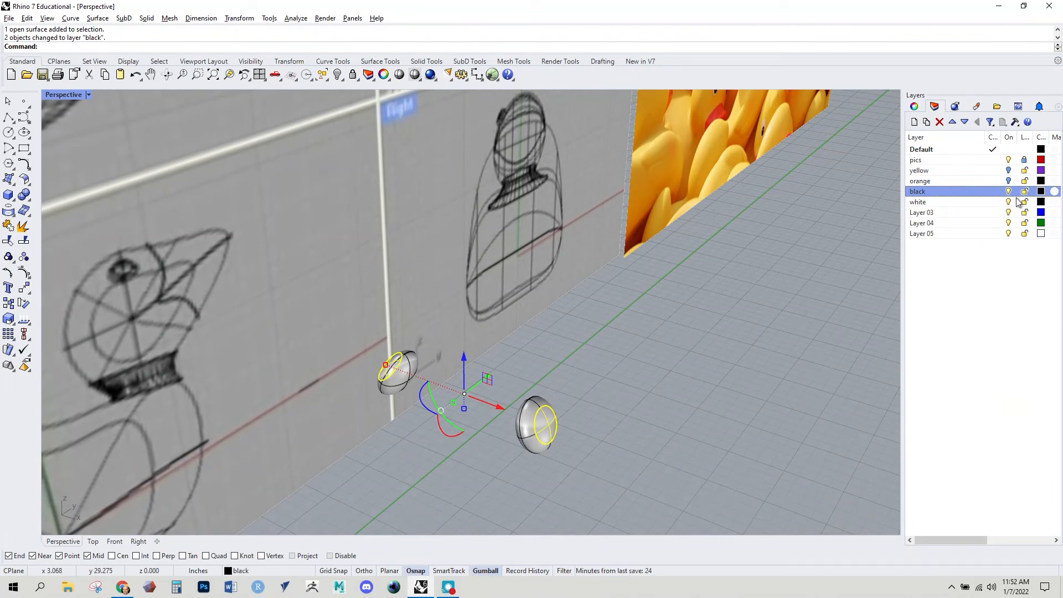
pyautogui.press('Escape')
# - Move the remaining outer surfaces of both eyes to the white layer and hide that layer
pyautogui.click(536, 441)
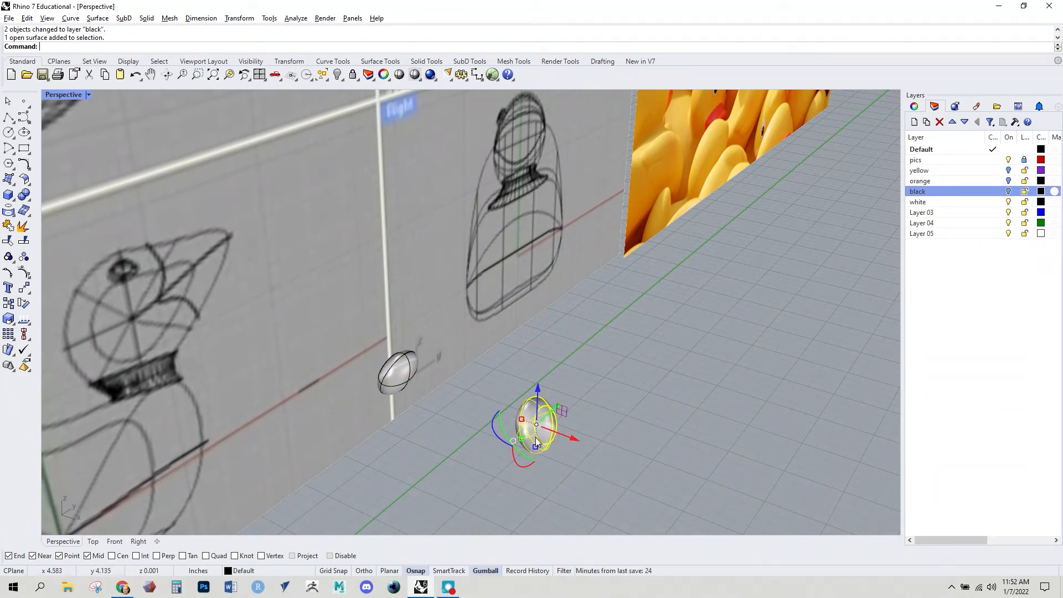
pyautogui.keyDown('shift'); pyautogui.click(408, 376); pyautogui.keyUp('shift')
pyautogui.click(931, 202)
pyautogui.rightClick(931, 204)
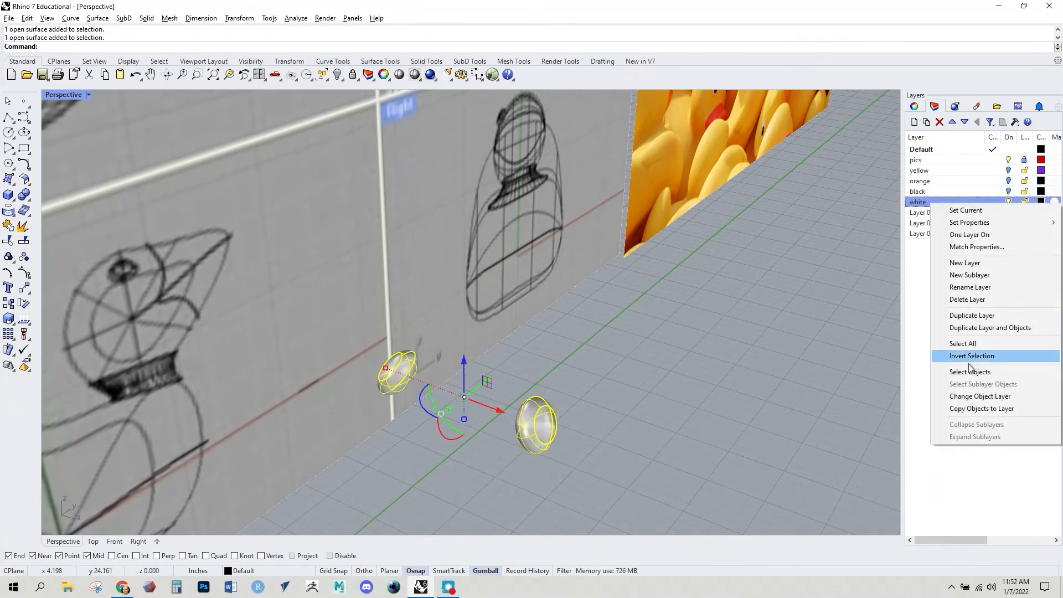
pyautogui.click(973, 394)
pyautogui.click(1008, 202)
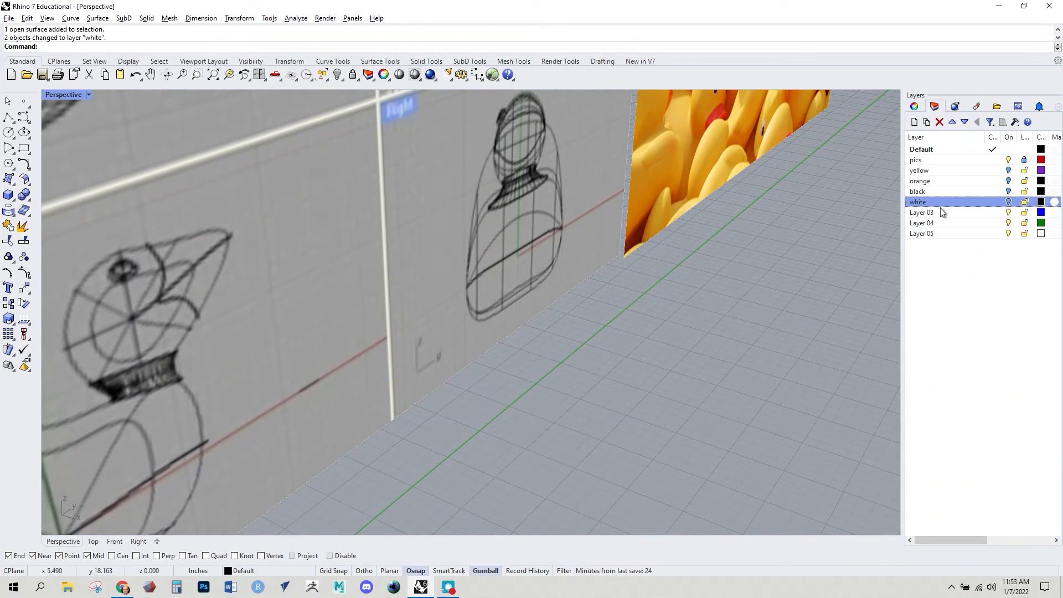
# - Turn the yellow, orange, black and white layers back on together to show the whole duck
pyautogui.click(935, 172)
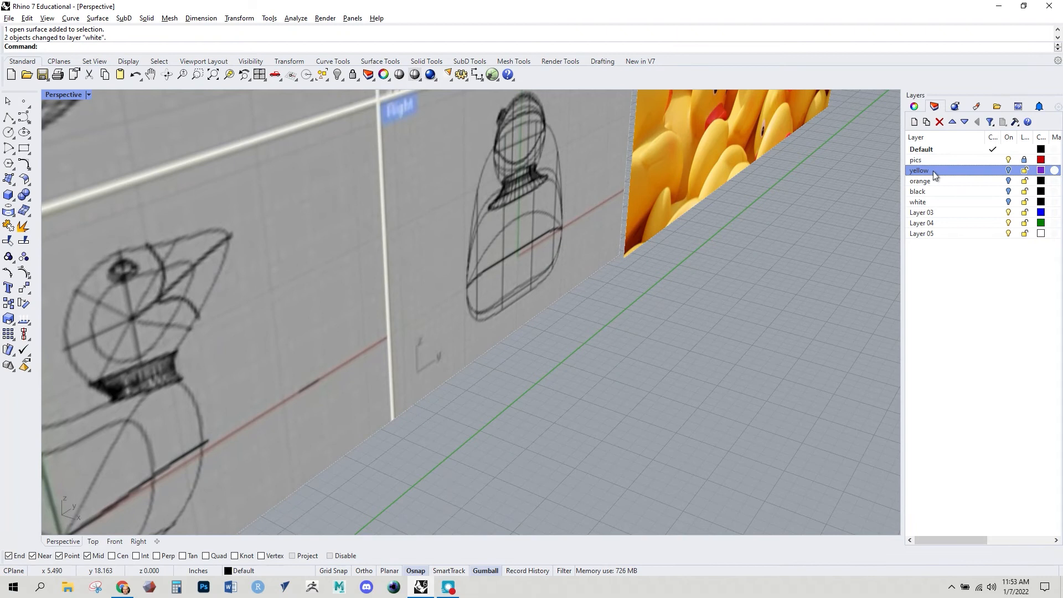
pyautogui.keyDown('shift'); pyautogui.click(929, 204); pyautogui.keyUp('shift')
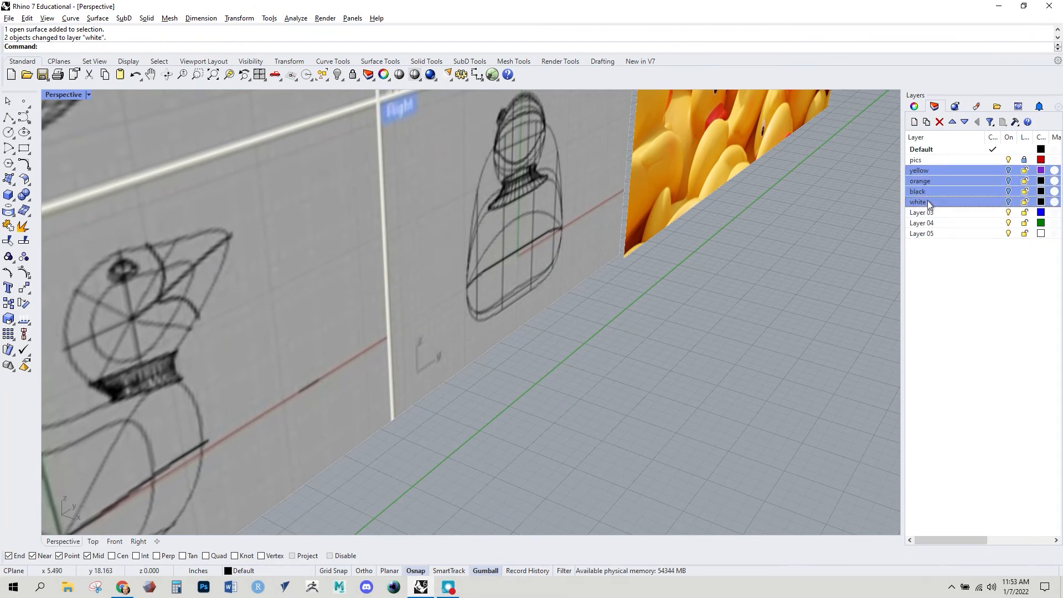
pyautogui.click(1008, 192)
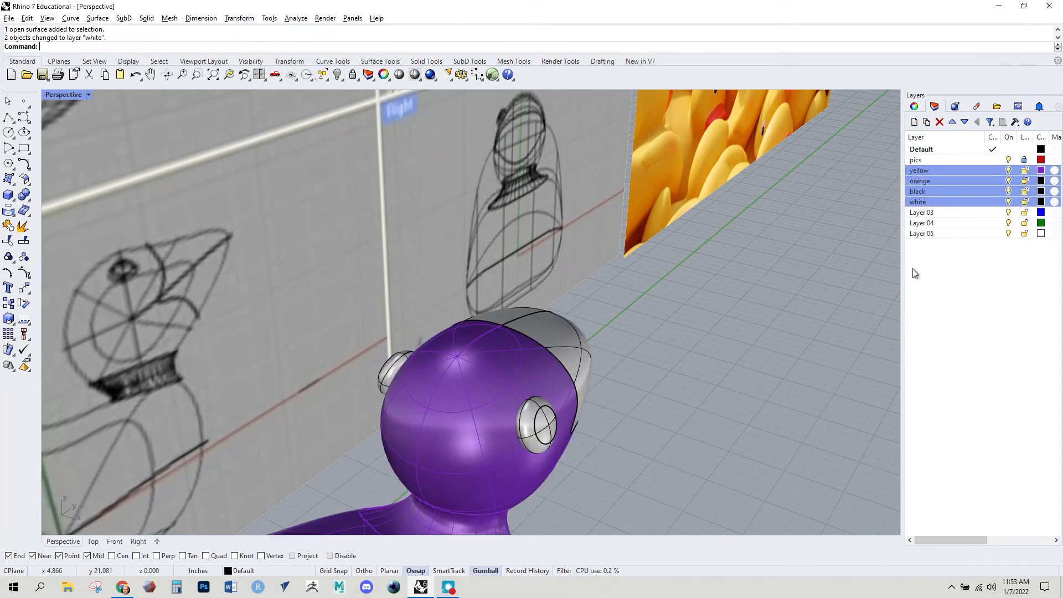
pyautogui.keyDown('shift'); pyautogui.moveTo(531, 443); pyautogui.dragTo(562, 351, button='right'); pyautogui.keyUp('shift')
pyautogui.keyDown('shift'); pyautogui.moveTo(443, 350); pyautogui.dragTo(555, 322, button='right'); pyautogui.keyUp('shift')
pyautogui.scroll(-4, 612, 294)
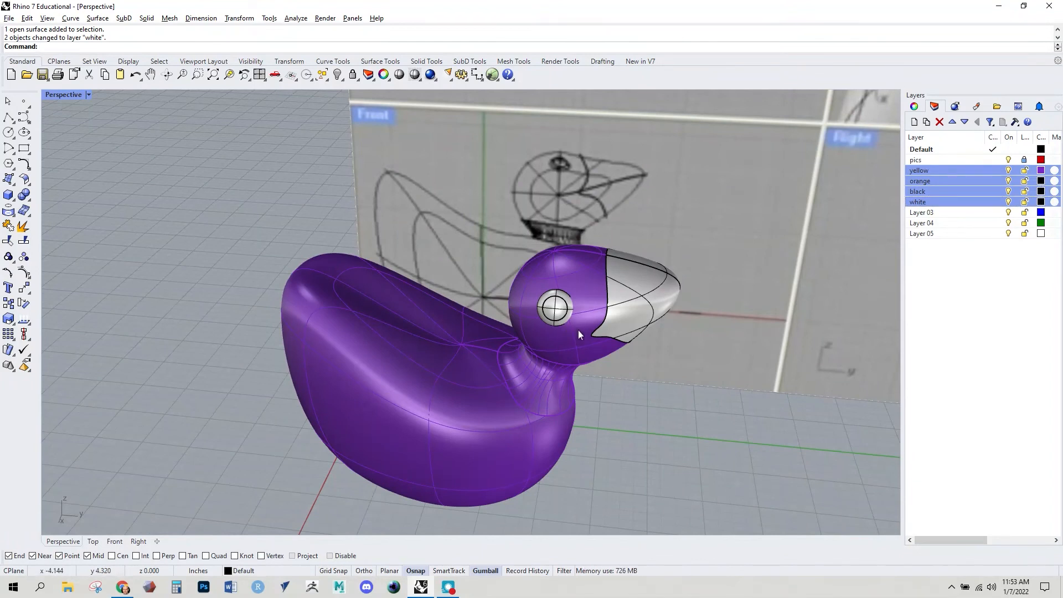
# - Set the display color of the yellow layer to black, RGB 0, 0, 0
pyautogui.click(1041, 170)
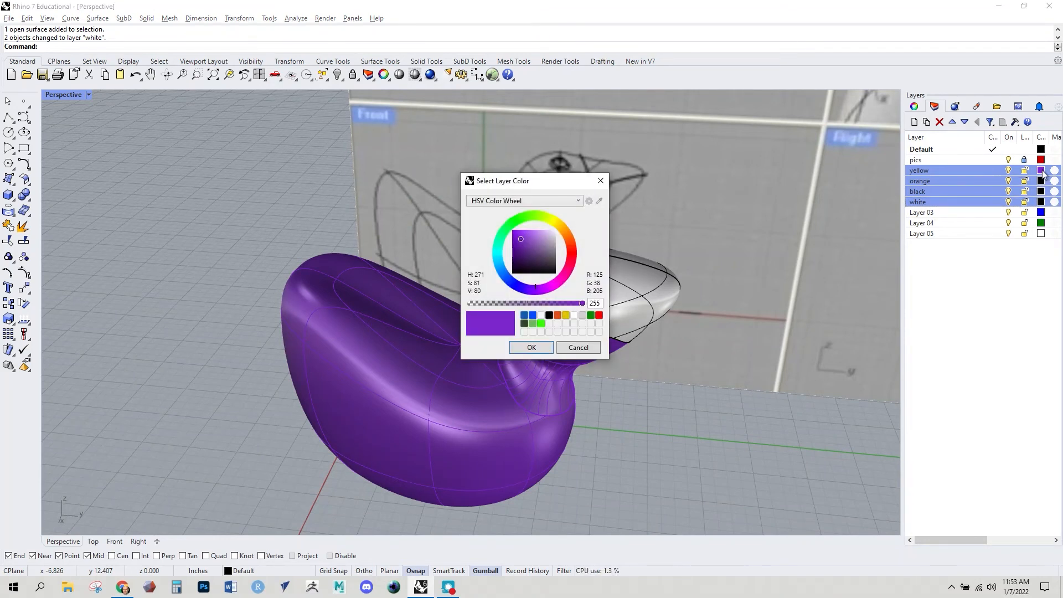
pyautogui.moveTo(540, 247)
pyautogui.mouseDown()
pyautogui.moveTo(534, 241)
pyautogui.moveTo(564, 288)
pyautogui.mouseUp()
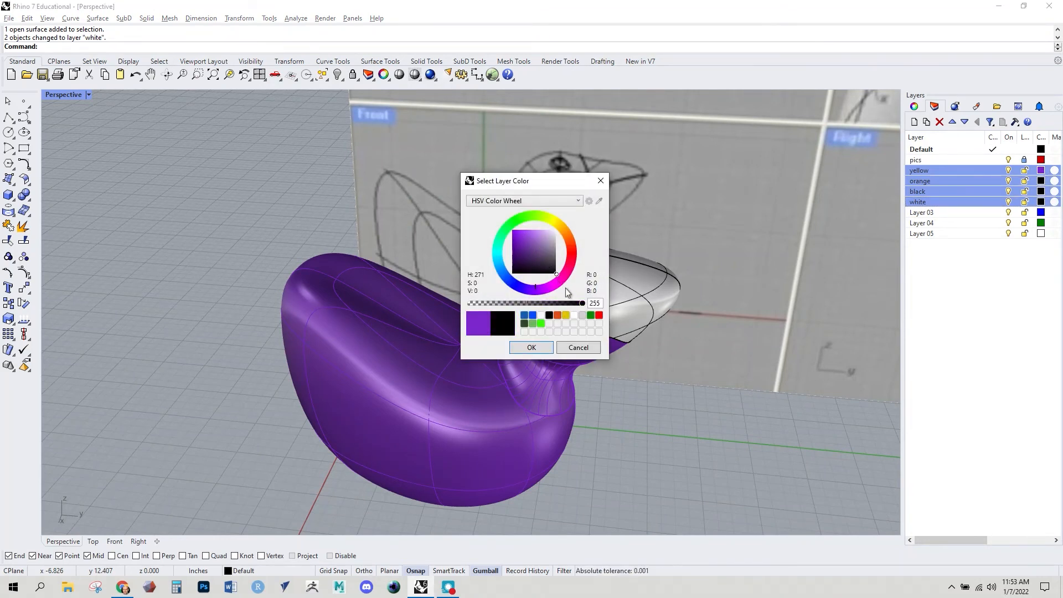
pyautogui.click(537, 347)
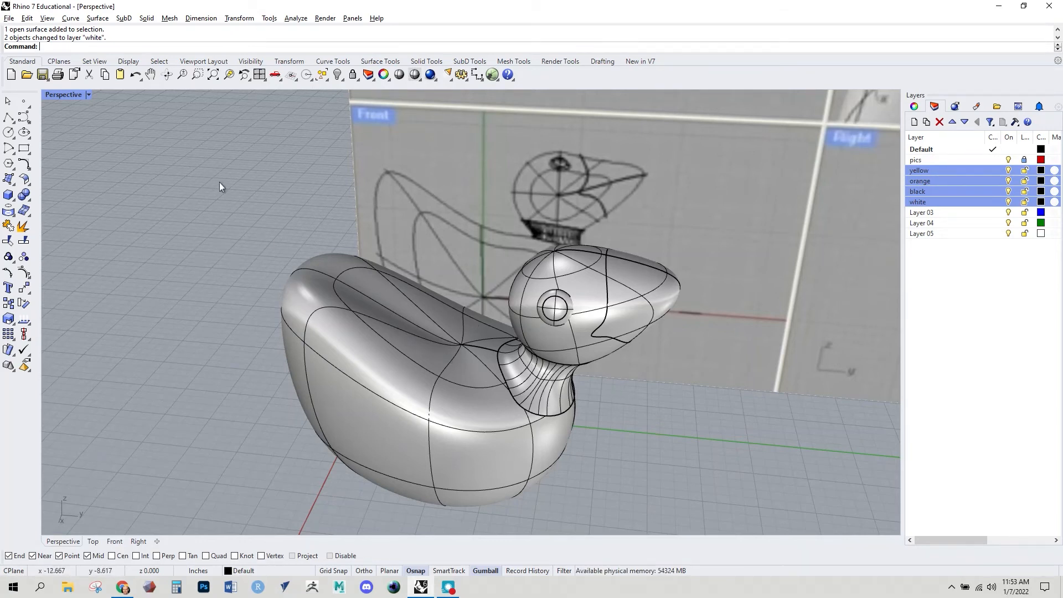
# - Switch the Perspective viewport to Rendered display mode and clear the layer selection
pyautogui.click(64, 97)
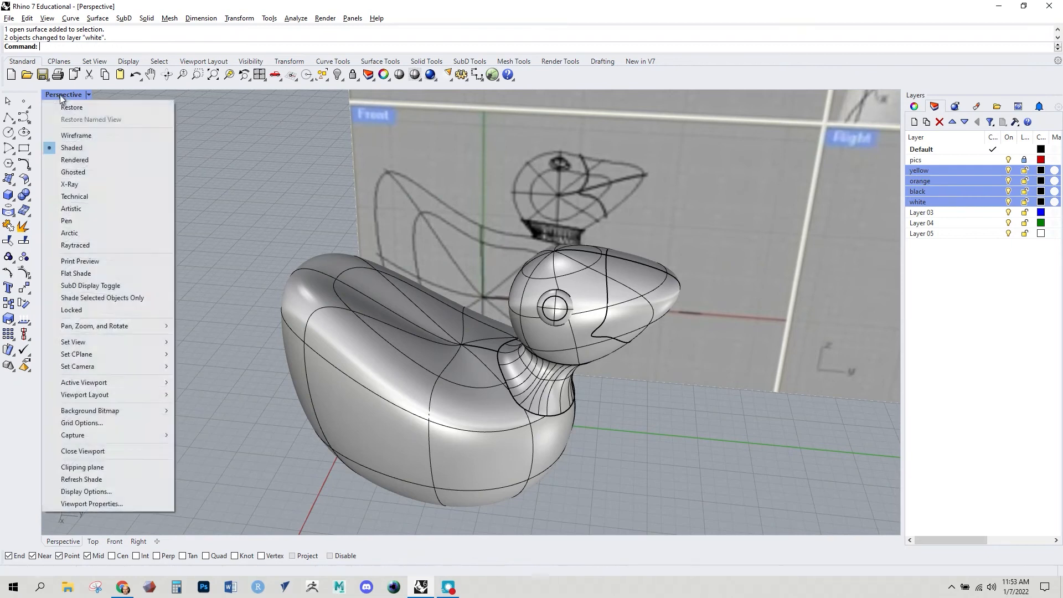
pyautogui.click(77, 160)
pyautogui.moveTo(396, 314); pyautogui.dragTo(411, 330, button='right')
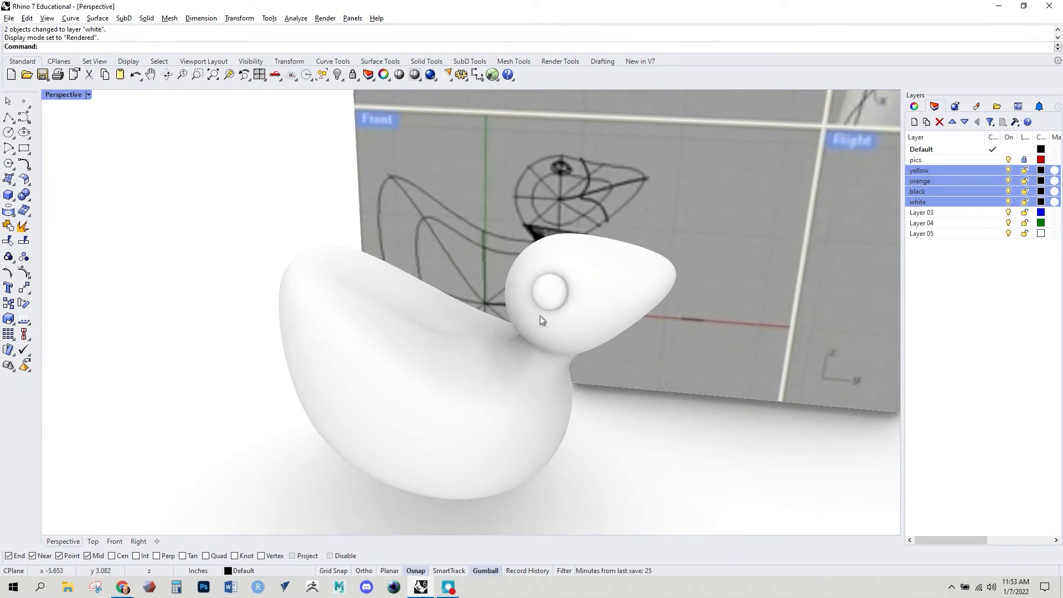
pyautogui.click(1009, 275)
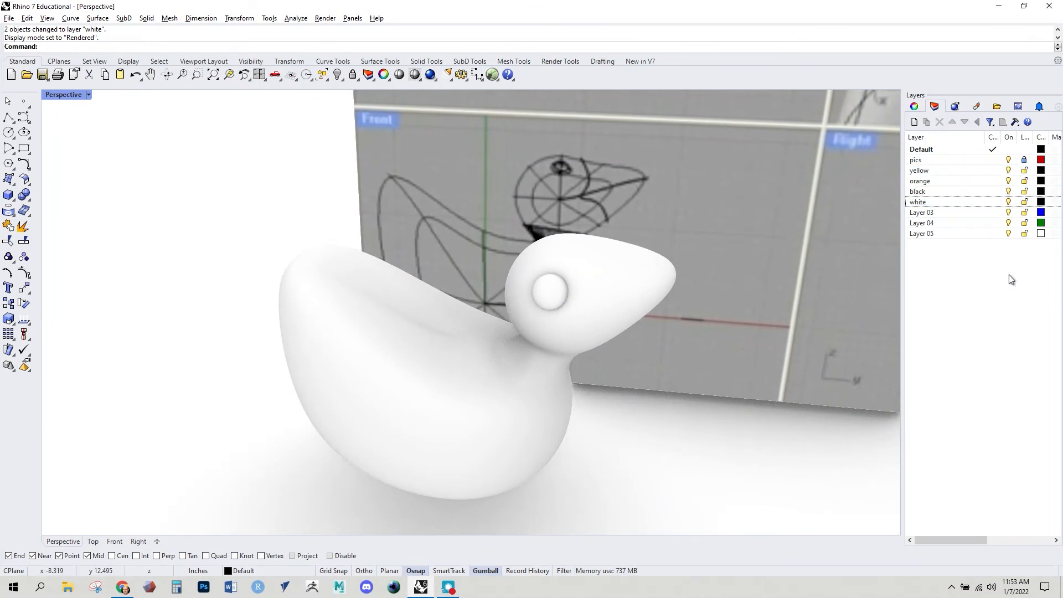
# - Open the yellow layer's material and change its type to Paint
pyautogui.click(968, 171)
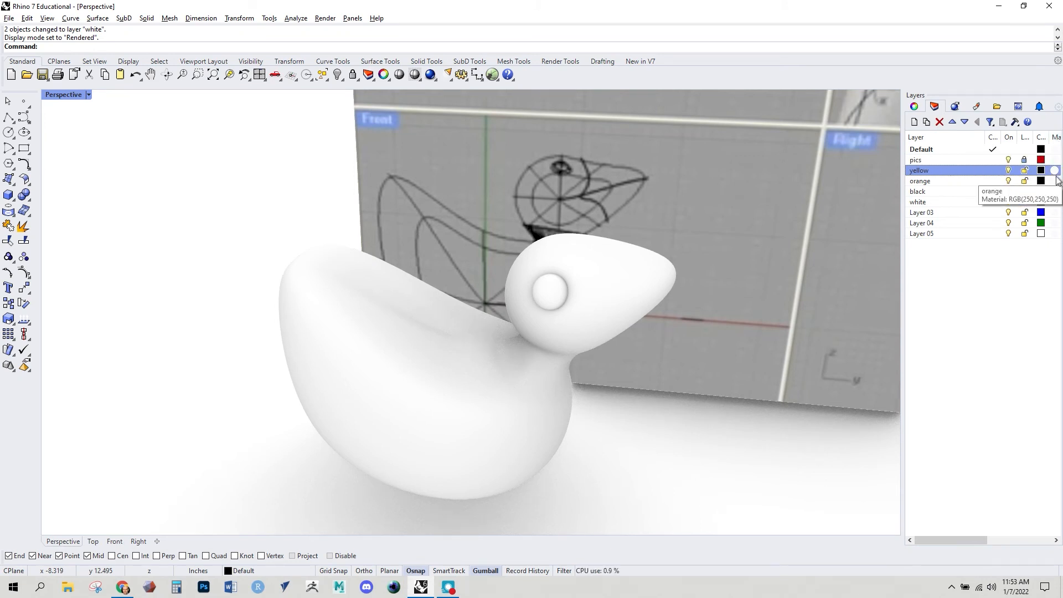
pyautogui.click(1054, 172)
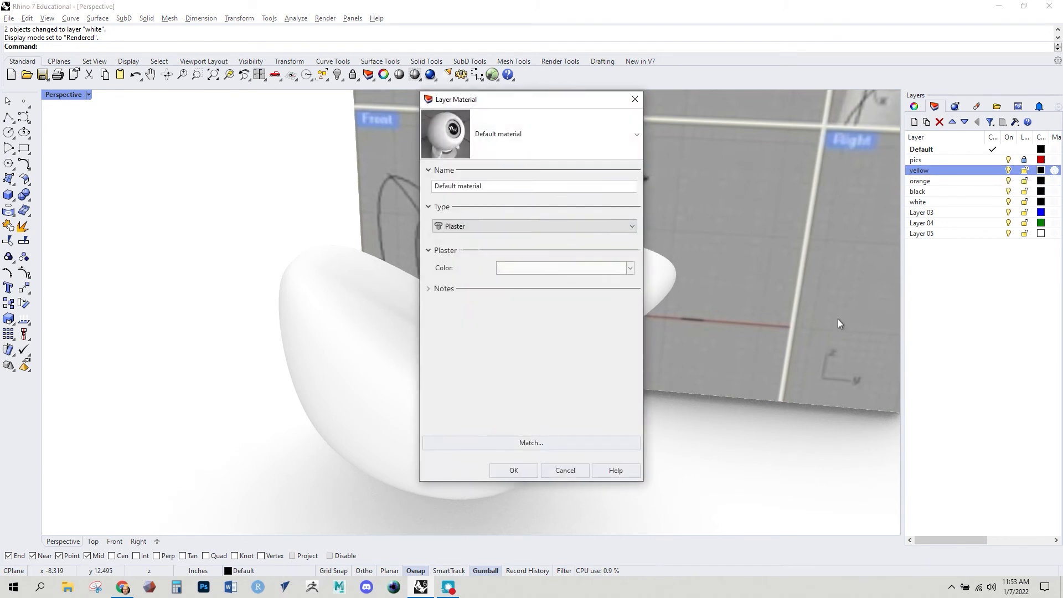
pyautogui.click(469, 226)
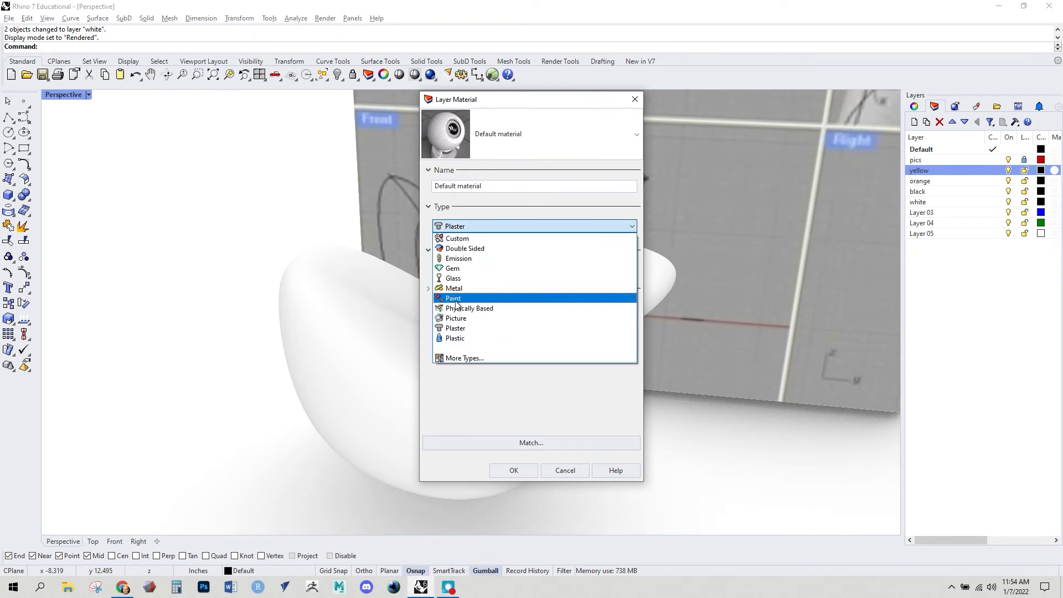
pyautogui.click(455, 300)
# - Set the yellow layer's paint color to a bright yellow, RGB 229, 223, 10, and apply the material
pyautogui.click(518, 268)
pyautogui.click(560, 224)
pyautogui.moveTo(559, 221); pyautogui.dragTo(557, 221)
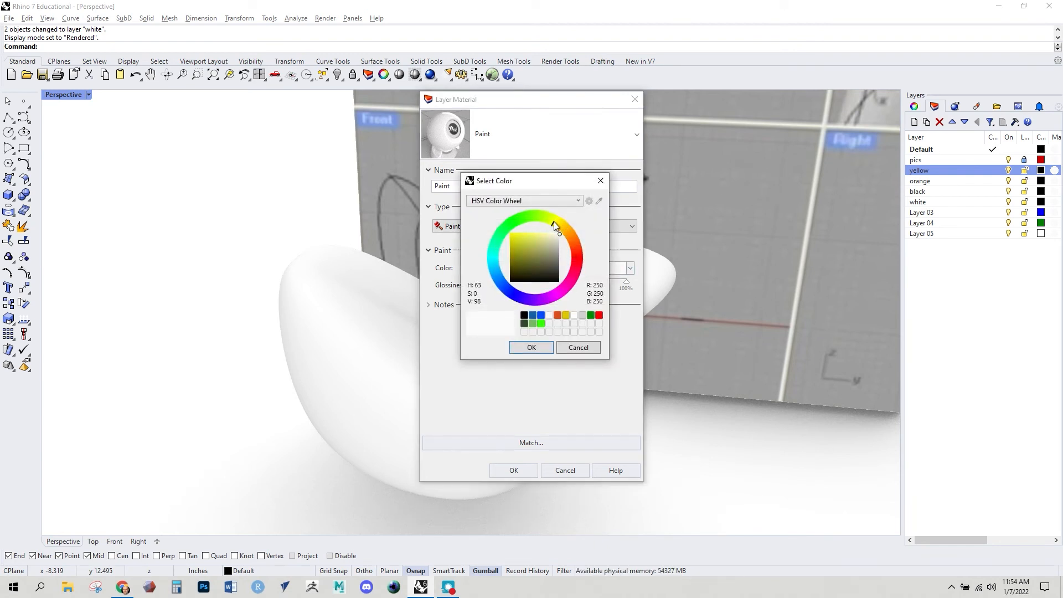
pyautogui.click(539, 236)
pyautogui.moveTo(540, 236); pyautogui.dragTo(507, 234)
pyautogui.click(513, 238)
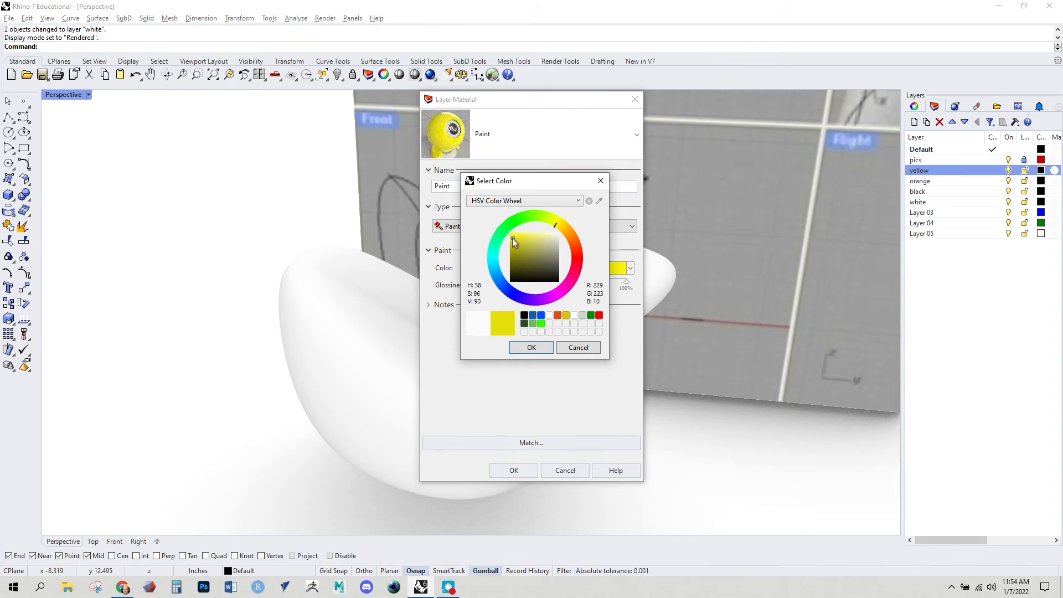
pyautogui.click(529, 347)
pyautogui.click(529, 470)
pyautogui.moveTo(556, 453); pyautogui.dragTo(607, 356, button='right')
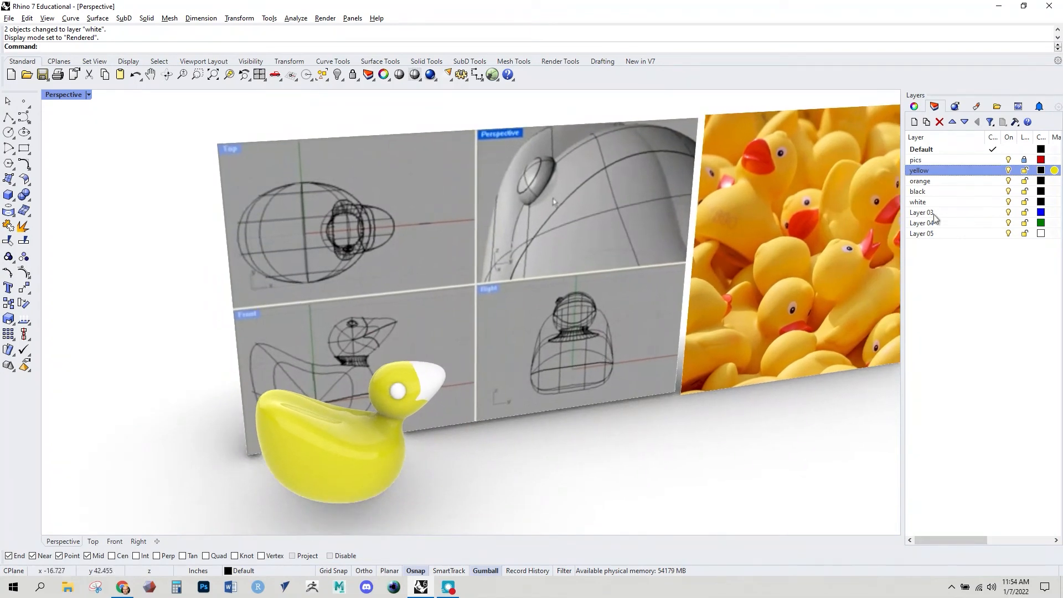
# - Warm the yellow layer's paint color to a golden yellow, RGB 229, 193, 10
pyautogui.click(1055, 170)
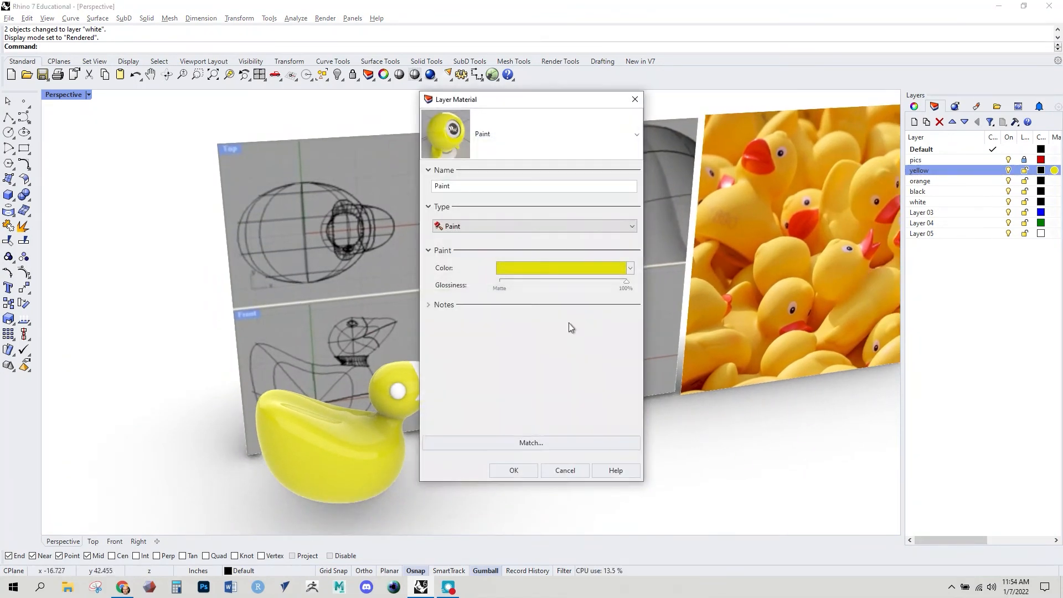
pyautogui.click(521, 264)
pyautogui.click(563, 225)
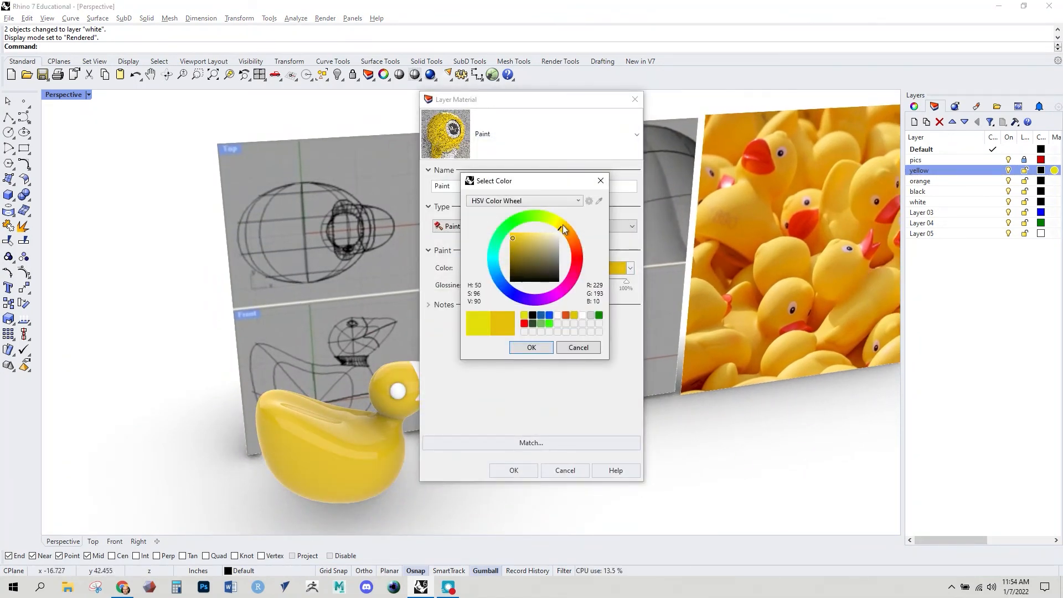
pyautogui.click(533, 348)
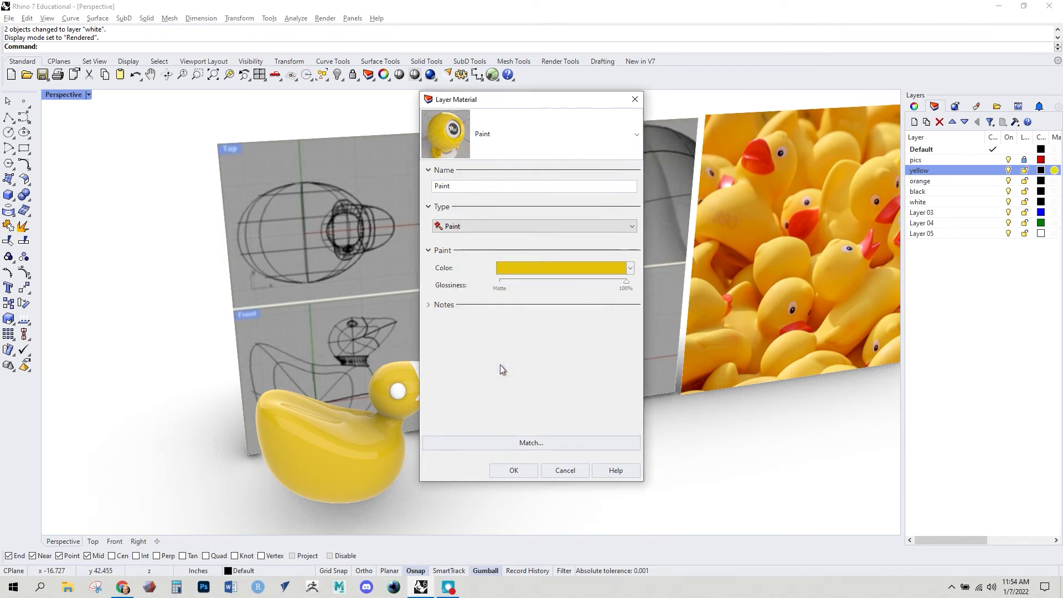
# - Reduce the yellow paint's glossiness to 27% and apply the material
pyautogui.click(623, 284)
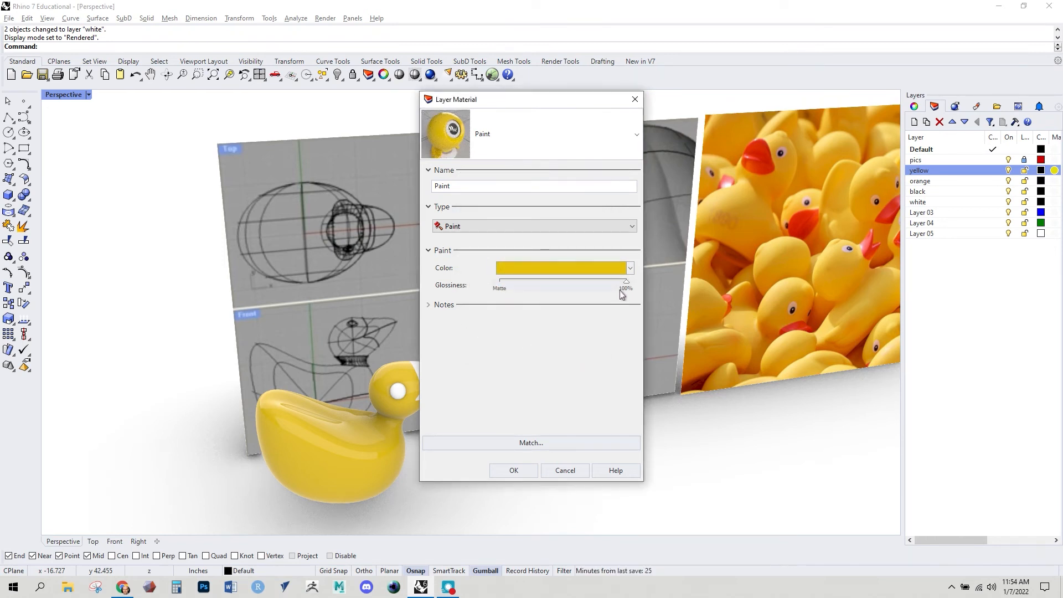
pyautogui.moveTo(628, 289); pyautogui.dragTo(530, 300)
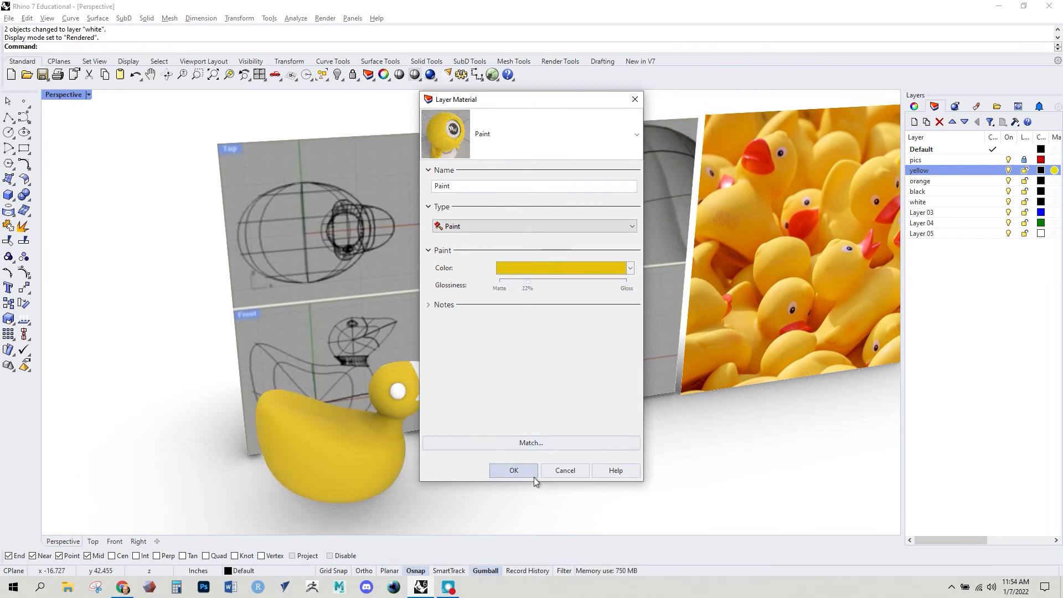
pyautogui.moveTo(530, 292); pyautogui.dragTo(533, 287)
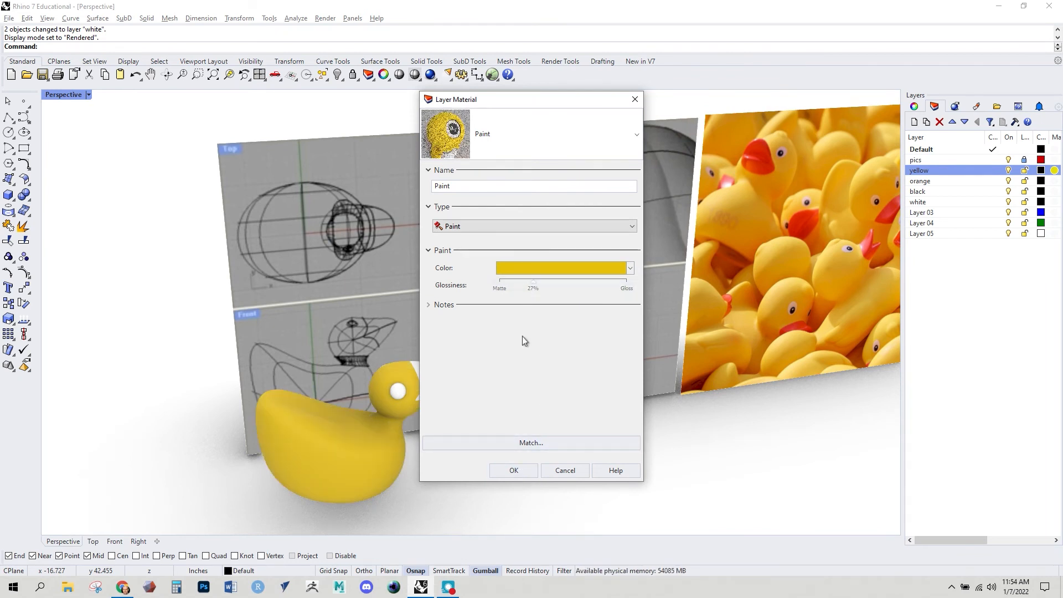
pyautogui.click(511, 474)
# - Open the orange layer's material and change its type to Paint
pyautogui.moveTo(423, 412); pyautogui.dragTo(432, 389, button='right')
pyautogui.scroll(5, 431, 389)
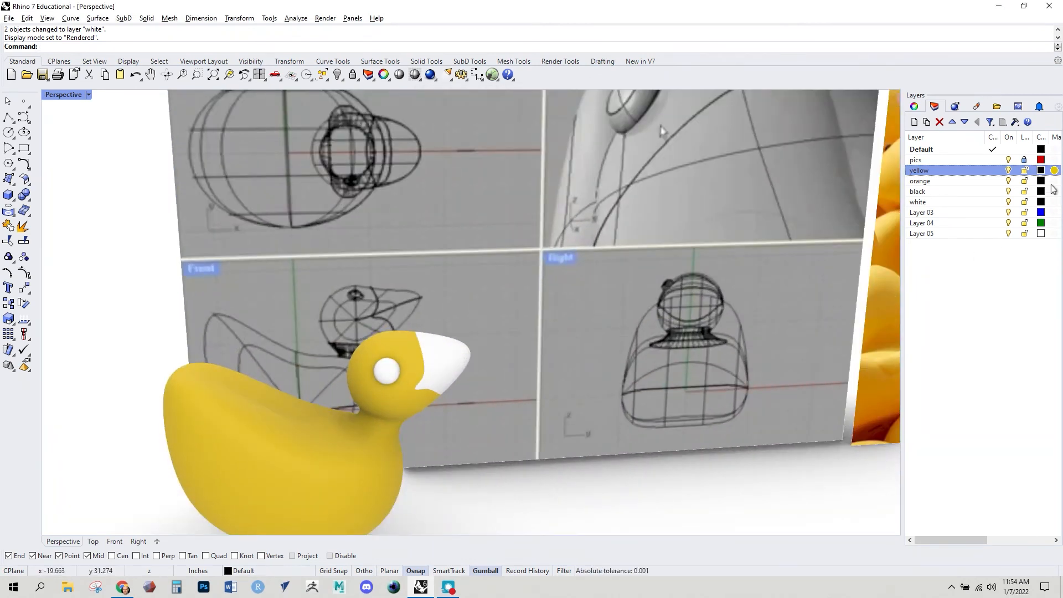
pyautogui.moveTo(731, 351); pyautogui.dragTo(785, 344, button='right')
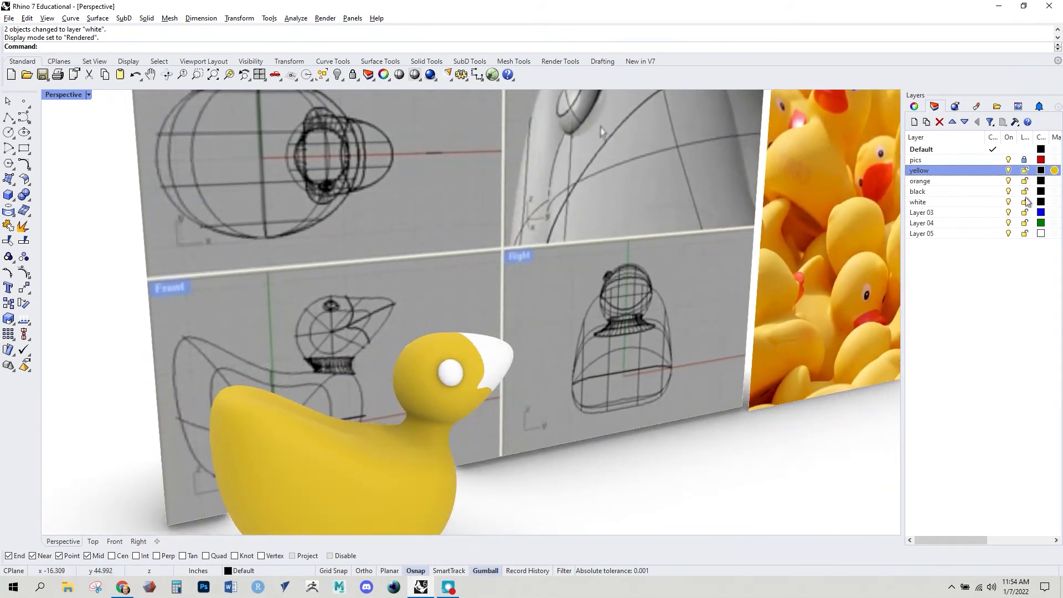
pyautogui.click(1054, 181)
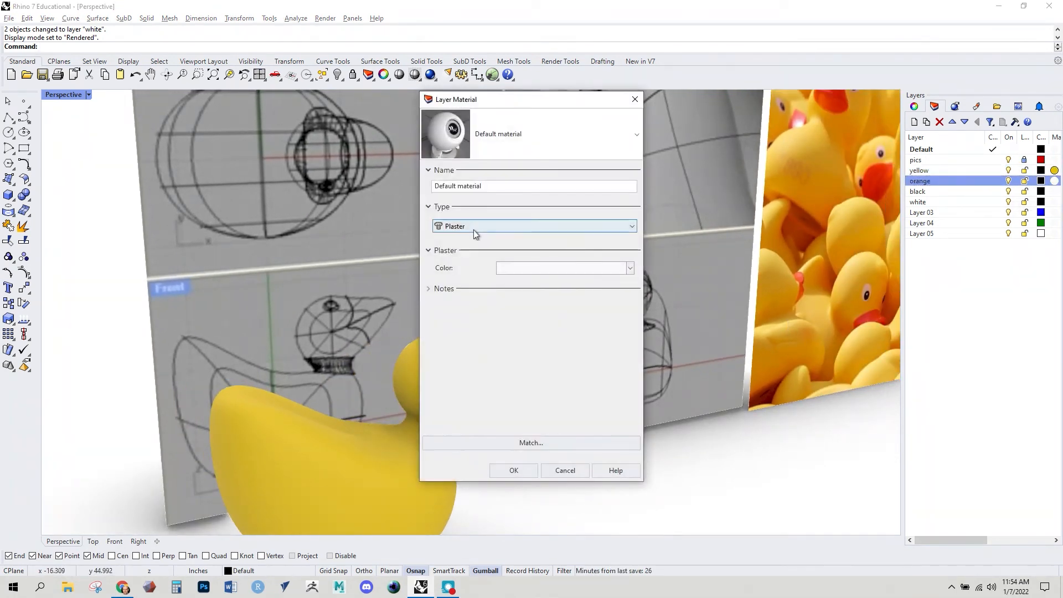
pyautogui.click(474, 224)
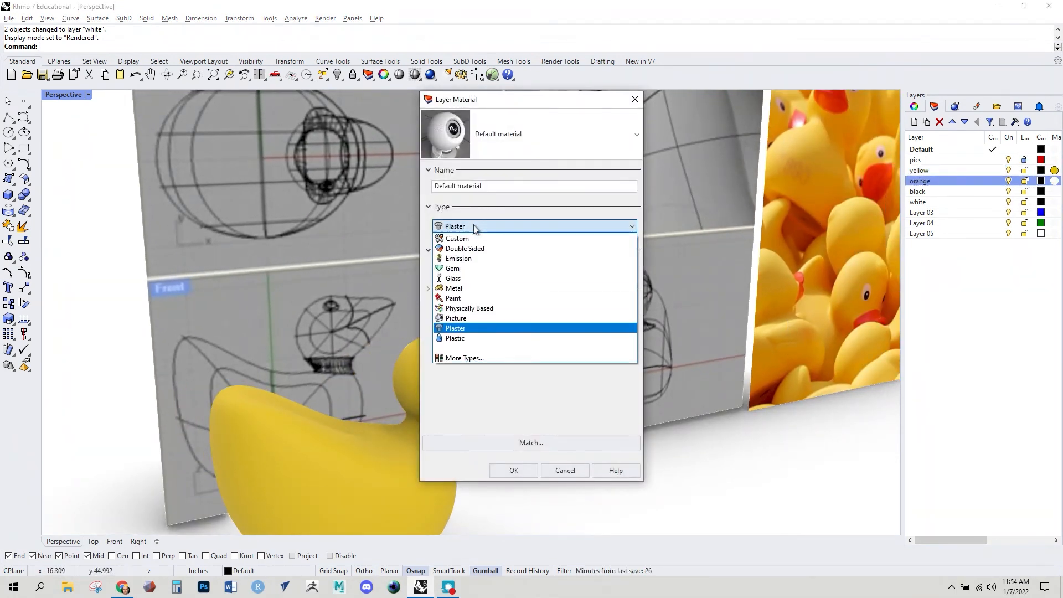
pyautogui.click(461, 299)
# - Set the orange layer's paint to a deep orange with HSV 24, 100, 96, reduce its glossiness to 55%, and apply the material
pyautogui.click(556, 270)
pyautogui.moveTo(574, 244); pyautogui.dragTo(571, 231)
pyautogui.click(524, 244)
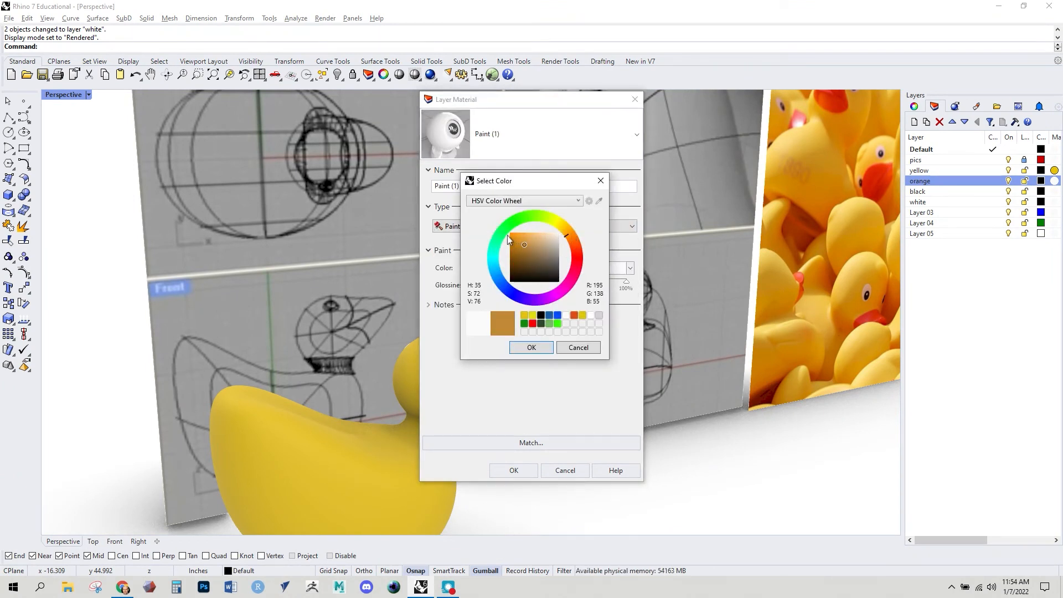
pyautogui.click(507, 235)
pyautogui.click(574, 242)
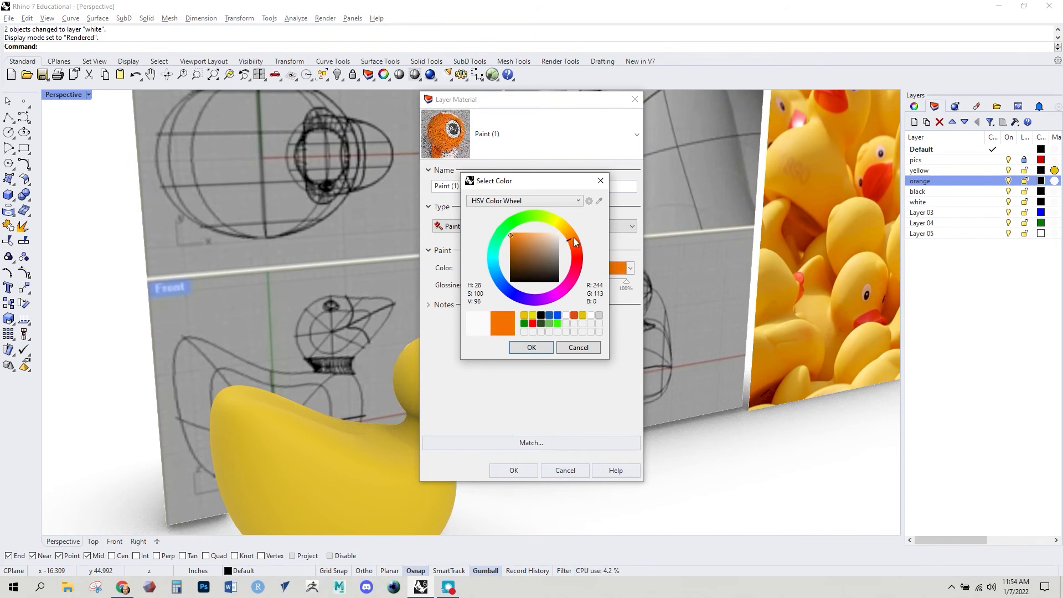
pyautogui.moveTo(574, 238); pyautogui.dragTo(584, 237)
pyautogui.click(520, 348)
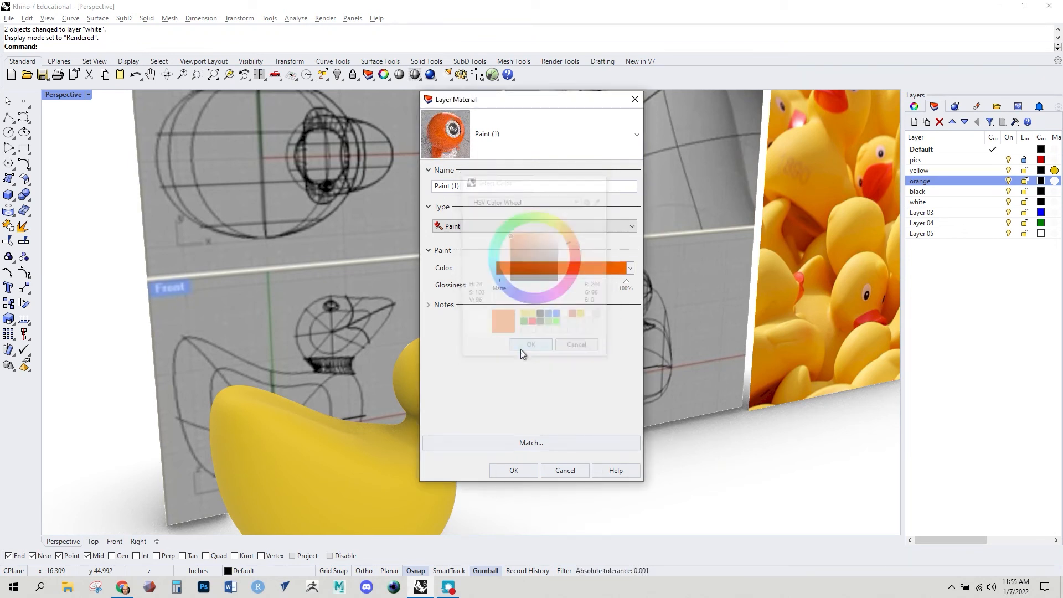
pyautogui.click(569, 284)
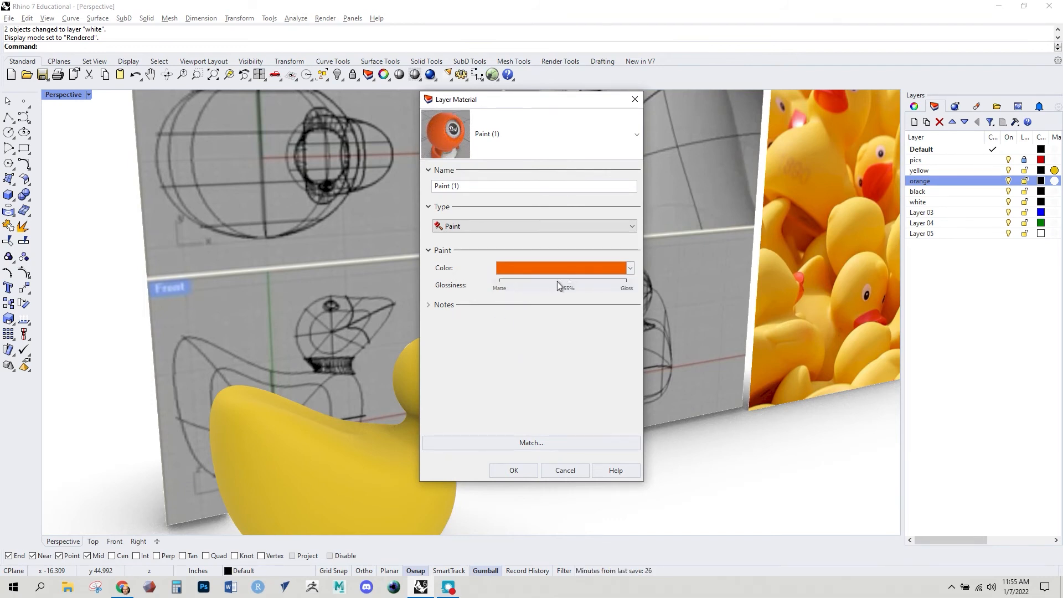
pyautogui.click(515, 470)
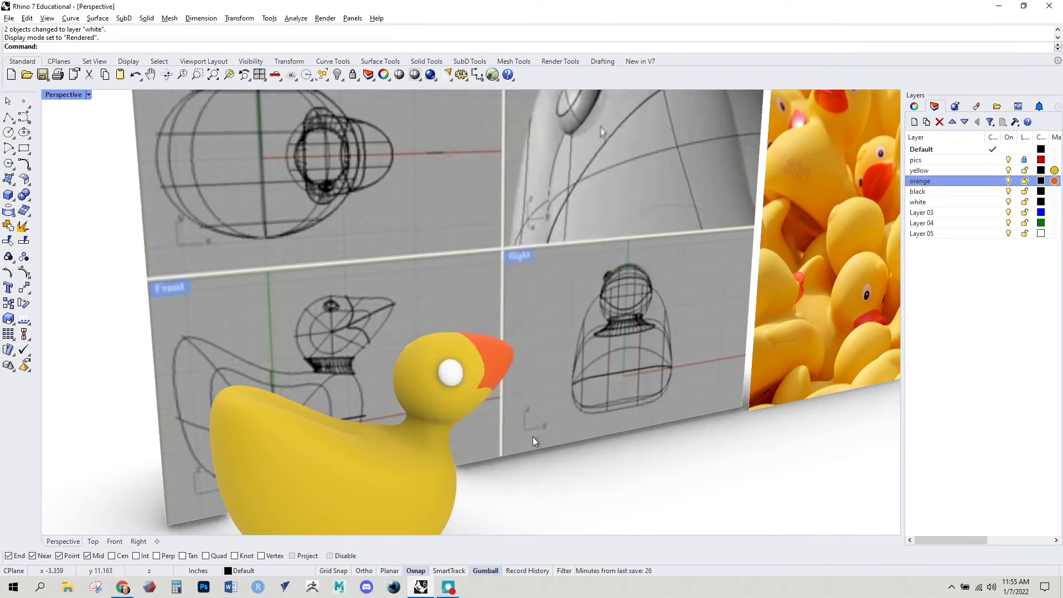
# - Set the black layer's plaster material to pure black and apply it
pyautogui.click(1054, 191)
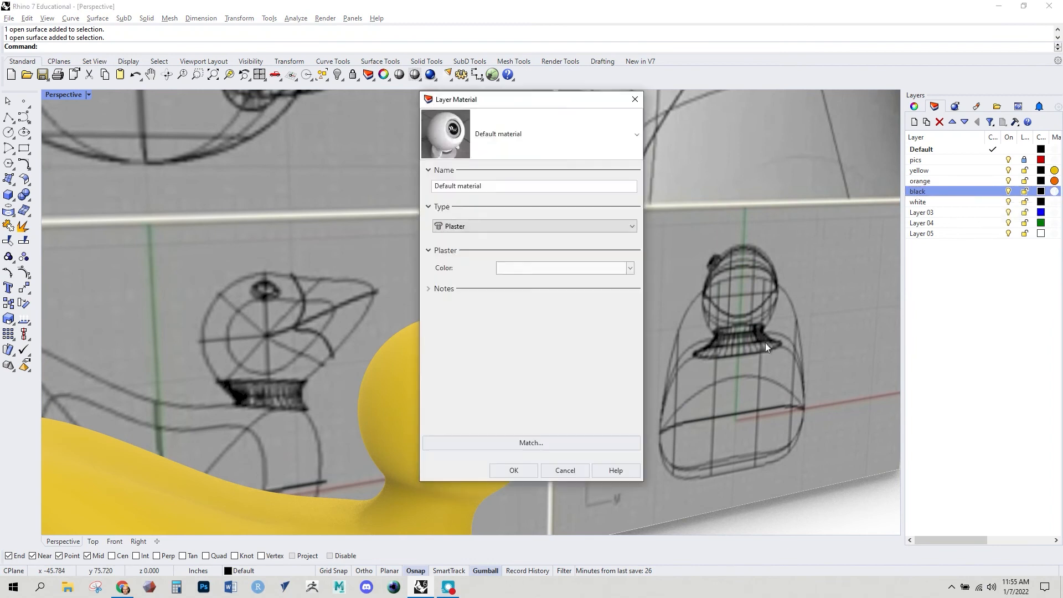
pyautogui.click(516, 268)
pyautogui.click(537, 244)
pyautogui.moveTo(537, 244); pyautogui.dragTo(483, 298)
pyautogui.click(531, 347)
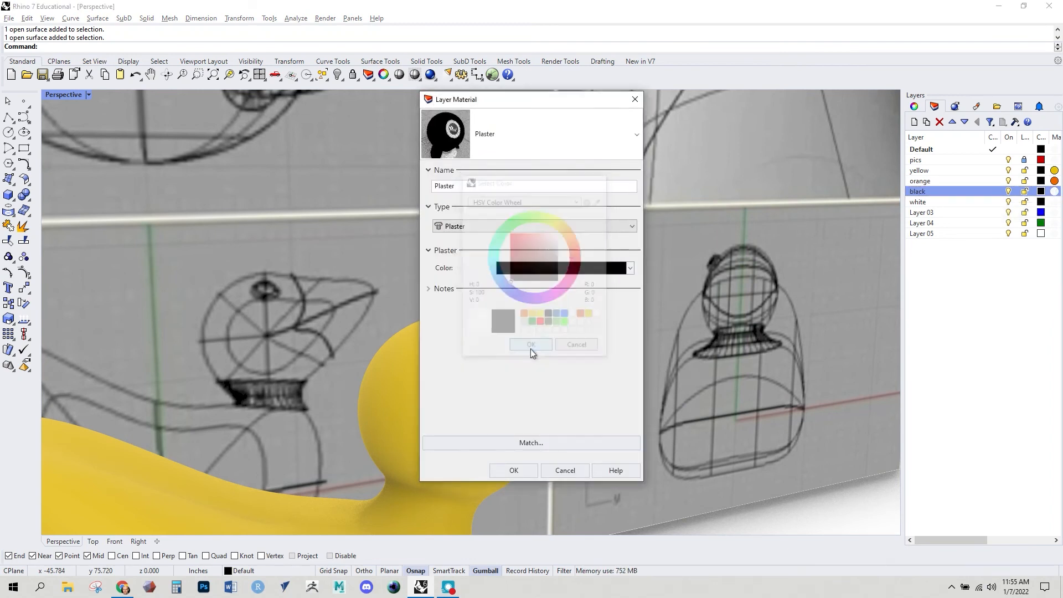
pyautogui.click(515, 472)
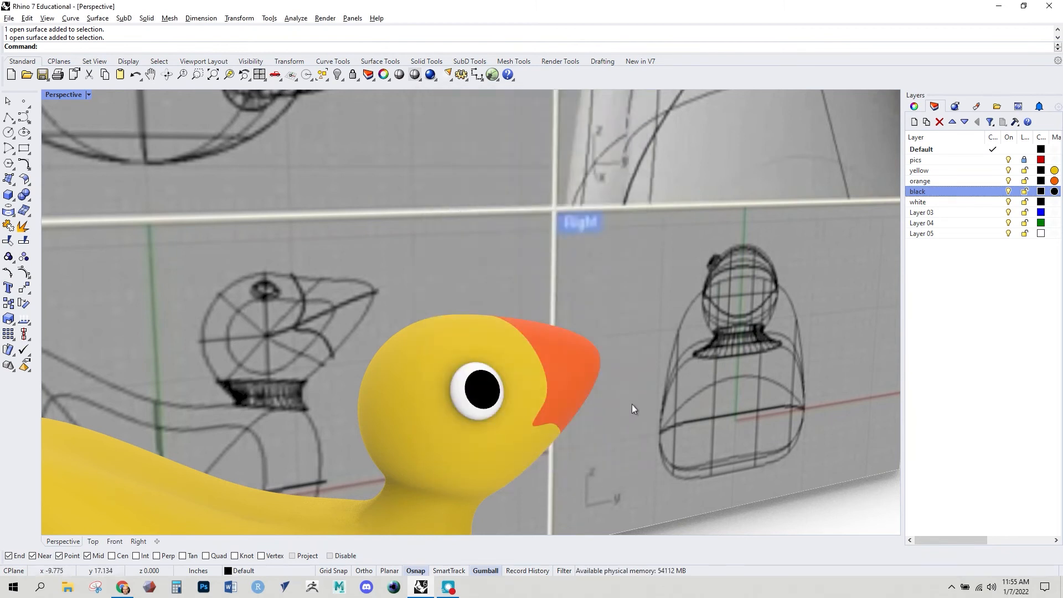
# - Change the black layer's material type to Paint and apply it
pyautogui.click(1055, 192)
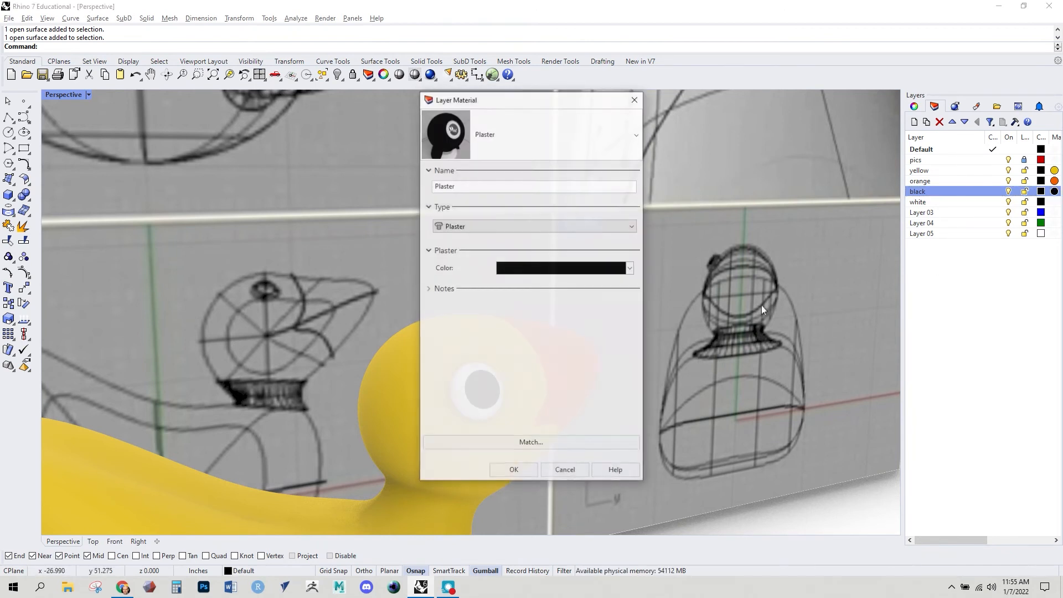
pyautogui.click(496, 228)
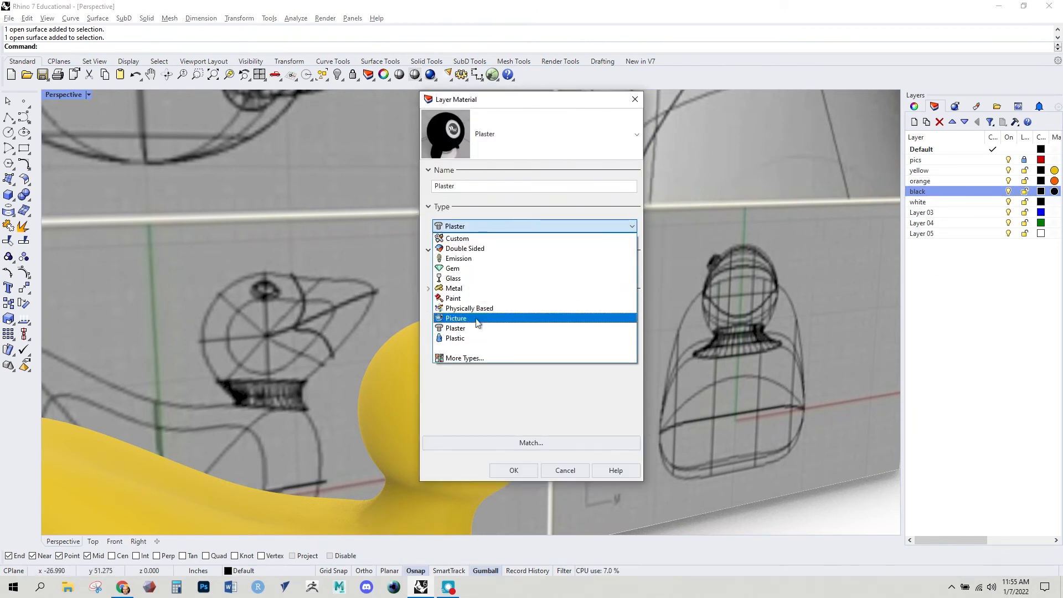
pyautogui.click(476, 298)
pyautogui.click(533, 474)
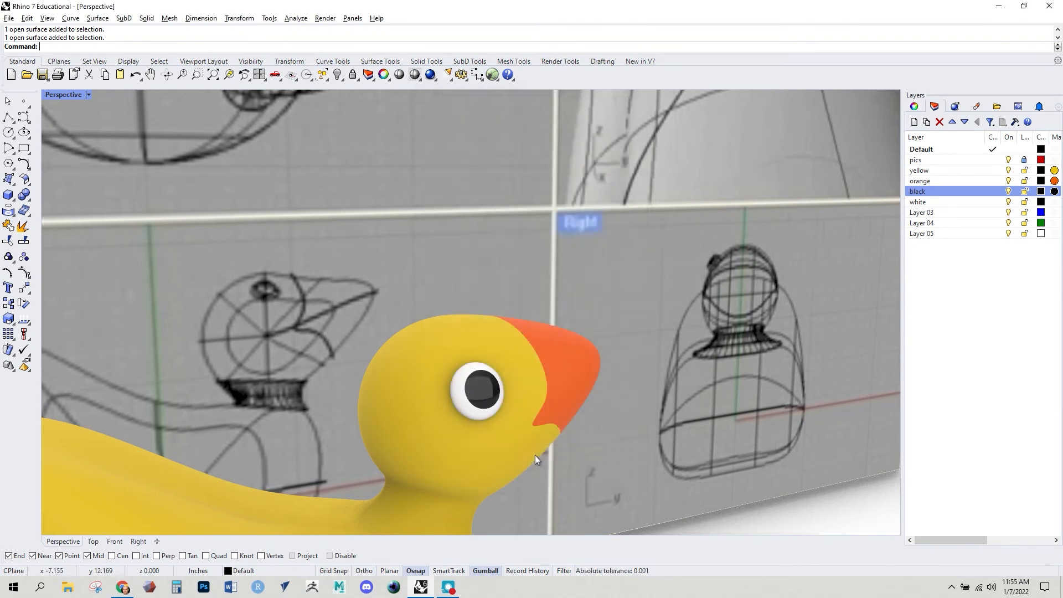
# - Examine the duck's eye up close and select the white layer
pyautogui.moveTo(587, 384); pyautogui.dragTo(559, 392, button='right')
pyautogui.scroll(3, 450, 415)
pyautogui.click(450, 416)
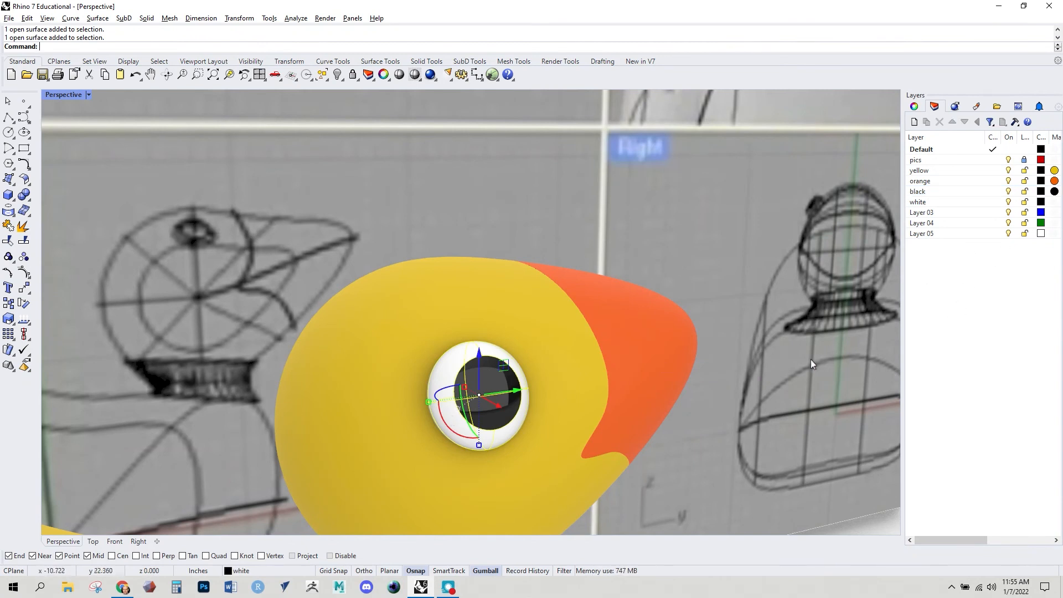
pyautogui.press('Escape')
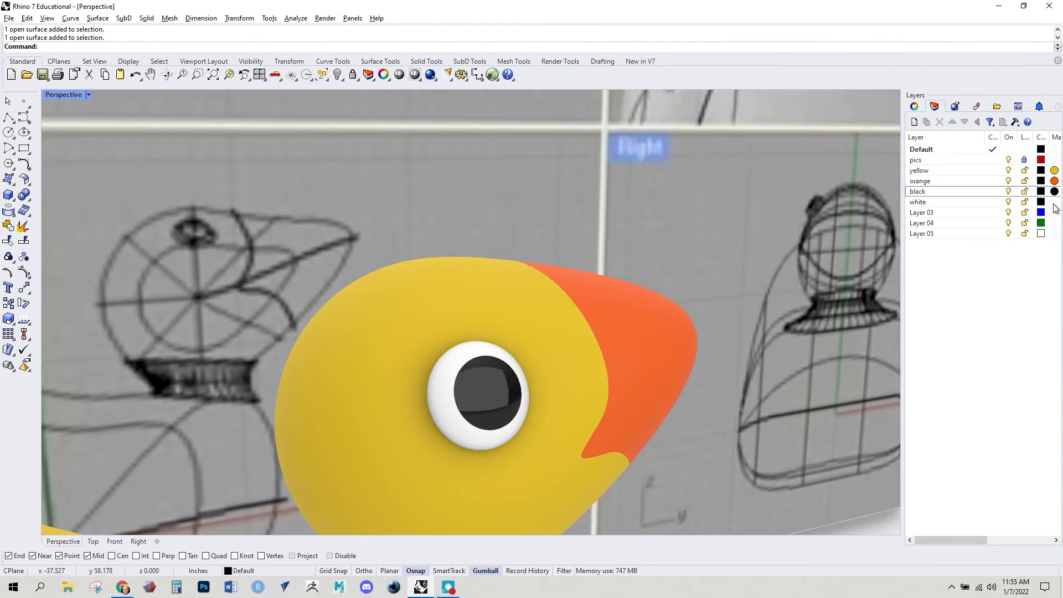
pyautogui.click(1055, 202)
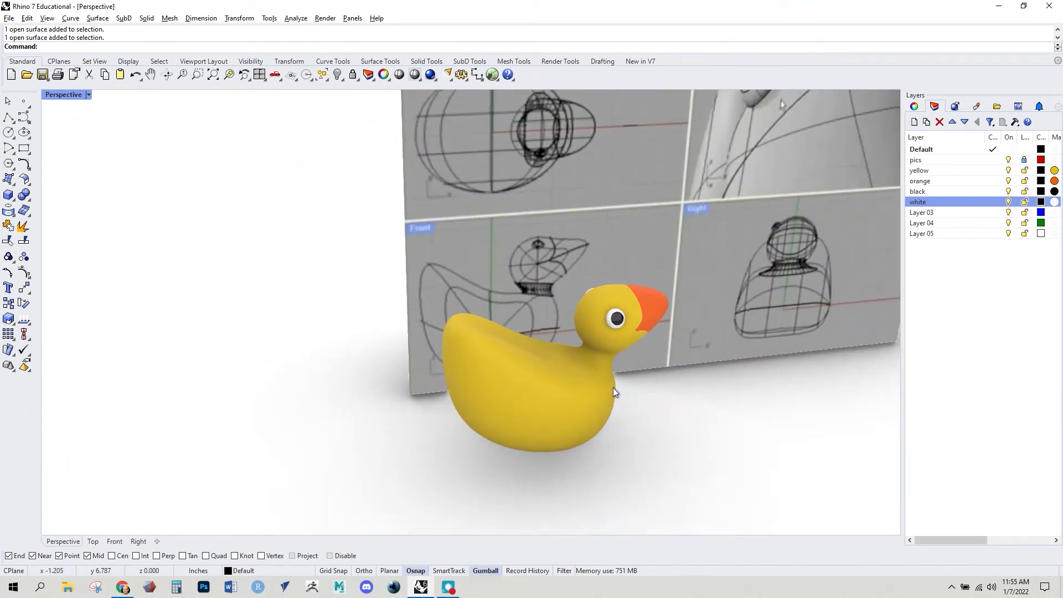
# - Try moving the yellow duck body on its own, and undo the move
pyautogui.moveTo(658, 361); pyautogui.dragTo(533, 386, button='right')
pyautogui.moveTo(497, 324); pyautogui.dragTo(440, 335, button='right')
pyautogui.click(442, 339)
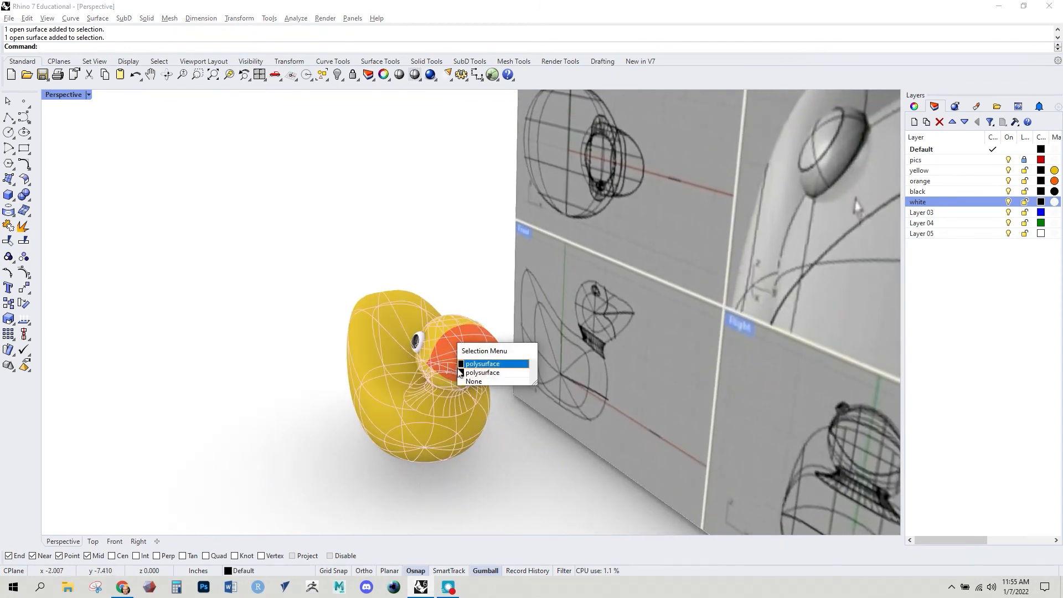
pyautogui.click(487, 364)
pyautogui.moveTo(487, 364); pyautogui.dragTo(526, 402, button='right')
pyautogui.moveTo(506, 413); pyautogui.dragTo(677, 467)
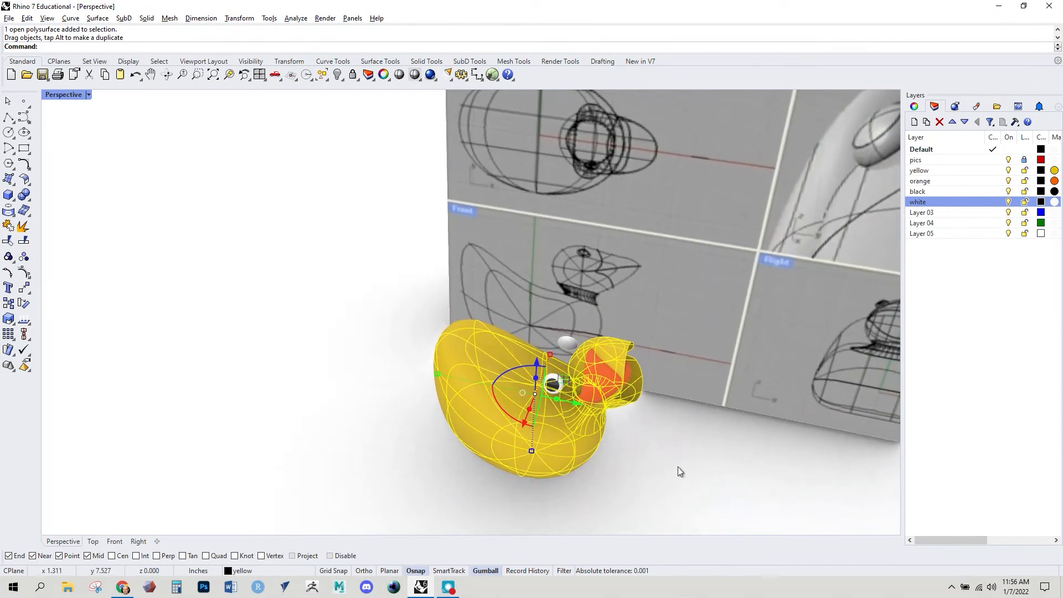
pyautogui.hotkey('ctrl', 'z')
# - Group all of the duck's body, beak and eye parts into one object
pyautogui.moveTo(636, 429); pyautogui.dragTo(602, 413, button='right')
pyautogui.moveTo(310, 226); pyautogui.dragTo(608, 454)
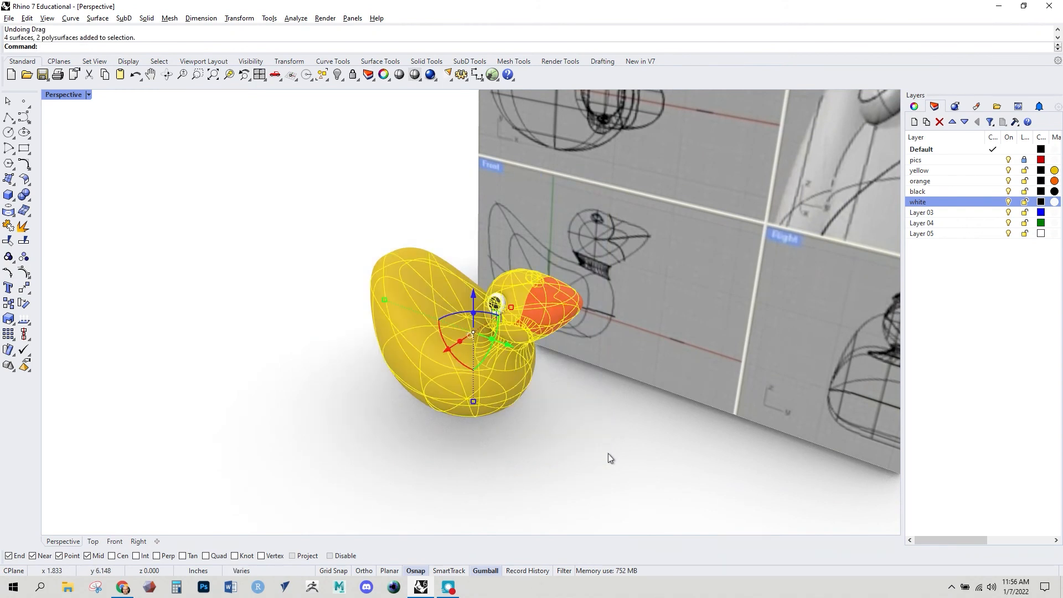
pyautogui.write('Group')
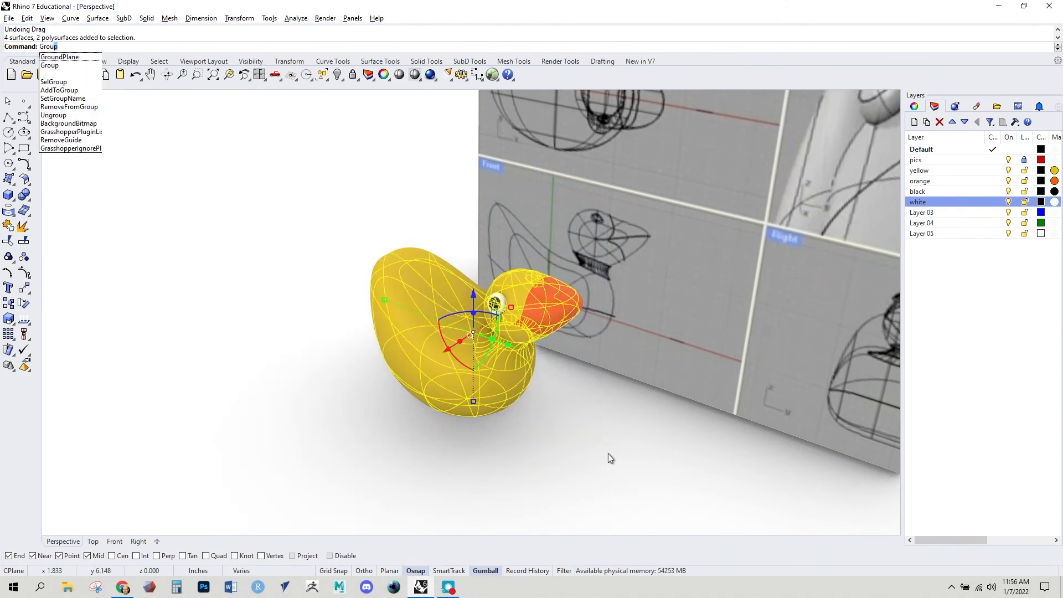
pyautogui.press('Return')
pyautogui.press('Escape')
# - Copy and paste the grouped duck, and move the copy well behind the original along the Y axis
pyautogui.moveTo(480, 394); pyautogui.dragTo(559, 408, button='right')
pyautogui.scroll(-7, 558, 406)
pyautogui.click(519, 378)
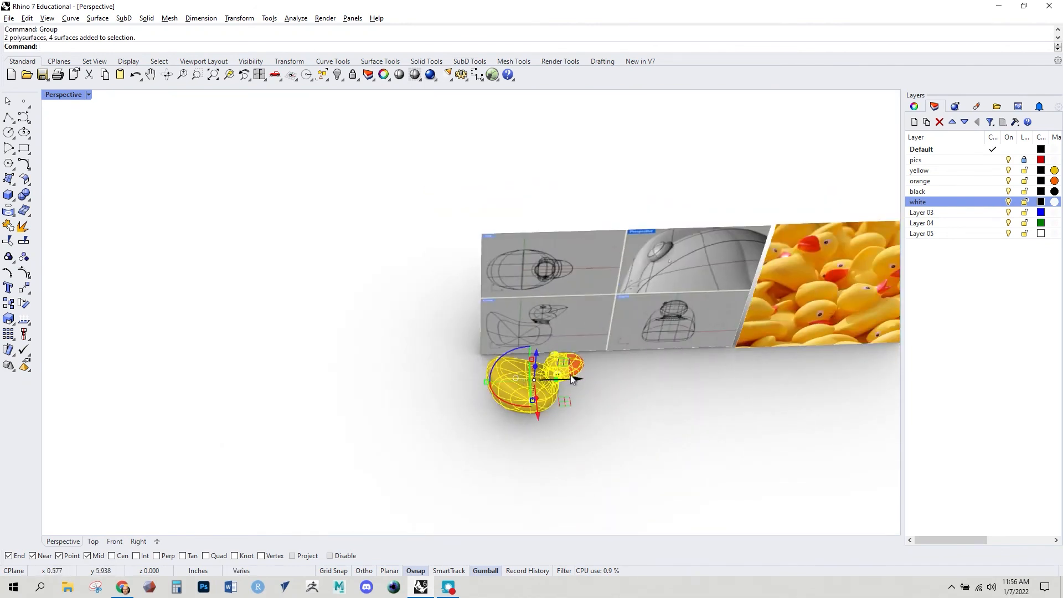
pyautogui.hotkey('ctrl', 'c')
pyautogui.hotkey('ctrl', 'v')
pyautogui.moveTo(576, 381); pyautogui.dragTo(309, 452)
# - Scale the copied duck down to roughly half its size from a base point at the bottom of its body
pyautogui.keyDown('shift'); pyautogui.moveTo(304, 407); pyautogui.dragTo(514, 446, button='right'); pyautogui.keyUp('shift')
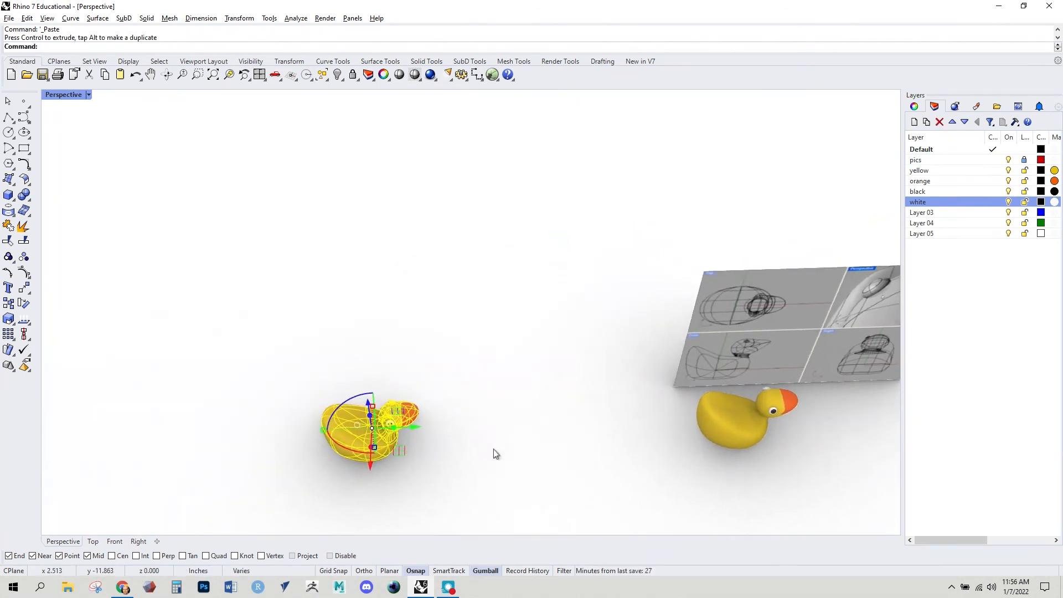
pyautogui.scroll(6, 400, 474)
pyautogui.moveTo(399, 473); pyautogui.dragTo(350, 405, button='right')
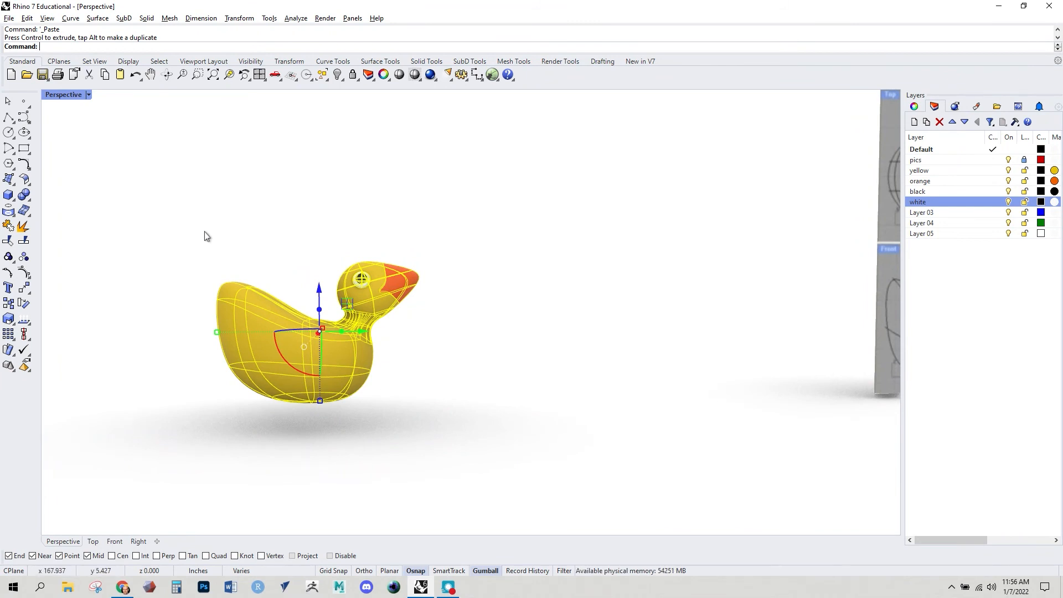
pyautogui.press('Return')
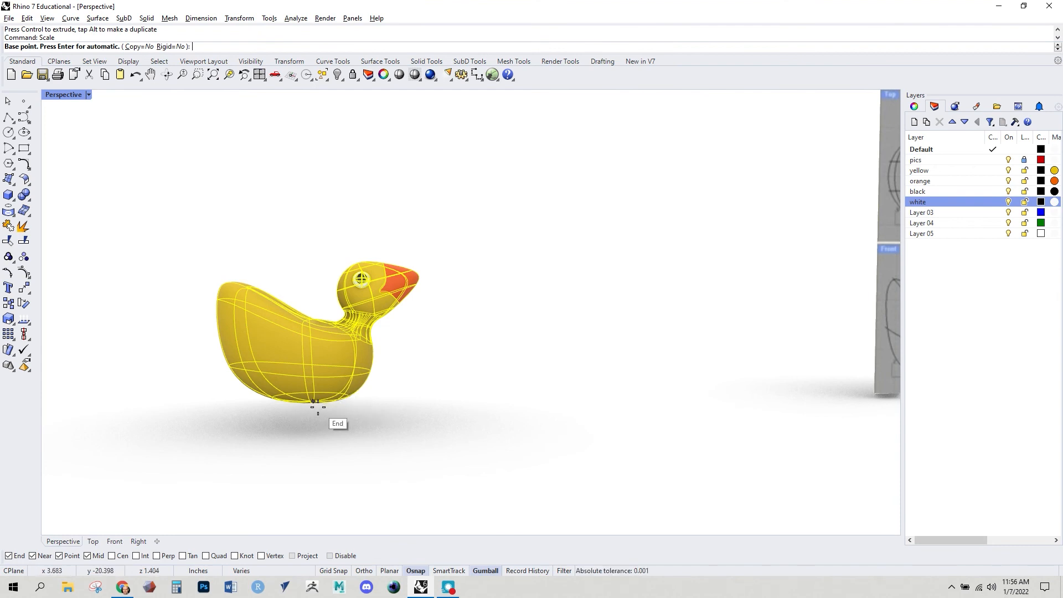
pyautogui.scroll(2, 315, 402)
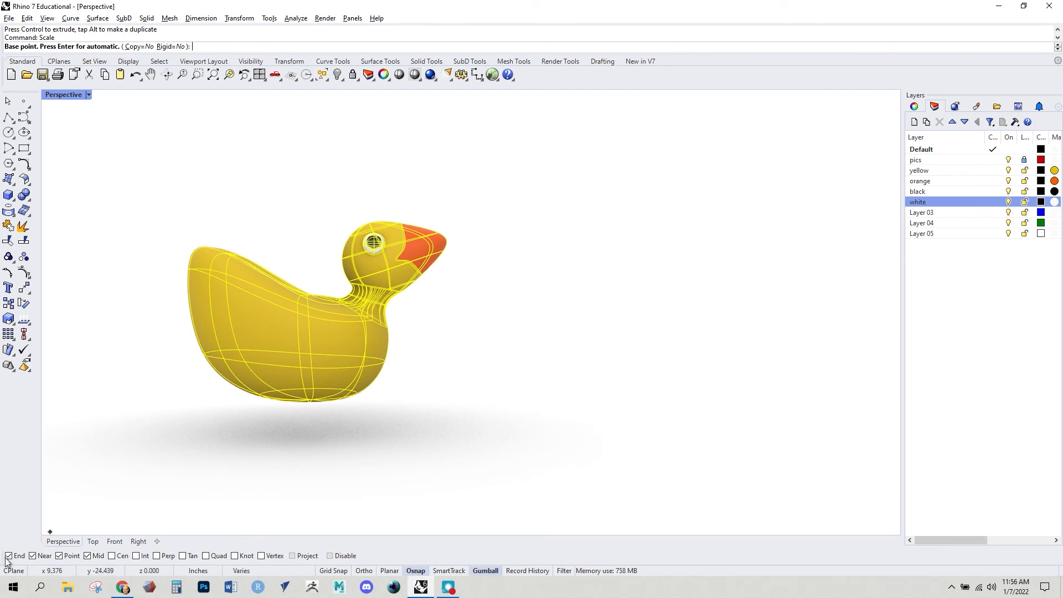
pyautogui.click(313, 399)
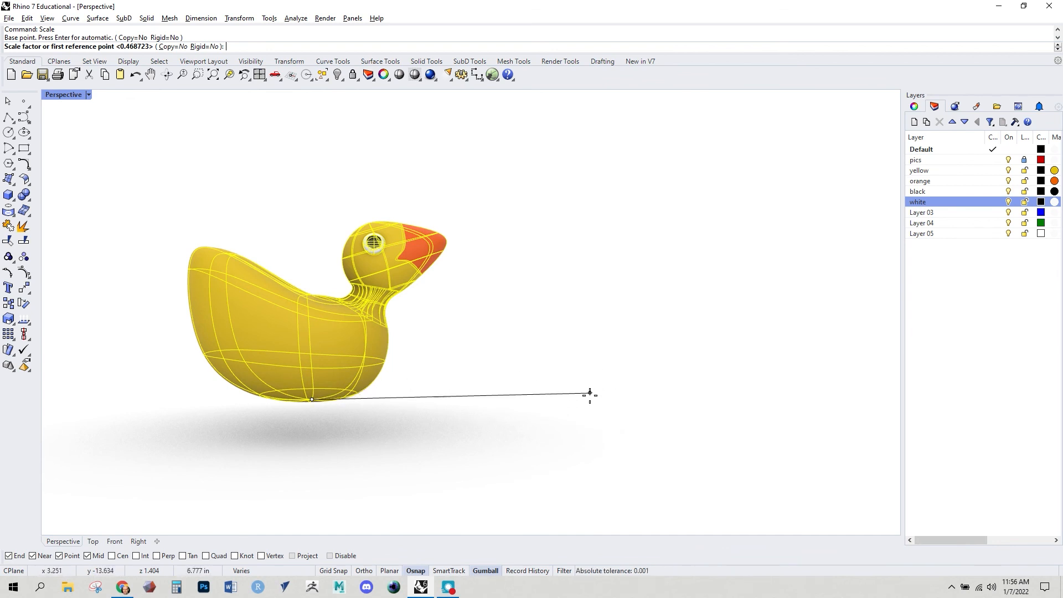
pyautogui.moveTo(583, 389); pyautogui.dragTo(570, 437, button='right')
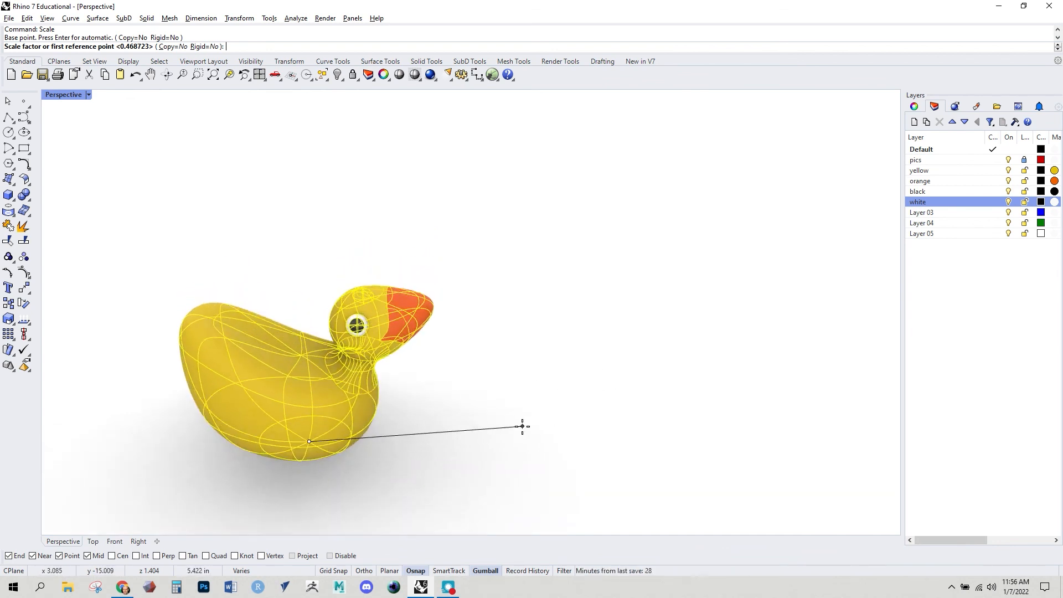
pyautogui.click(522, 426)
pyautogui.scroll(-3, 482, 435)
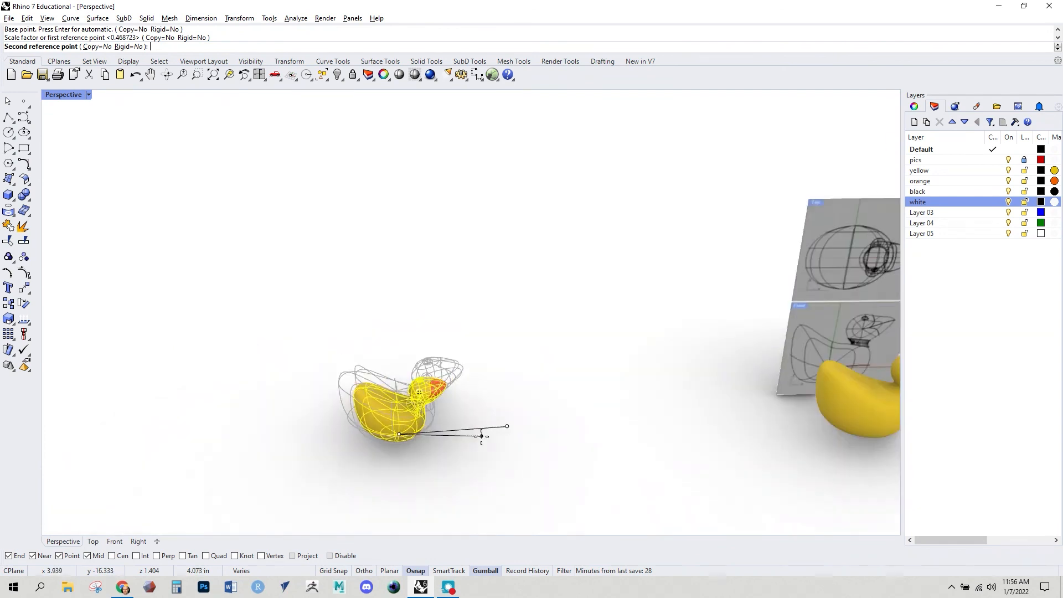
pyautogui.click(450, 438)
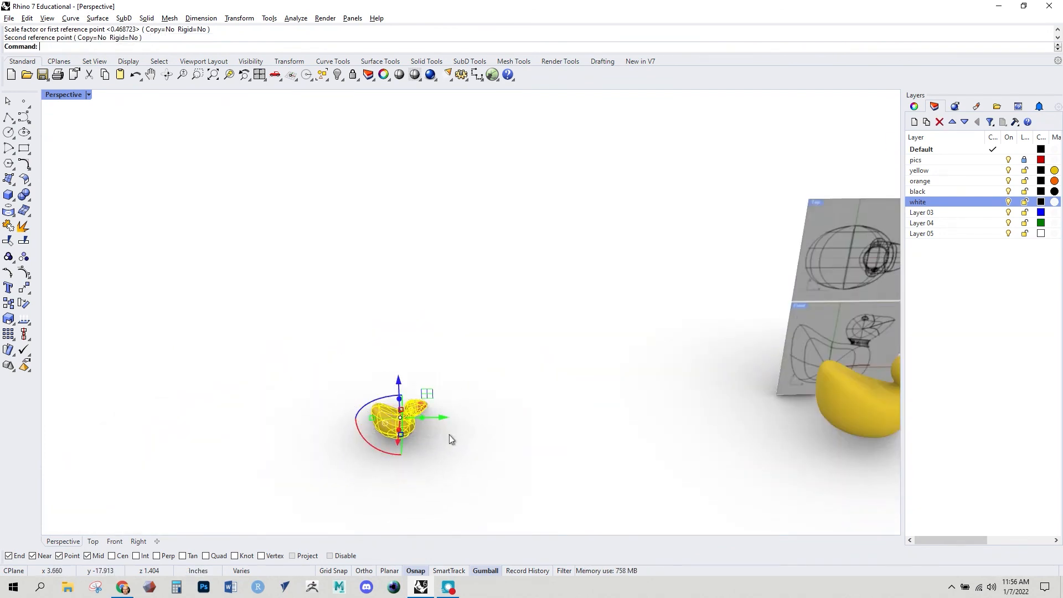
# - In the Top view, draw a five-point, degree-3 S-shaped curve from the large duck's tail to the small duck's head
pyautogui.moveTo(473, 436); pyautogui.dragTo(333, 464, button='right')
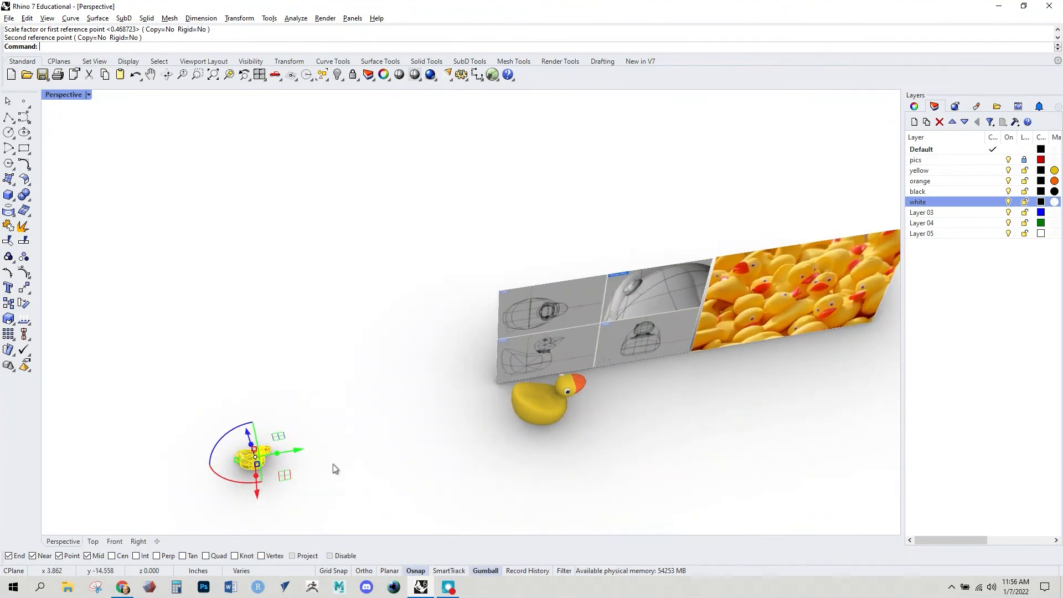
pyautogui.click(92, 542)
pyautogui.scroll(-5, 368, 409)
pyautogui.moveTo(498, 327); pyautogui.dragTo(476, 371, button='right')
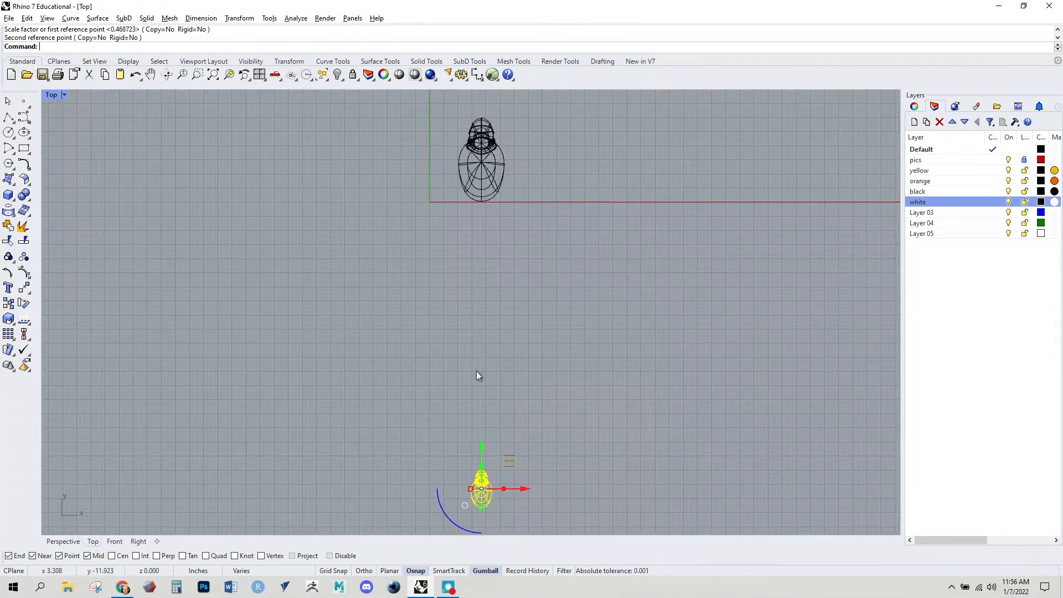
pyautogui.click(493, 366)
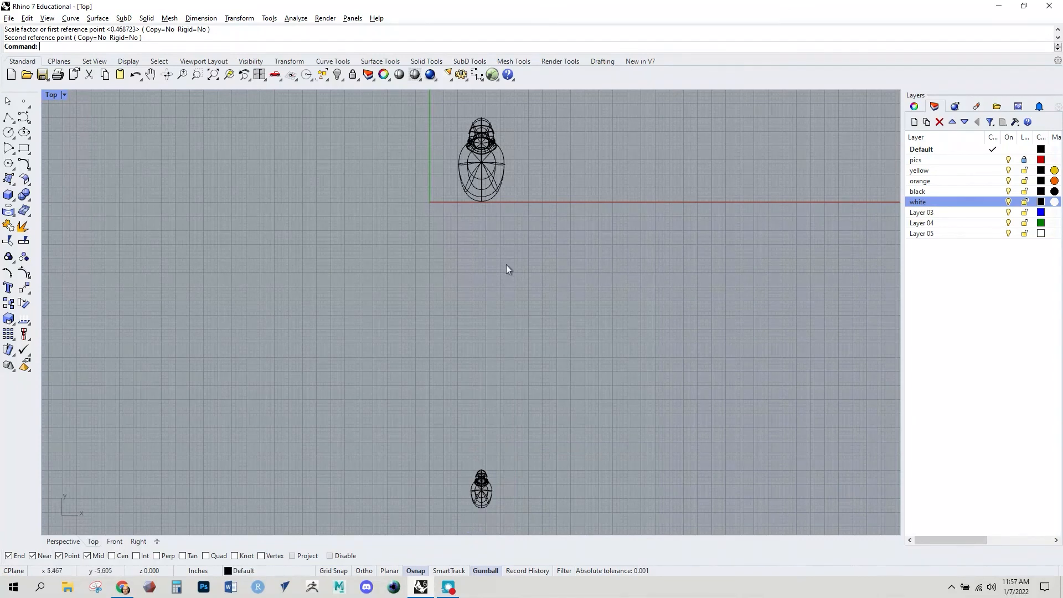
pyautogui.click(24, 118)
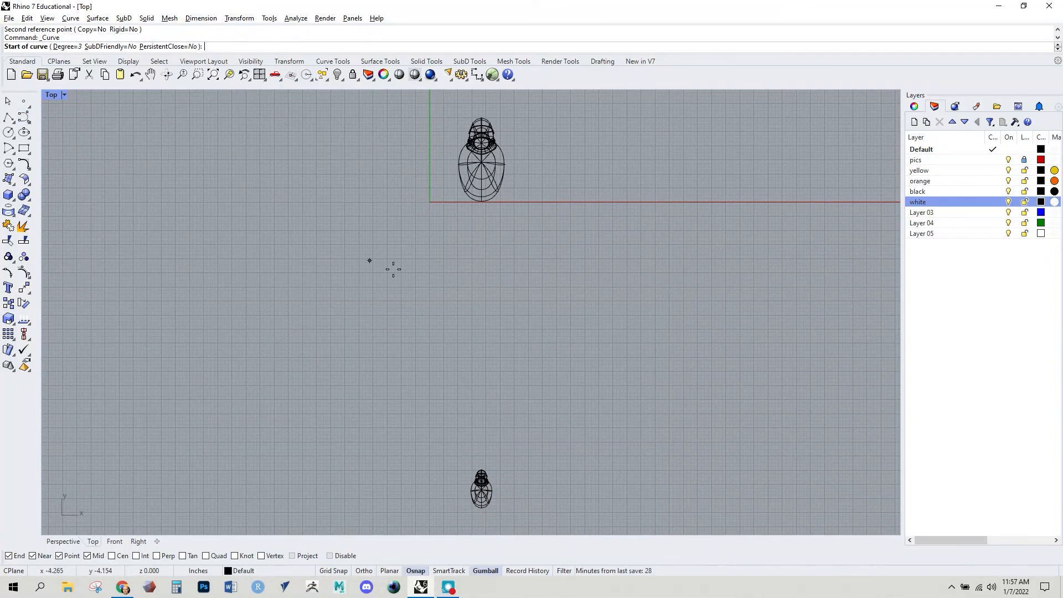
pyautogui.click(480, 204)
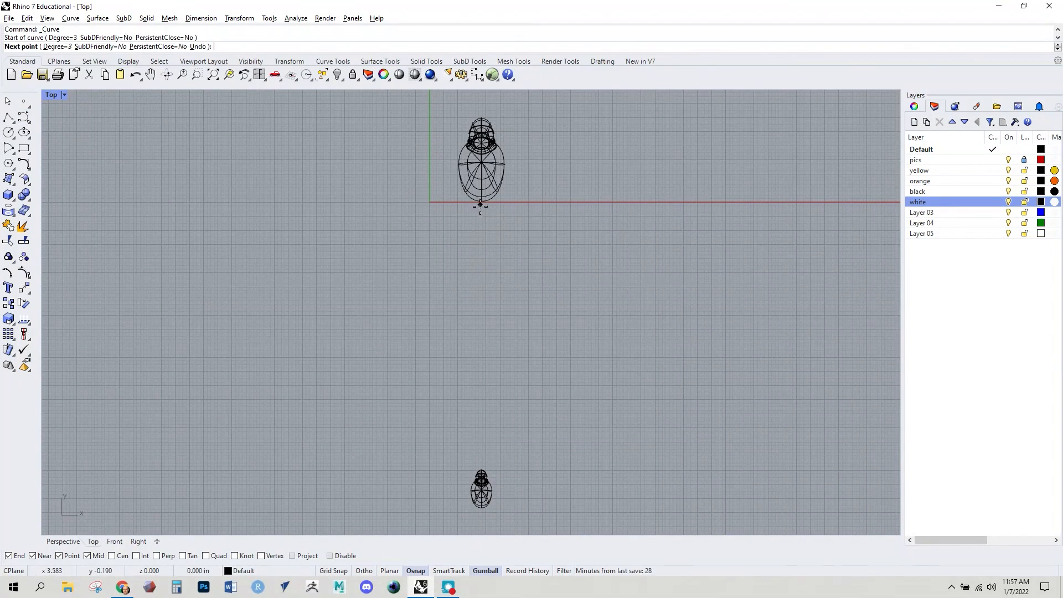
pyautogui.click(504, 253)
pyautogui.click(538, 335)
pyautogui.click(438, 405)
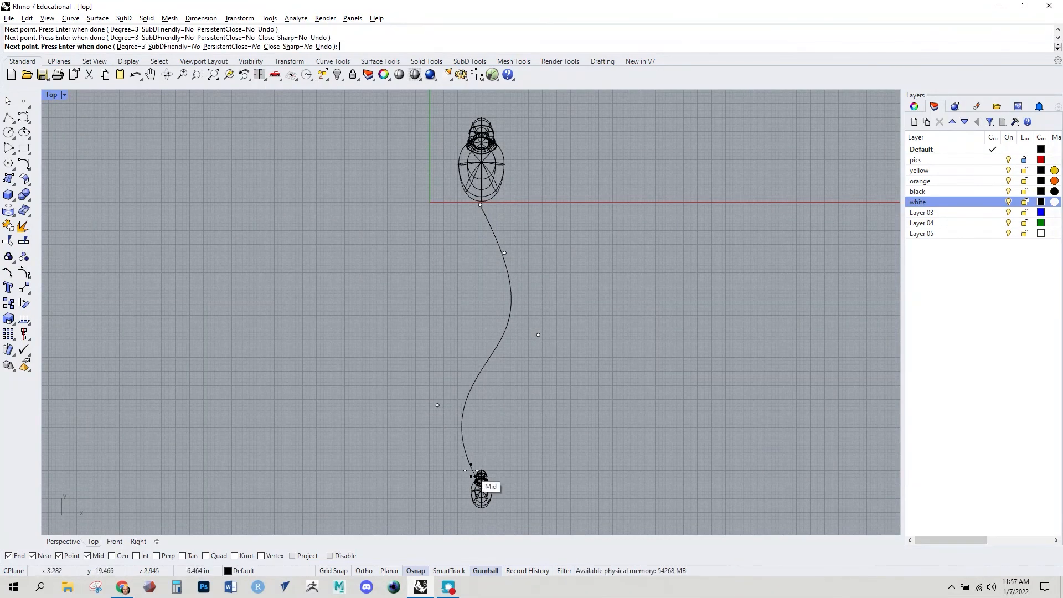
pyautogui.click(470, 465)
pyautogui.press('Return')
# - Rotate the small duck counterclockwise so its head points along the lower end of the curve
pyautogui.scroll(2, 491, 458)
pyautogui.click(465, 499)
pyautogui.moveTo(491, 484); pyautogui.dragTo(482, 424, button='right')
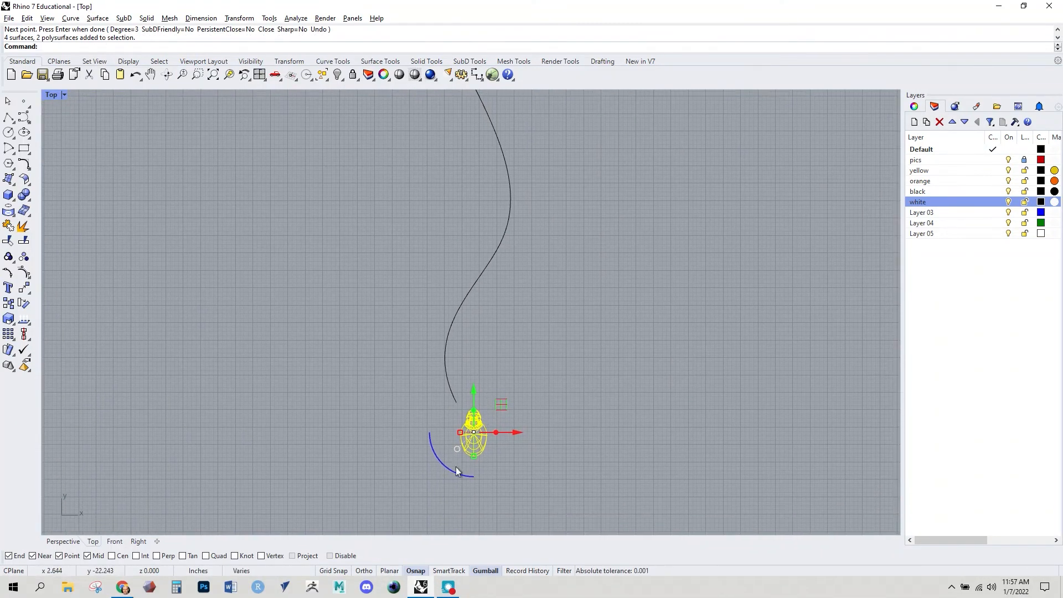
pyautogui.moveTo(454, 469); pyautogui.dragTo(474, 474)
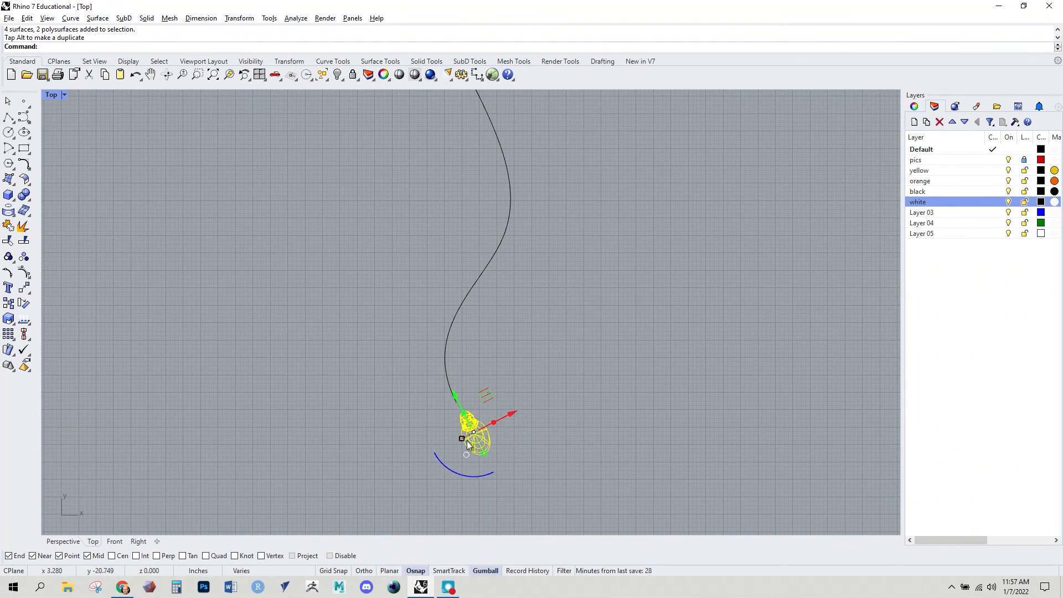
# - Array the small duck along the S-shaped curve in the Top view with ArrayCrv
pyautogui.click(484, 376)
pyautogui.scroll(-4, 485, 373)
pyautogui.moveTo(487, 366); pyautogui.dragTo(503, 429, button='right')
pyautogui.scroll(2, 503, 430)
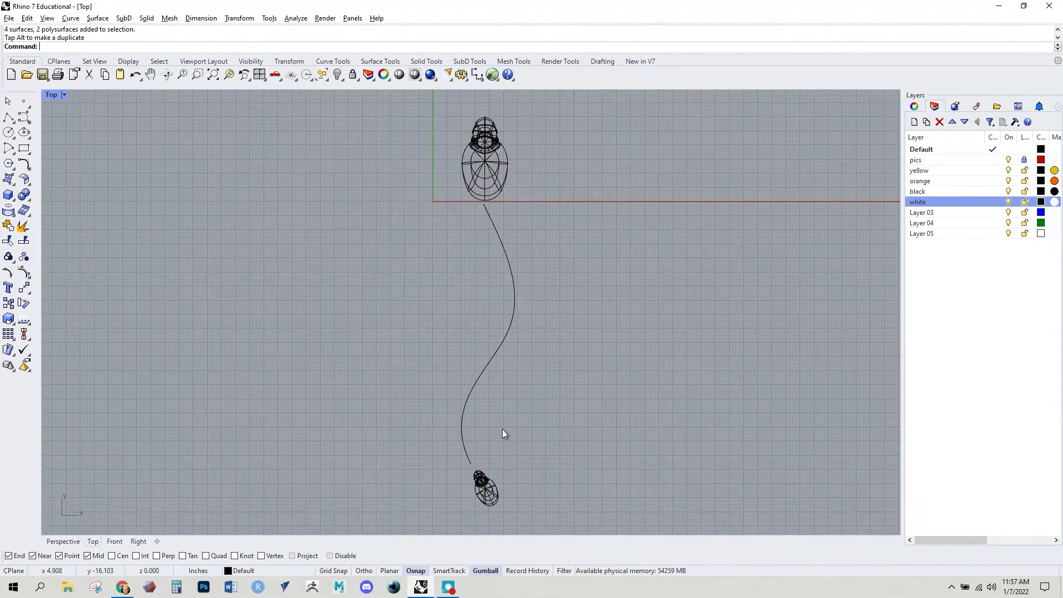
pyautogui.write('ArrayCrv')
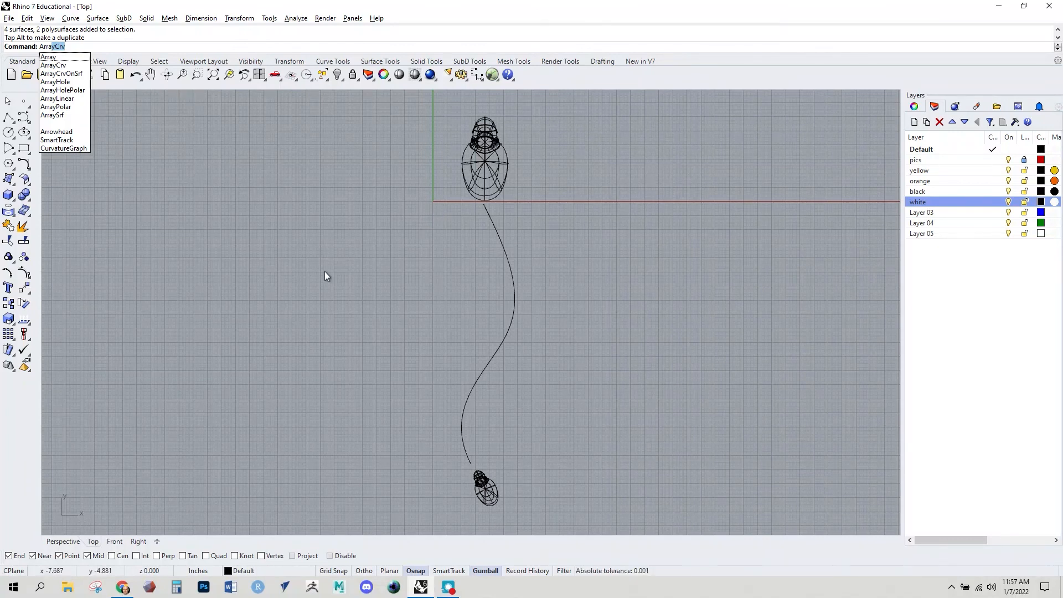
pyautogui.press('Return')
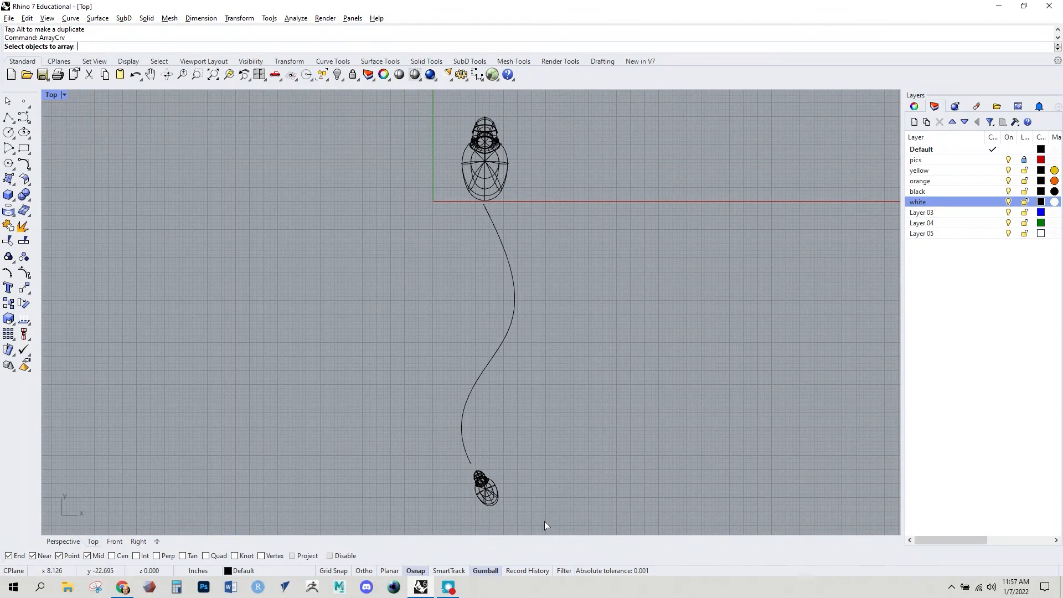
pyautogui.click(488, 498)
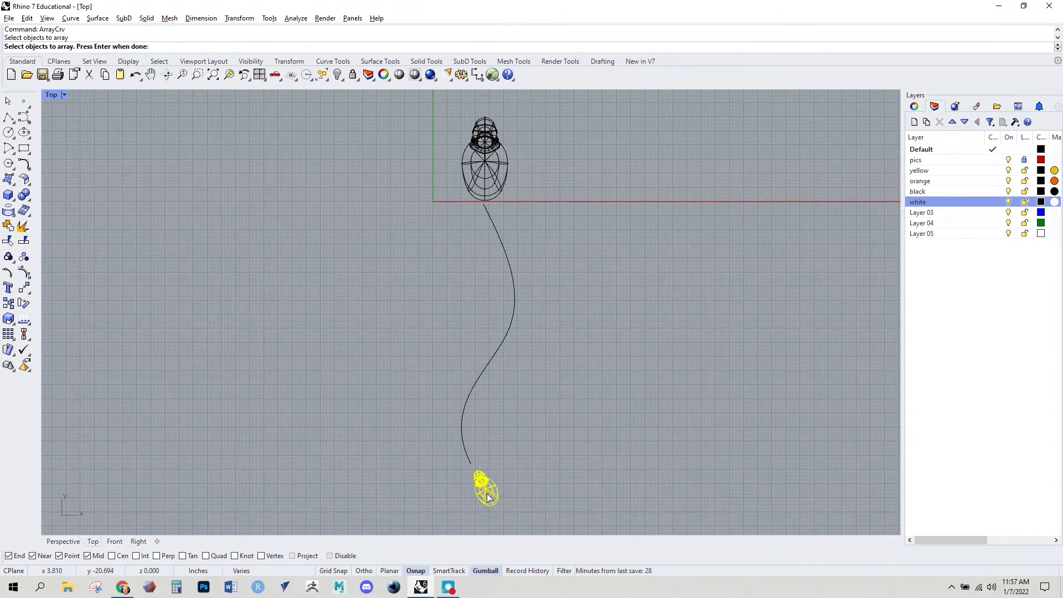
pyautogui.press('Return')
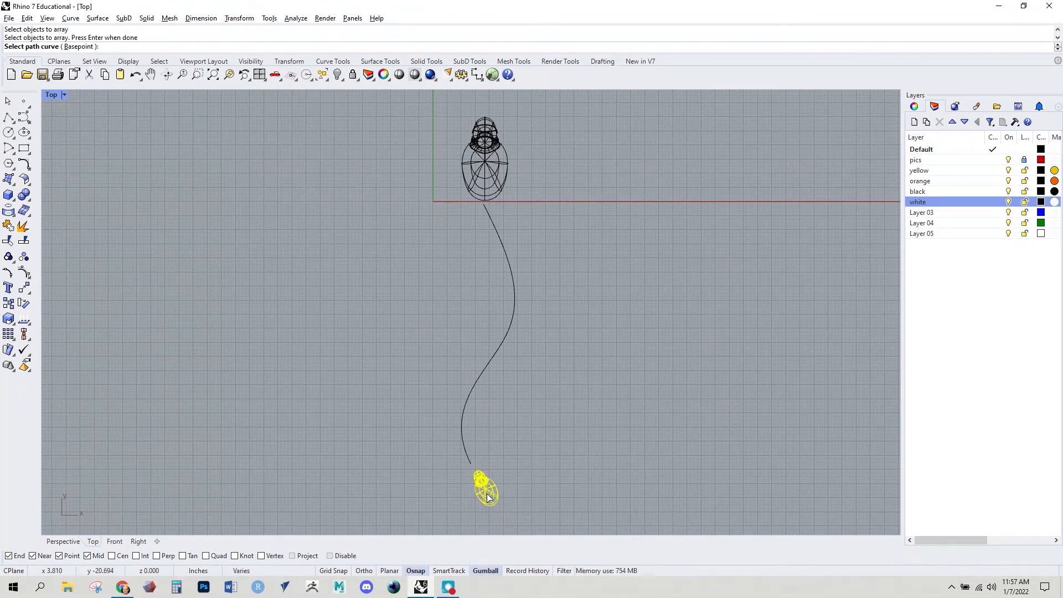
pyautogui.click(466, 457)
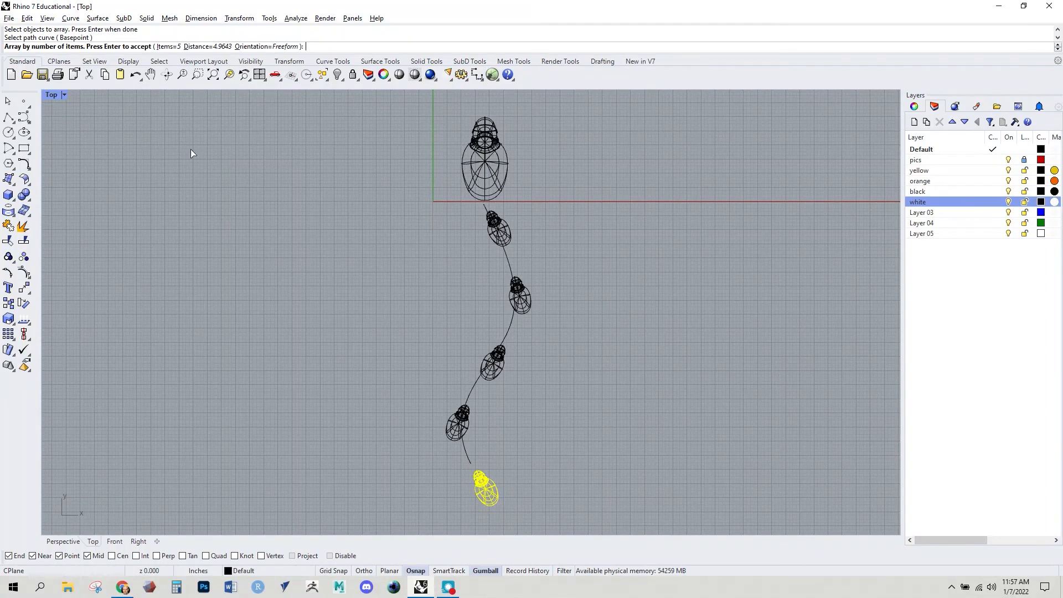
# - Set the curve array to 7 items and accept it with Freeform orientation
pyautogui.click(168, 47)
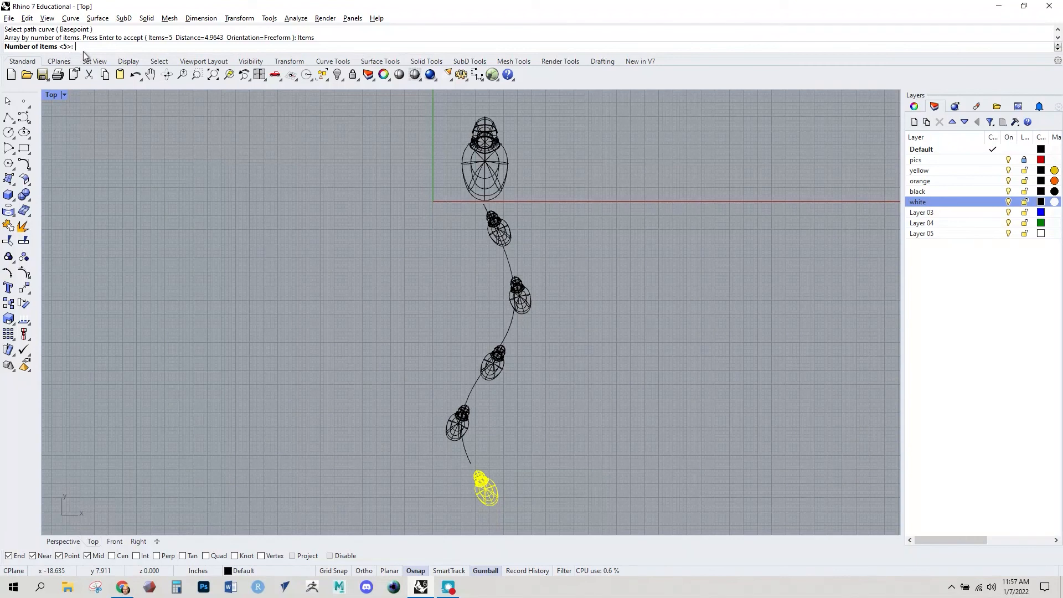
pyautogui.write('7')
pyautogui.press('Return')
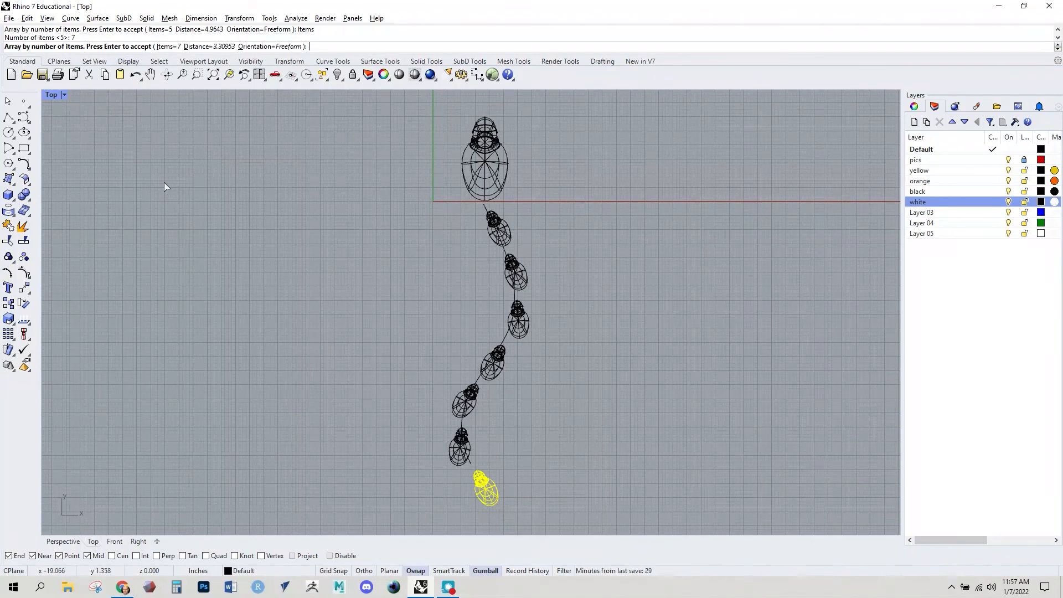
pyautogui.press('Return')
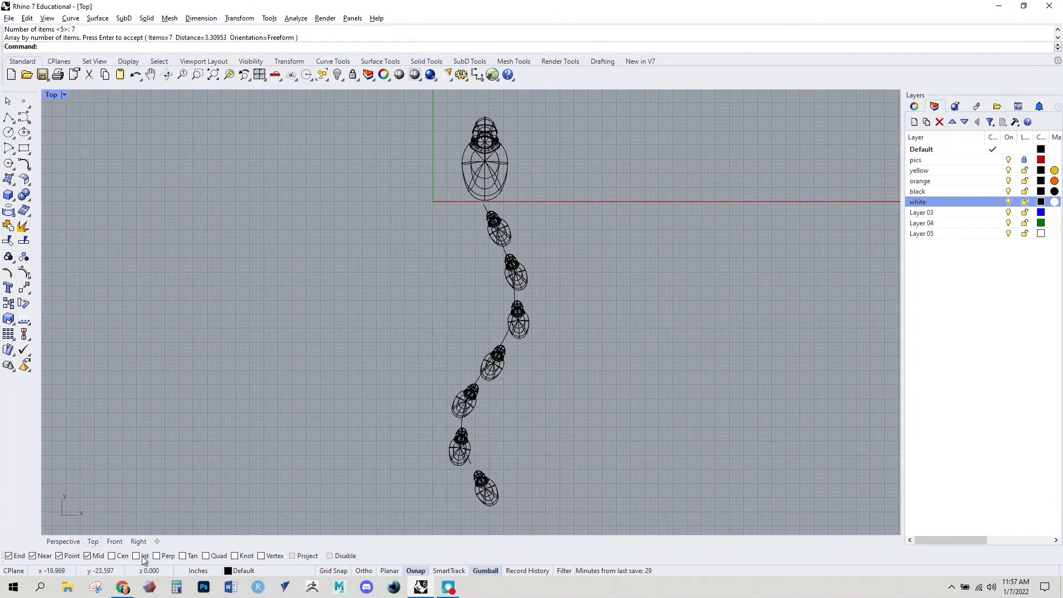
# - In the Perspective view, turn off the pics layer to hide the reference images behind the ducks
pyautogui.click(63, 541)
pyautogui.moveTo(663, 366); pyautogui.dragTo(420, 347, button='right')
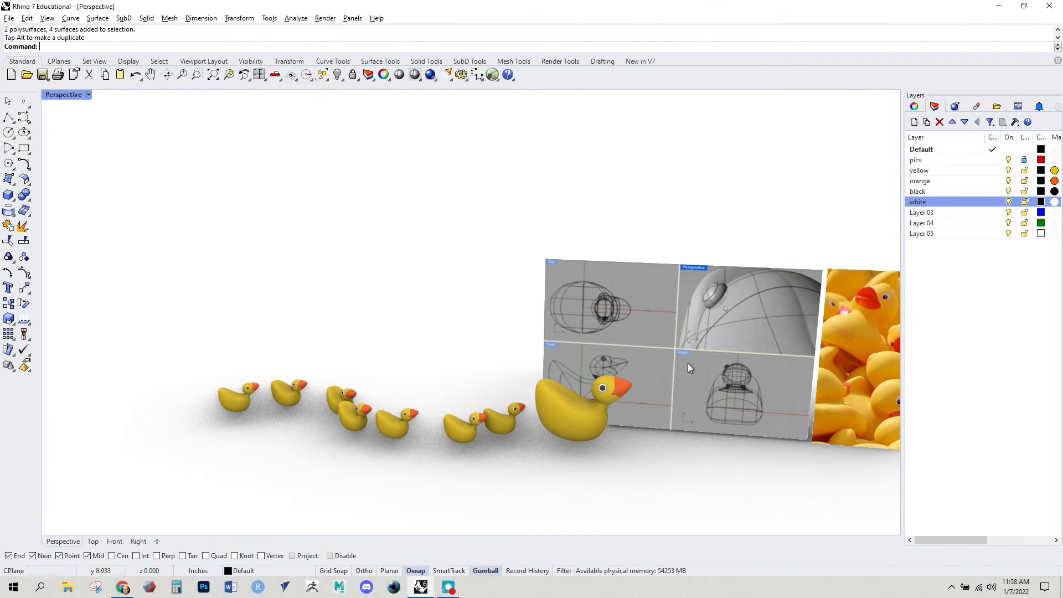
pyautogui.click(1008, 160)
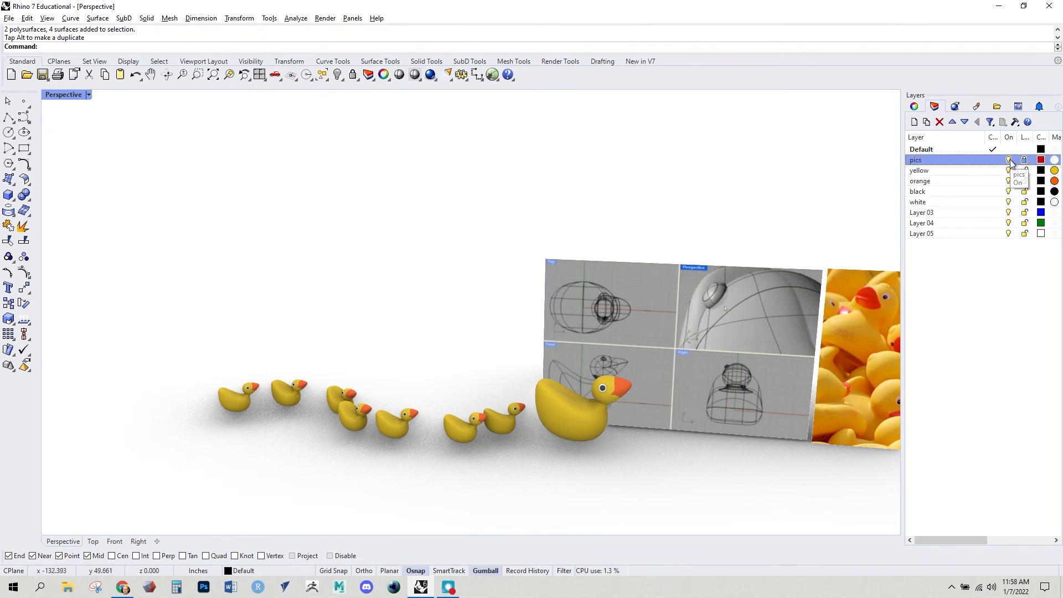
pyautogui.moveTo(577, 439); pyautogui.dragTo(644, 429, button='right')
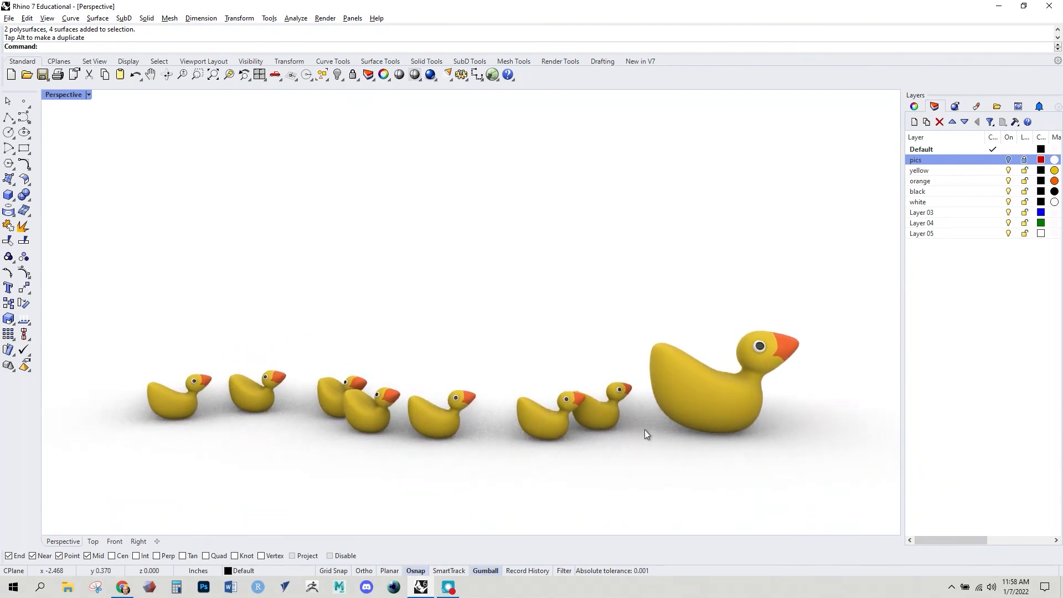
# - In the rendering ground plane settings, switch the effect to a material and set its type to Paint
pyautogui.click(958, 107)
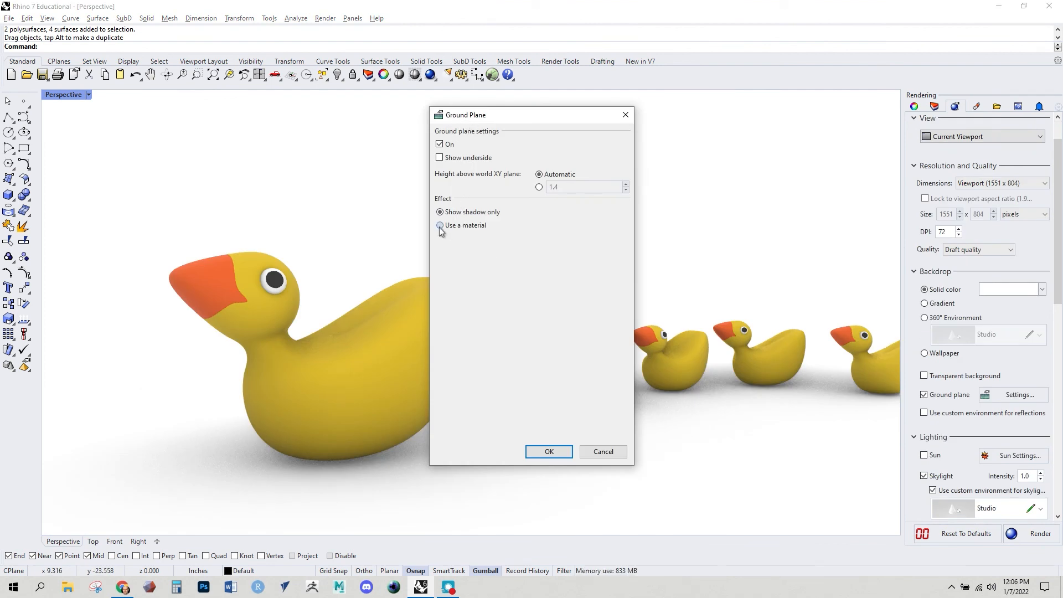
pyautogui.click(440, 226)
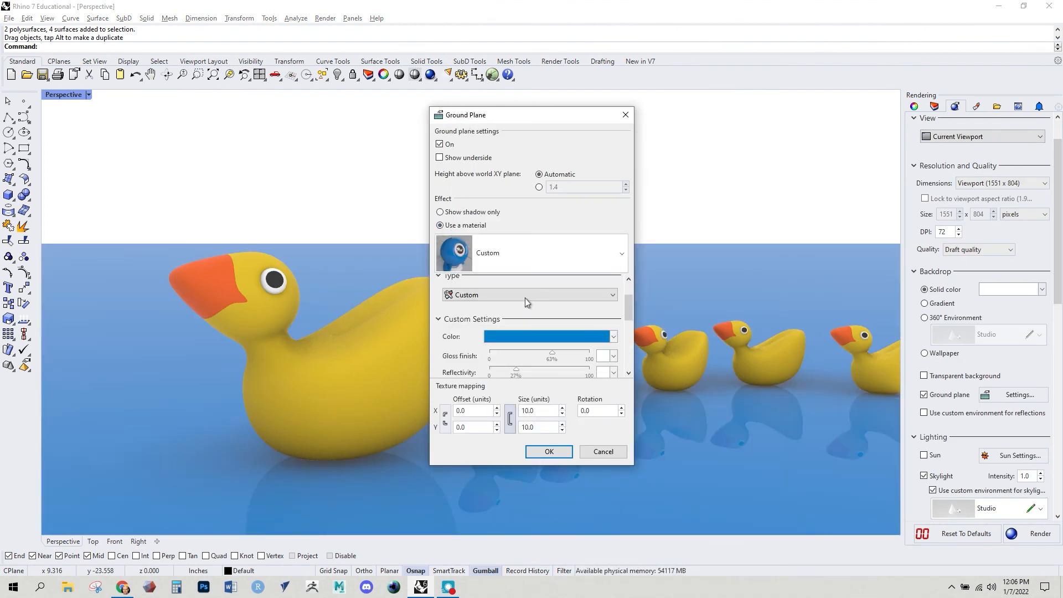
pyautogui.scroll(-2, 507, 310)
pyautogui.click(475, 318)
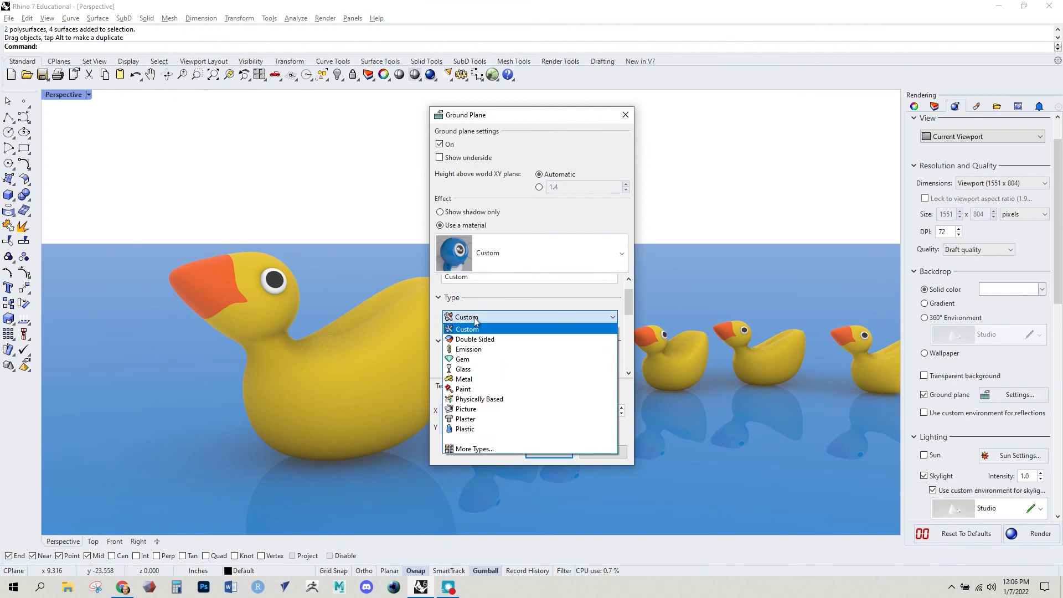
pyautogui.click(463, 389)
pyautogui.scroll(-4, 495, 313)
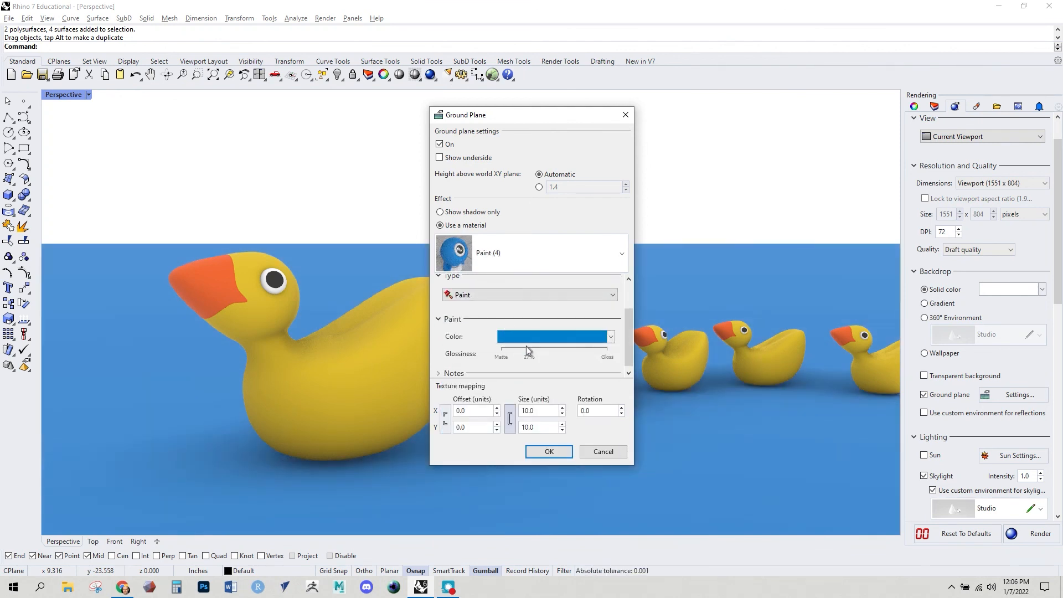
# - Adjust the ground plane's Paint color on the HSV color wheel, trying teal and ending on a lighter, softer blue
pyautogui.click(513, 337)
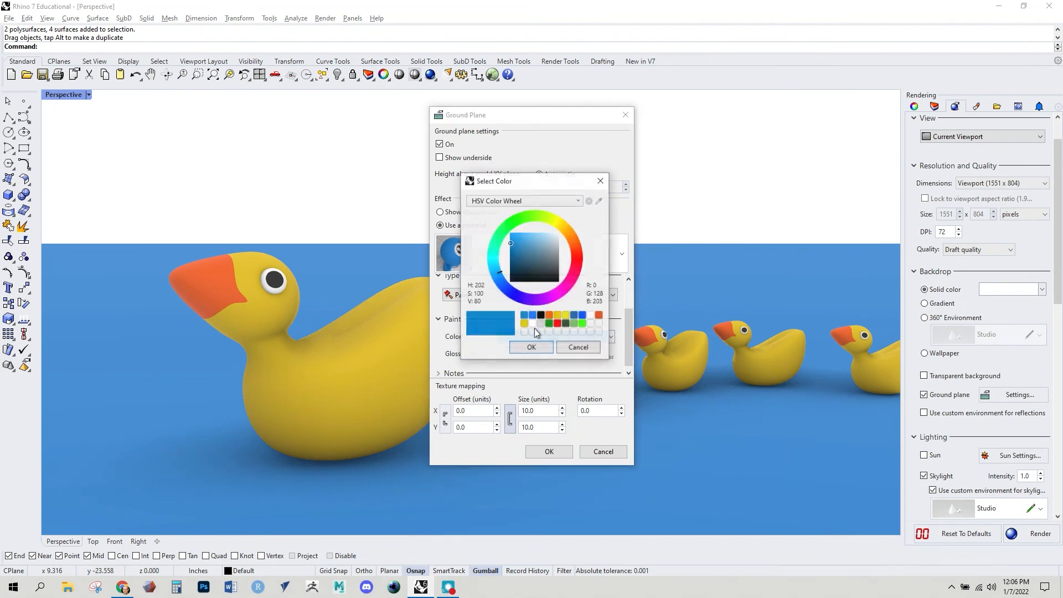
pyautogui.click(510, 246)
pyautogui.click(513, 240)
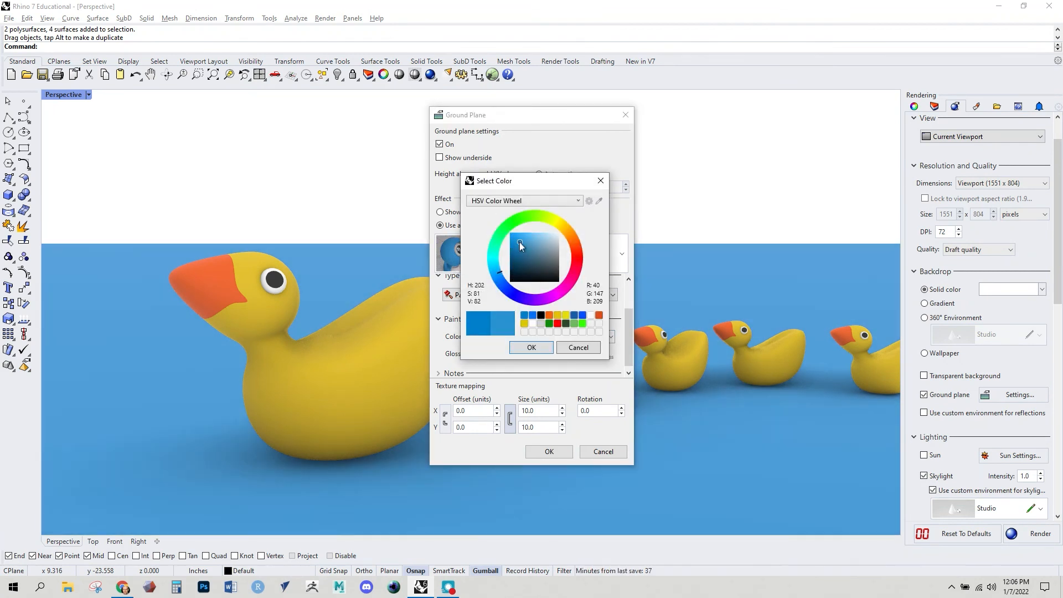
pyautogui.click(513, 246)
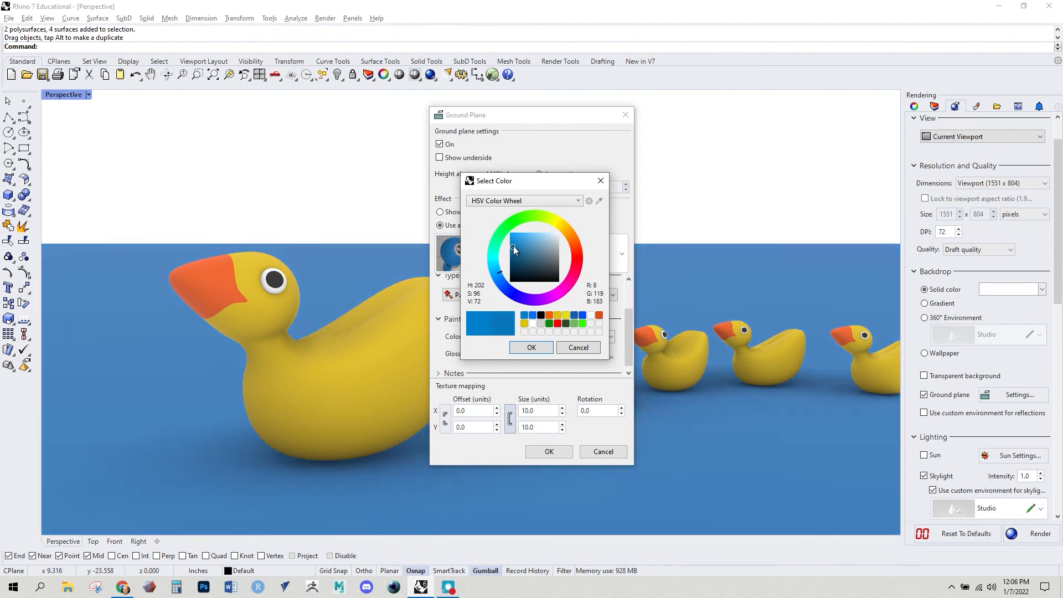
pyautogui.click(516, 249)
pyautogui.click(493, 263)
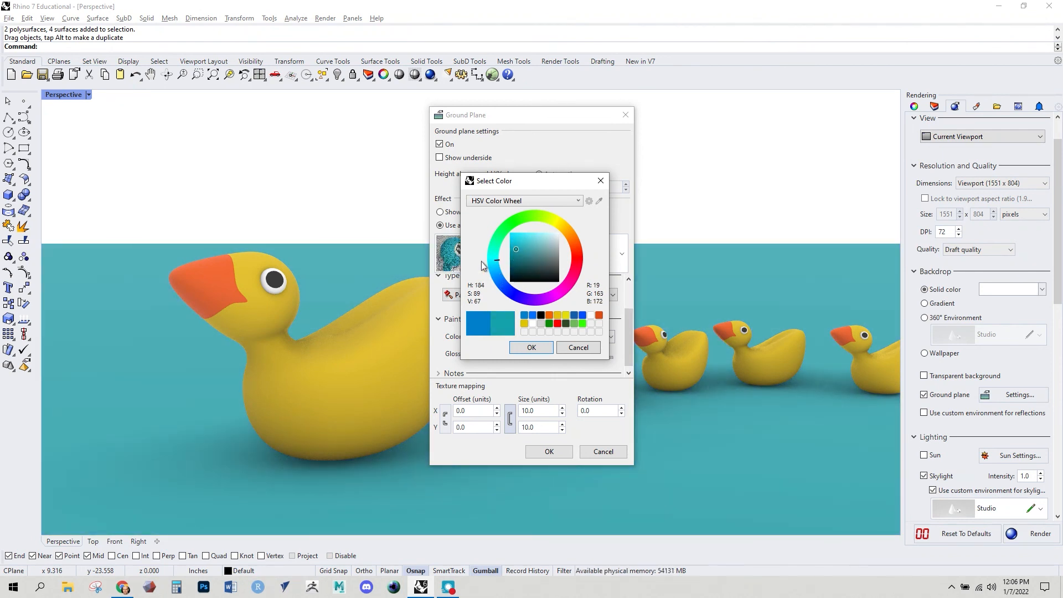
pyautogui.click(492, 276)
pyautogui.click(523, 254)
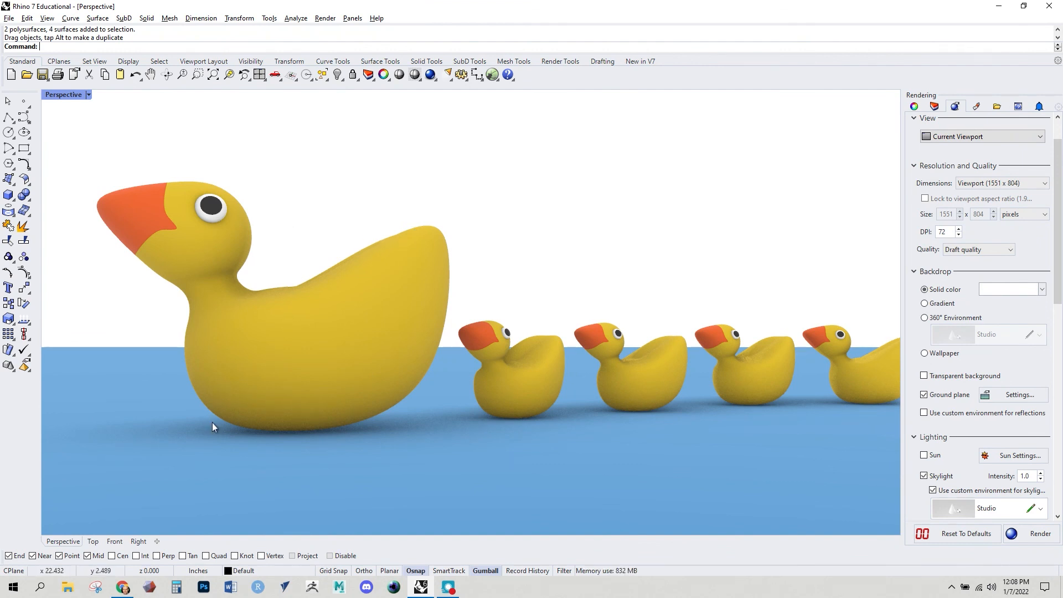
# - Switch to Snipping Tool, capture the large duck and the ducklings behind it, and save the snip to the Desktop as duck2 in JPEG format
pyautogui.click(13, 587)
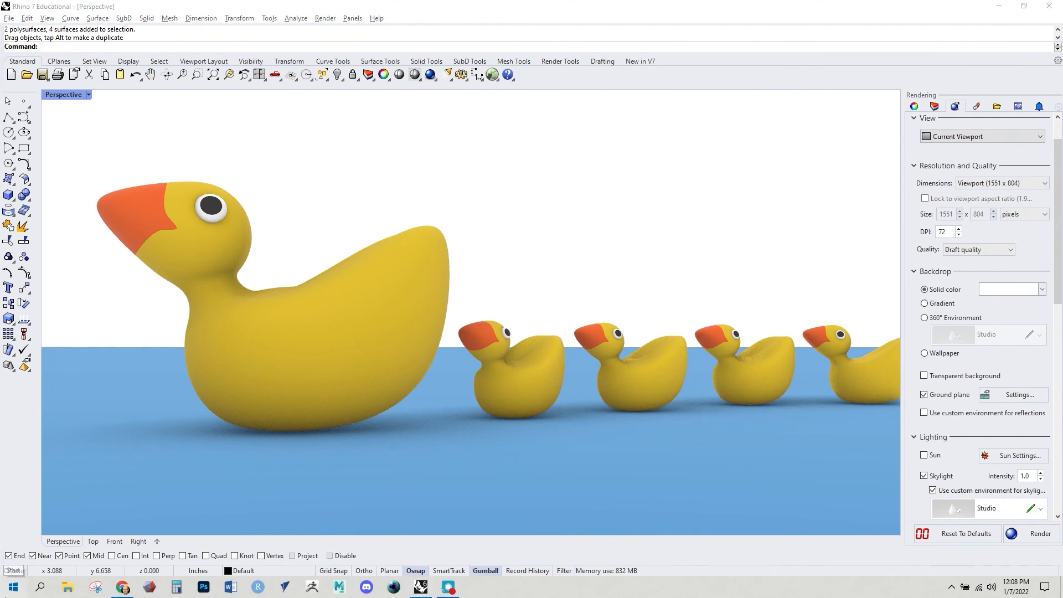
pyautogui.write('sin')
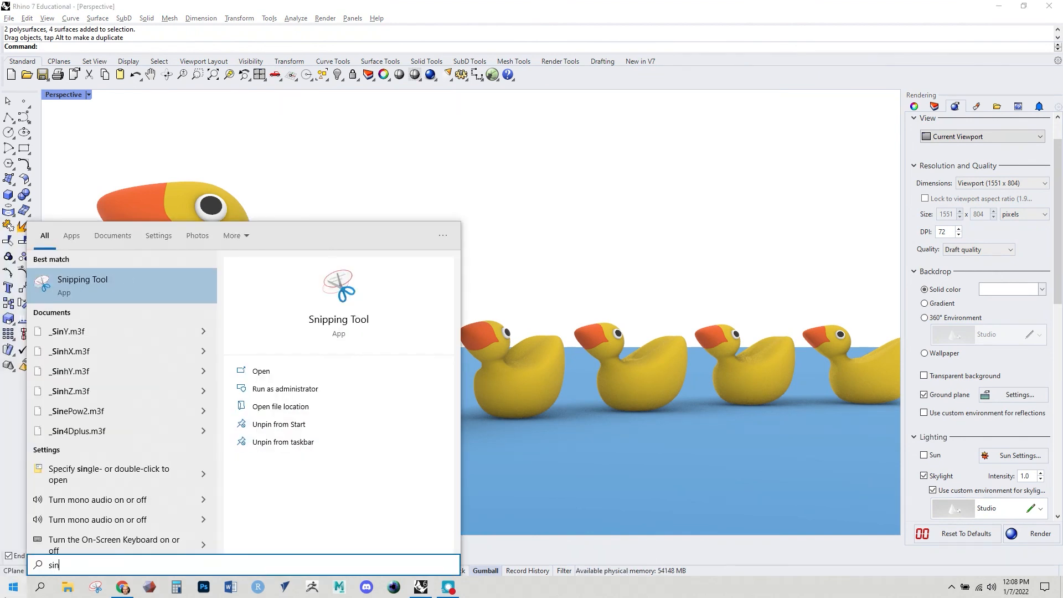
pyautogui.press('Return')
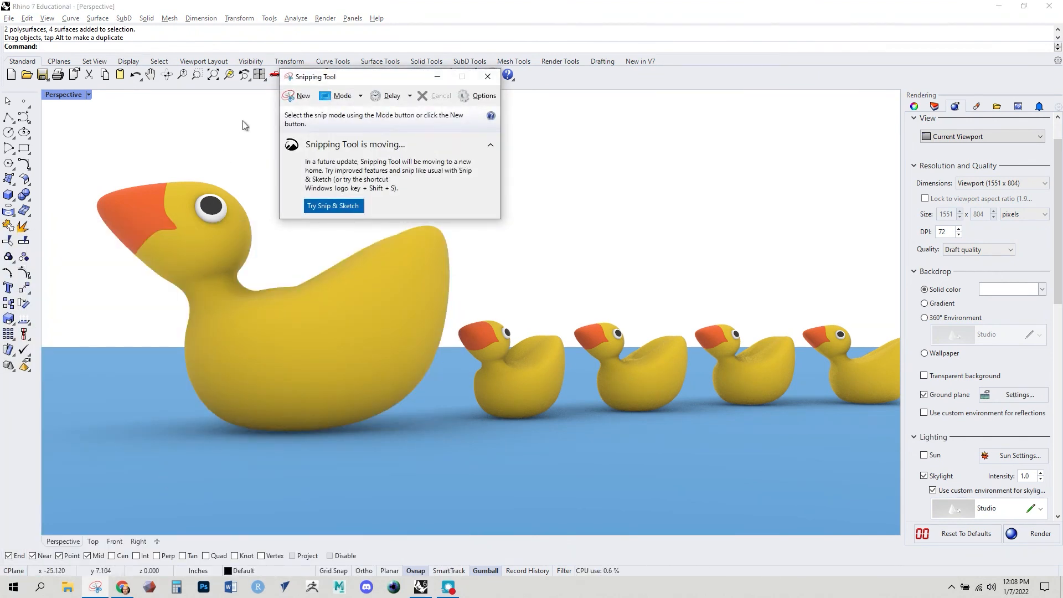
pyautogui.click(299, 96)
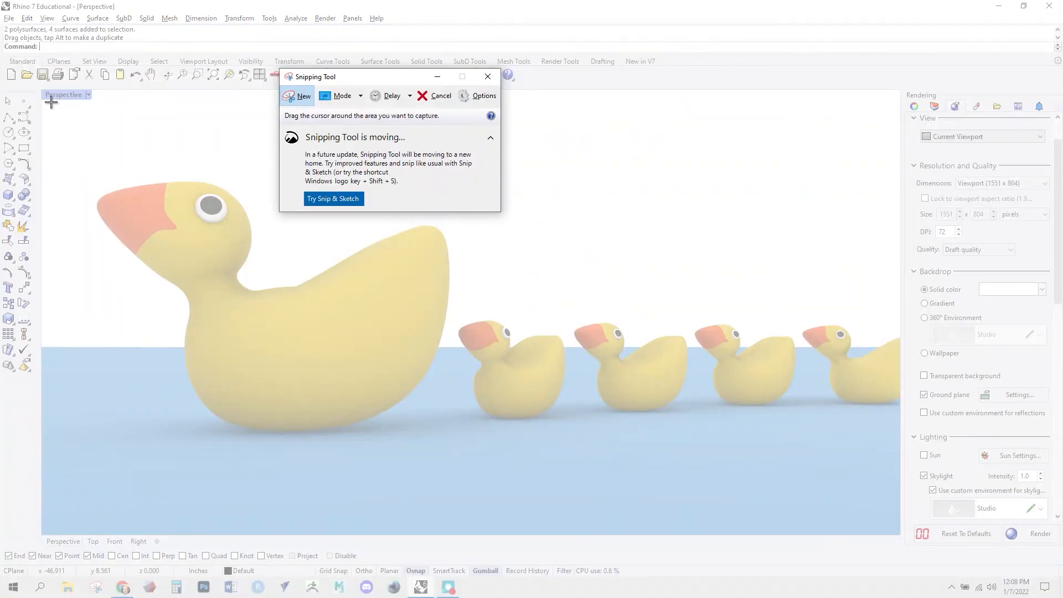
pyautogui.moveTo(51, 102); pyautogui.dragTo(786, 537)
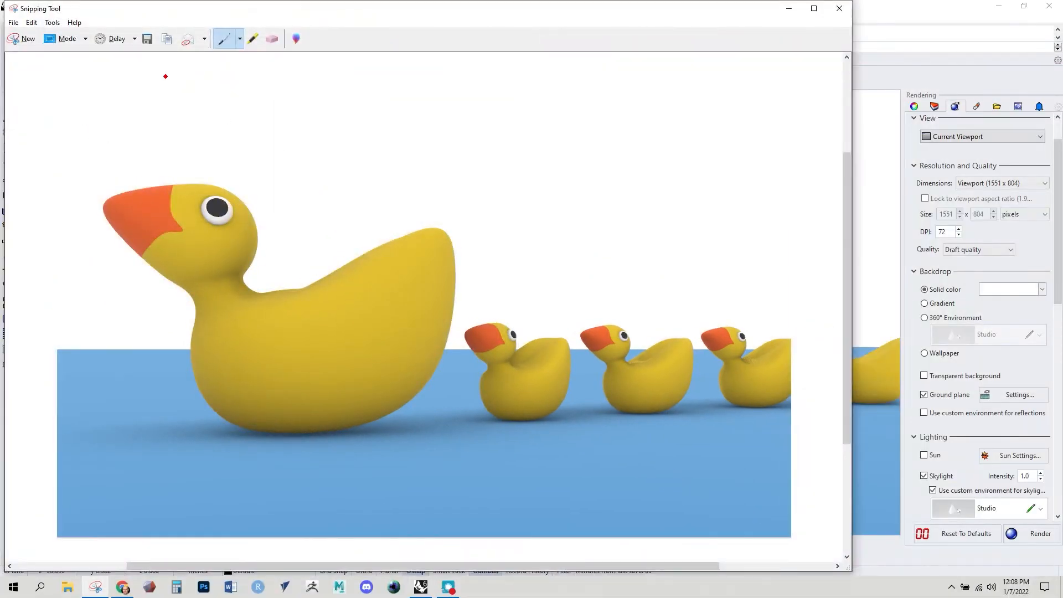
pyautogui.click(148, 38)
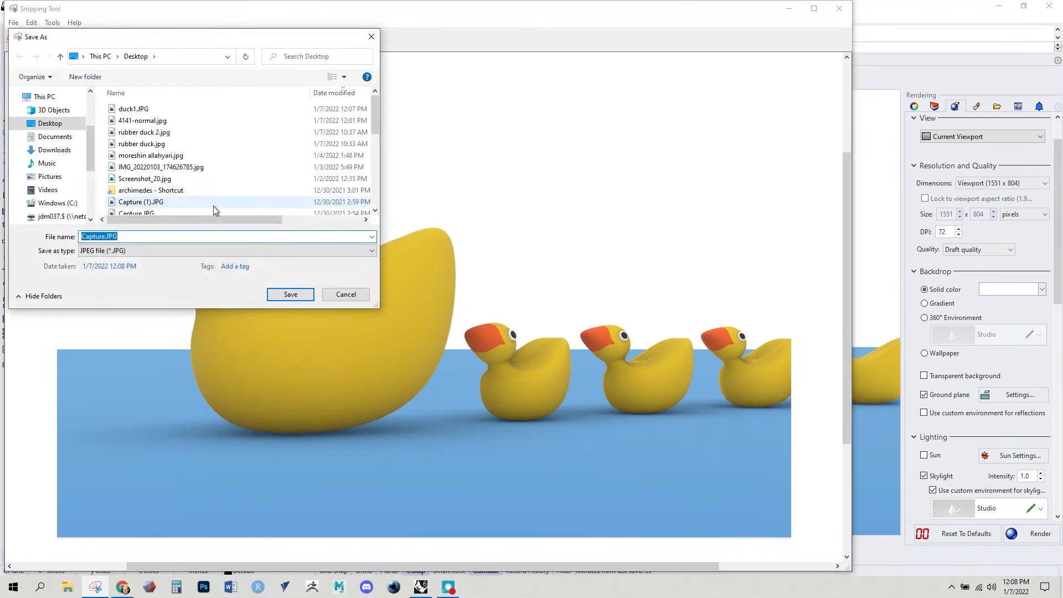
pyautogui.write('duck2')
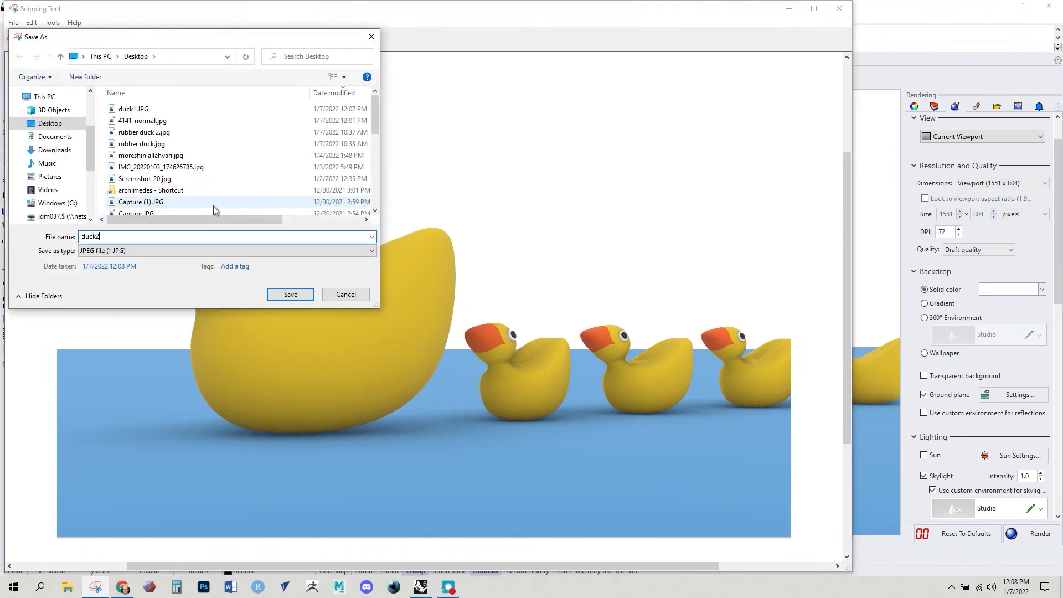